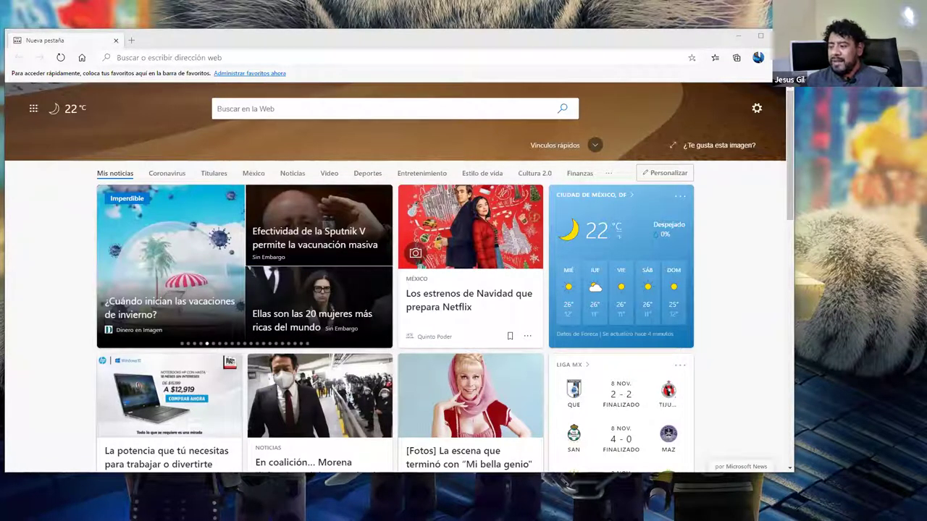
# Go to portal.azure.com and sign in with the personal account.
pyautogui.click(218, 57)
pyautogui.write('portal.azure.com')
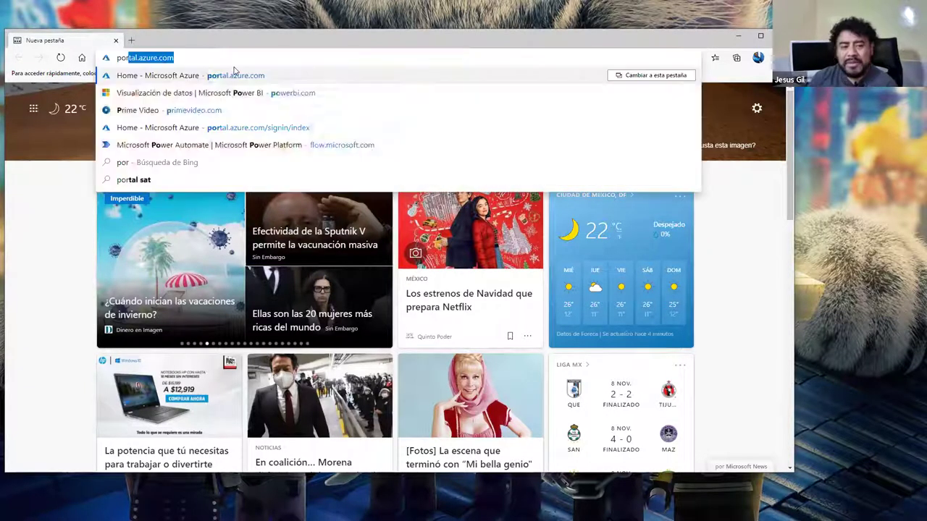
pyautogui.press('End')
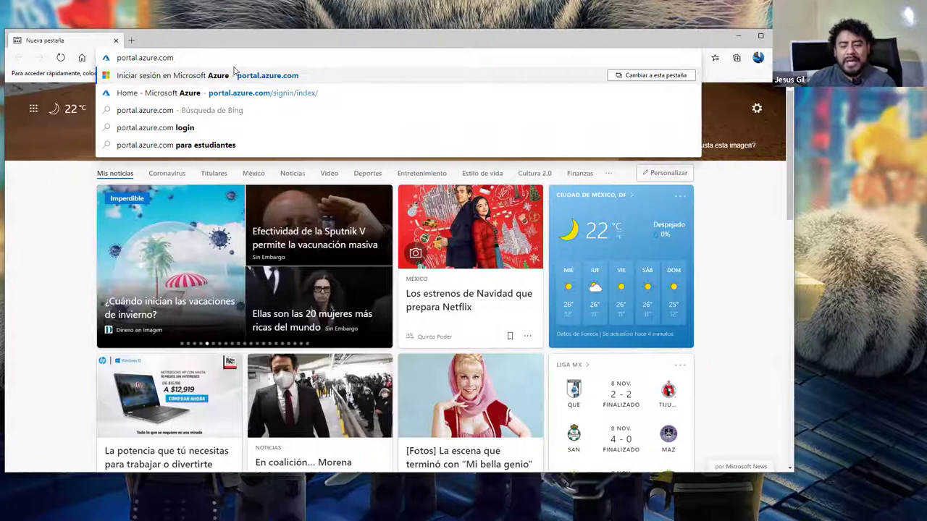
pyautogui.press('Return')
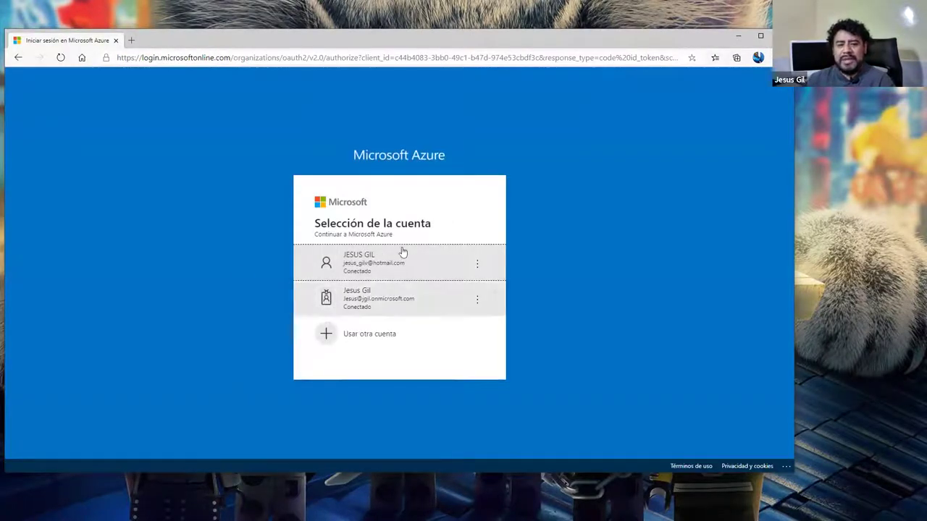
pyautogui.click(364, 262)
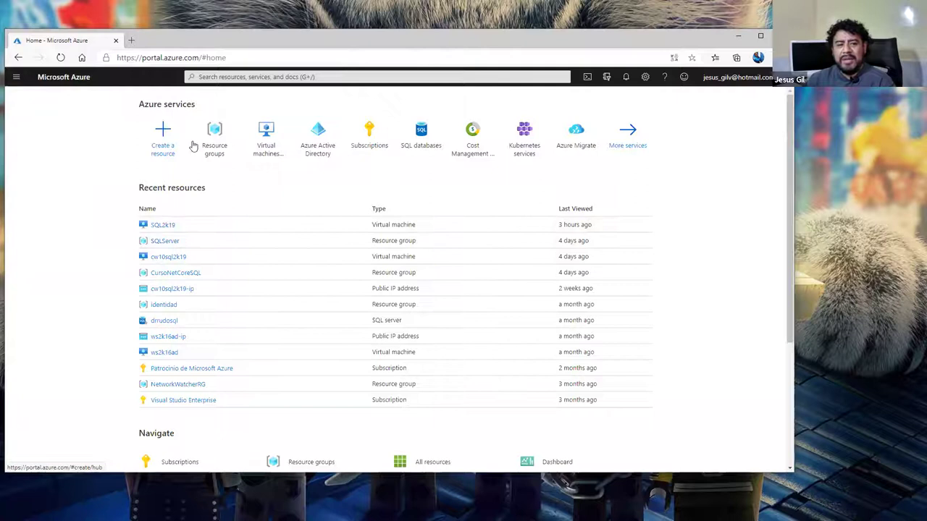
# Open the Resource groups list and close the $63.04 credit remaining notice.
pyautogui.click(215, 147)
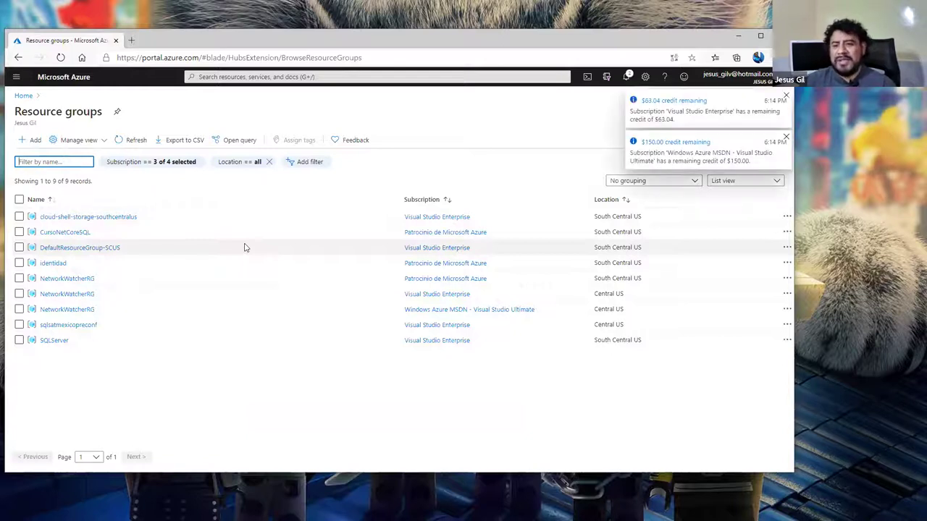
pyautogui.click(785, 96)
# Close the $150.00 credit remaining notification.
pyautogui.click(786, 97)
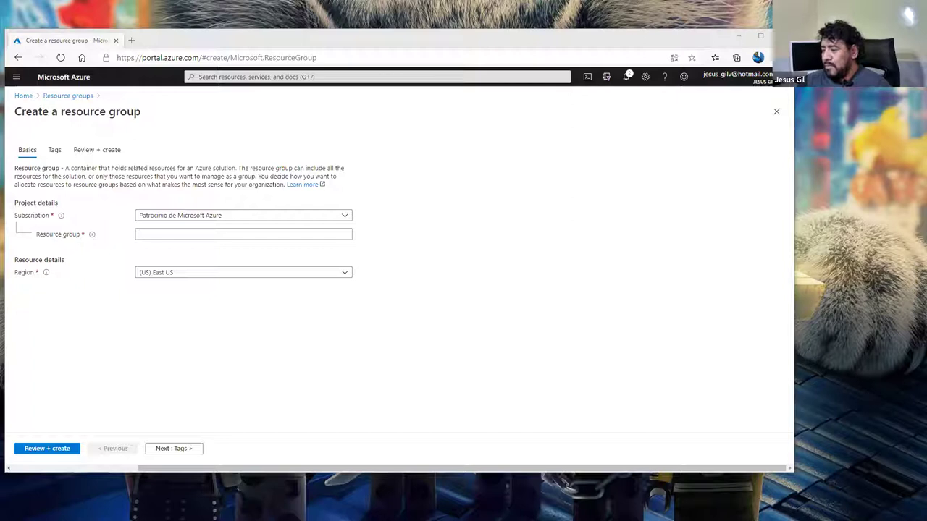
# Enter Wizeline as the resource group name and open a new blank browser tab.
pyautogui.click(180, 234)
pyautogui.write('Wizeline')
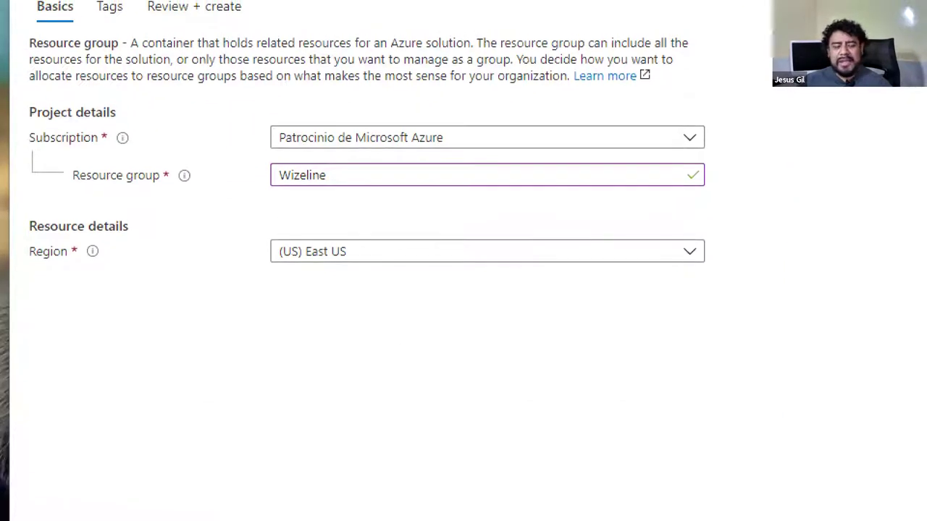
pyautogui.moveTo(418, 120); pyautogui.dragTo(469, 85)
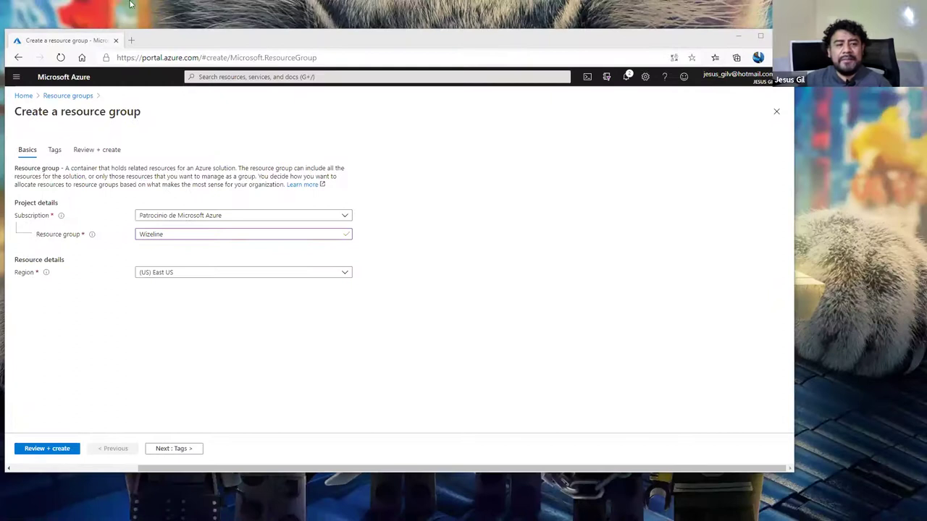
pyautogui.click(129, 39)
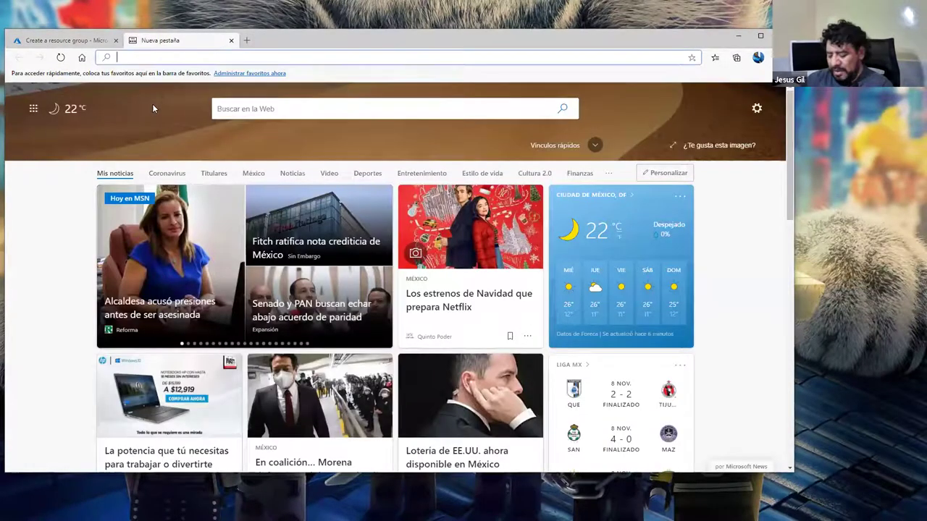
# Search Google for 'azure free trial services' and open the Microsoft Azure Free Account page.
pyautogui.write('google.com.mx')
pyautogui.press('Return')
pyautogui.write('azure fre')
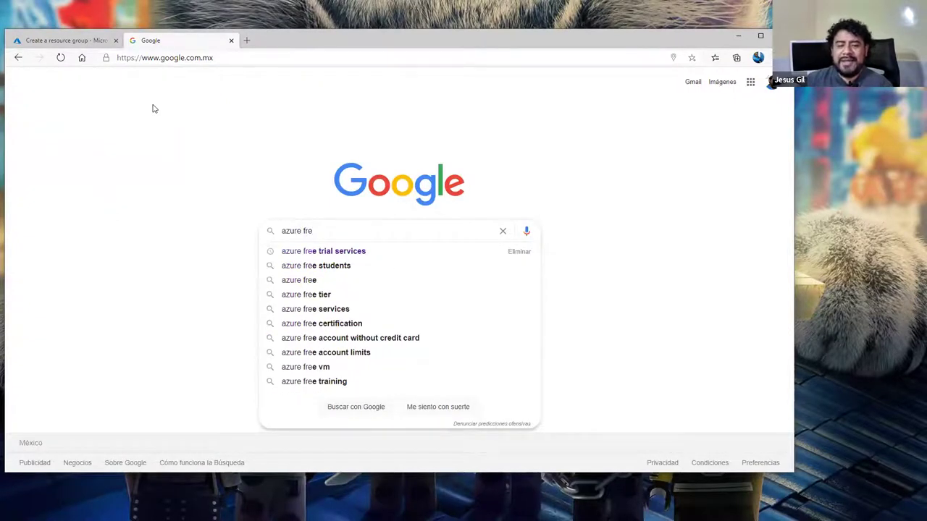
pyautogui.press('Down')
pyautogui.press('Return')
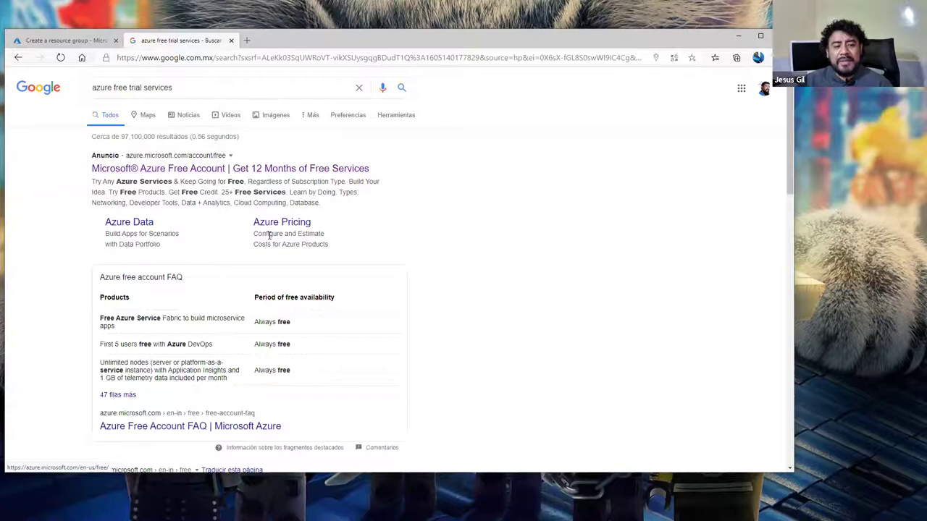
pyautogui.click(328, 172)
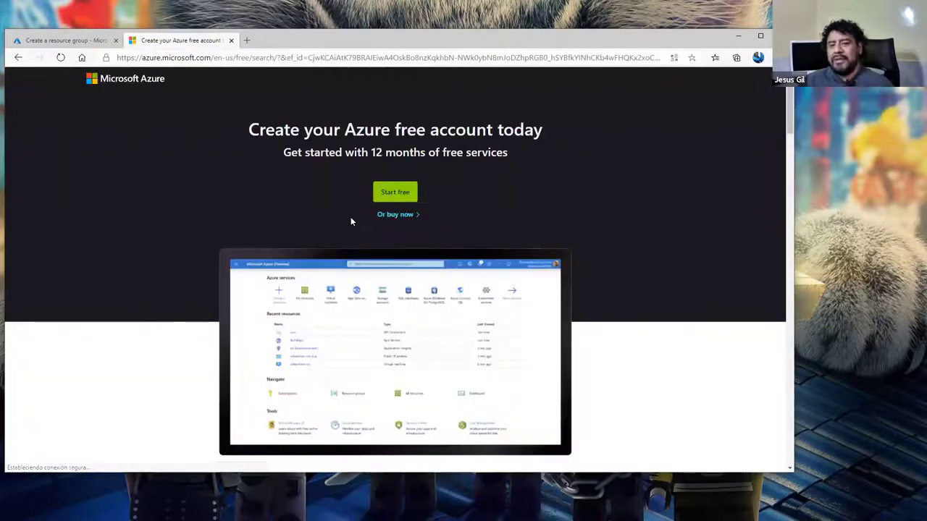
# Dismiss the survey invitation and scroll down to the free products cards.
pyautogui.scroll(-3, 351, 222)
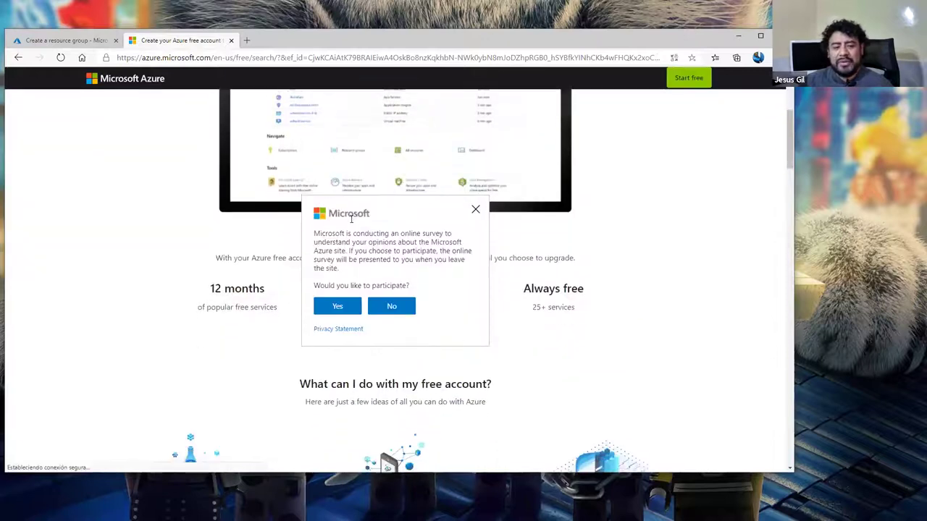
pyautogui.press('Escape')
pyautogui.scroll(-7, 213, 271)
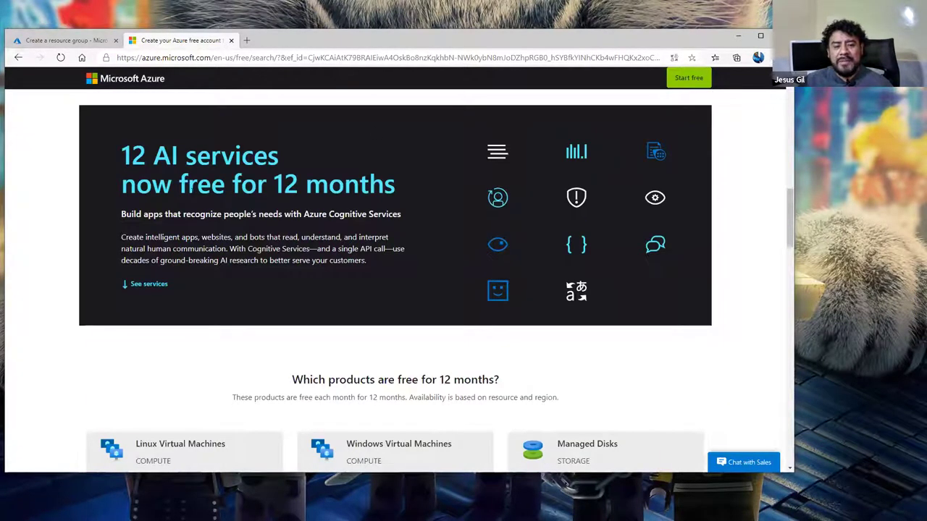
pyautogui.scroll(-3, 248, 222)
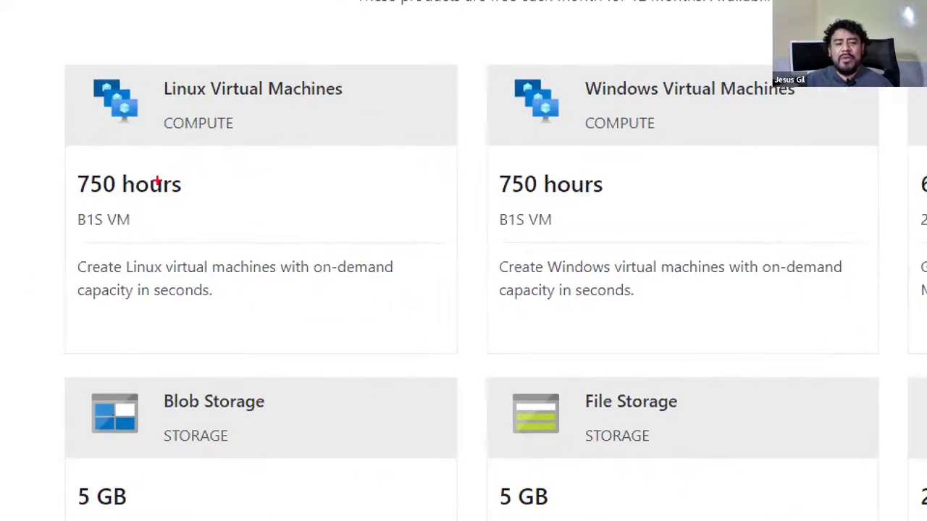
# Mark 750 hours and B1S VM on both the Linux and Windows VM cards.
pyautogui.moveTo(51, 171); pyautogui.dragTo(6, 116)
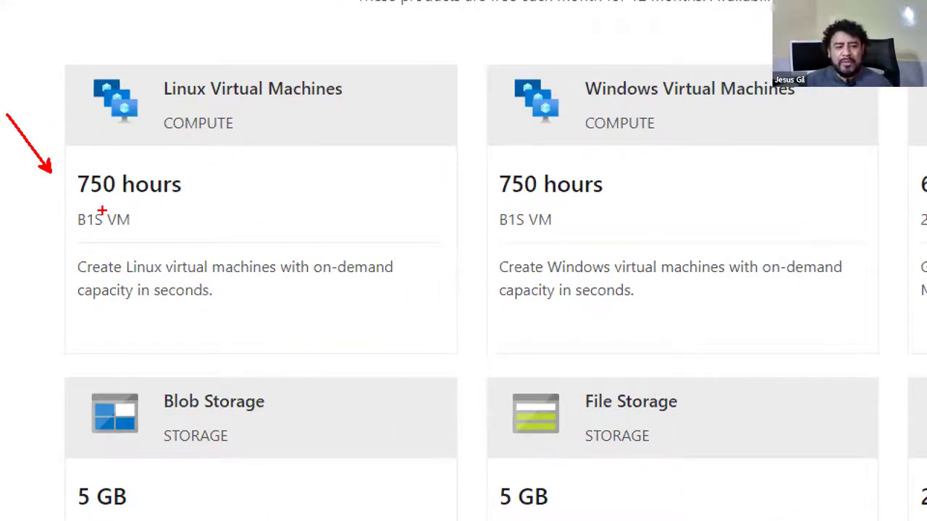
pyautogui.moveTo(64, 204)
pyautogui.mouseDown()
pyautogui.moveTo(139, 244)
pyautogui.moveTo(179, 240)
pyautogui.mouseUp()
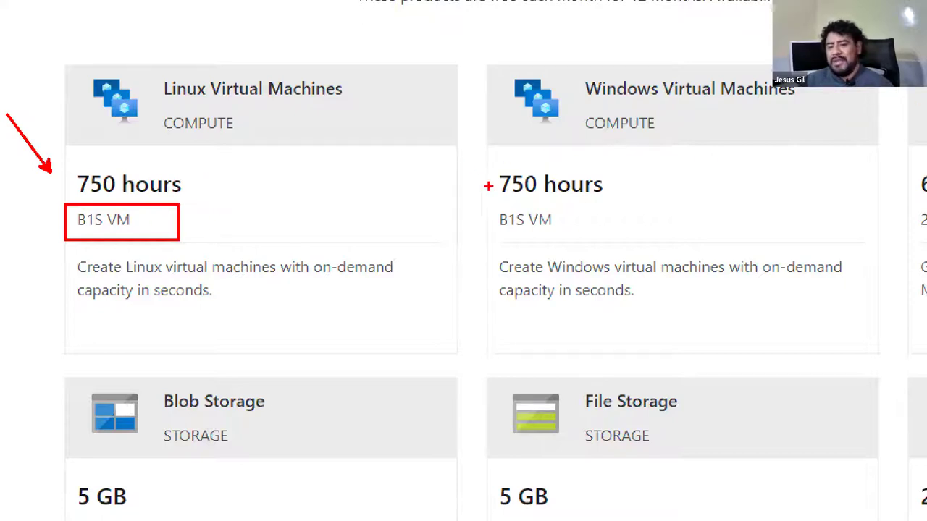
pyautogui.moveTo(491, 209)
pyautogui.mouseDown()
pyautogui.moveTo(536, 239)
pyautogui.moveTo(601, 240)
pyautogui.mouseUp()
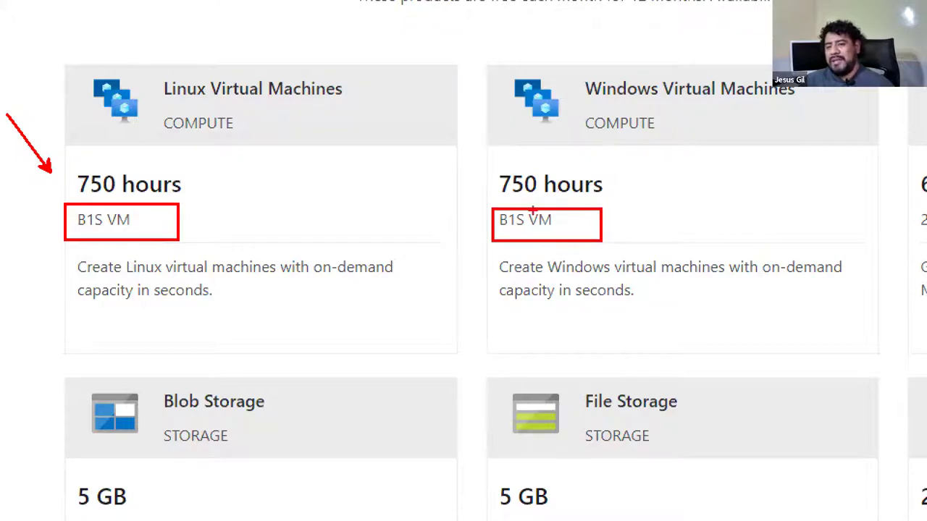
pyautogui.moveTo(617, 189); pyautogui.dragTo(650, 167)
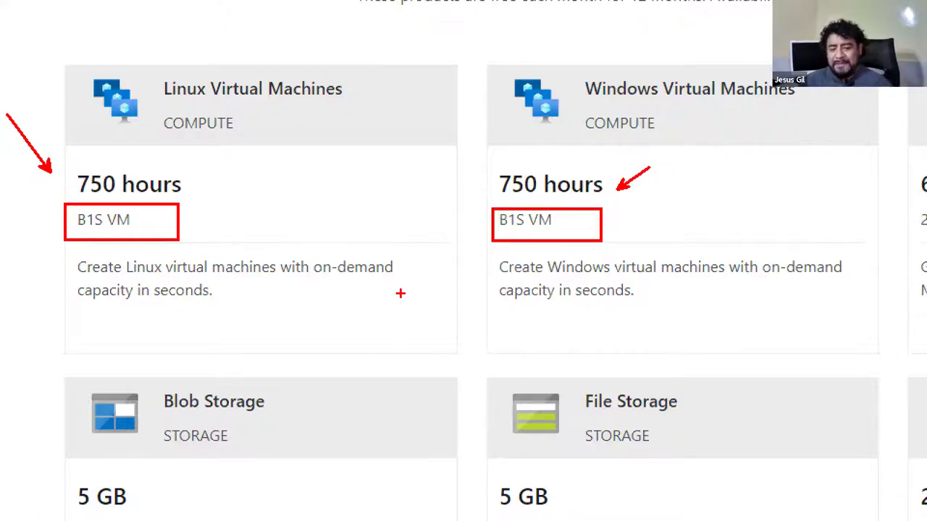
pyautogui.press('Escape')
pyautogui.scroll(-3, 112, 315)
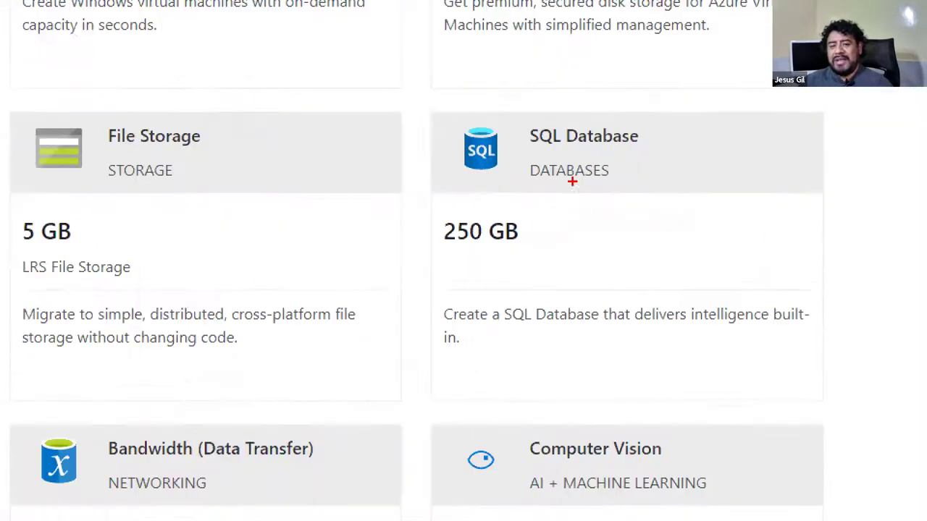
# Outline the SQL Database 250 GB offer and Cosmos DB's 400 RU/s throughput.
pyautogui.moveTo(497, 144); pyautogui.dragTo(773, 313)
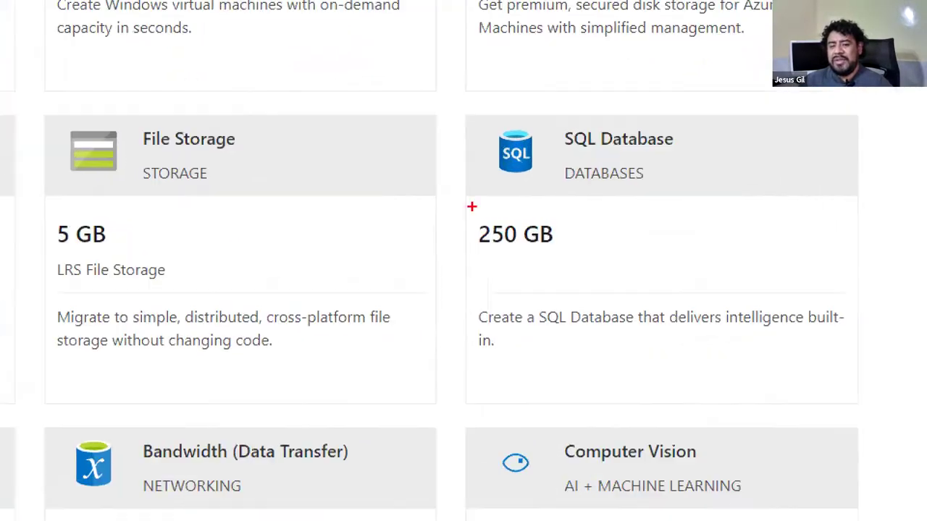
pyautogui.moveTo(511, 209); pyautogui.dragTo(570, 233)
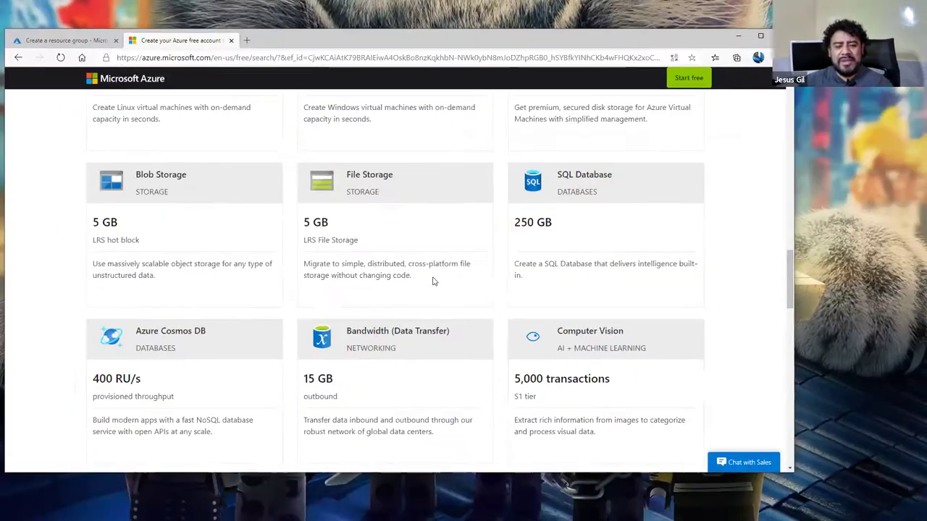
pyautogui.scroll(-2, 432, 280)
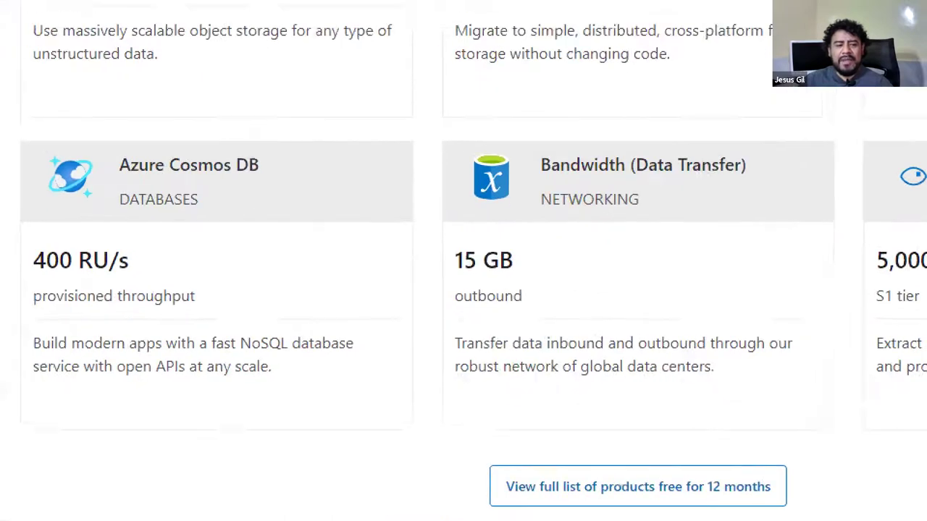
pyautogui.moveTo(16, 240); pyautogui.dragTo(165, 280)
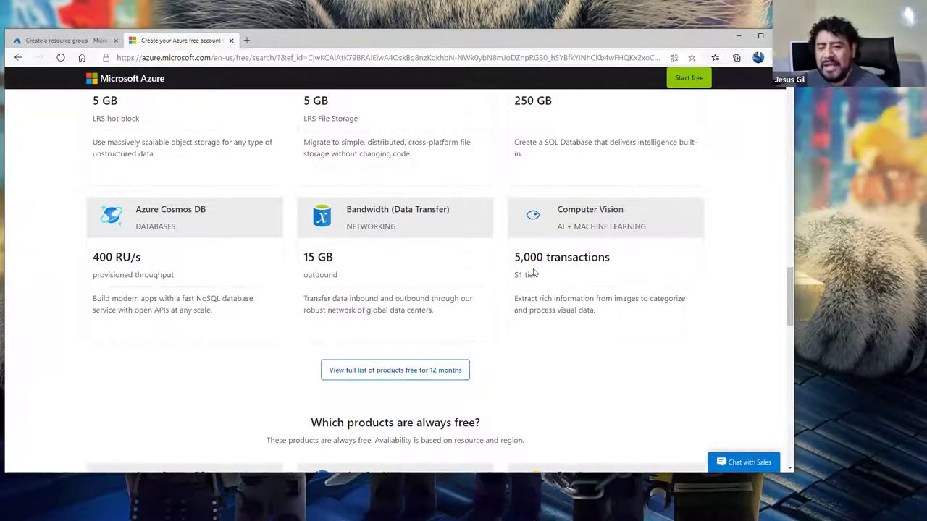
pyautogui.scroll(-1, 534, 273)
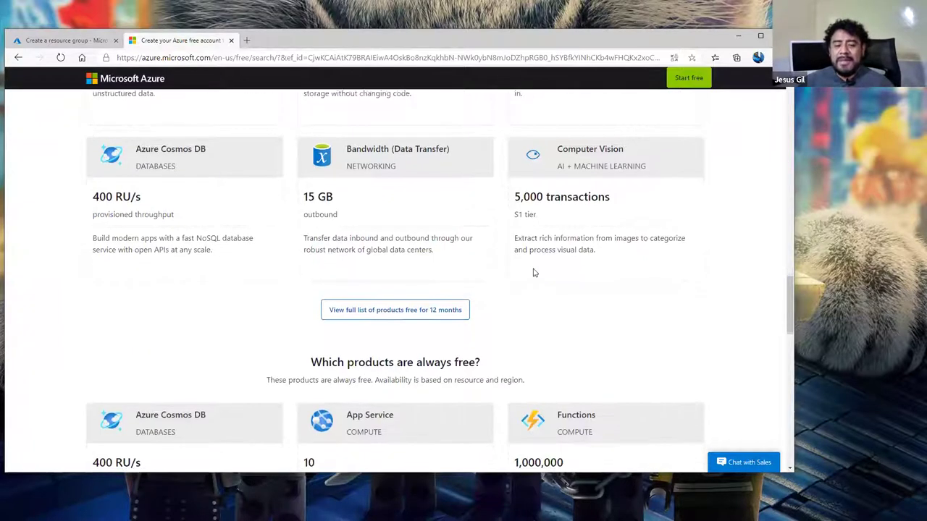
# Expand the full list of 12-month free products and browse through the cards.
pyautogui.click(433, 320)
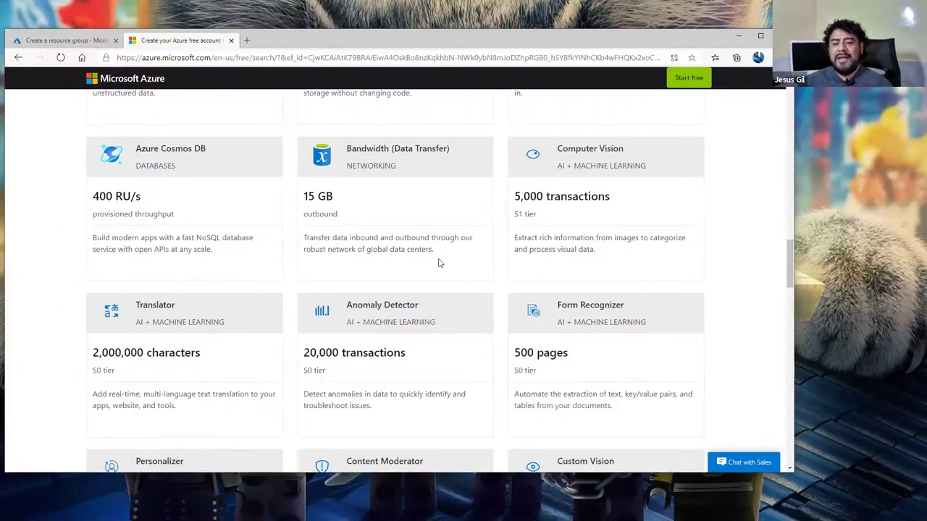
pyautogui.scroll(-5, 438, 263)
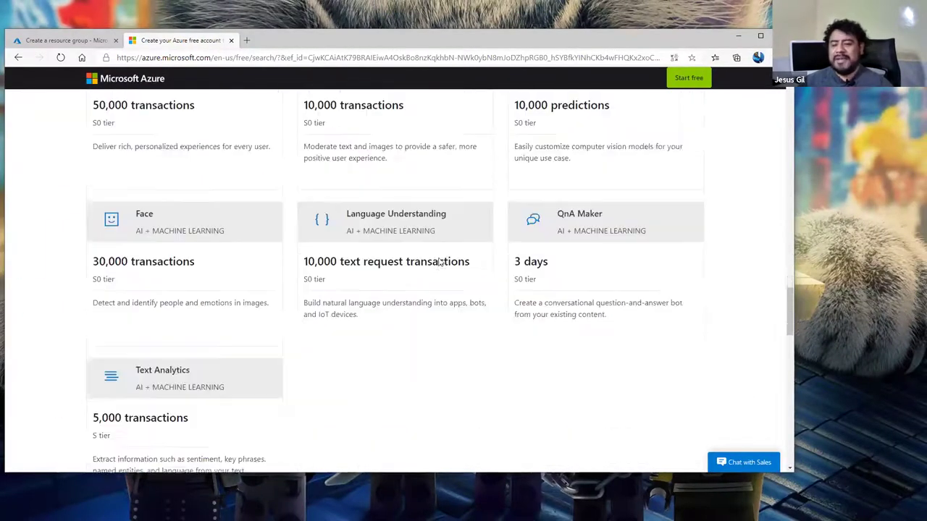
pyautogui.scroll(-1, 438, 263)
pyautogui.scroll(-2, 345, 277)
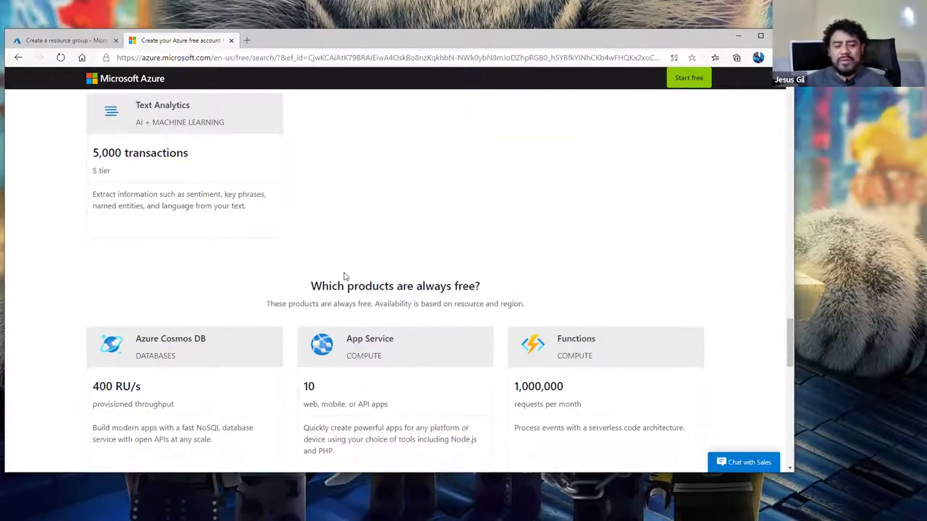
pyautogui.scroll(-1, 345, 276)
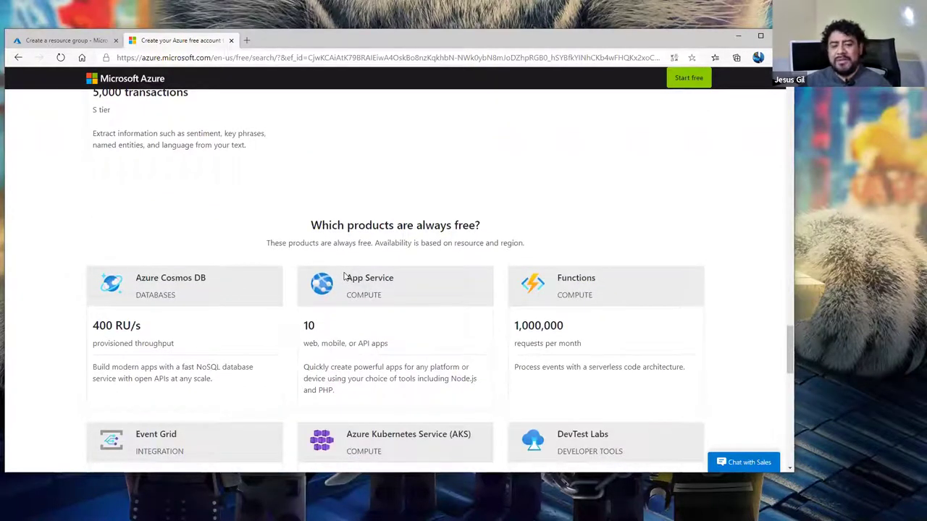
pyautogui.scroll(-1, 346, 277)
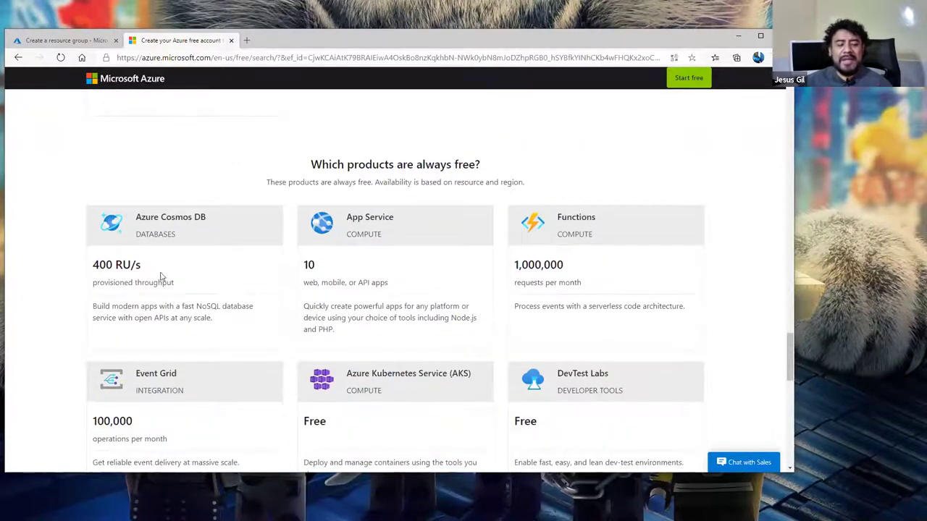
pyautogui.scroll(-1, 162, 275)
pyautogui.scroll(-4, 227, 353)
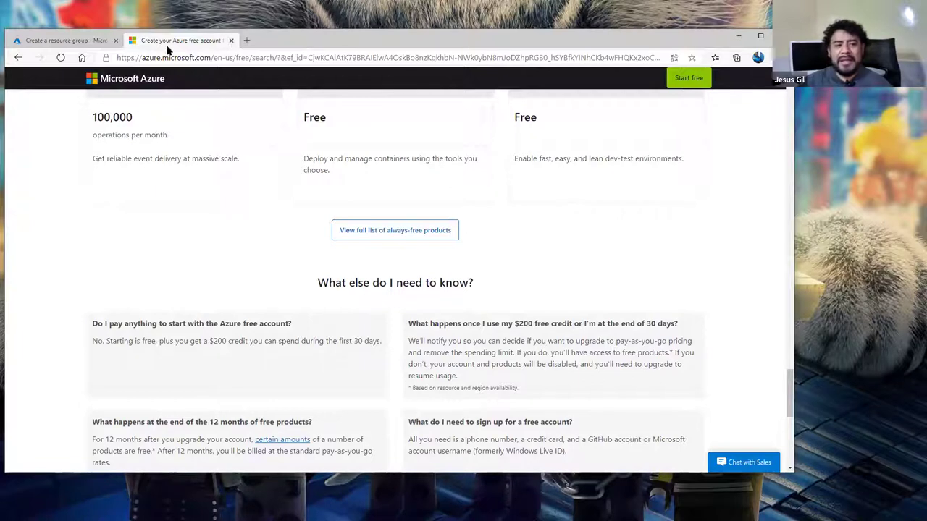
pyautogui.scroll(9, 120, 207)
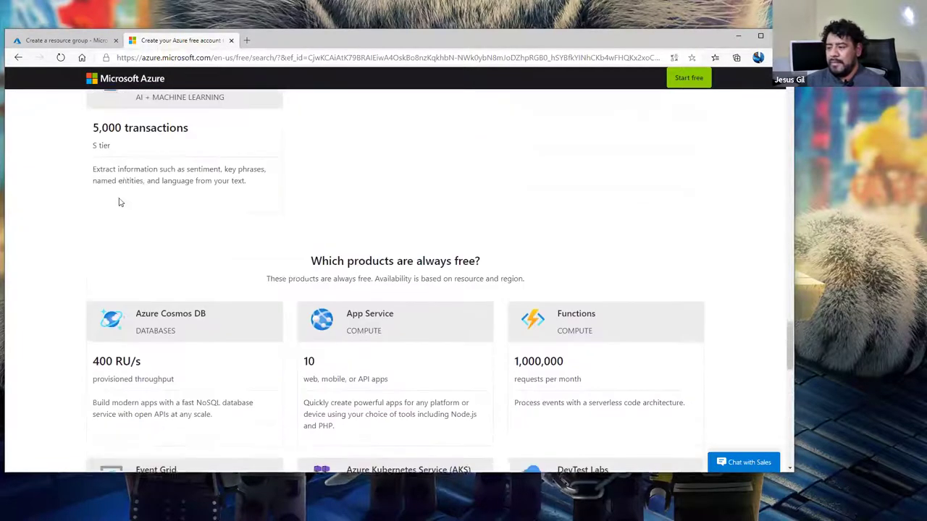
pyautogui.scroll(1, 120, 200)
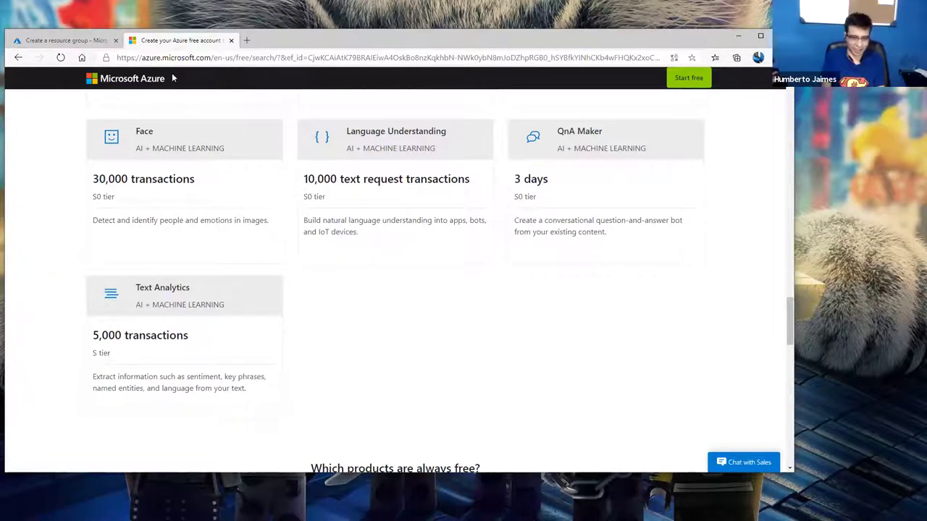
pyautogui.scroll(-6, 199, 221)
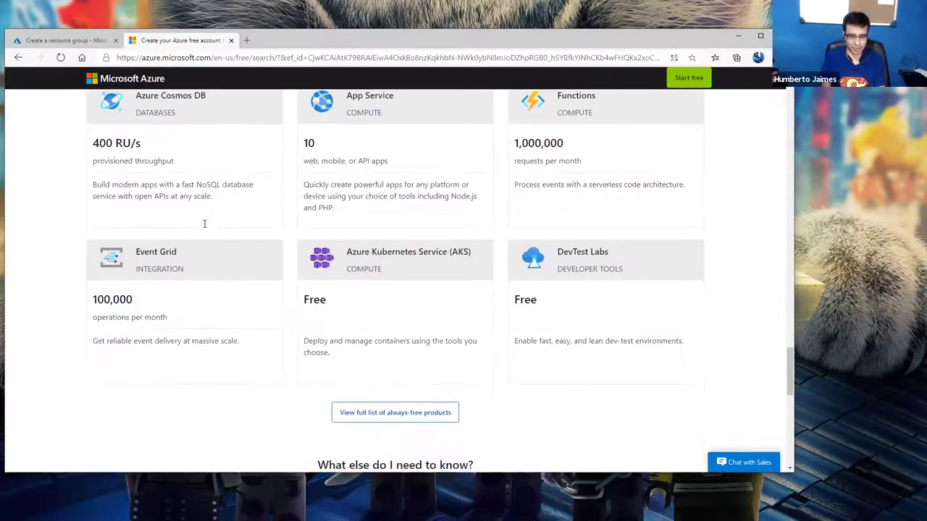
pyautogui.scroll(-3, 203, 227)
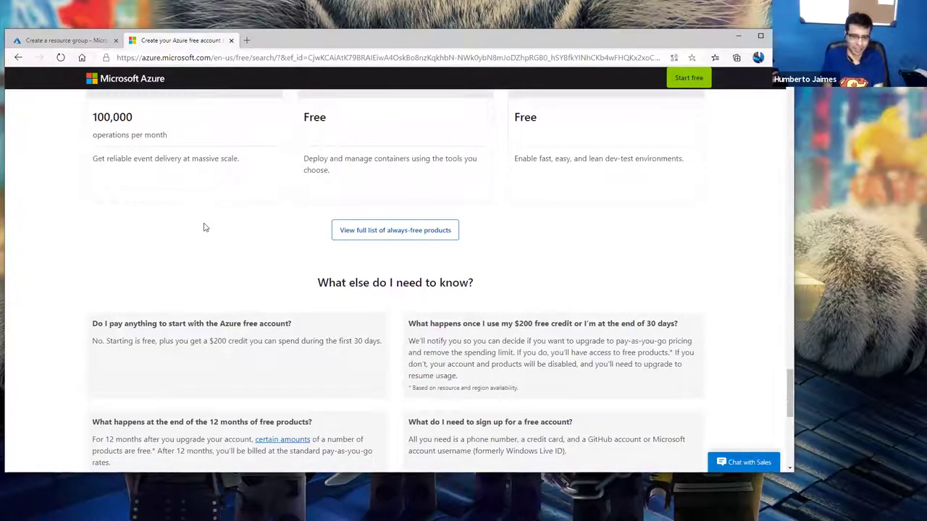
pyautogui.scroll(3, 203, 228)
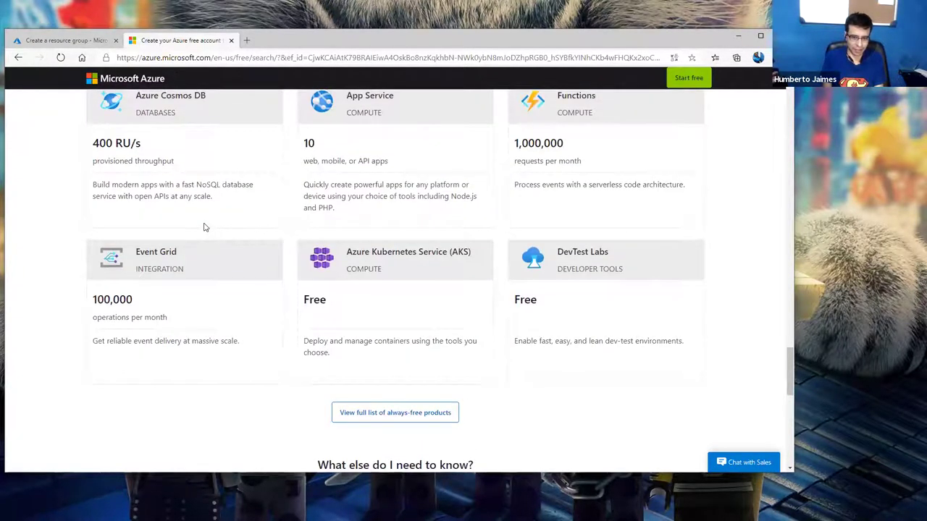
pyautogui.scroll(-5, 242, 283)
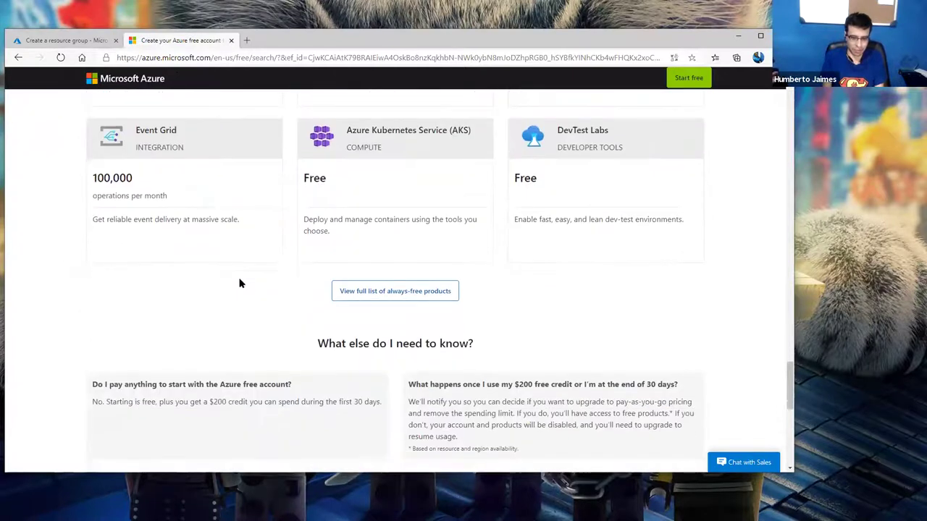
pyautogui.scroll(4, 241, 283)
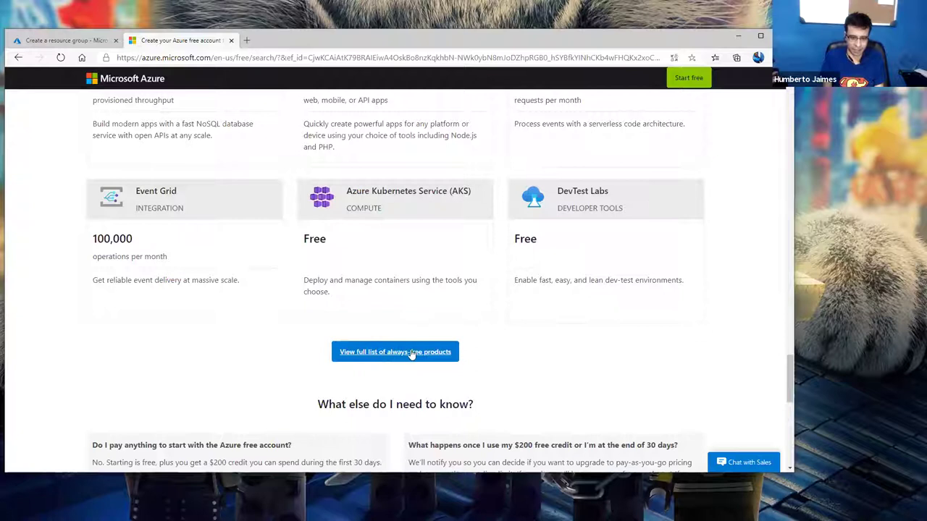
pyautogui.scroll(-2, 424, 378)
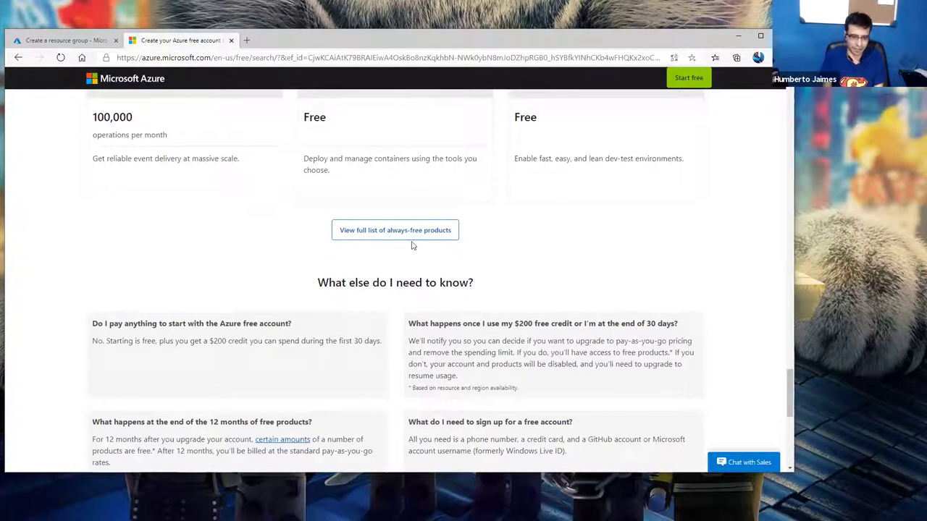
# Show the full list of always-free products, browse them, and close the free-account tab.
pyautogui.click(410, 233)
pyautogui.scroll(-1, 473, 329)
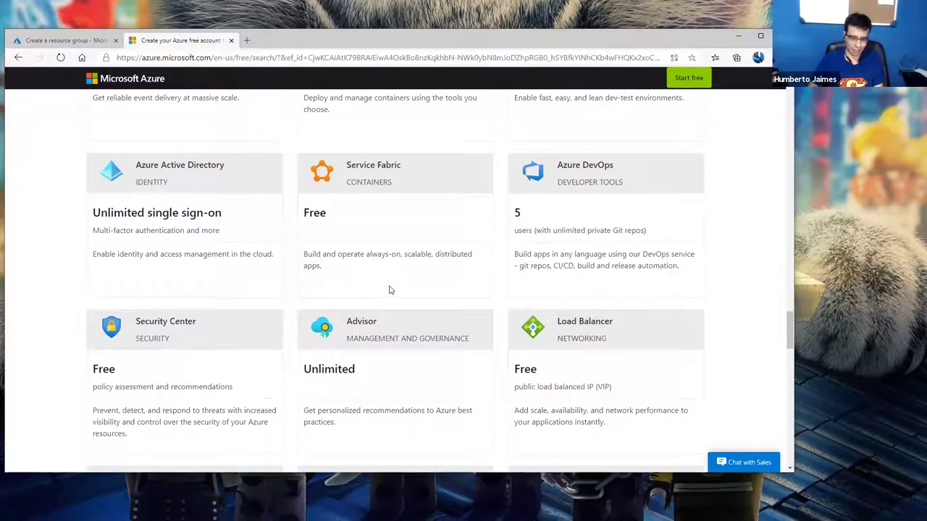
pyautogui.scroll(-1, 389, 289)
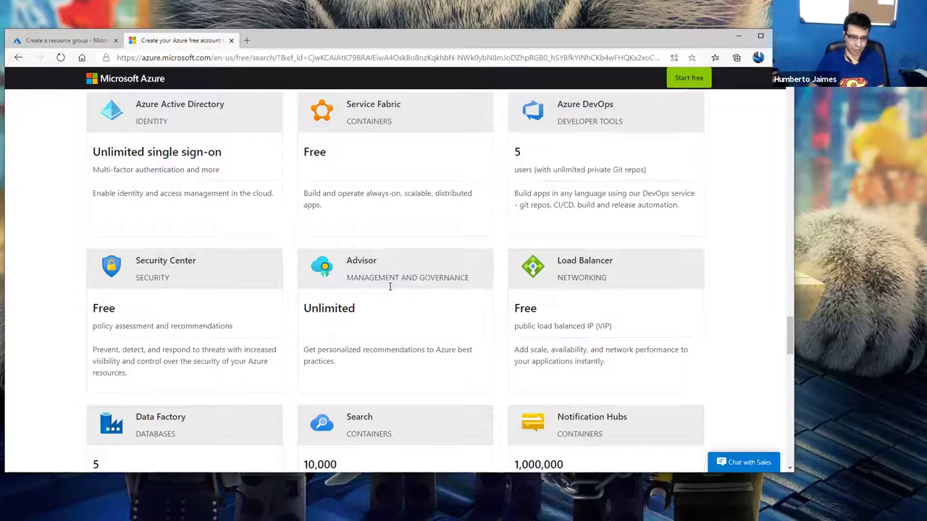
pyautogui.scroll(2, 390, 287)
pyautogui.scroll(-1, 389, 285)
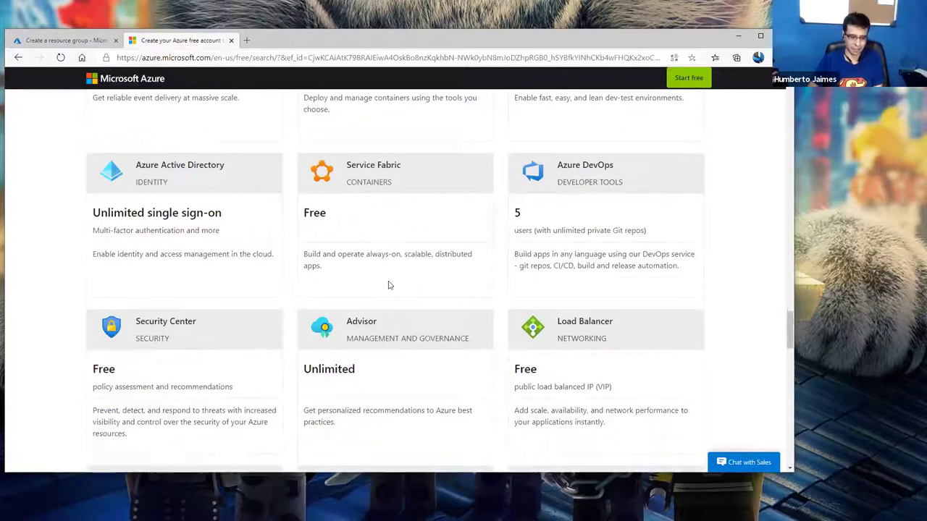
pyautogui.scroll(-1, 388, 285)
pyautogui.scroll(-1, 389, 283)
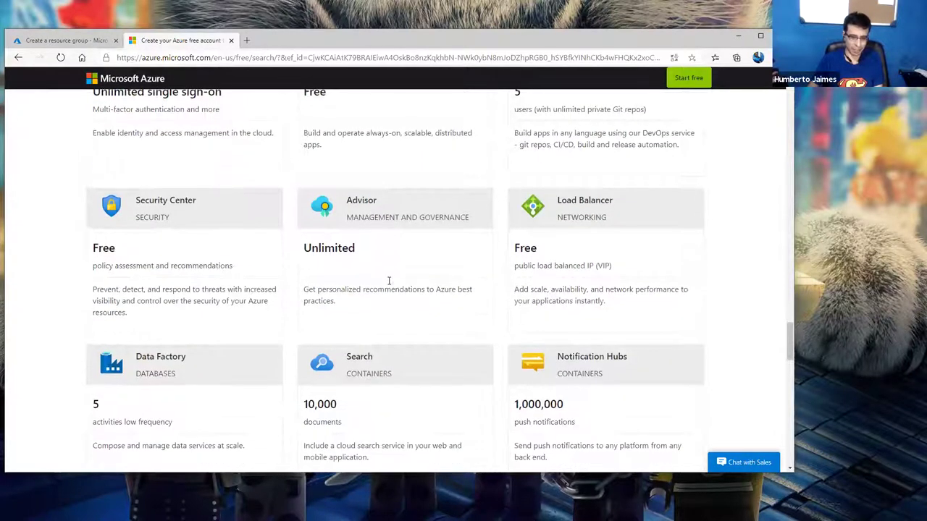
pyautogui.scroll(-1, 388, 284)
pyautogui.scroll(-1, 388, 285)
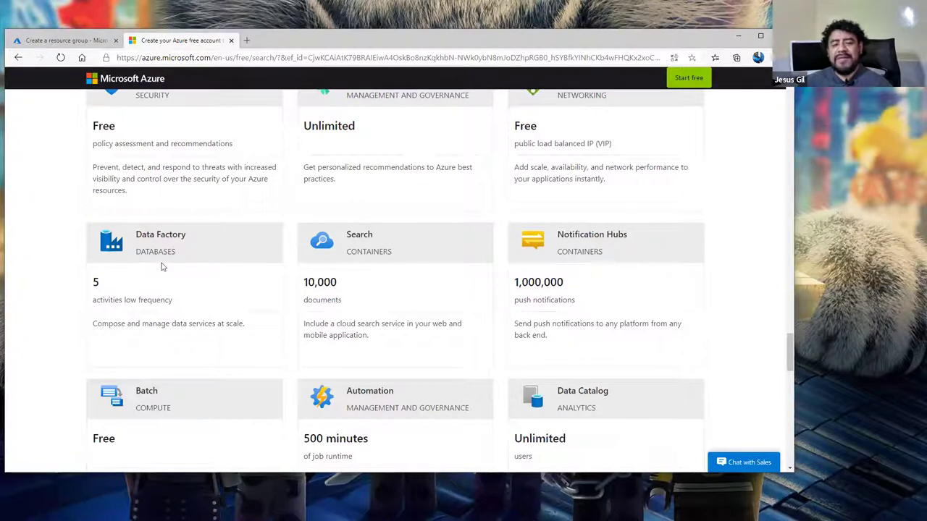
pyautogui.scroll(-1, 162, 268)
pyautogui.scroll(-1, 158, 269)
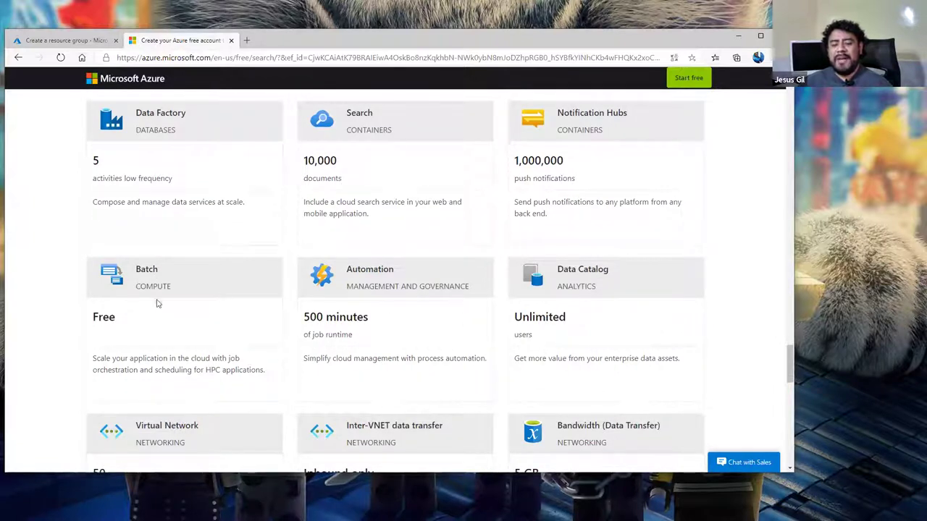
pyautogui.scroll(-3, 120, 289)
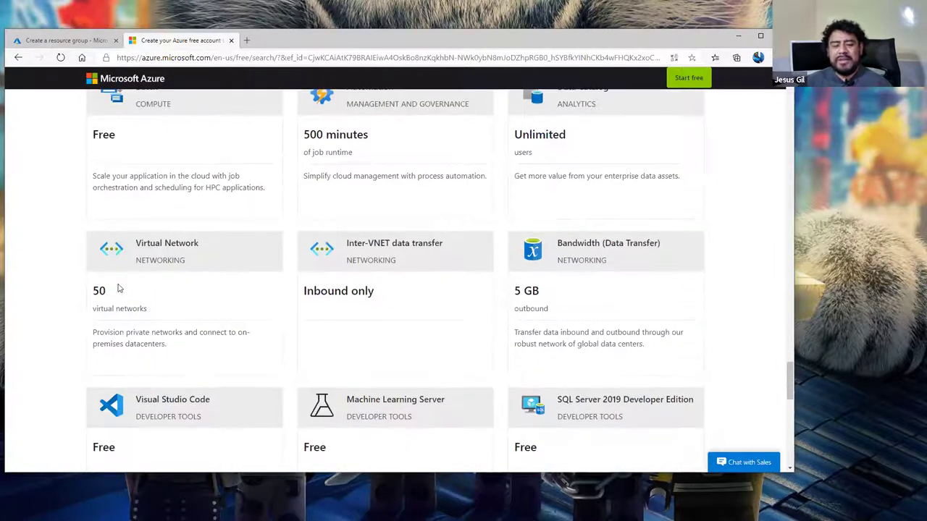
pyautogui.scroll(-2, 119, 288)
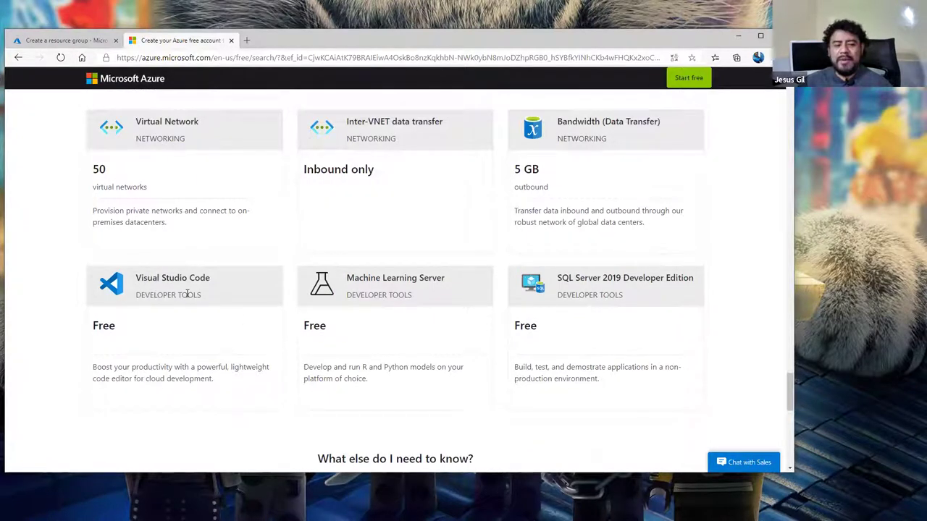
pyautogui.scroll(-1, 187, 293)
pyautogui.scroll(-1, 188, 293)
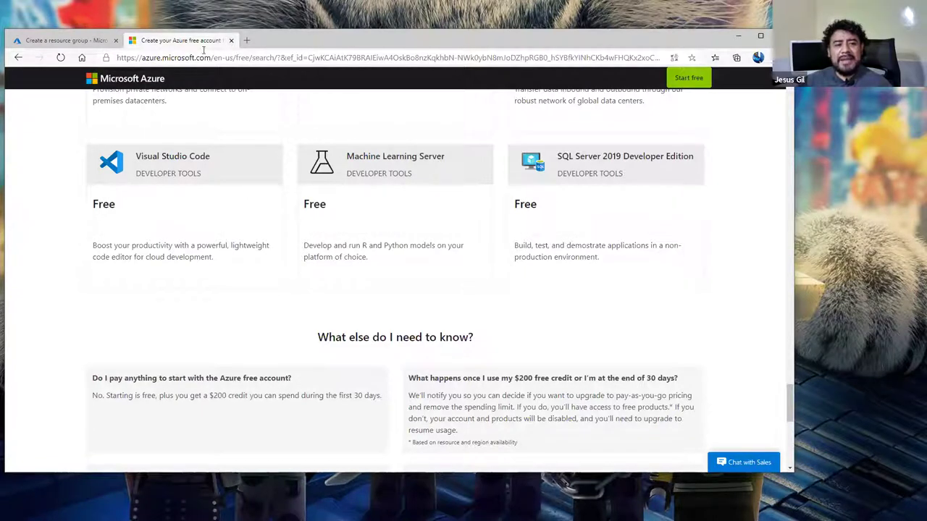
pyautogui.click(231, 40)
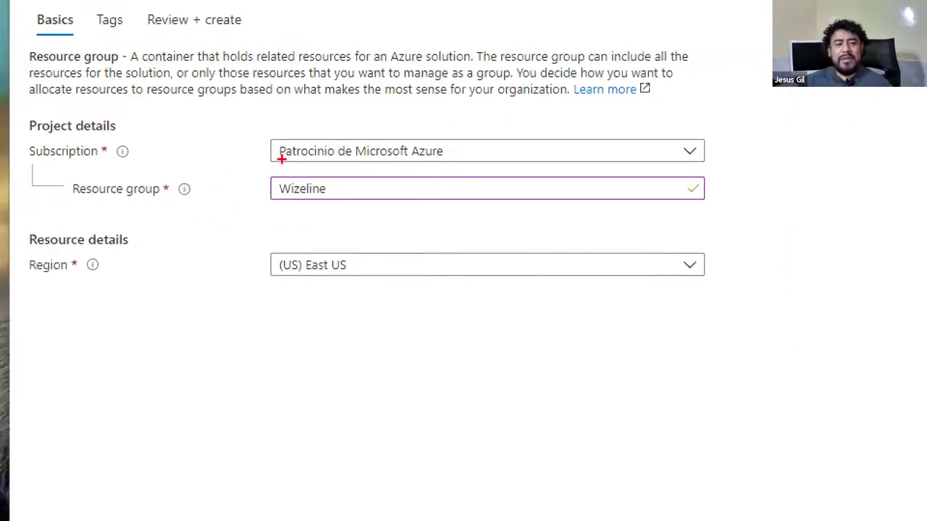
pyautogui.moveTo(269, 145); pyautogui.dragTo(221, 130)
pyautogui.moveTo(229, 166)
pyautogui.mouseDown()
pyautogui.moveTo(350, 200)
pyautogui.moveTo(349, 217)
pyautogui.mouseUp()
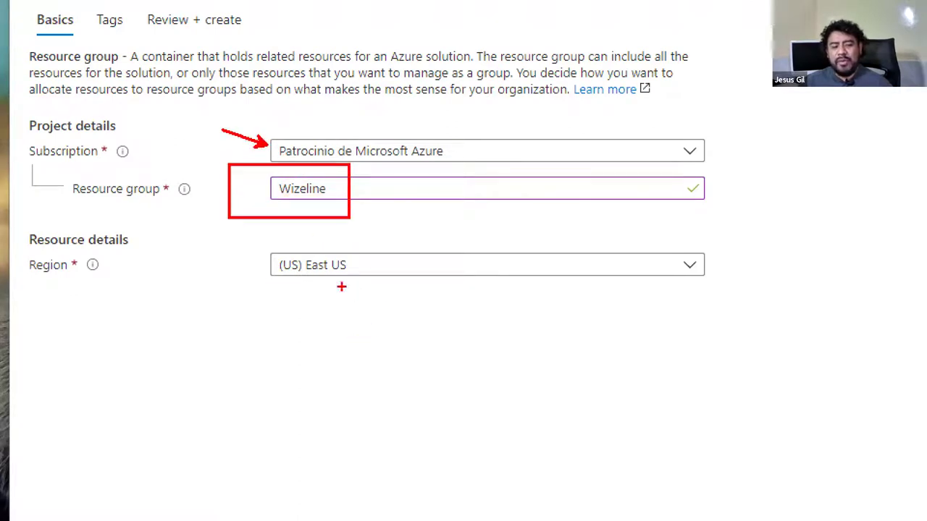
pyautogui.moveTo(341, 287); pyautogui.dragTo(405, 363)
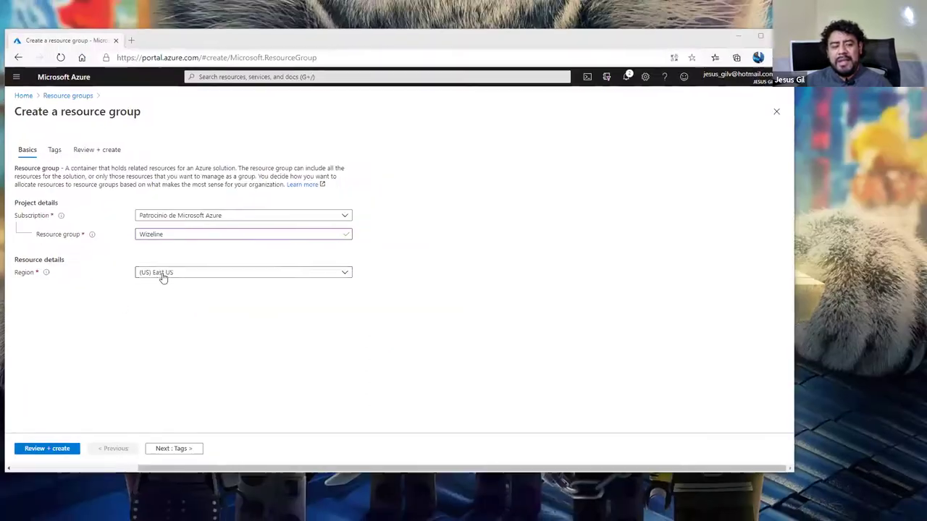
# Browse the region list, marking (US) East US, East US 2 and South Central US.
pyautogui.click(217, 277)
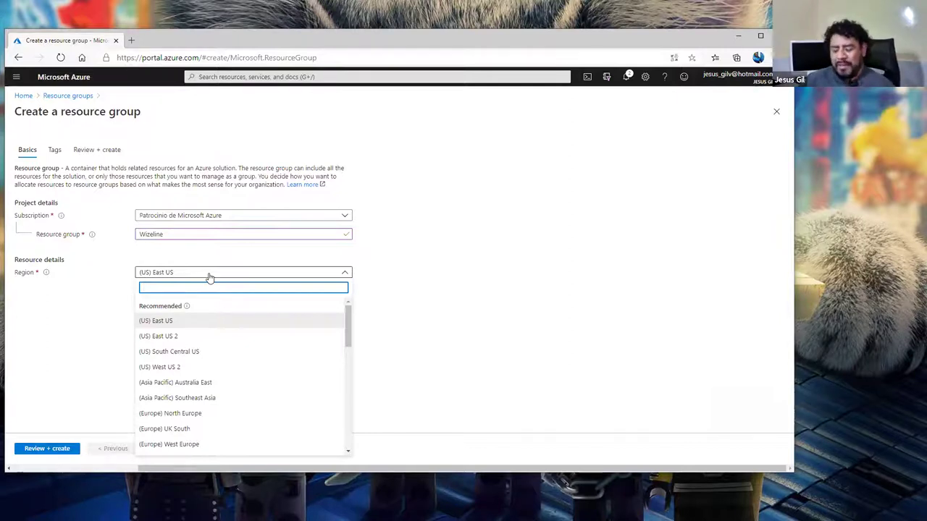
pyautogui.scroll(-1, 190, 322)
pyautogui.scroll(1, 206, 333)
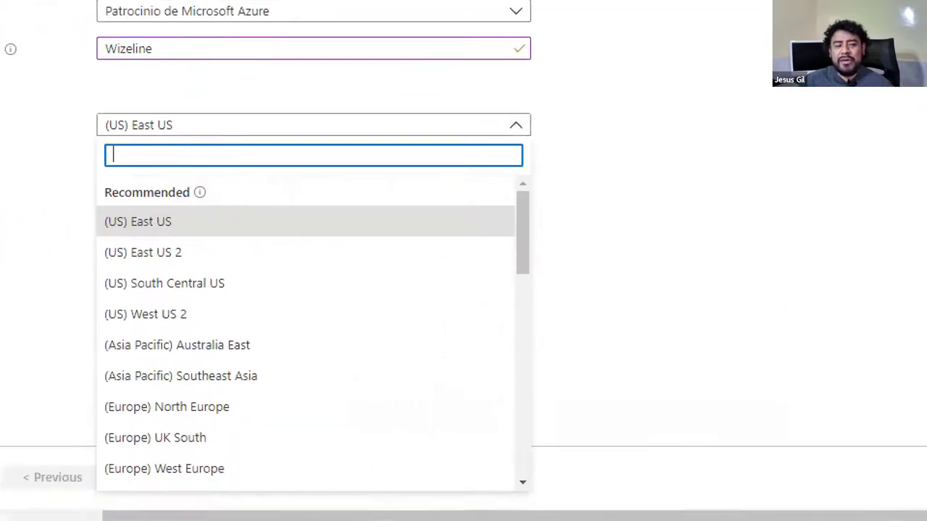
pyautogui.moveTo(206, 161); pyautogui.dragTo(233, 124)
pyautogui.moveTo(217, 194); pyautogui.dragTo(250, 165)
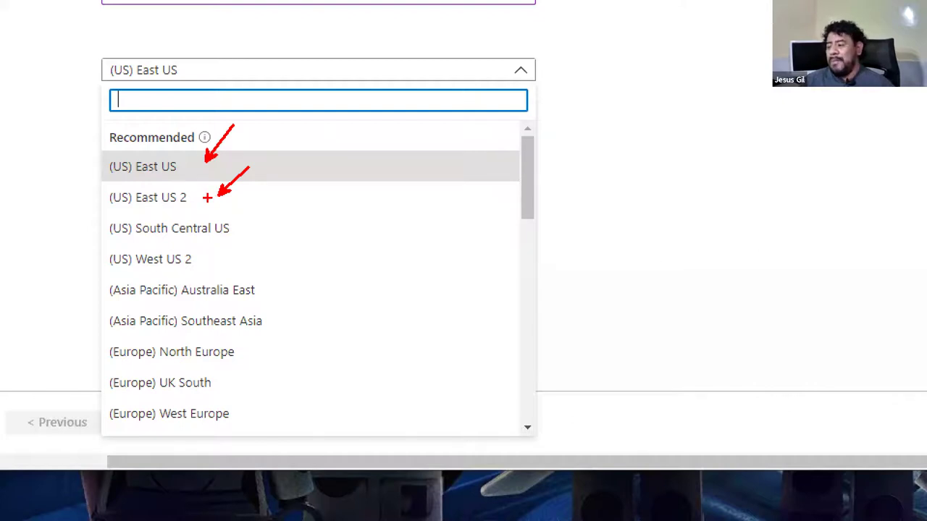
pyautogui.moveTo(95, 215); pyautogui.dragTo(252, 244)
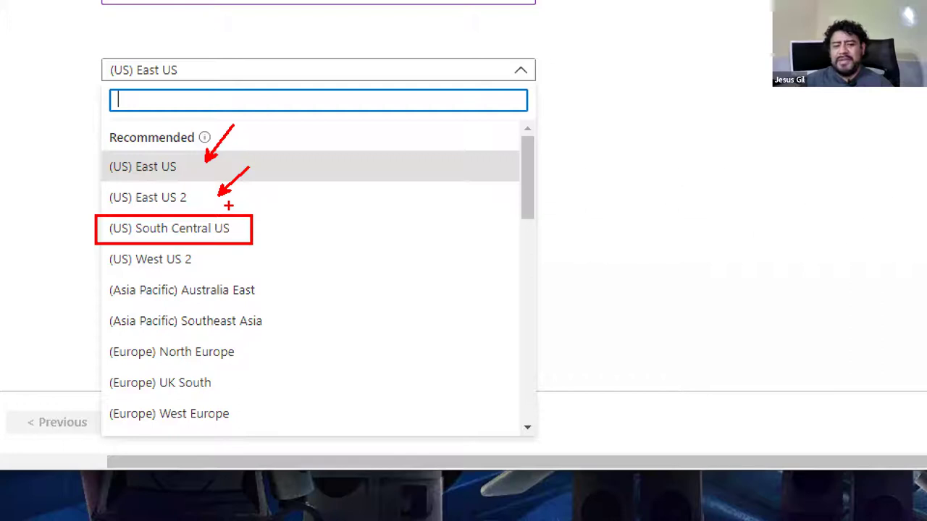
pyautogui.moveTo(239, 234); pyautogui.dragTo(304, 268)
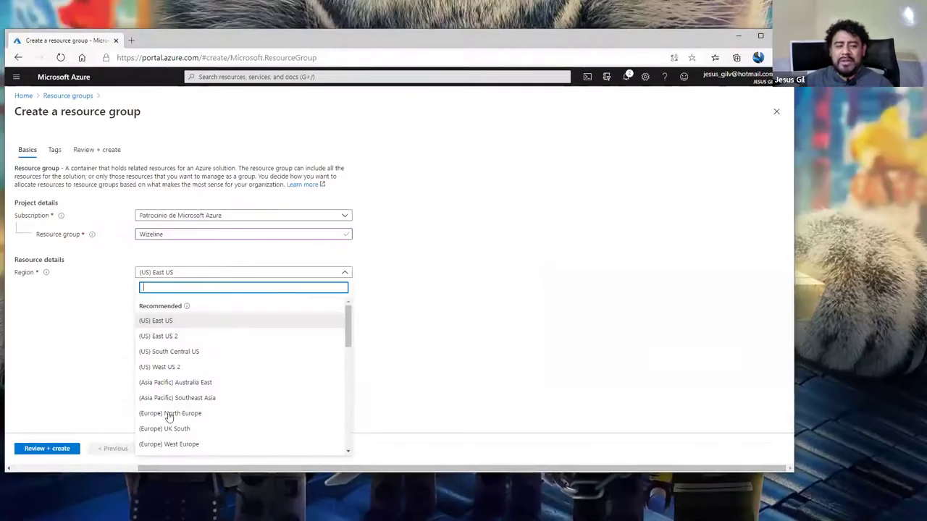
pyautogui.scroll(-2, 217, 290)
# Select (US) South Central US as the region and continue to Tags.
pyautogui.click(202, 305)
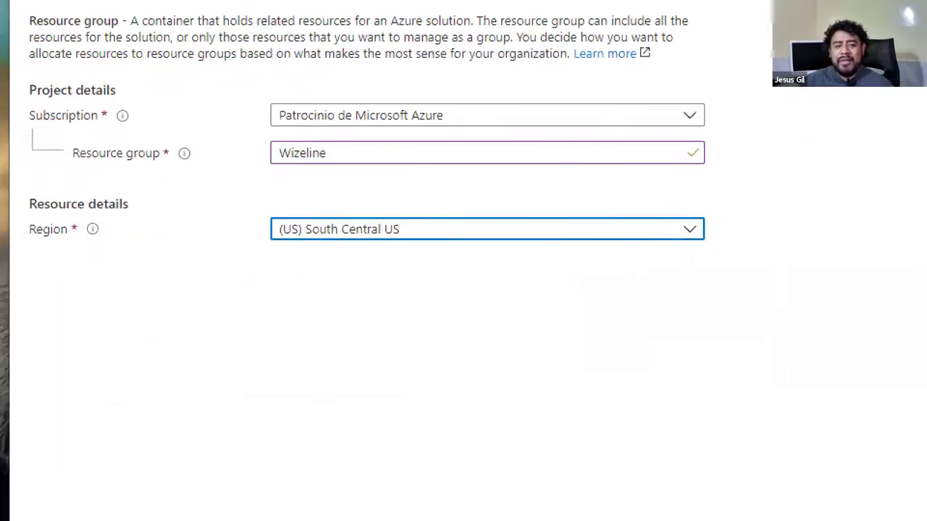
pyautogui.moveTo(265, 192)
pyautogui.mouseDown()
pyautogui.moveTo(521, 263)
pyautogui.moveTo(431, 248)
pyautogui.mouseUp()
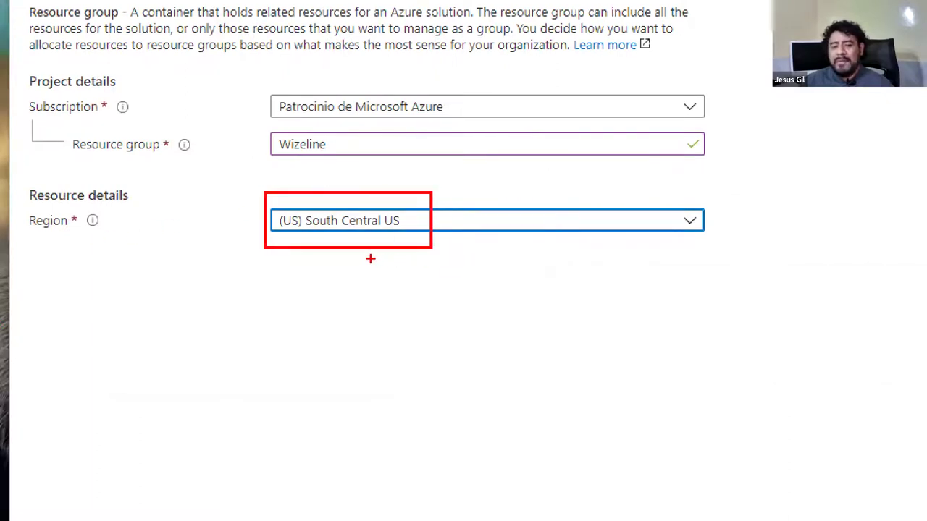
pyautogui.moveTo(360, 245); pyautogui.dragTo(384, 314)
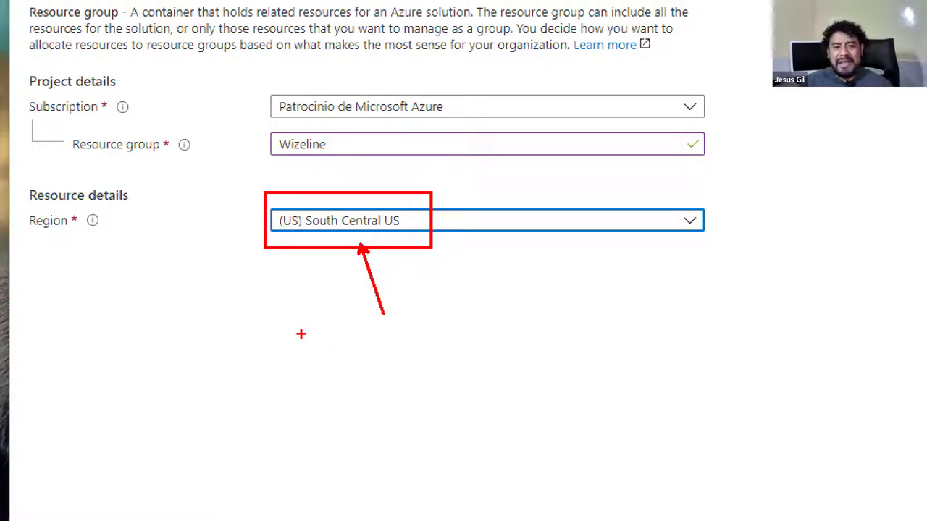
pyautogui.press('Escape')
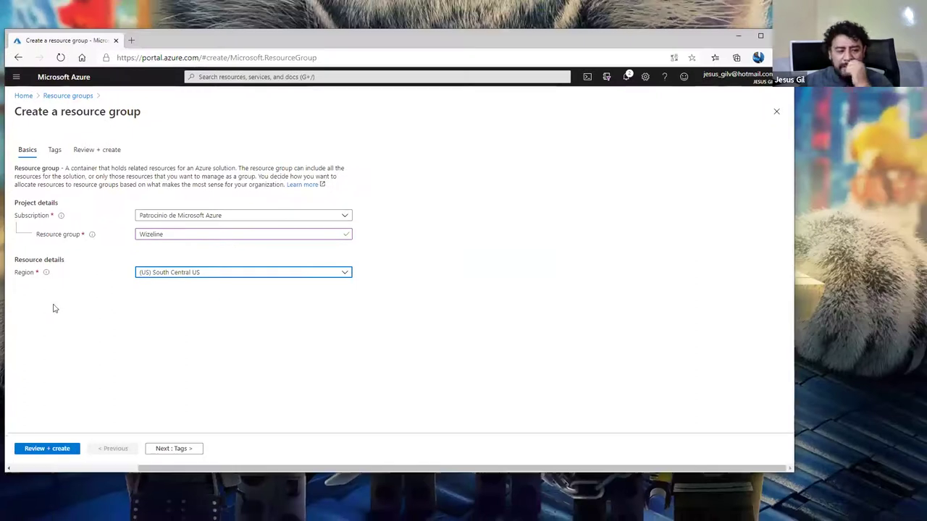
pyautogui.click(177, 449)
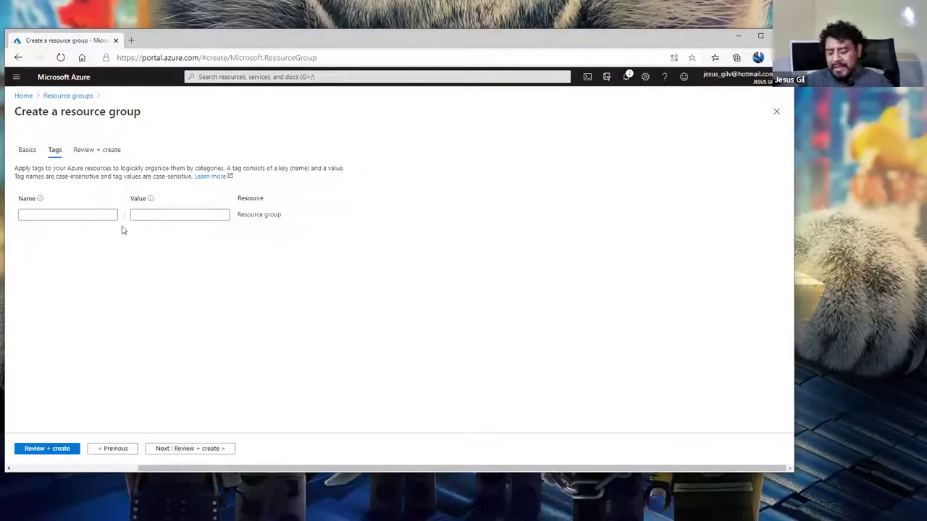
# Add a tag named developer with value 1.
pyautogui.hotkey('ctrl', '1')
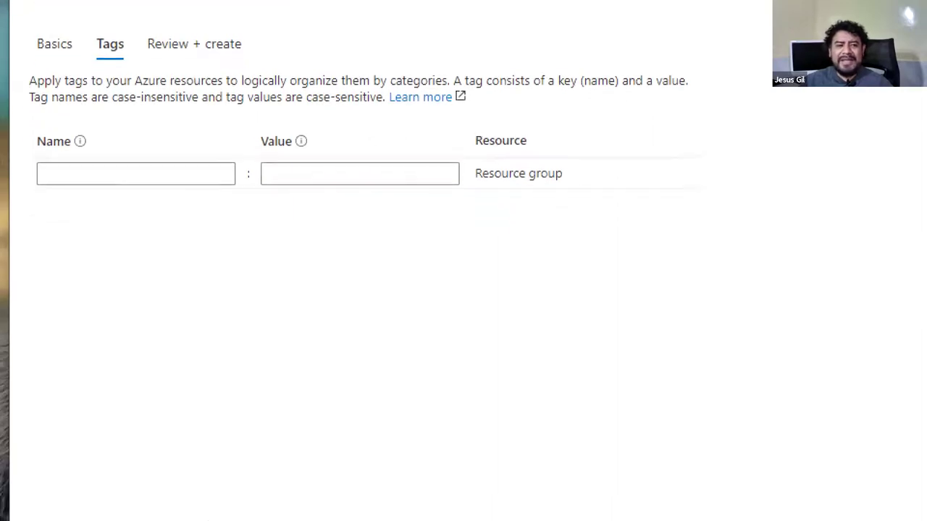
pyautogui.moveTo(91, 29); pyautogui.dragTo(105, 79)
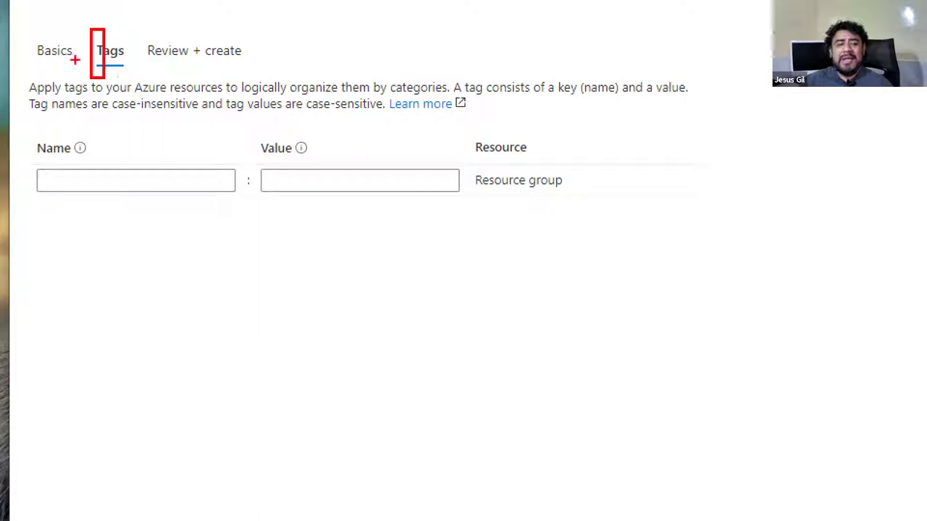
pyautogui.press('e')
pyautogui.moveTo(87, 40); pyautogui.dragTo(137, 74)
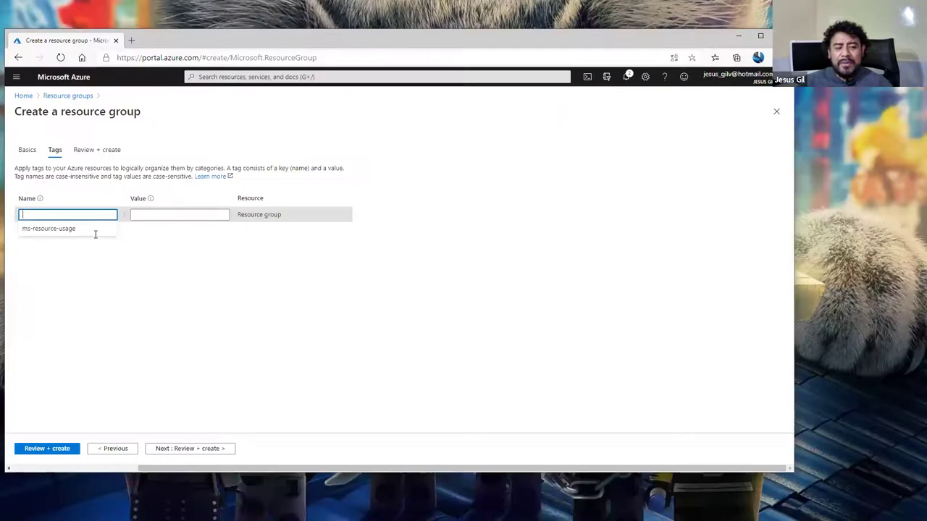
pyautogui.write('eveloper')
pyautogui.press('Tab')
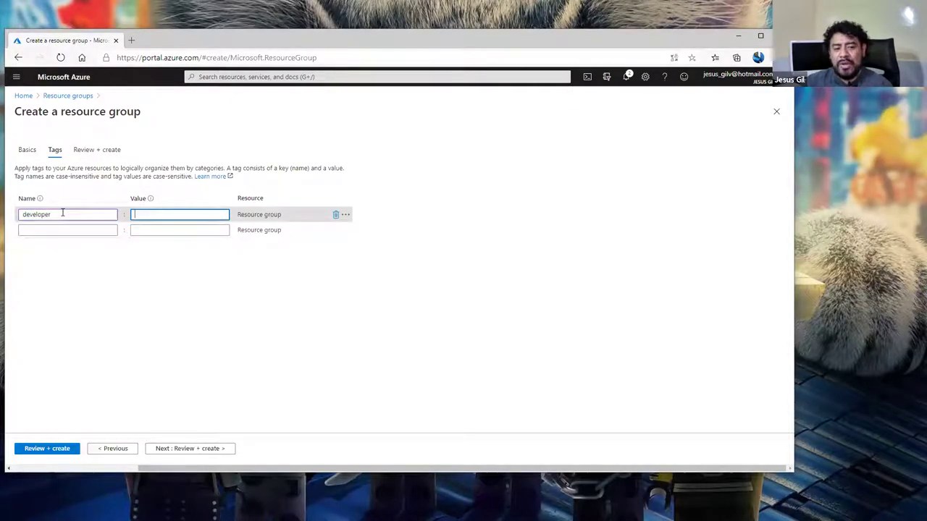
pyautogui.write('1')
pyautogui.press('Tab')
pyautogui.press('Tab')
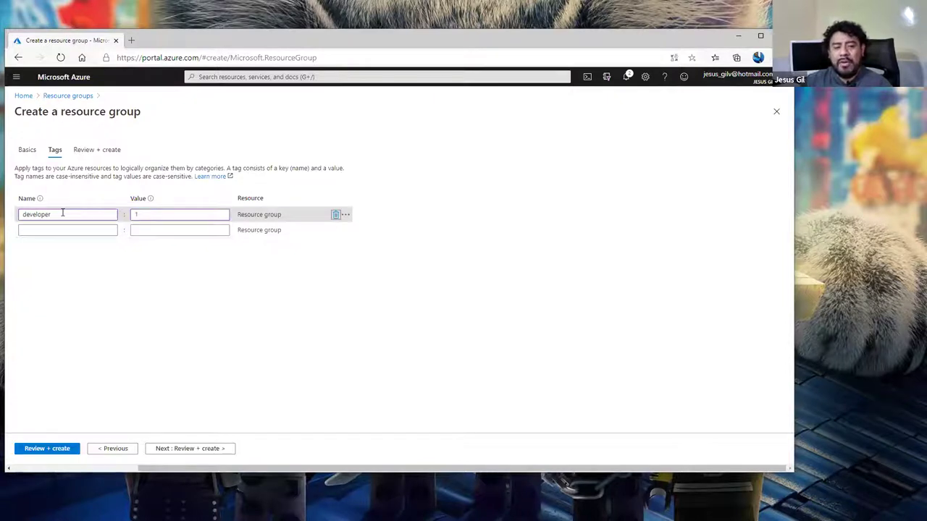
pyautogui.click(62, 214)
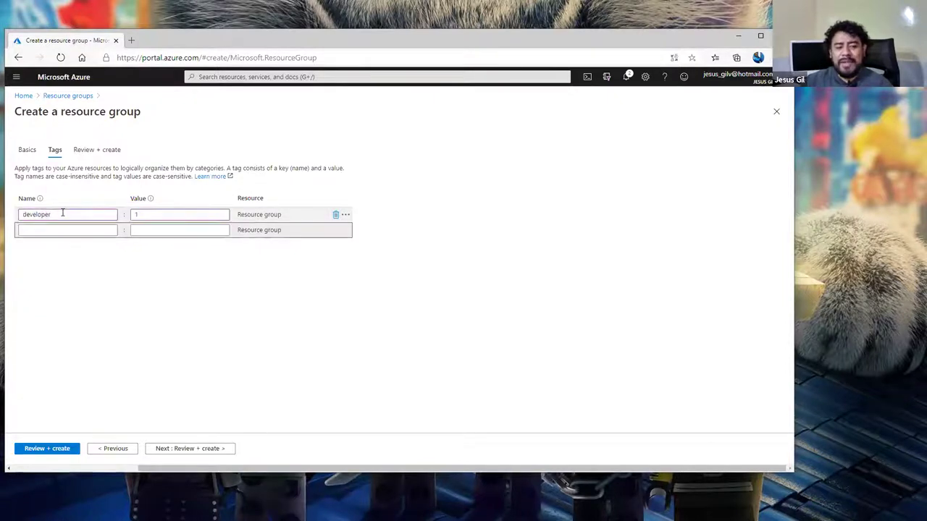
# Add a second tag Wizeline with value 1.
pyautogui.click(93, 231)
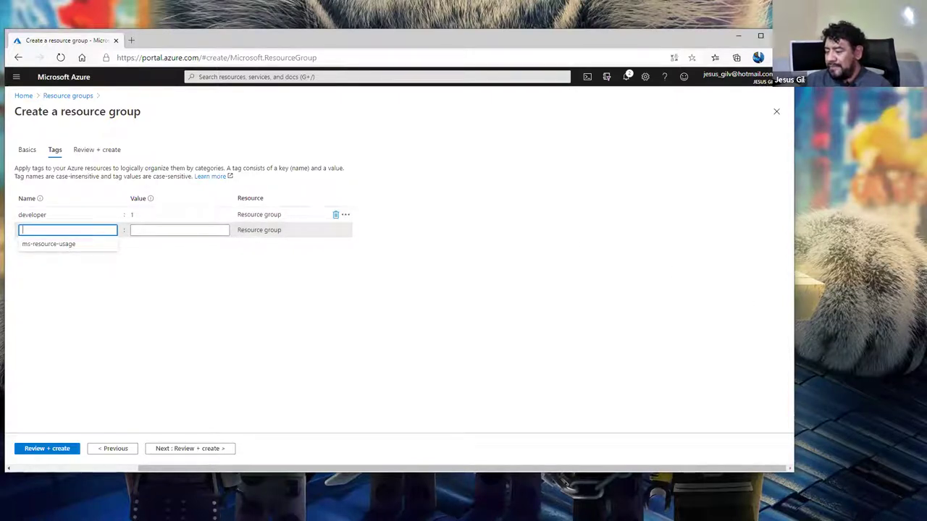
pyautogui.click(77, 229)
pyautogui.write('Wizeline')
pyautogui.click(188, 232)
pyautogui.write('1')
pyautogui.press('Tab')
pyautogui.press('Tab')
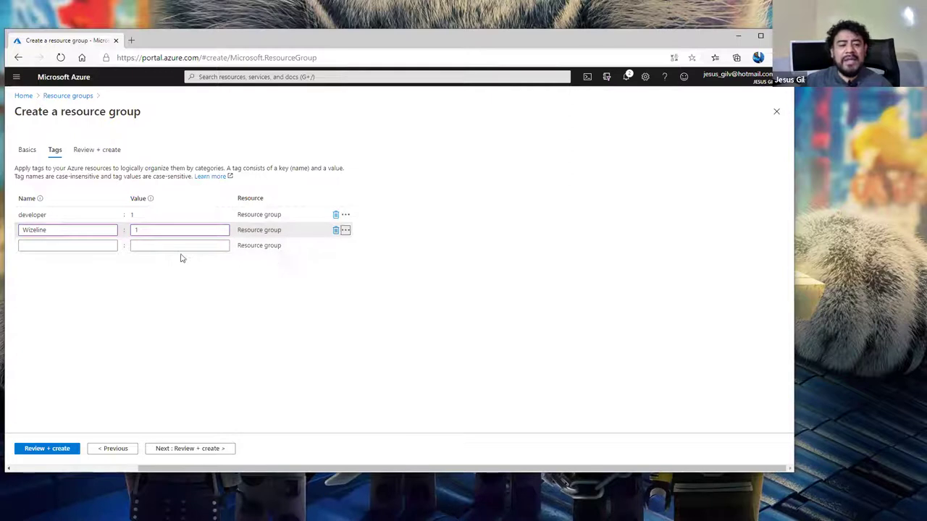
# Add a third tag Production with value 0, then reopen the developer value.
pyautogui.click(104, 246)
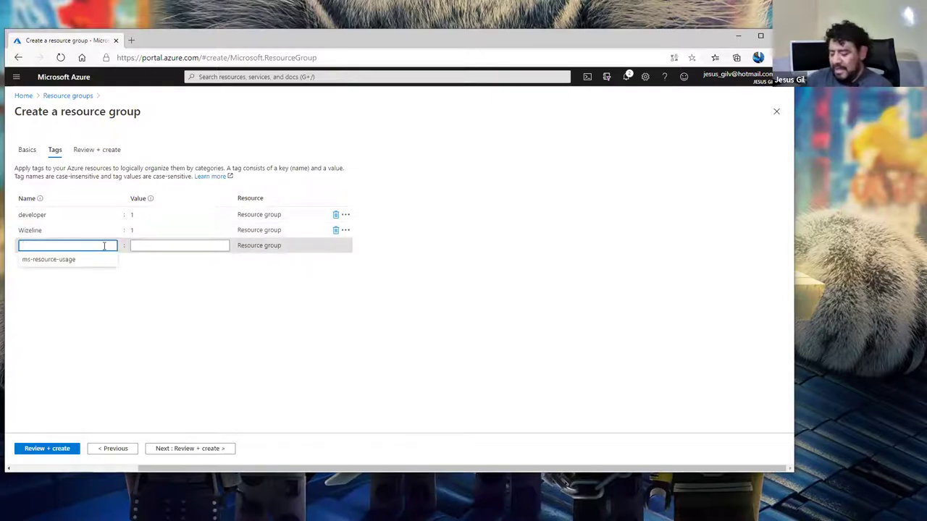
pyautogui.write('Production')
pyautogui.press('Tab')
pyautogui.write('0')
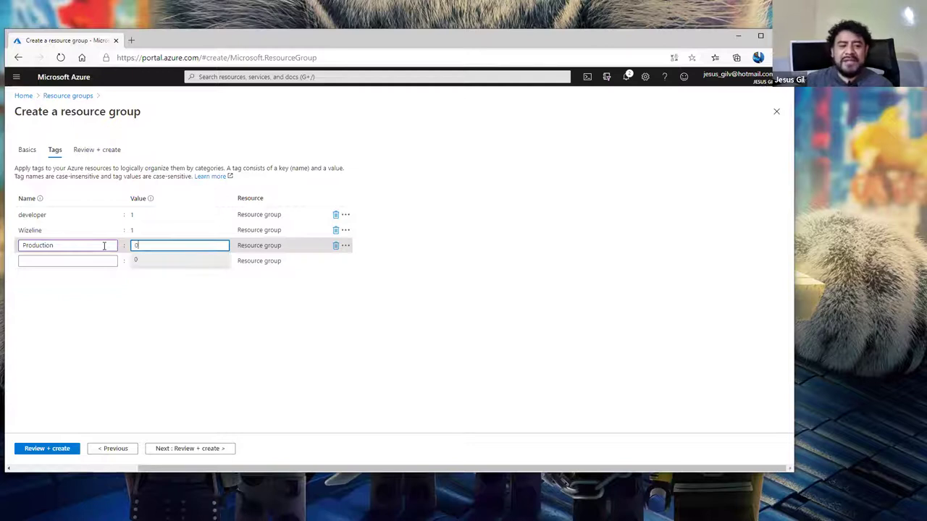
pyautogui.click(186, 321)
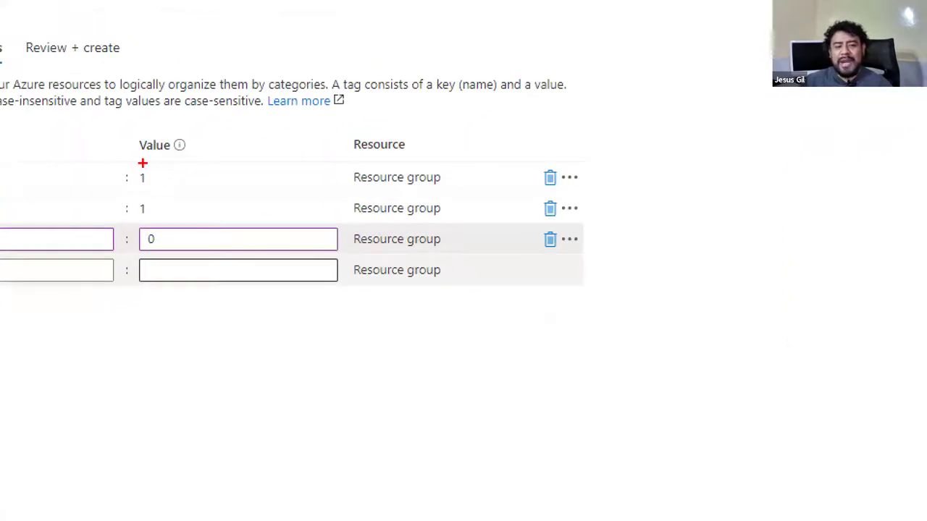
pyautogui.moveTo(132, 162); pyautogui.dragTo(186, 275)
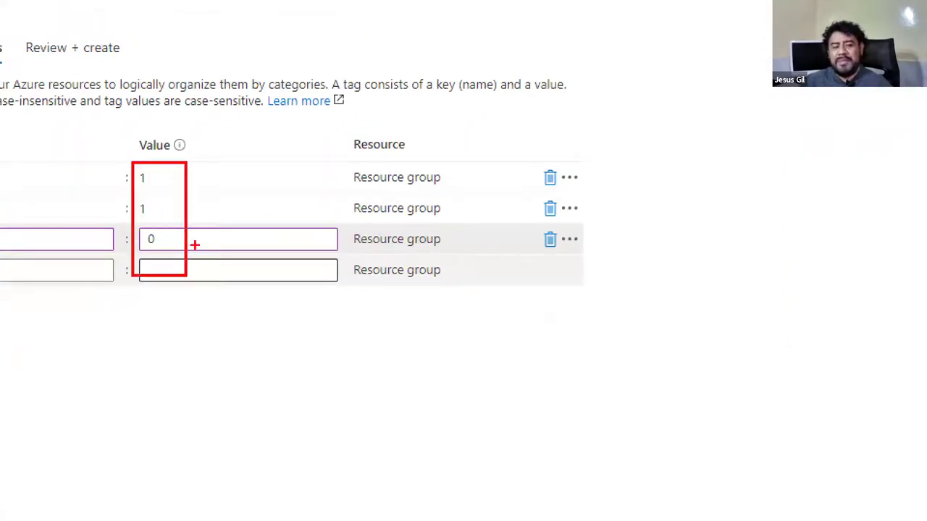
pyautogui.doubleClick(163, 177)
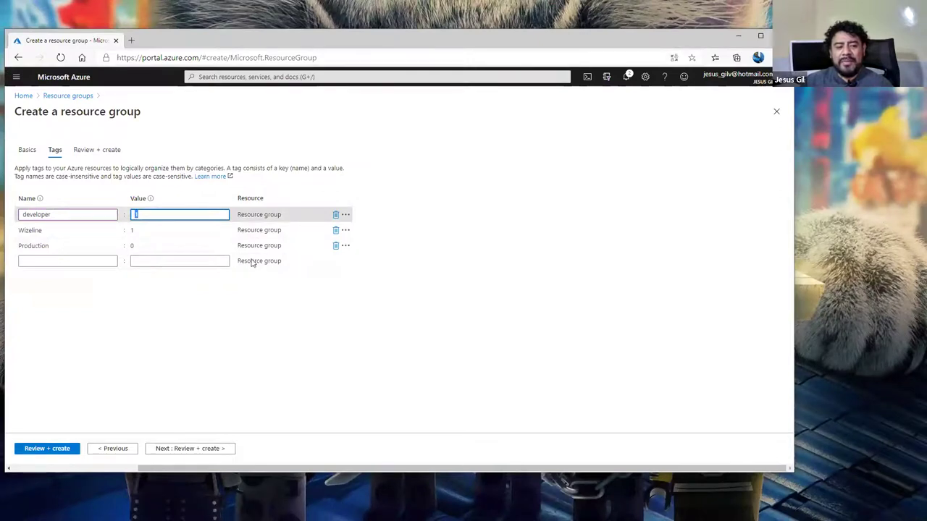
# Change the tag values to developer = Si, Wizeline = Si and Production = No.
pyautogui.write('S')
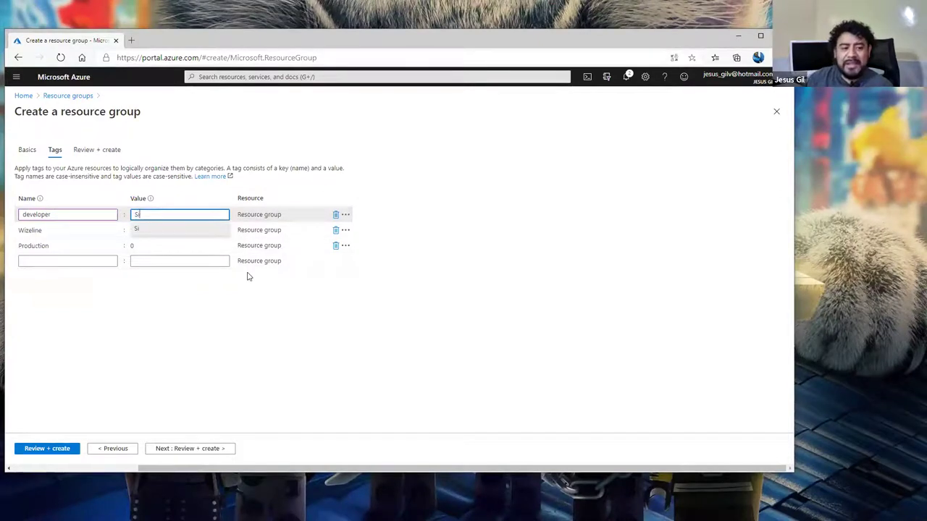
pyautogui.write('i')
pyautogui.press('Tab')
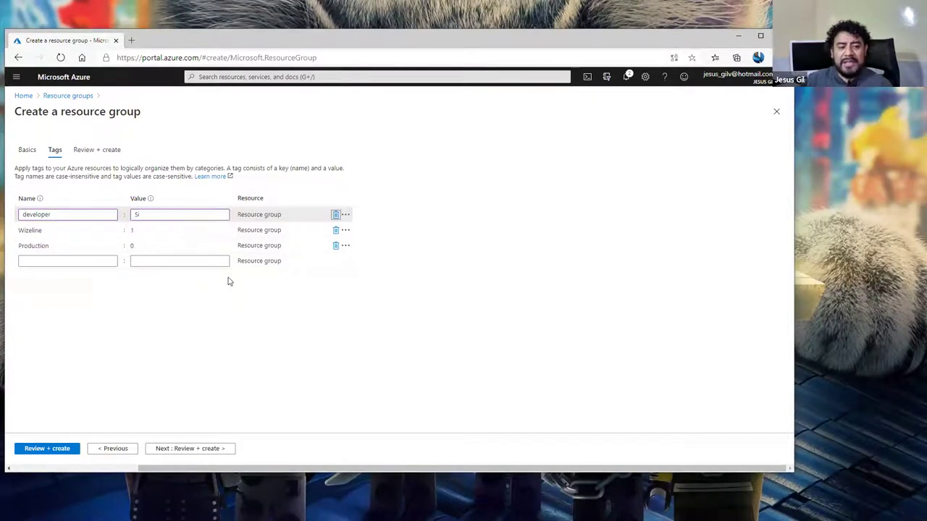
pyautogui.click(165, 225)
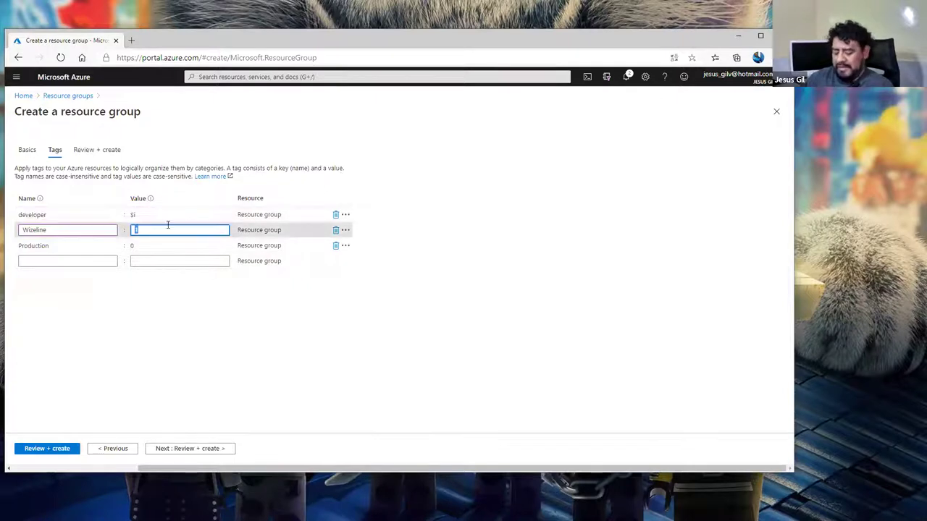
pyautogui.write('Si')
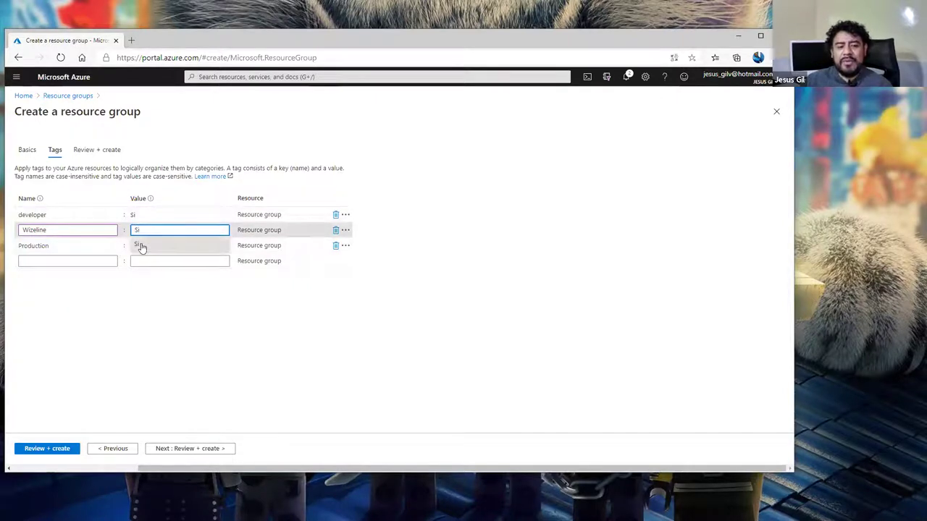
pyautogui.click(142, 247)
pyautogui.write('No')
pyautogui.click(204, 315)
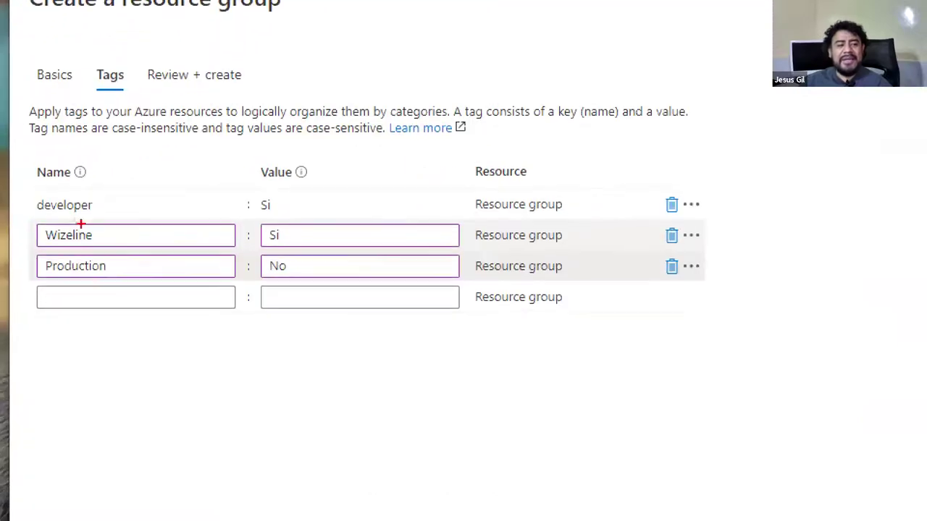
pyautogui.moveTo(12, 127); pyautogui.dragTo(50, 256)
pyautogui.moveTo(102, 288); pyautogui.dragTo(147, 367)
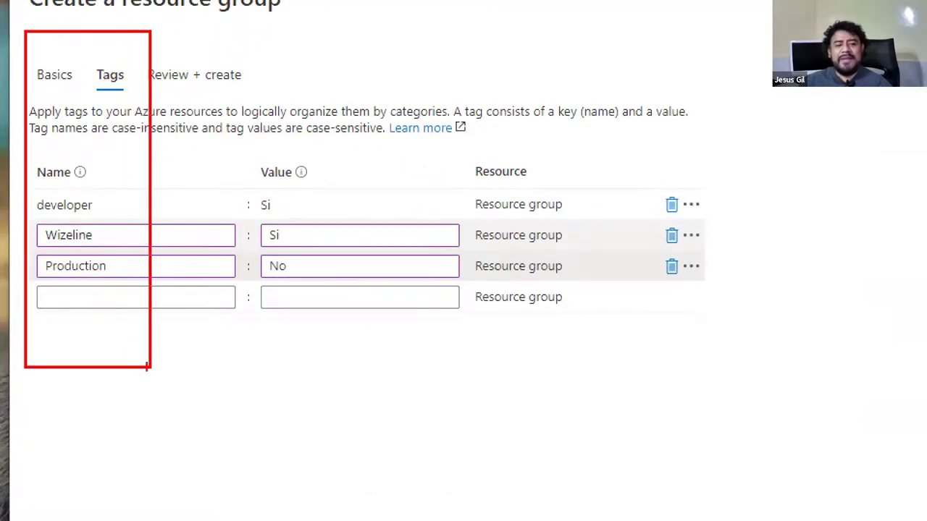
# Run Review + create to validate the Wizeline group in South Central US with its three tags.
pyautogui.press('Escape')
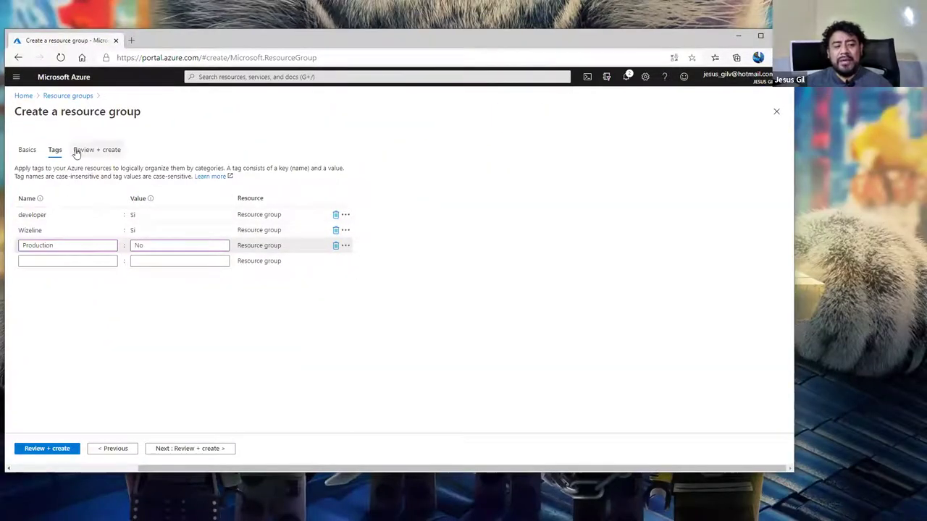
pyautogui.click(76, 261)
pyautogui.click(227, 352)
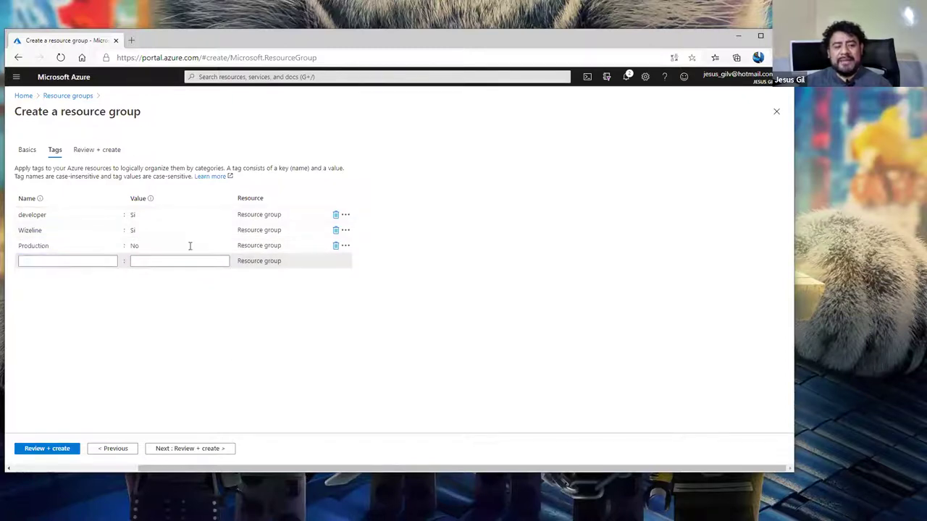
pyautogui.click(212, 449)
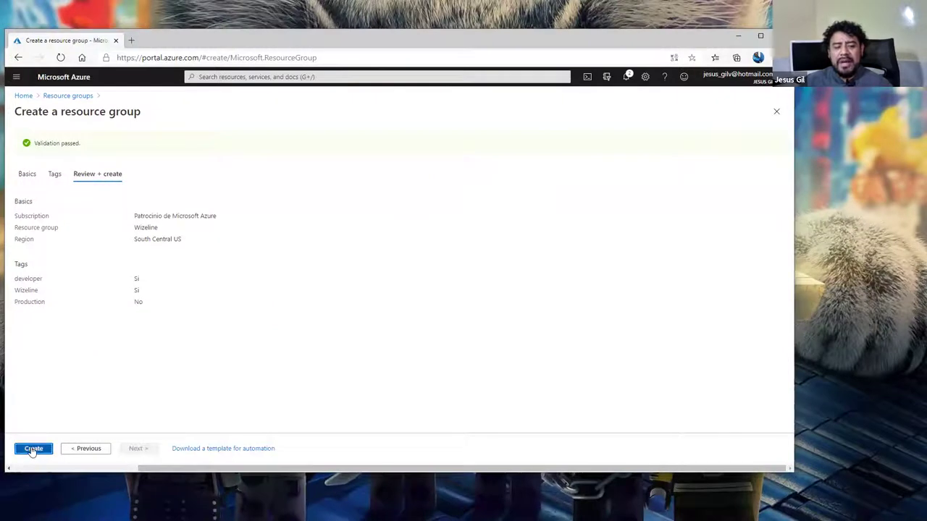
# Create the Wizeline resource group and go to its overview page.
pyautogui.click(41, 503)
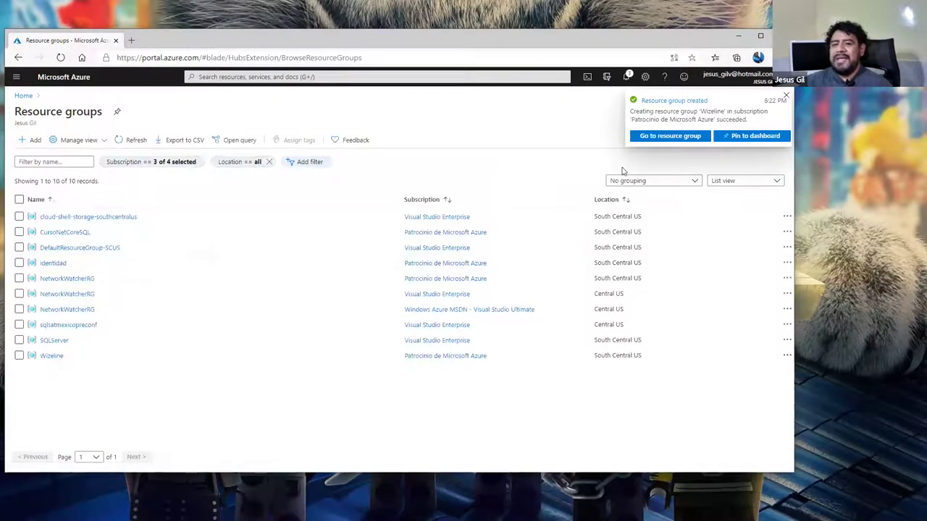
pyautogui.click(670, 136)
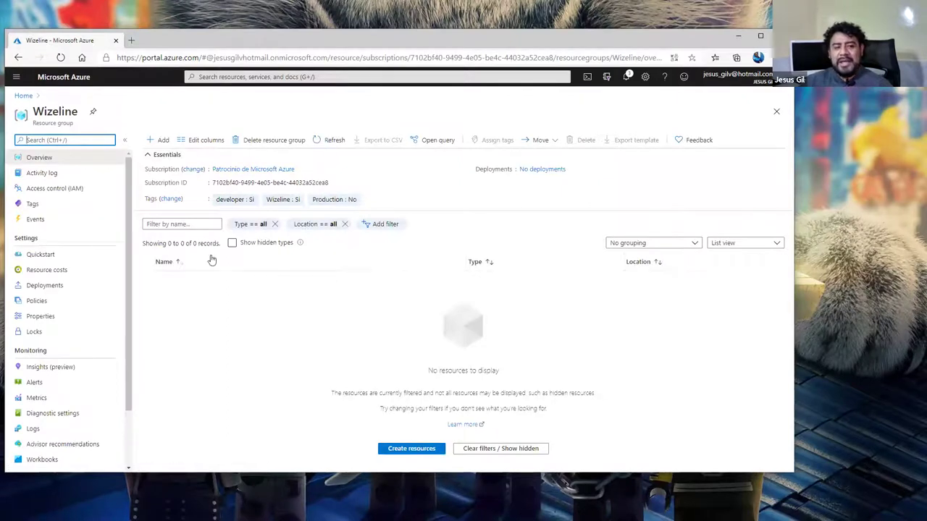
# Add a resource to Wizeline by searching 'sql' and opening the SQL Database offer.
pyautogui.click(158, 139)
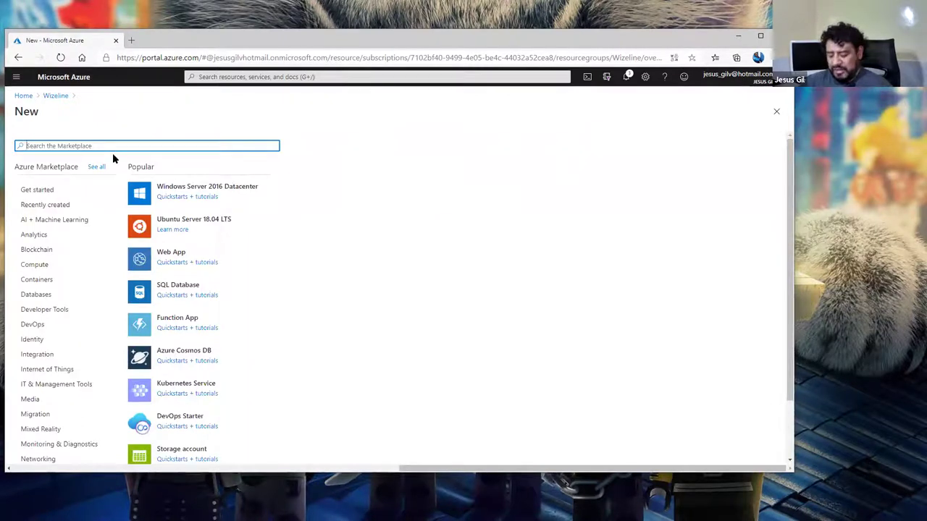
pyautogui.write('sql data')
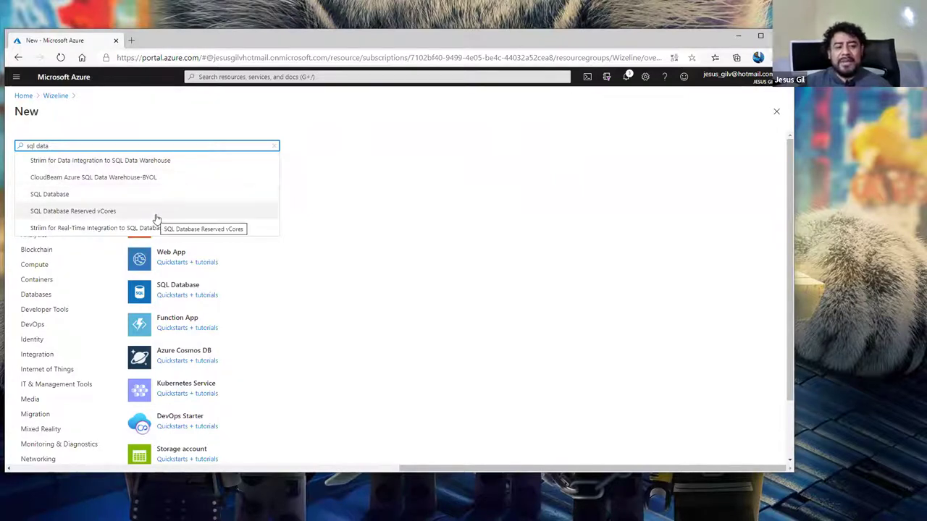
pyautogui.click(80, 196)
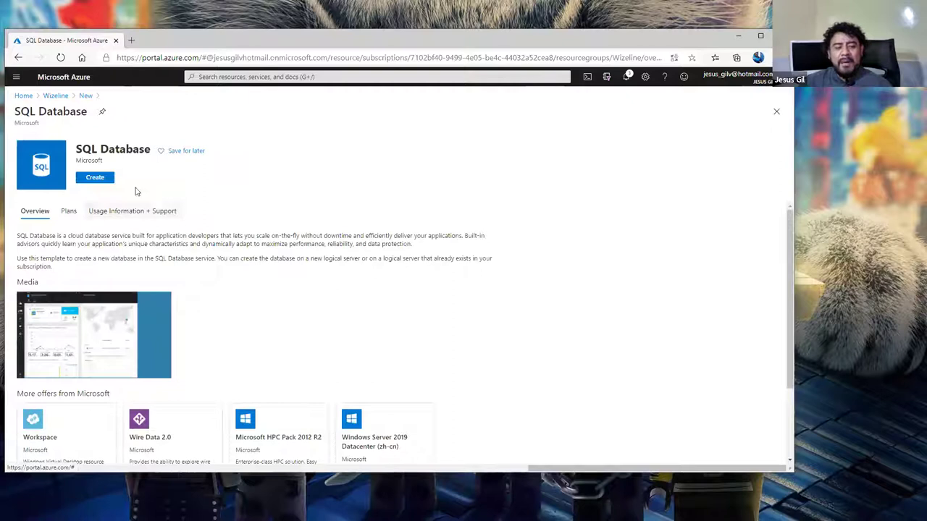
# Start creating a new SQL Database from its product page.
pyautogui.click(96, 179)
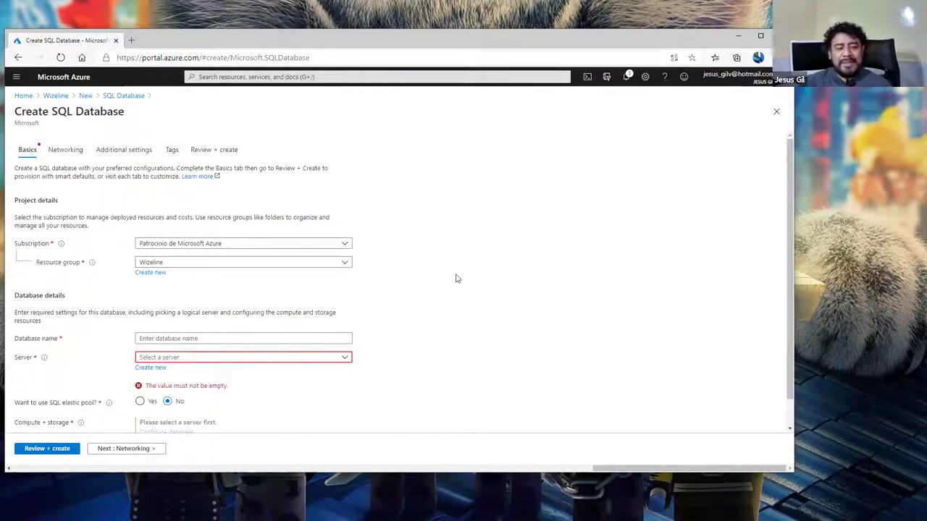
pyautogui.scroll(-1, 236, 265)
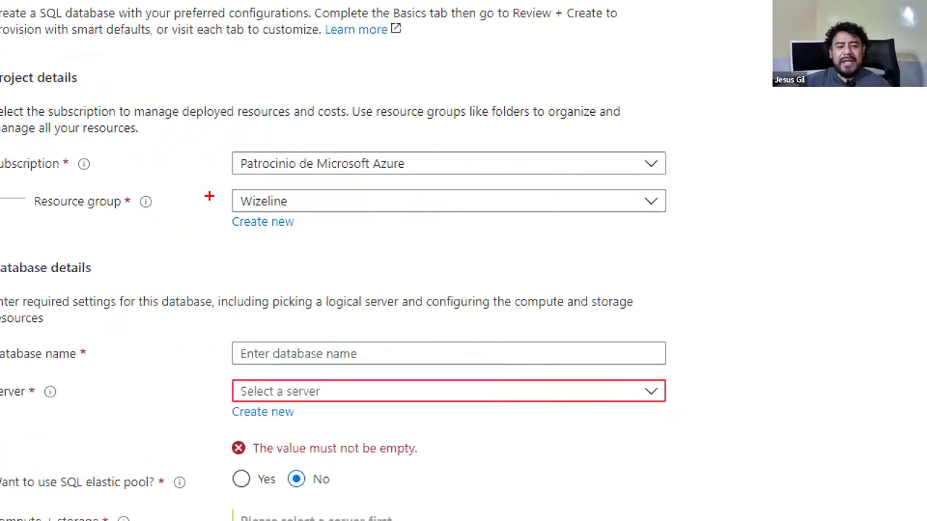
pyautogui.moveTo(132, 230); pyautogui.dragTo(98, 246)
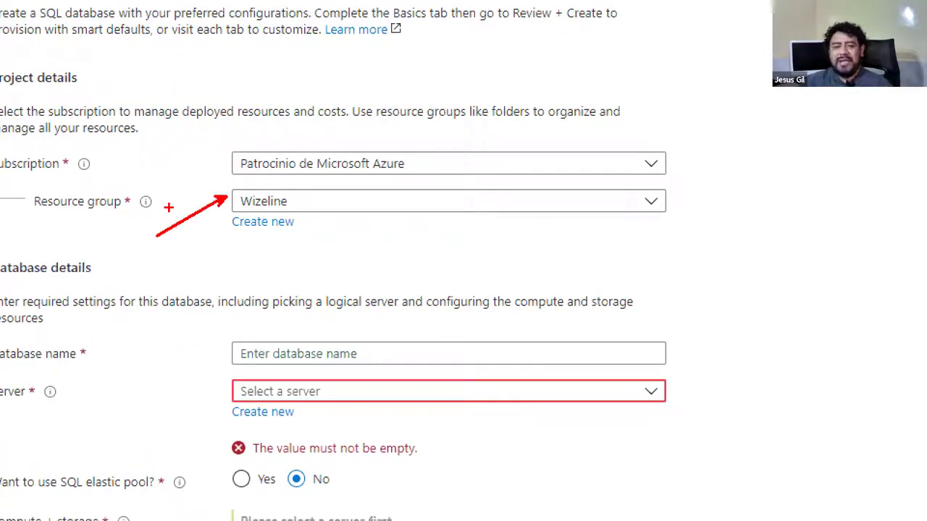
pyautogui.press('Escape')
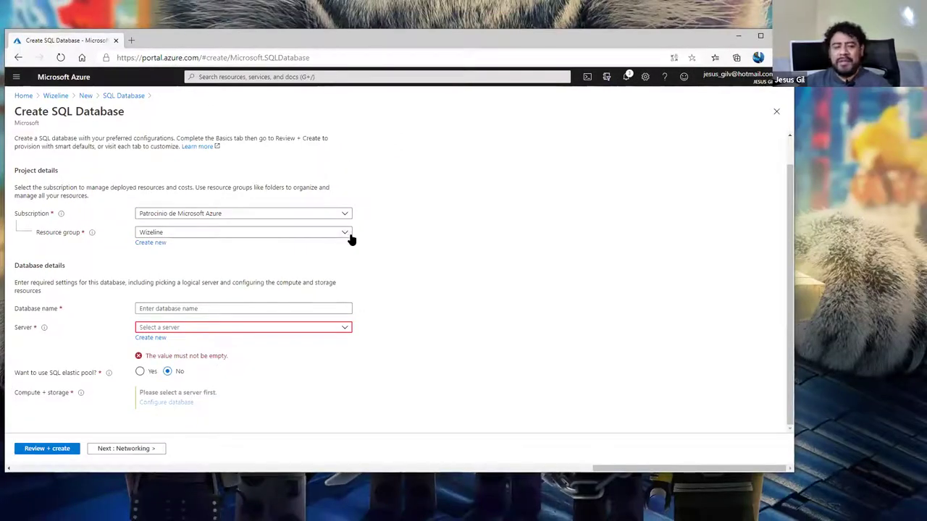
# Set the SQL database's resource group to Wizeline.
pyautogui.click(346, 233)
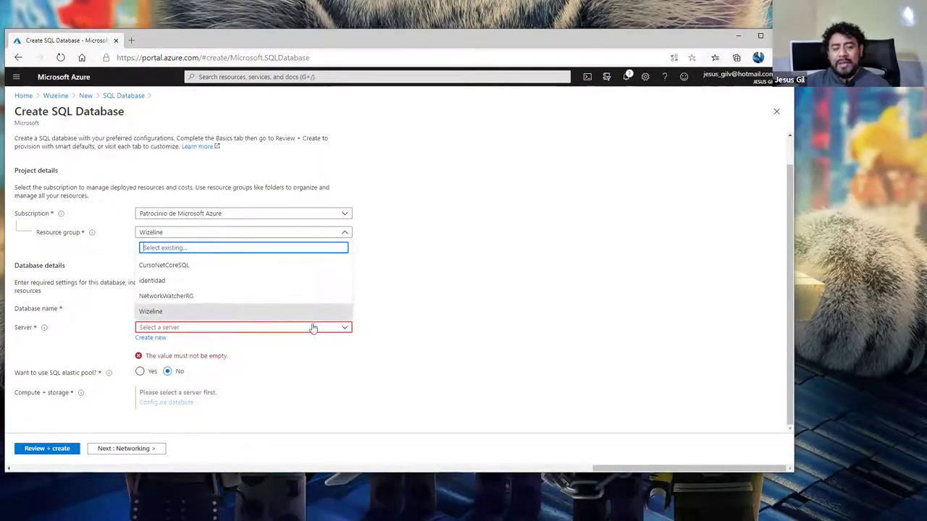
pyautogui.click(209, 267)
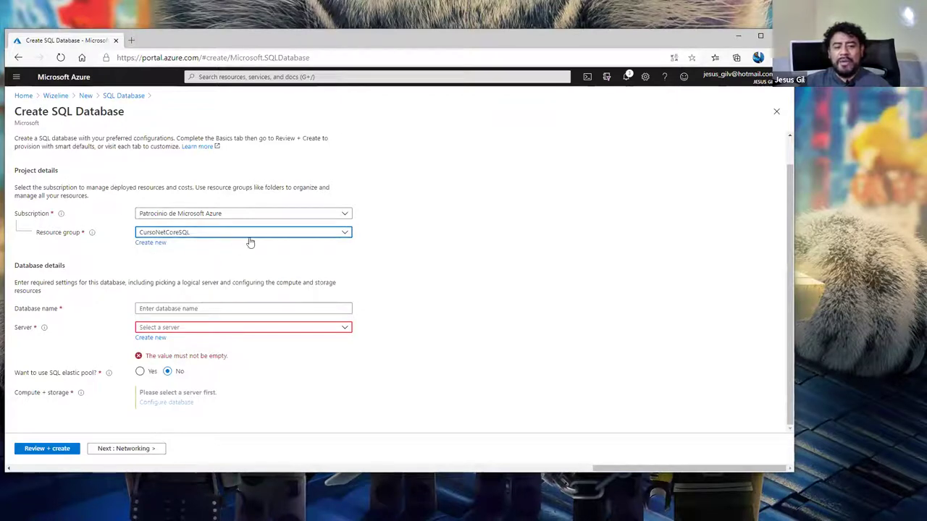
pyautogui.click(196, 233)
pyautogui.click(192, 280)
pyautogui.click(244, 234)
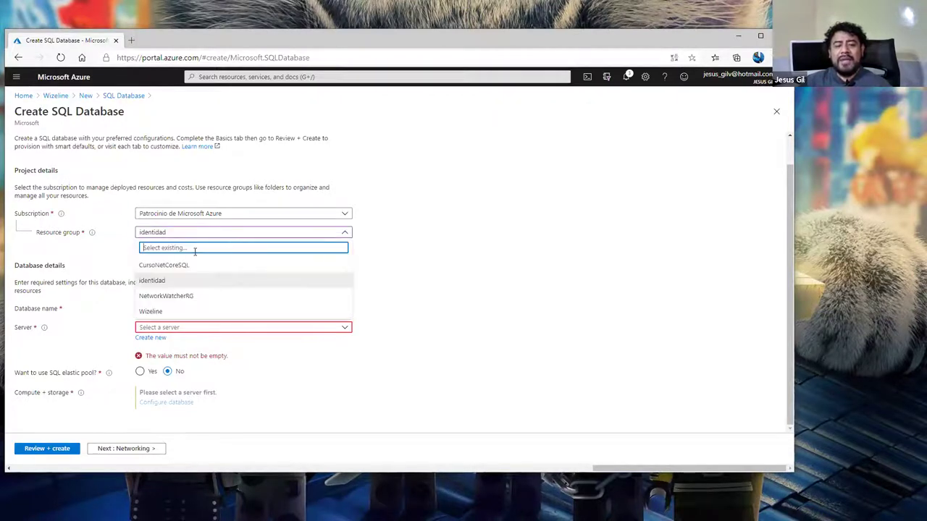
pyautogui.click(185, 311)
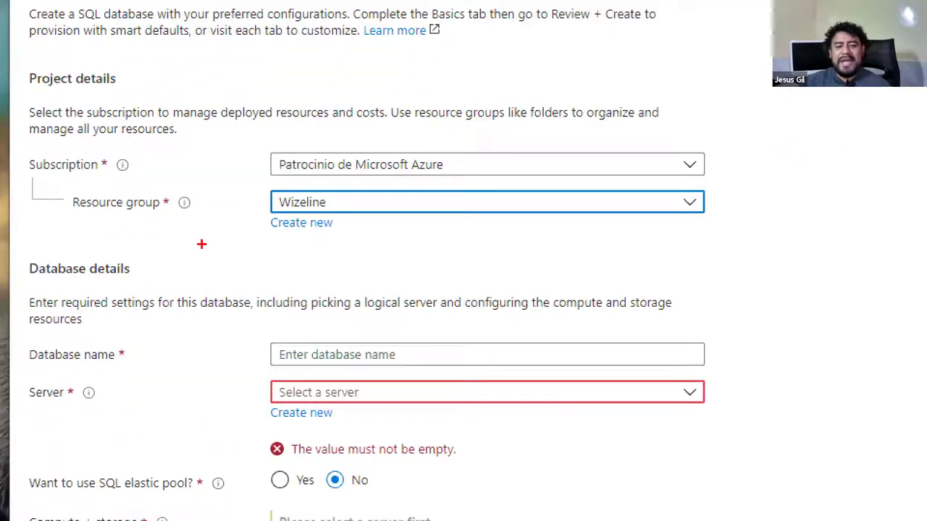
pyautogui.moveTo(285, 233); pyautogui.dragTo(276, 275)
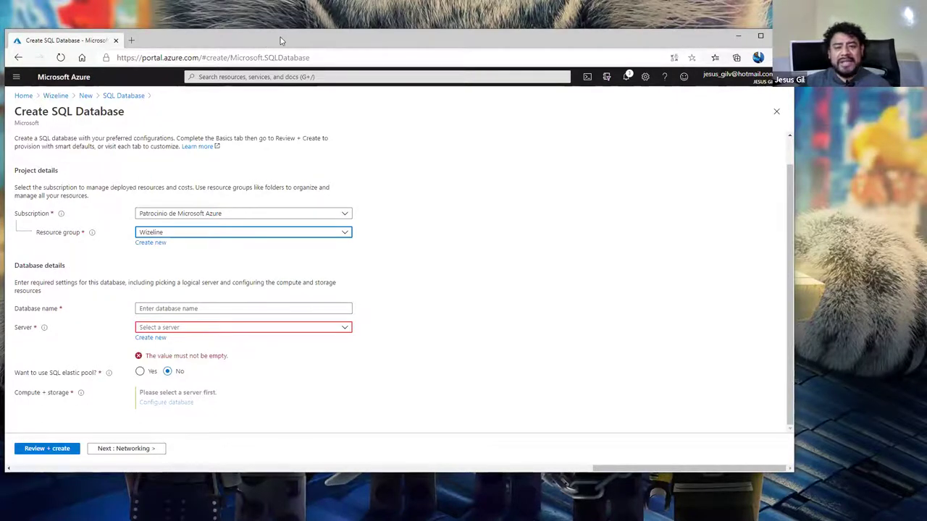
pyautogui.moveTo(280, 37); pyautogui.dragTo(353, 33)
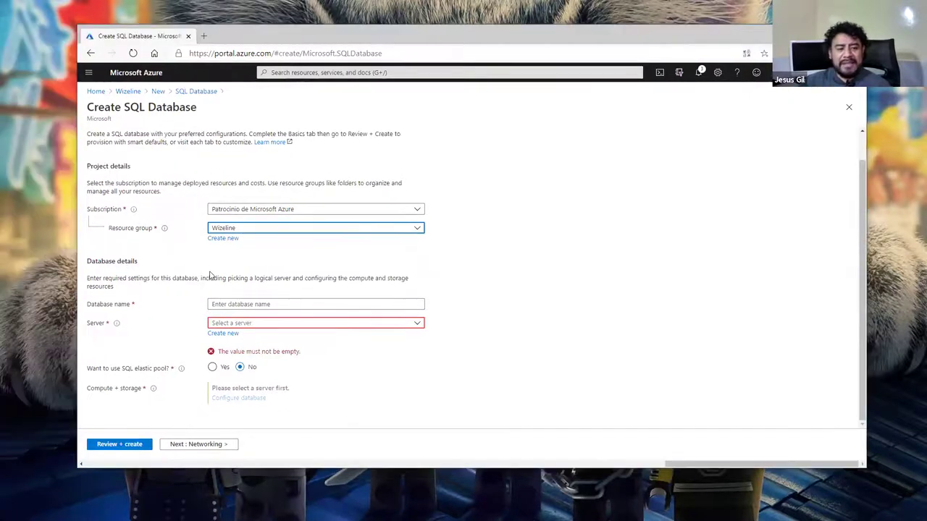
# Enter Wizeline as the database name and let it validate.
pyautogui.click(241, 305)
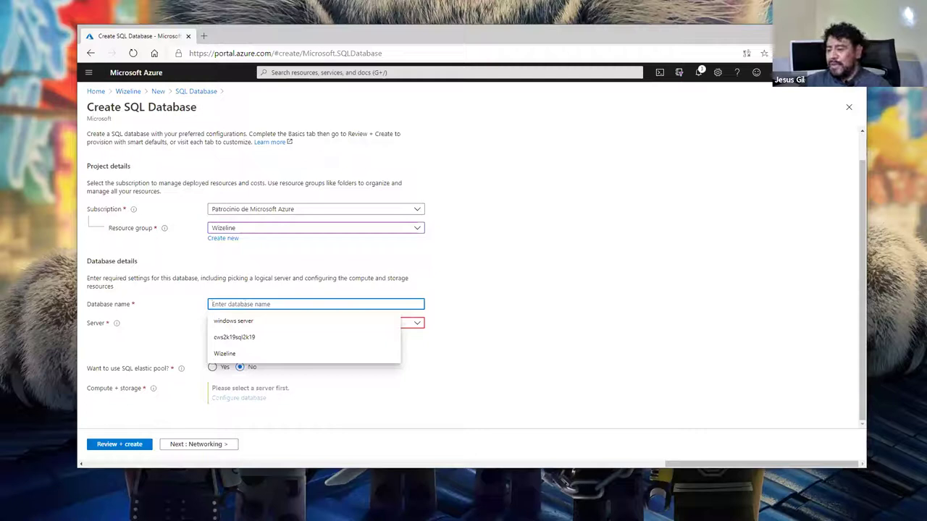
pyautogui.hotkey('alt', 'Tab')
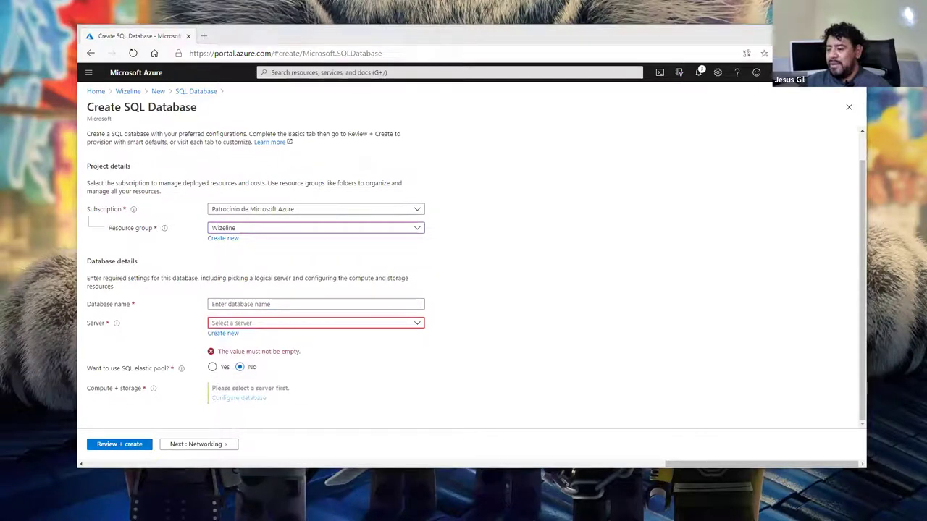
pyautogui.click(297, 300)
pyautogui.write('Wizeline')
pyautogui.click(318, 257)
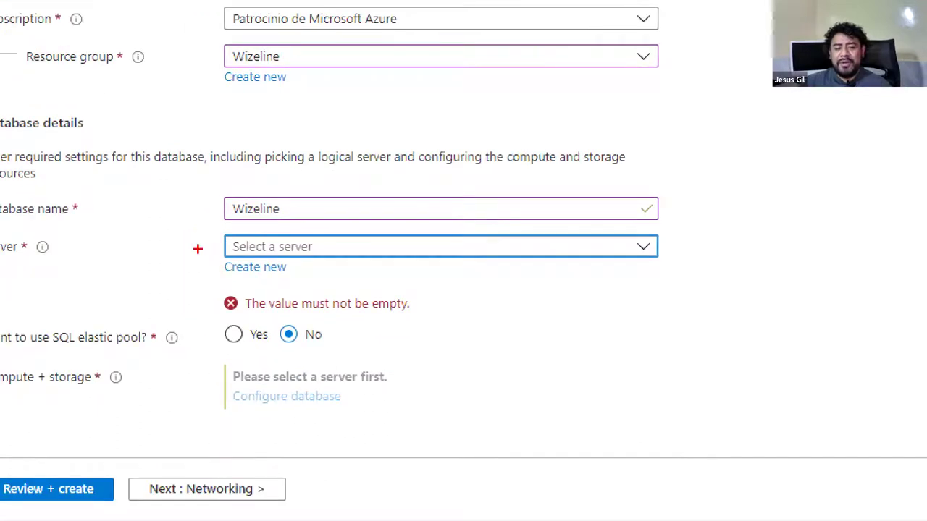
pyautogui.moveTo(204, 233); pyautogui.dragTo(667, 284)
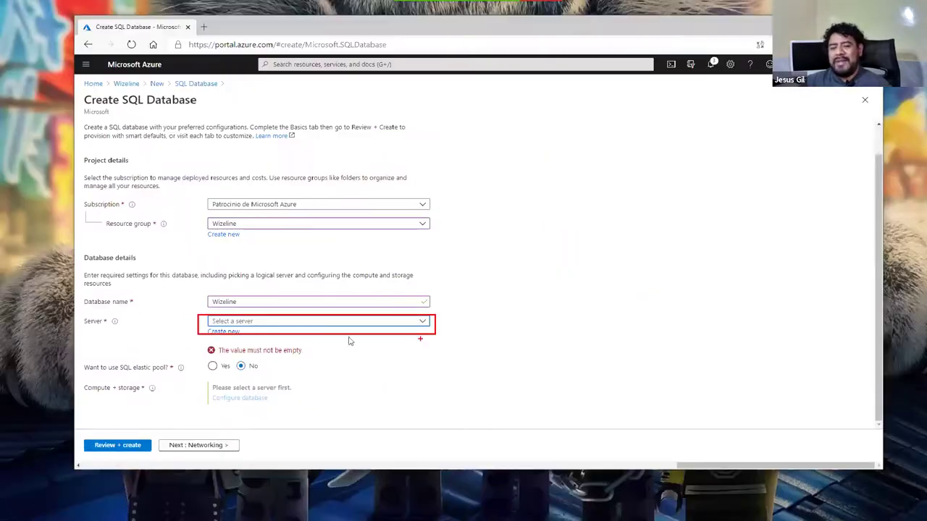
pyautogui.press('e')
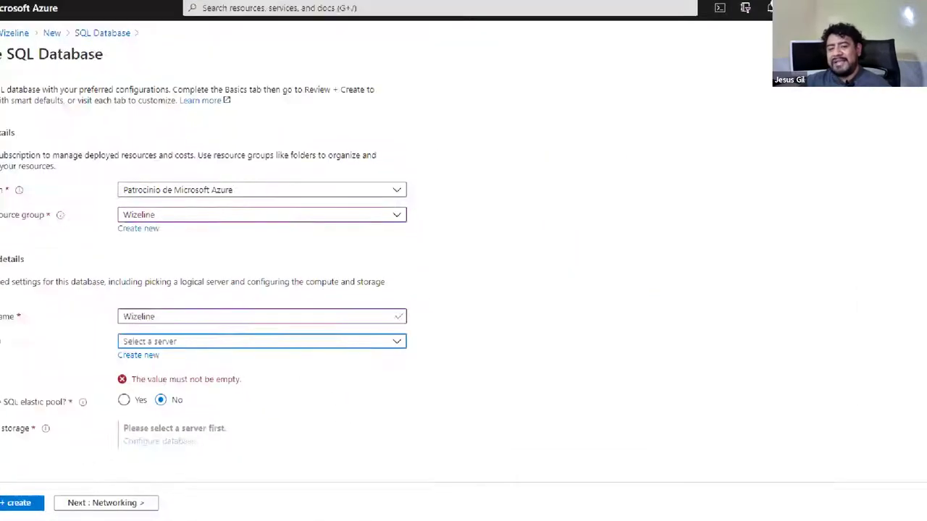
pyautogui.moveTo(245, 98)
pyautogui.mouseDown()
pyautogui.moveTo(372, 377)
pyautogui.moveTo(521, 399)
pyautogui.moveTo(535, 422)
pyautogui.mouseUp()
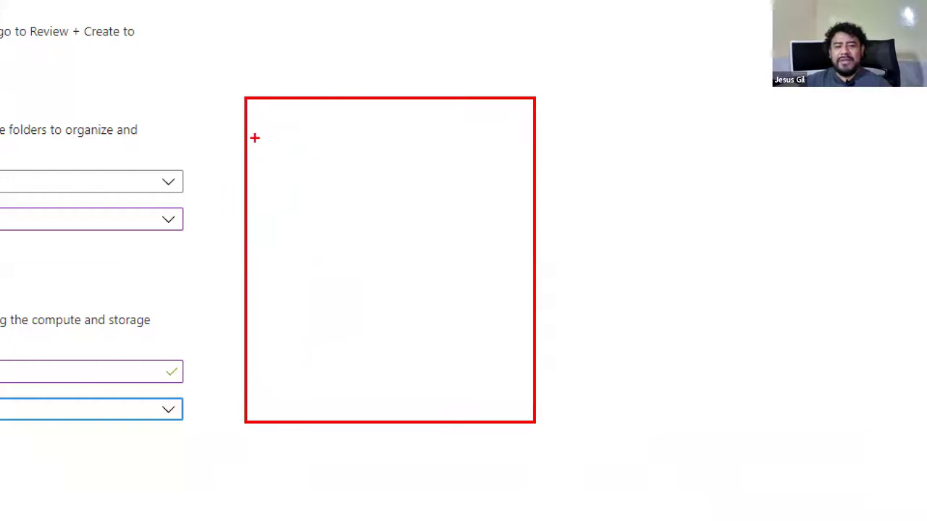
pyautogui.moveTo(259, 128)
pyautogui.mouseDown()
pyautogui.moveTo(383, 331)
pyautogui.moveTo(528, 410)
pyautogui.moveTo(515, 387)
pyautogui.mouseUp()
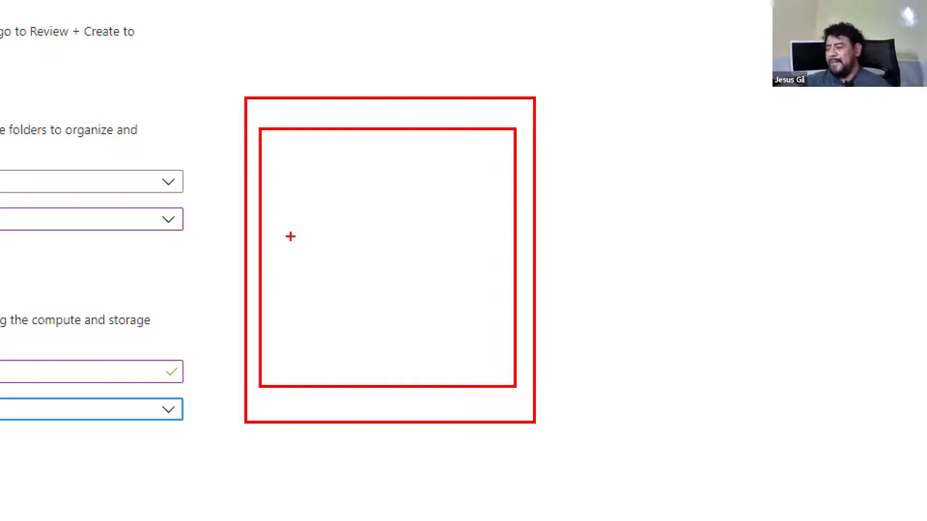
pyautogui.moveTo(387, 181)
pyautogui.mouseDown()
pyautogui.moveTo(345, 185)
pyautogui.moveTo(404, 201)
pyautogui.moveTo(388, 181)
pyautogui.mouseUp()
pyautogui.moveTo(338, 215)
pyautogui.mouseDown()
pyautogui.moveTo(337, 239)
pyautogui.moveTo(403, 283)
pyautogui.moveTo(392, 210)
pyautogui.mouseUp()
pyautogui.moveTo(466, 250)
pyautogui.mouseDown()
pyautogui.moveTo(424, 250)
pyautogui.moveTo(480, 250)
pyautogui.moveTo(453, 259)
pyautogui.moveTo(431, 318)
pyautogui.moveTo(480, 264)
pyautogui.mouseUp()
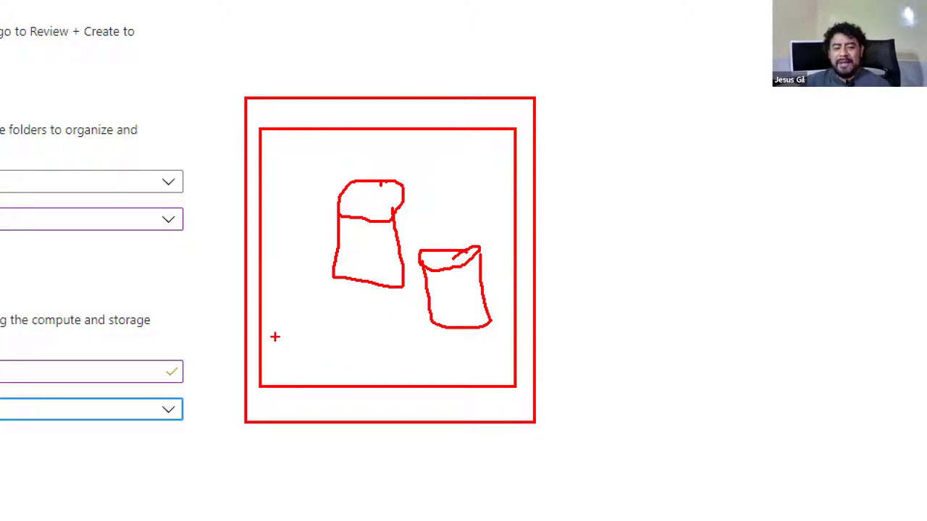
pyautogui.press('Escape')
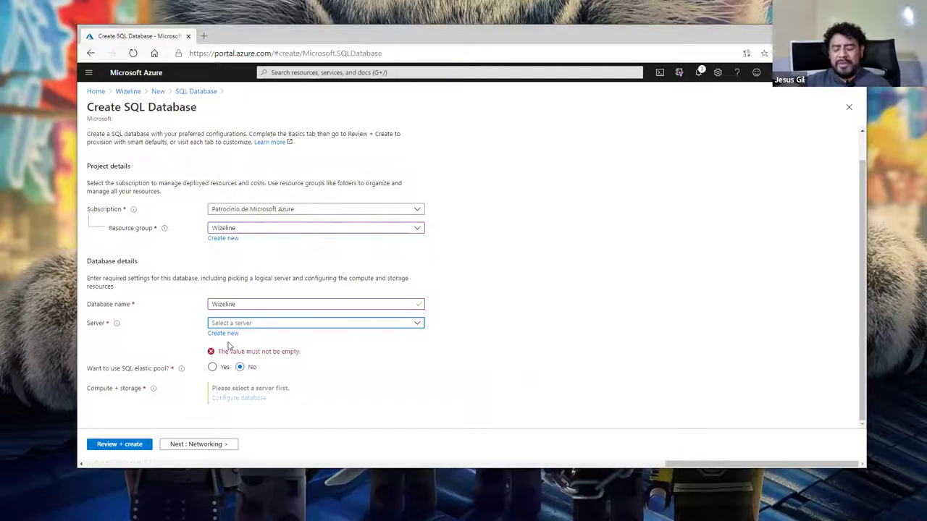
# Create a new server named wizeline and confirm the name is available.
pyautogui.click(230, 334)
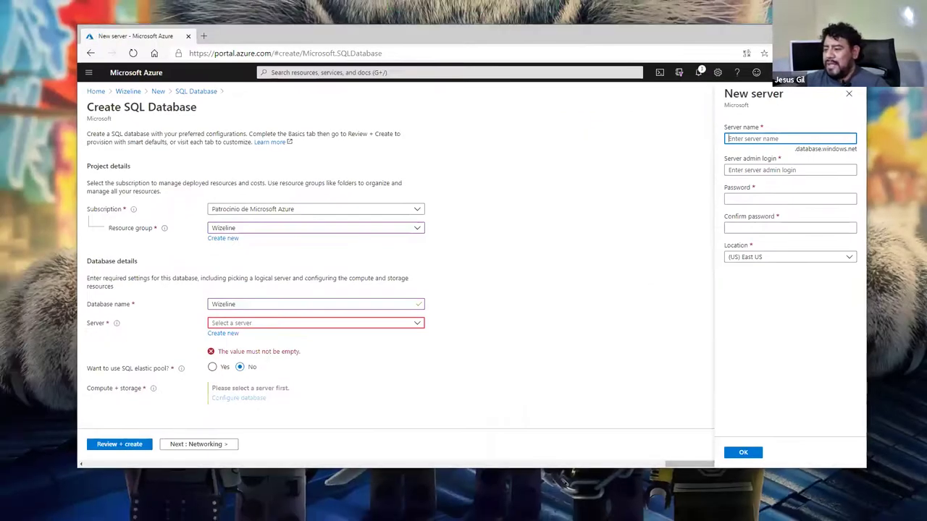
pyautogui.click(742, 138)
pyautogui.write('Wizeline')
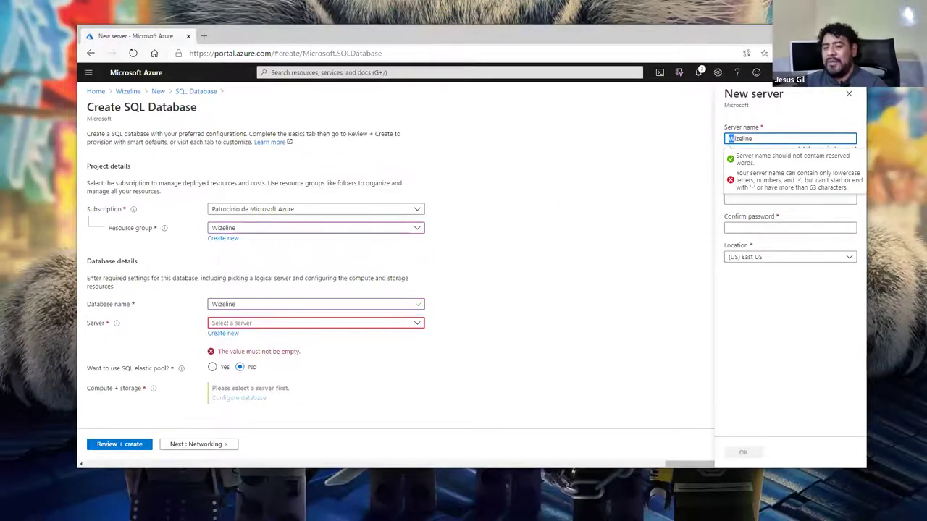
pyautogui.write('w')
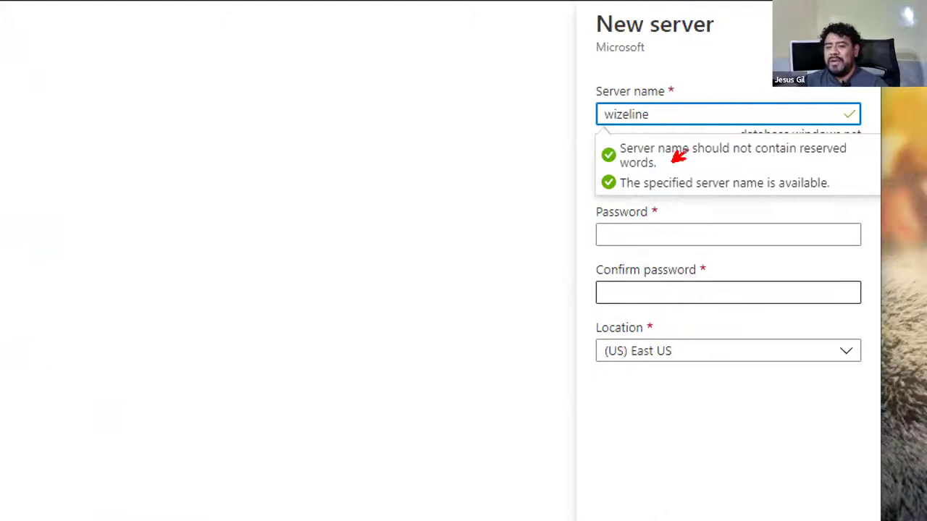
pyautogui.moveTo(688, 153); pyautogui.dragTo(695, 144)
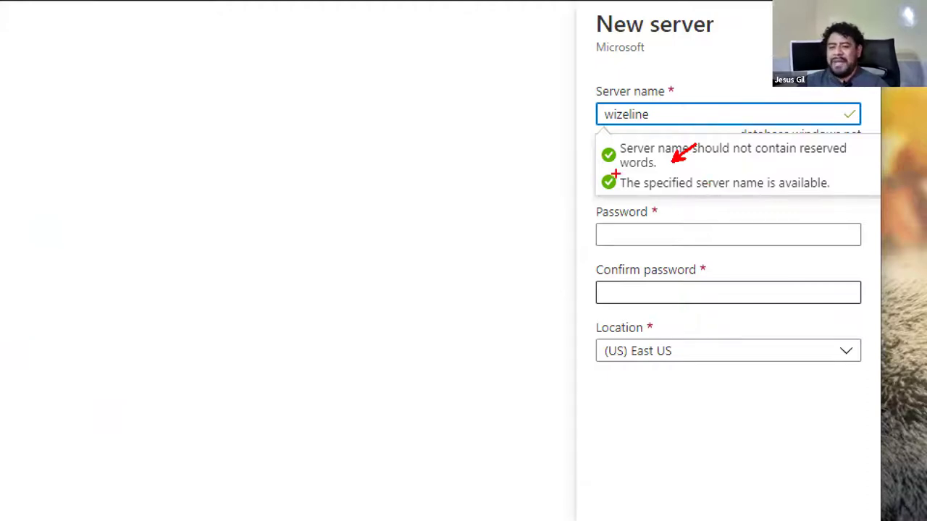
pyautogui.moveTo(585, 172); pyautogui.dragTo(853, 195)
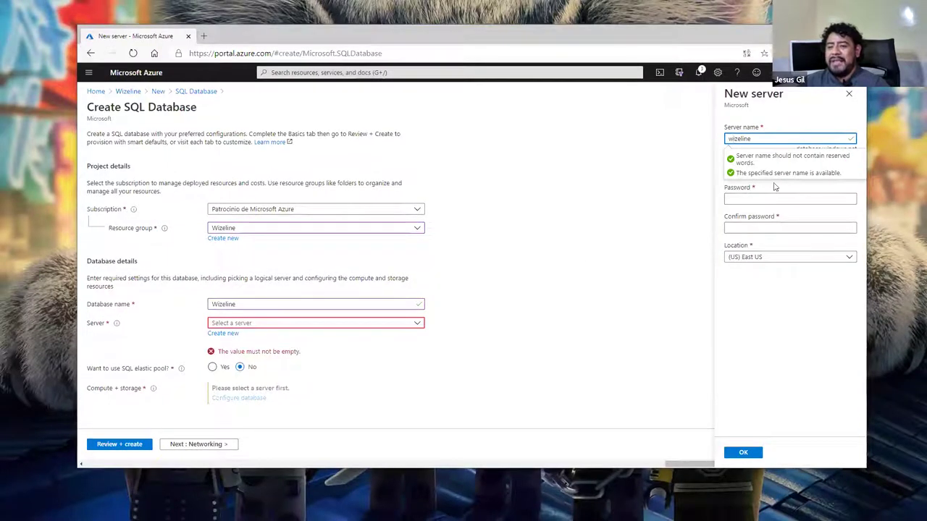
pyautogui.click(782, 168)
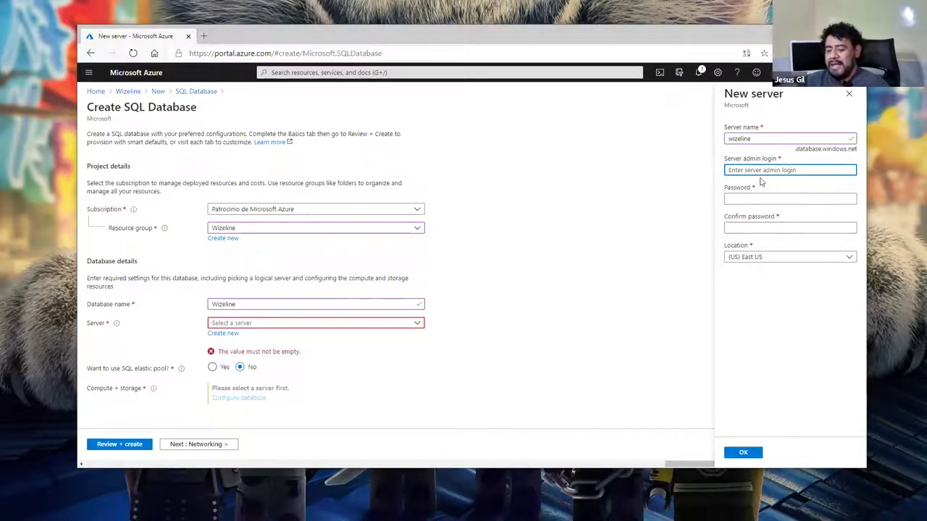
# Fill in the wizeline server's admin login, leaving the password for next.
pyautogui.write('Wizeline')
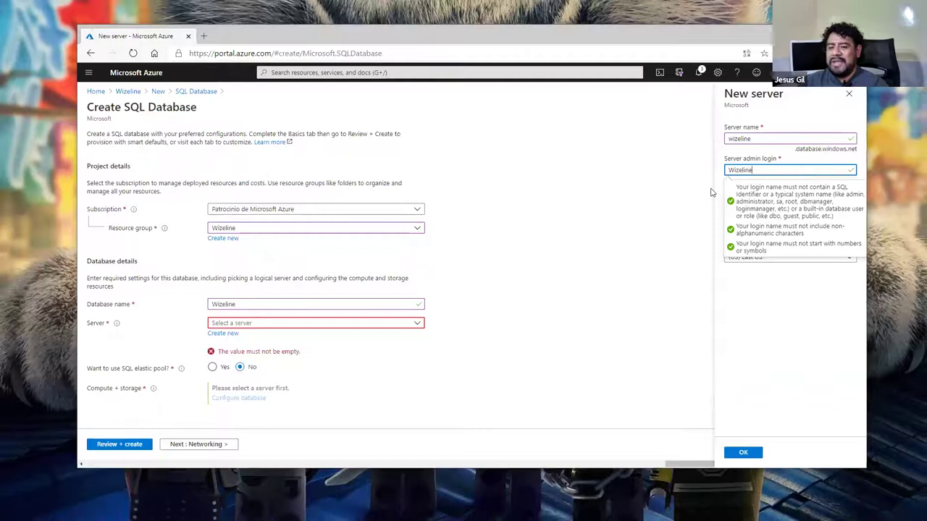
pyautogui.click(753, 200)
pyautogui.click(754, 199)
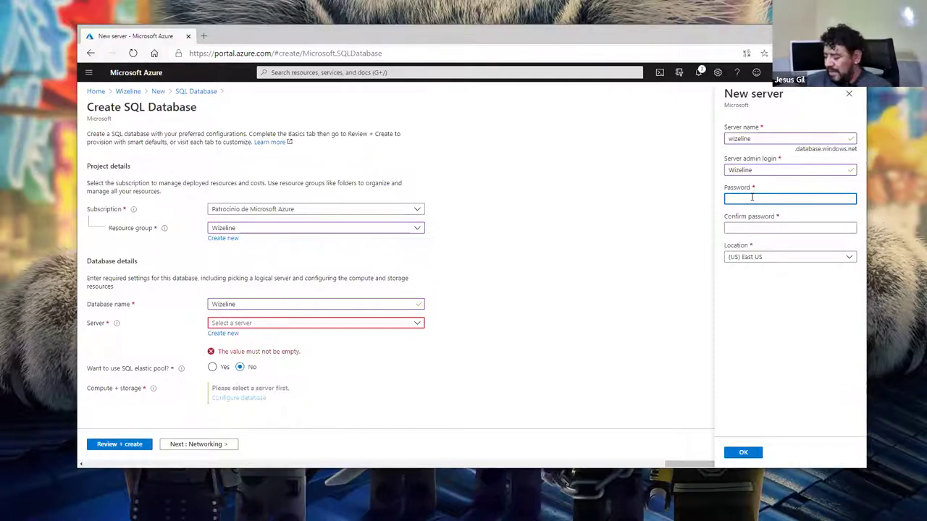
# Set a valid server admin password and paste it into Confirm password.
pyautogui.write('***')
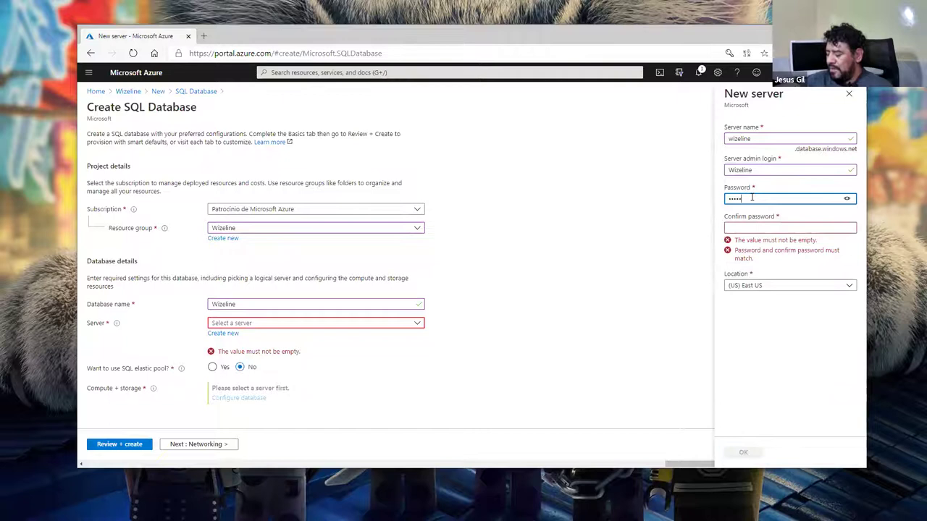
pyautogui.write('**')
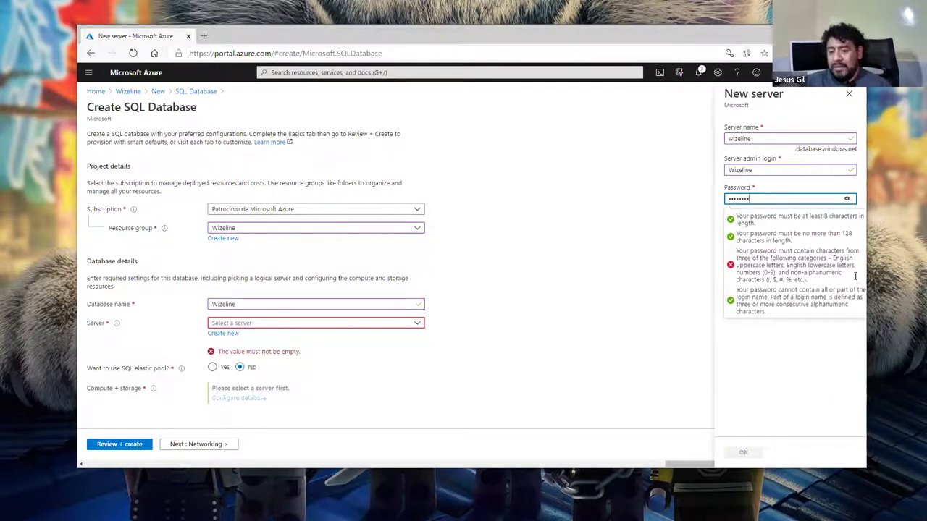
pyautogui.press('Tab')
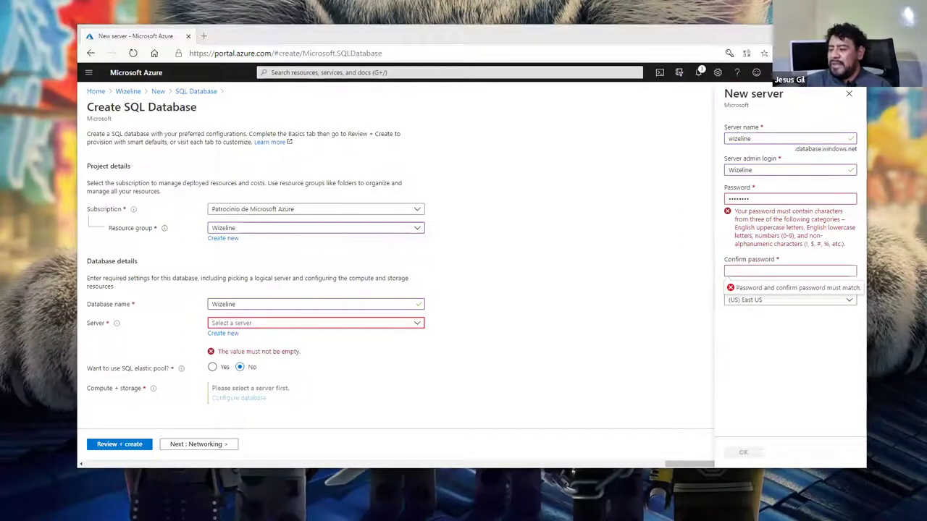
pyautogui.click(735, 199)
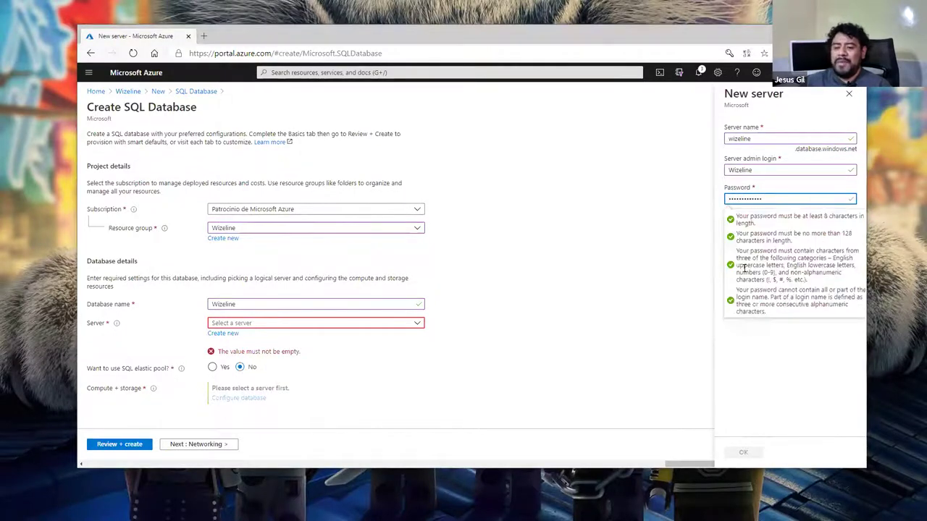
pyautogui.click(722, 241)
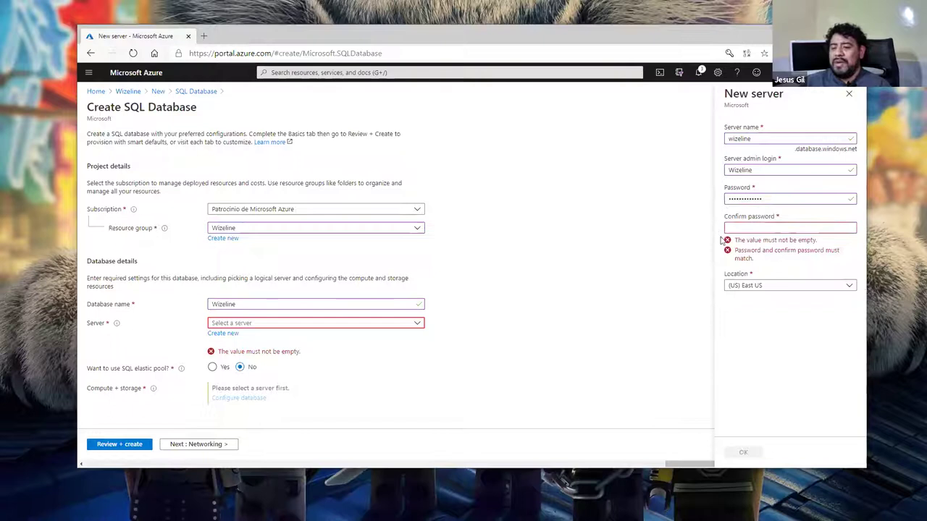
pyautogui.click(761, 228)
pyautogui.hotkey('ctrl', 'v')
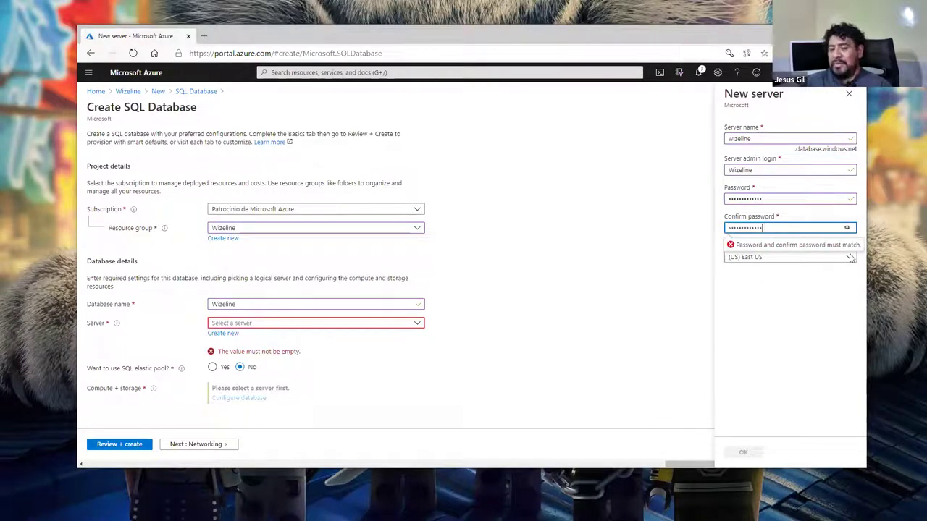
pyautogui.press('Tab')
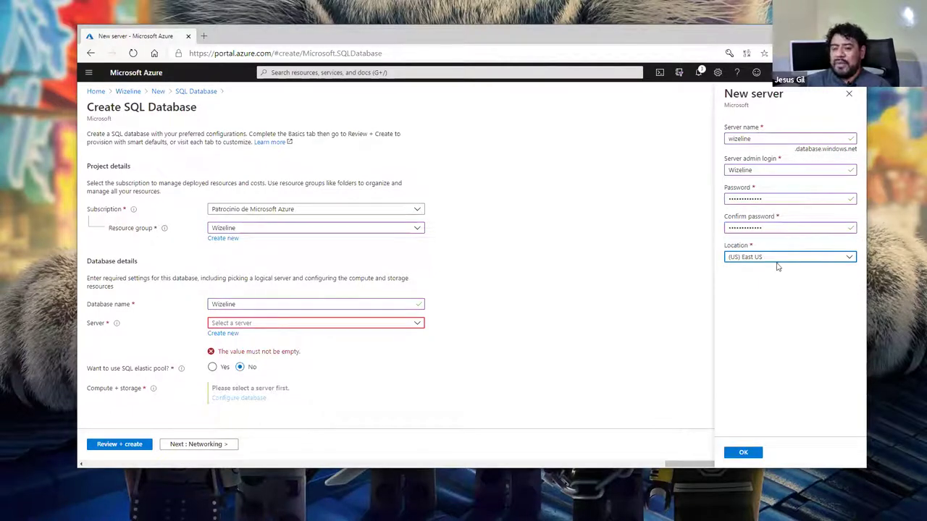
# Choose (US) South Central US as the server location.
pyautogui.click(786, 259)
pyautogui.click(785, 259)
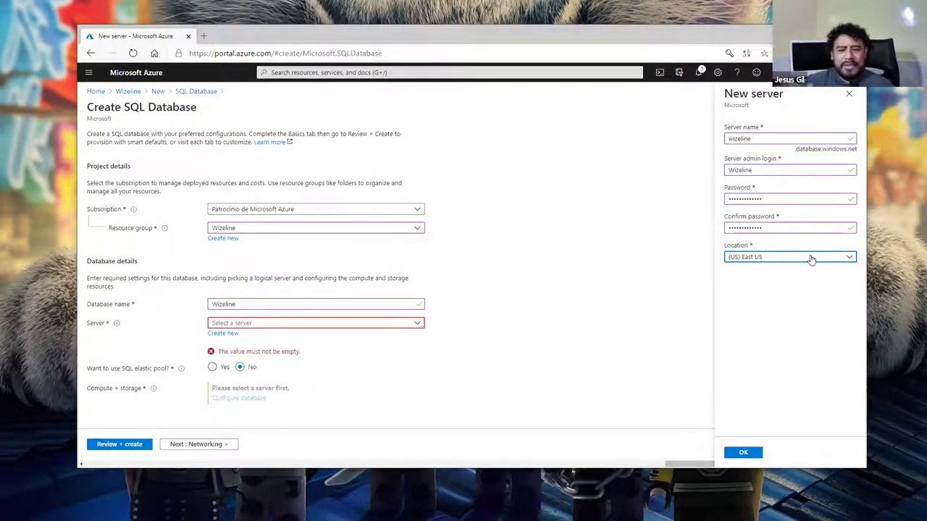
pyautogui.click(811, 260)
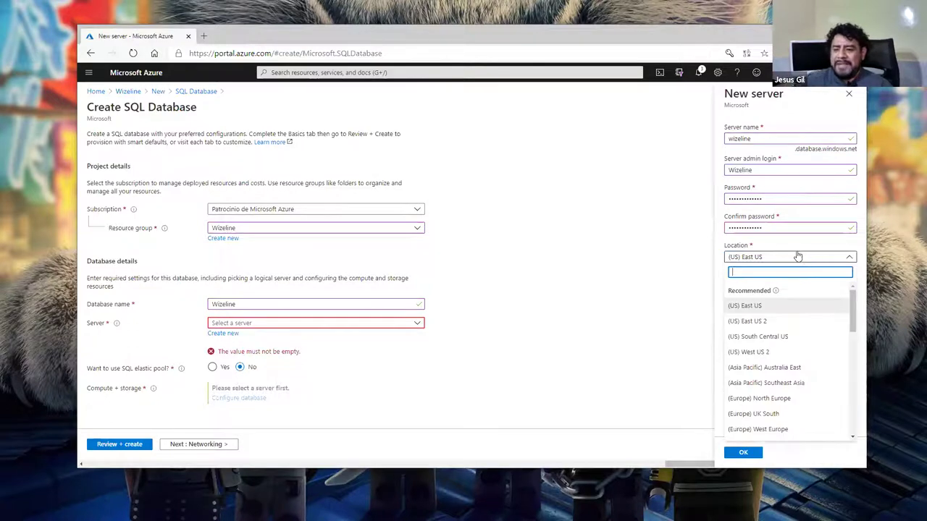
pyautogui.click(786, 337)
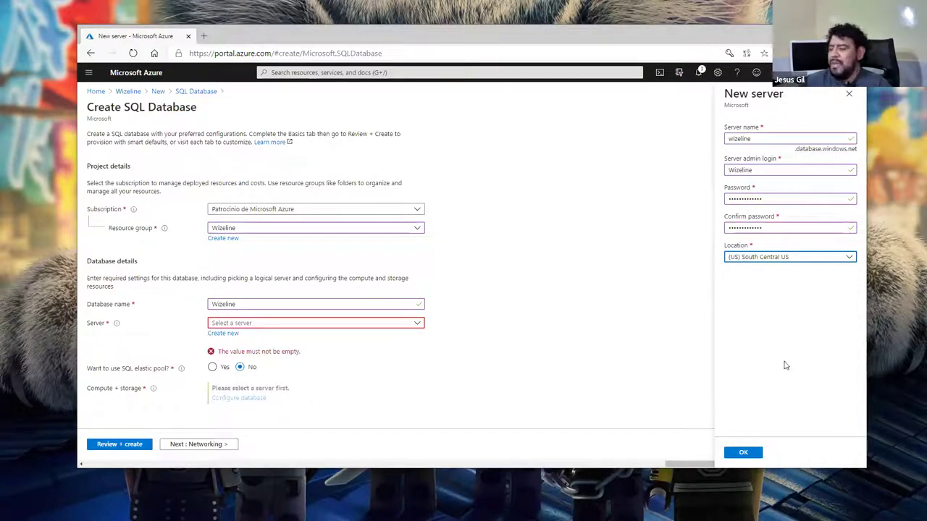
# Confirm the new server so the Server field shows (new) wizeline (South Central US).
pyautogui.click(746, 454)
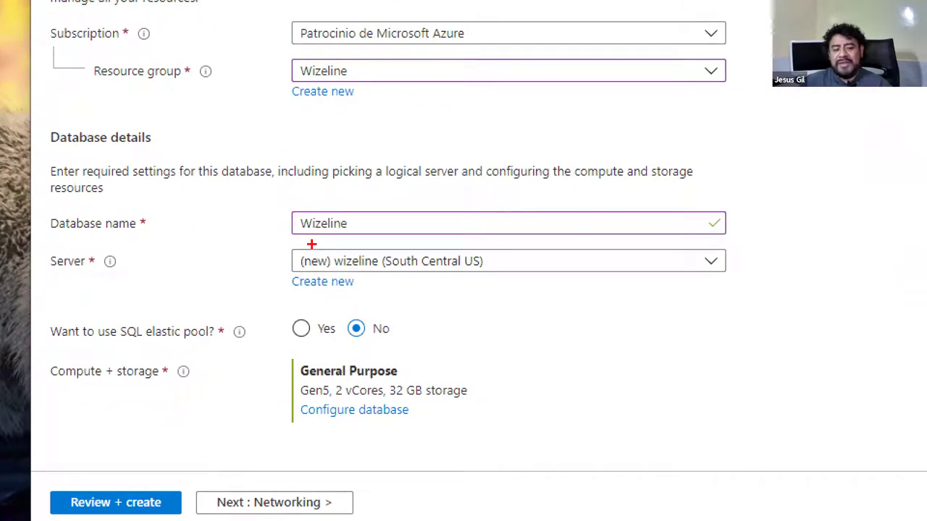
pyautogui.moveTo(293, 251); pyautogui.dragTo(333, 274)
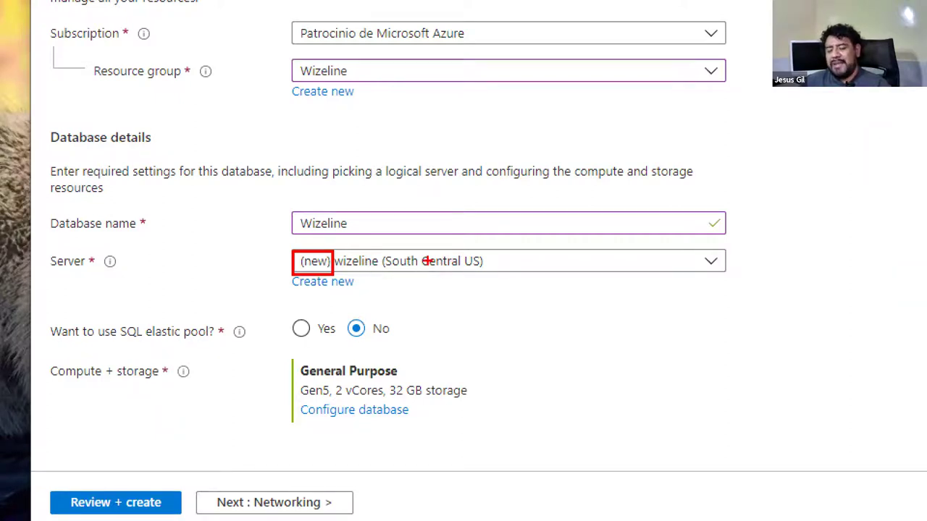
pyautogui.press('Escape')
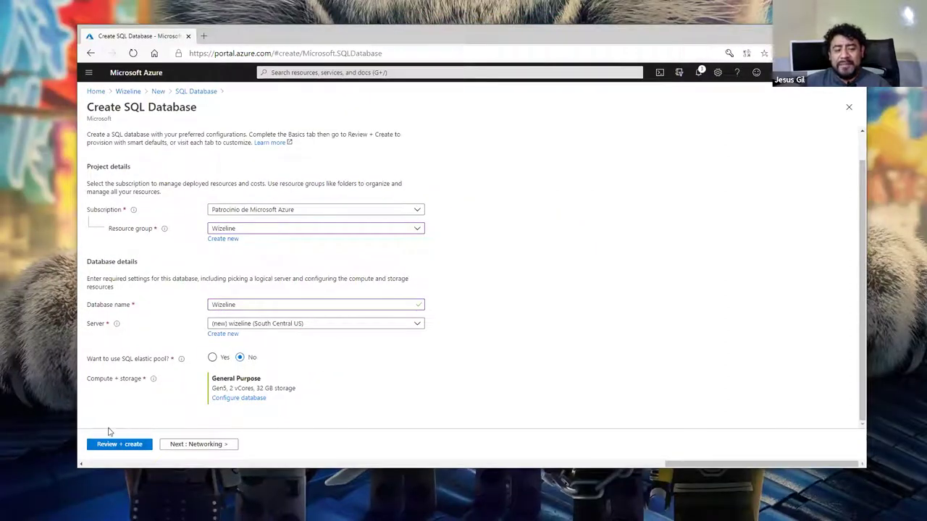
pyautogui.hotkey('ctrl', '1')
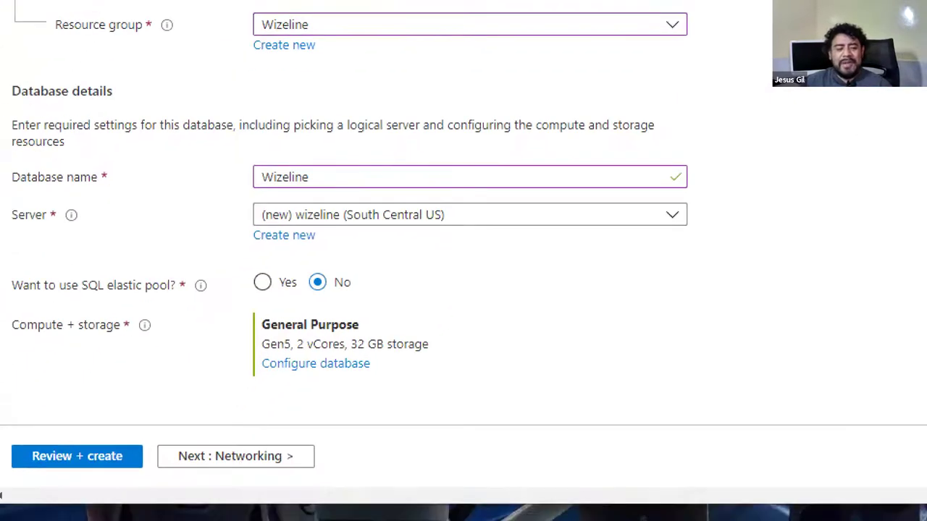
pyautogui.click(122, 472)
pyautogui.moveTo(356, 264); pyautogui.dragTo(391, 236)
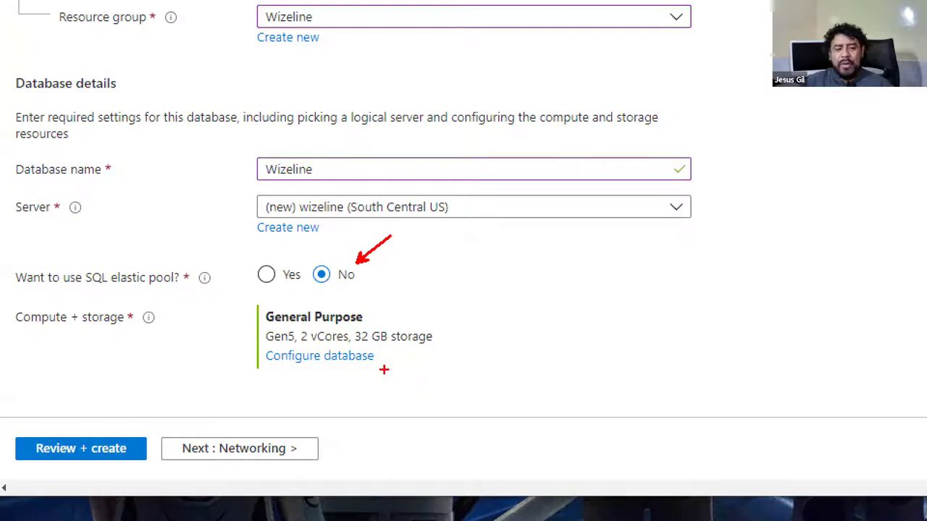
pyautogui.moveTo(246, 297); pyautogui.dragTo(468, 386)
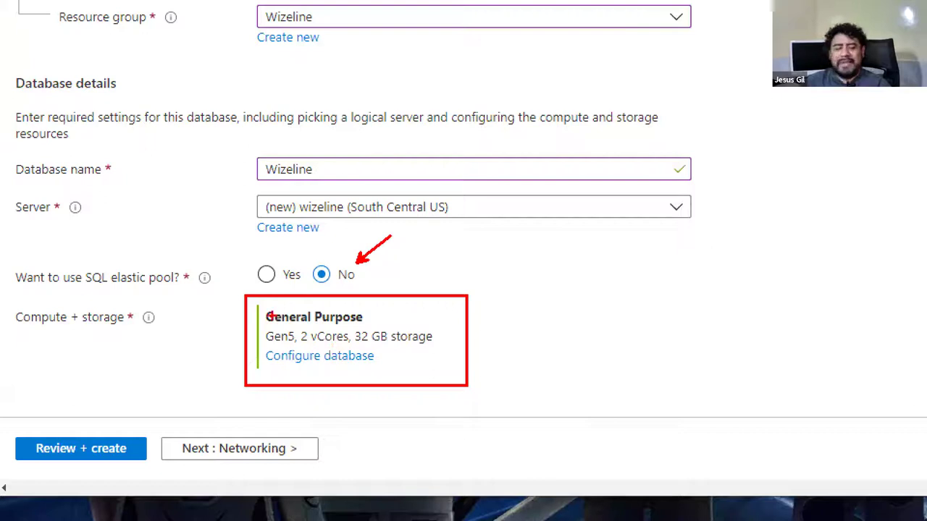
pyautogui.press('Escape')
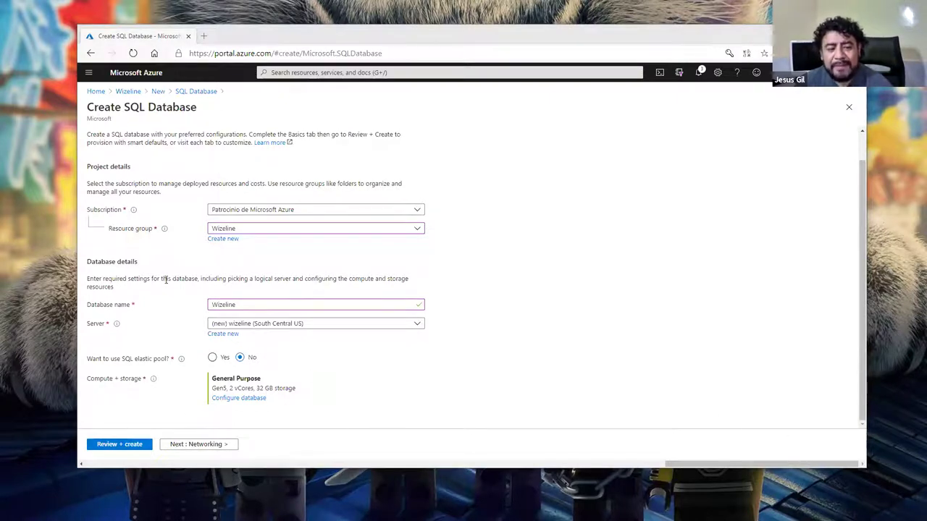
# Open Configure database and preview Hyperscale: 2 Gen5 vCores at 801.06 USD monthly.
pyautogui.click(246, 398)
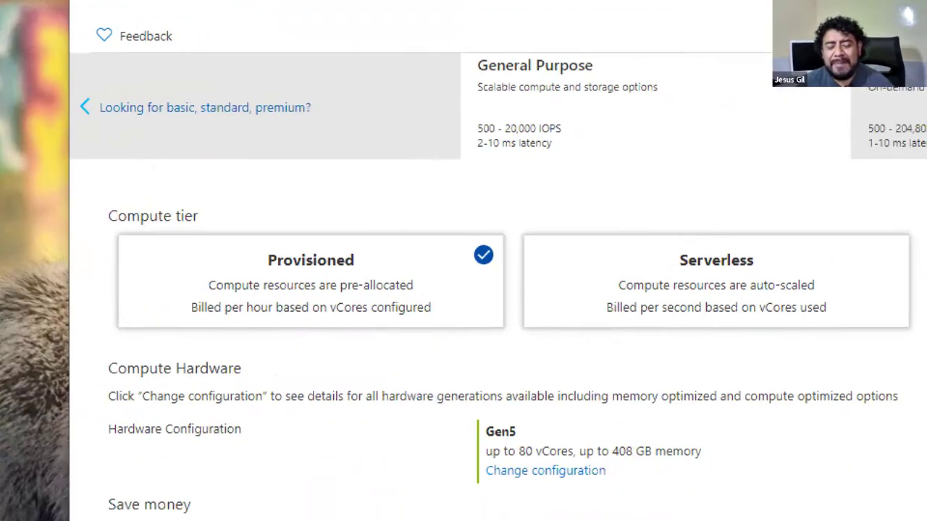
pyautogui.moveTo(149, 136); pyautogui.dragTo(151, 221)
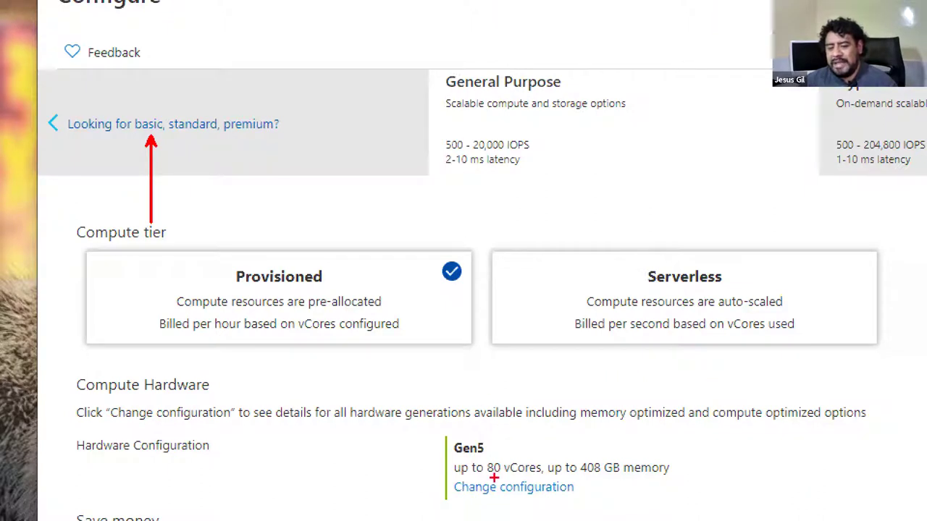
pyautogui.moveTo(544, 459); pyautogui.dragTo(566, 426)
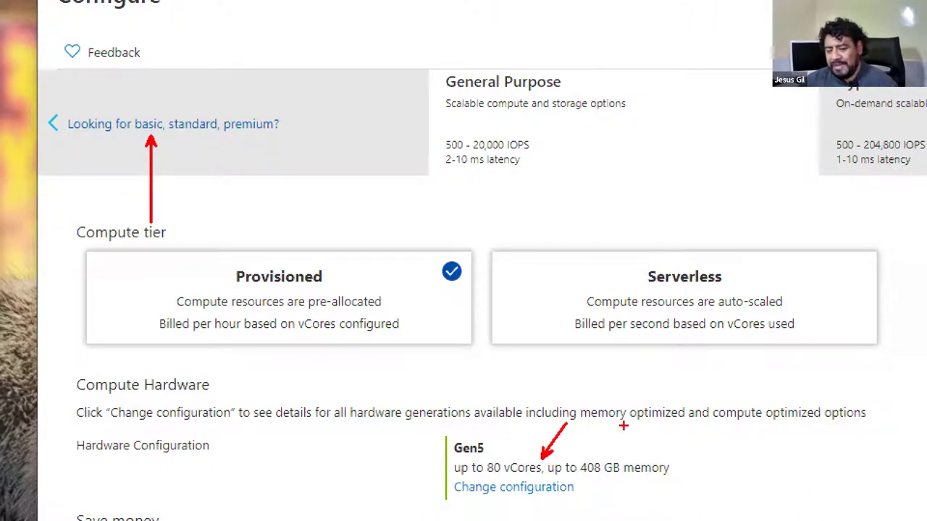
pyautogui.press('Escape')
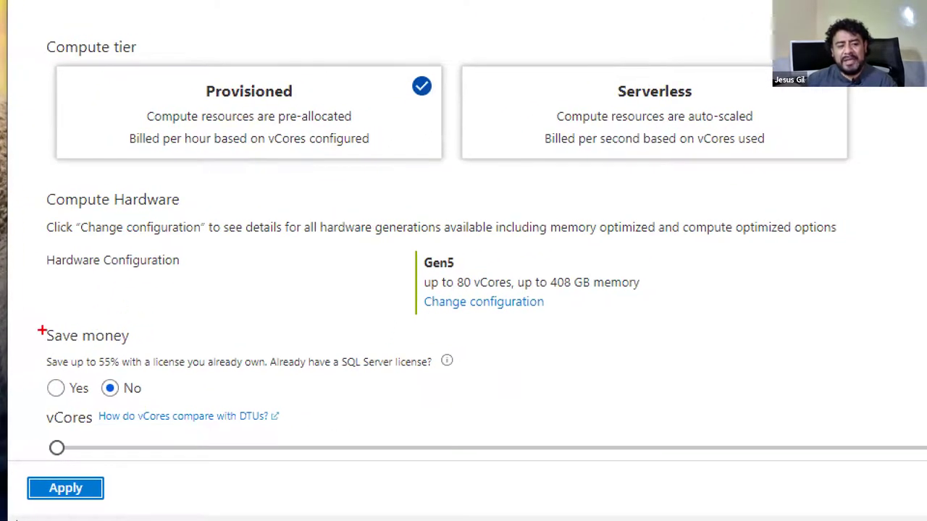
pyautogui.moveTo(379, 246); pyautogui.dragTo(738, 341)
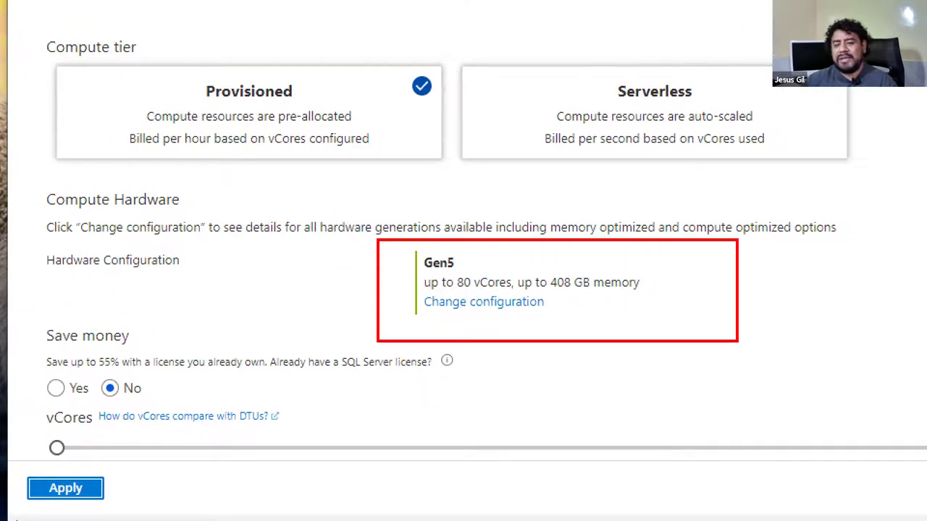
pyautogui.moveTo(487, 301); pyautogui.dragTo(505, 332)
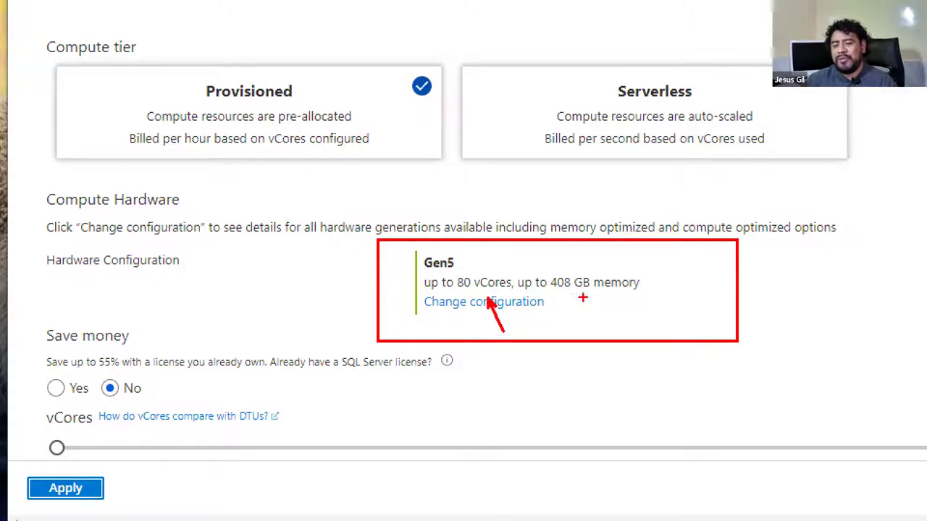
pyautogui.moveTo(611, 273); pyautogui.dragTo(673, 226)
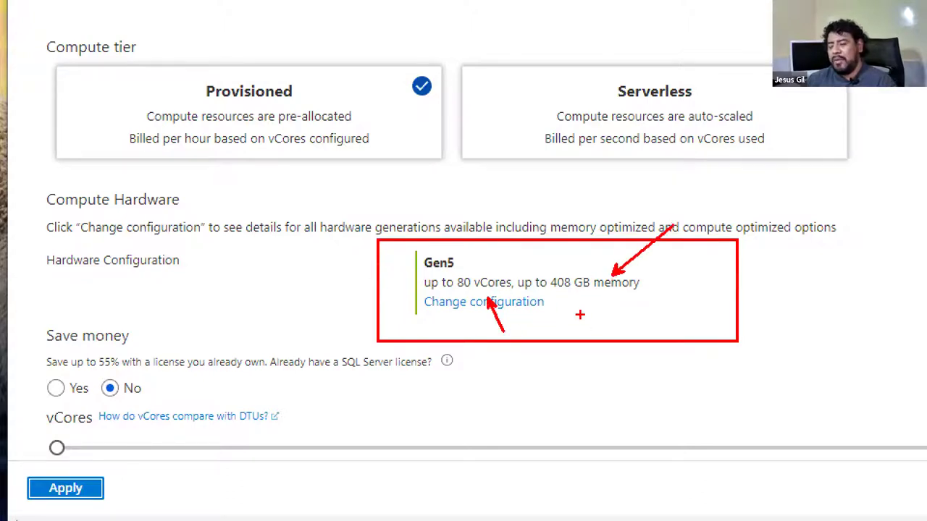
pyautogui.press('Escape')
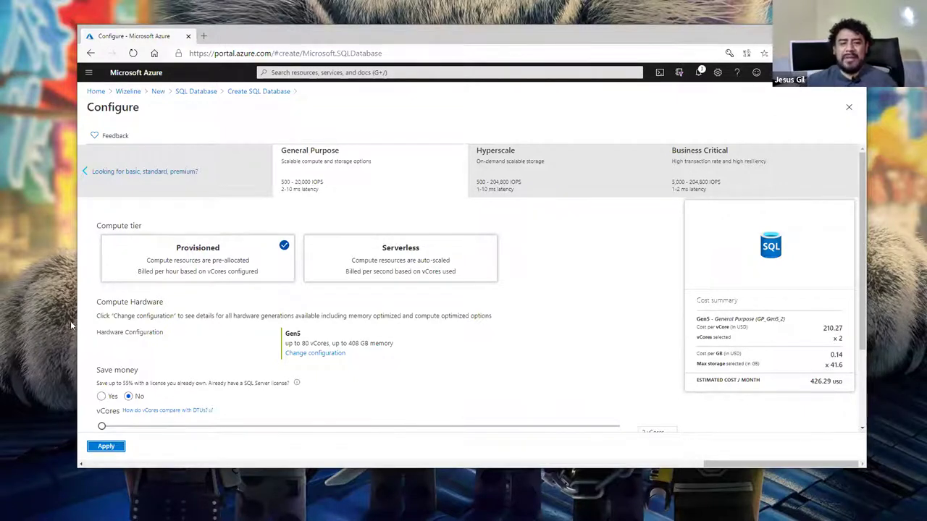
pyautogui.click(500, 157)
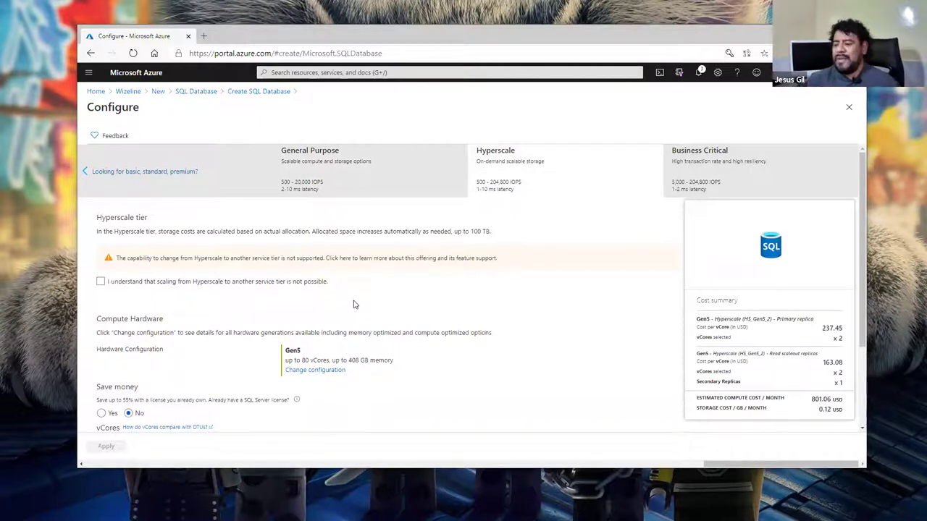
pyautogui.click(693, 181)
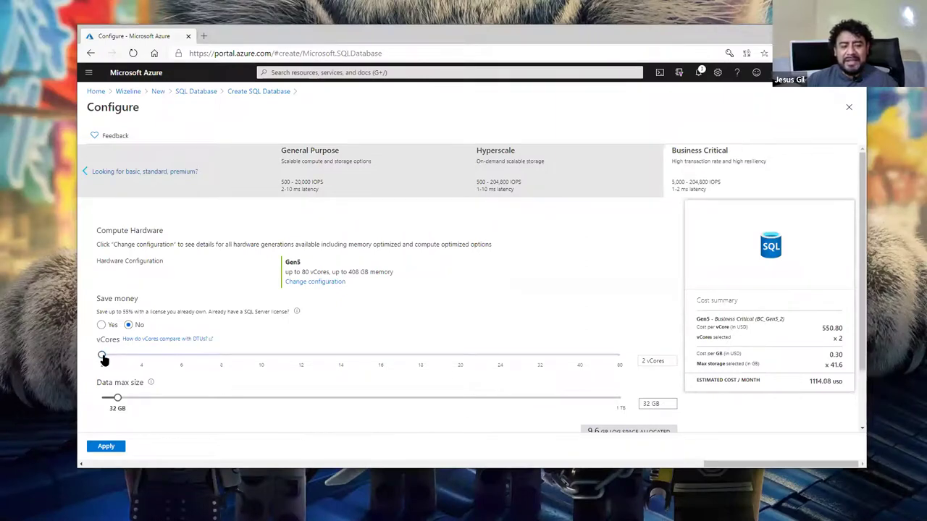
pyautogui.moveTo(103, 359); pyautogui.dragTo(639, 366)
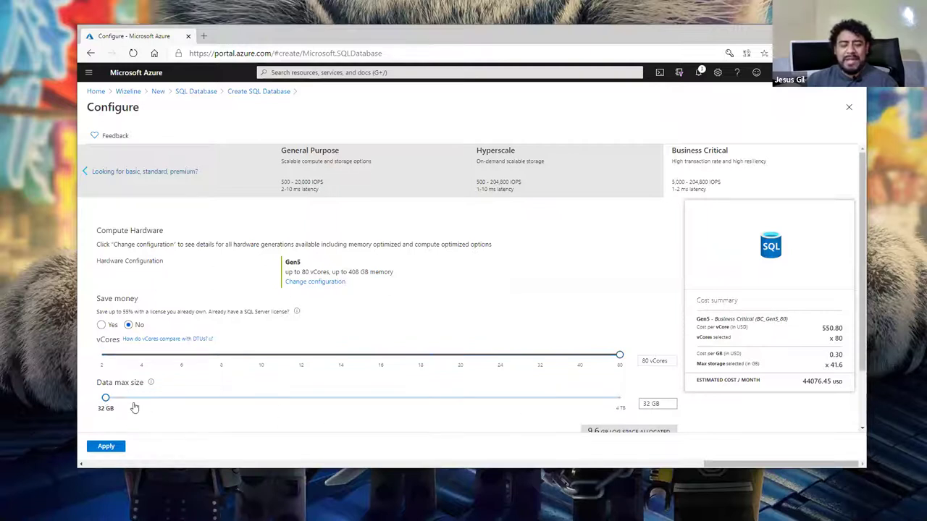
pyautogui.moveTo(106, 398); pyautogui.dragTo(674, 408)
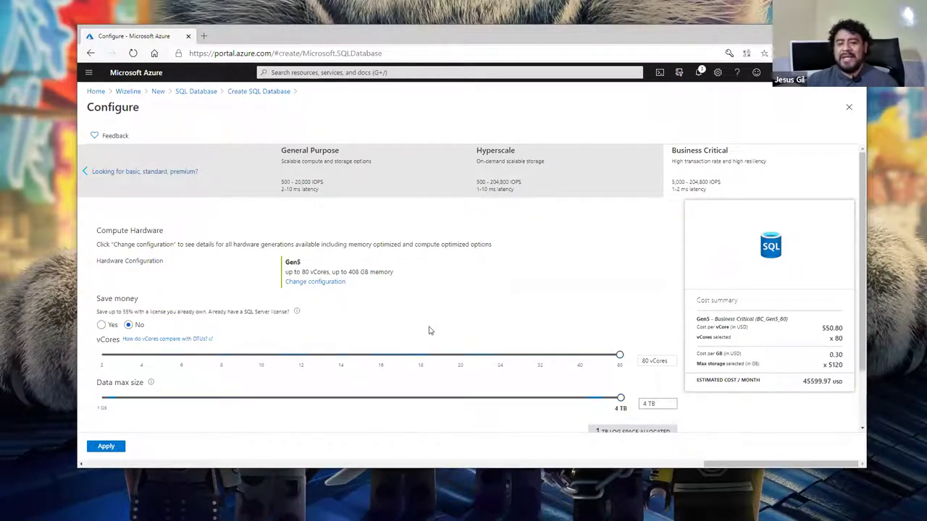
pyautogui.scroll(-1, 428, 331)
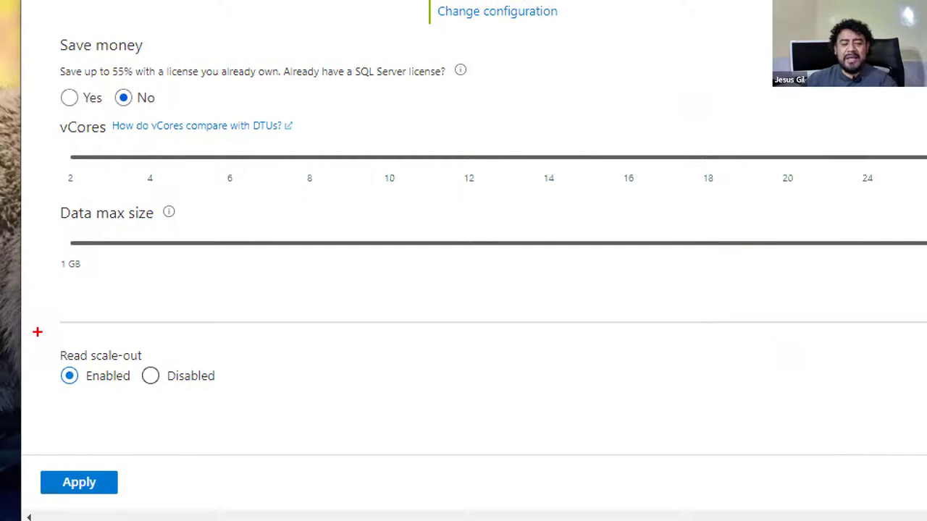
pyautogui.moveTo(85, 371); pyautogui.dragTo(187, 403)
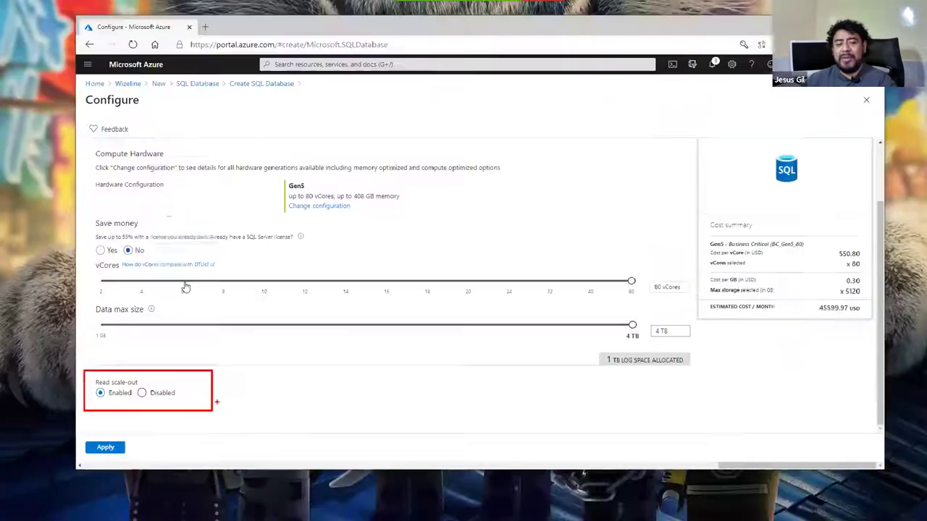
pyautogui.scroll(2, 362, 329)
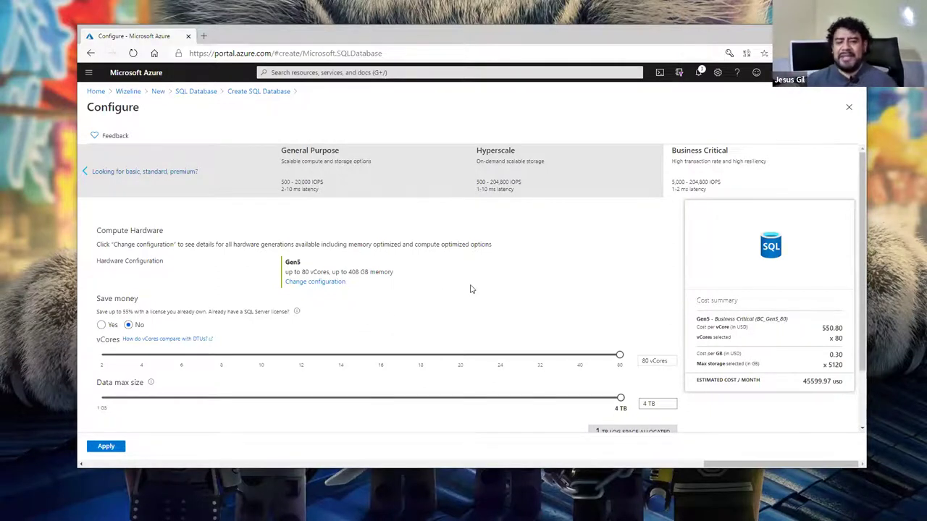
# Compare Hyperscale, Business Critical and General Purpose, then show DTU tiers (Standard S0, 15.00 USD).
pyautogui.click(540, 166)
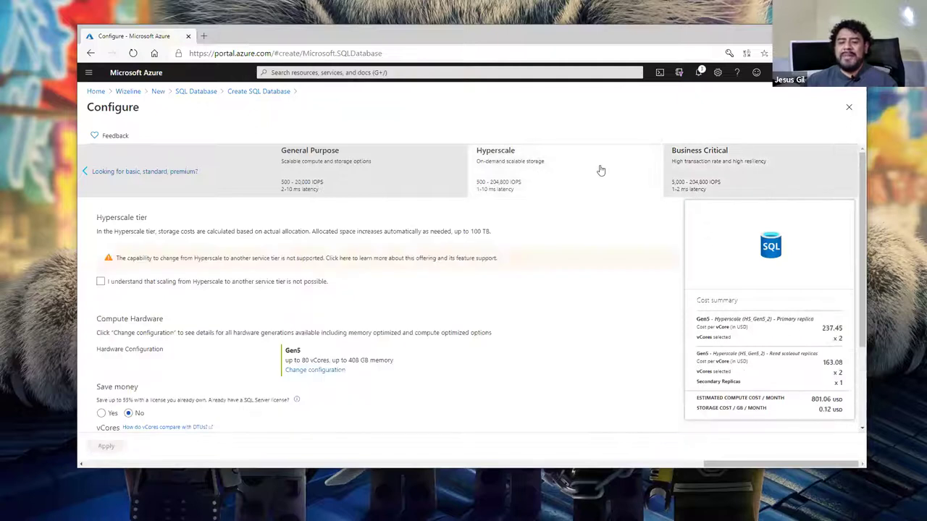
pyautogui.click(724, 171)
pyautogui.click(583, 171)
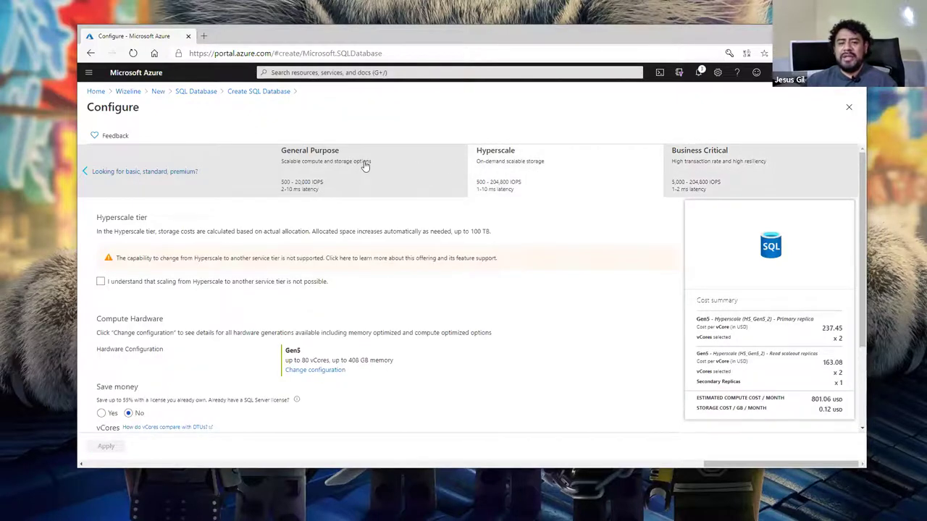
pyautogui.click(366, 165)
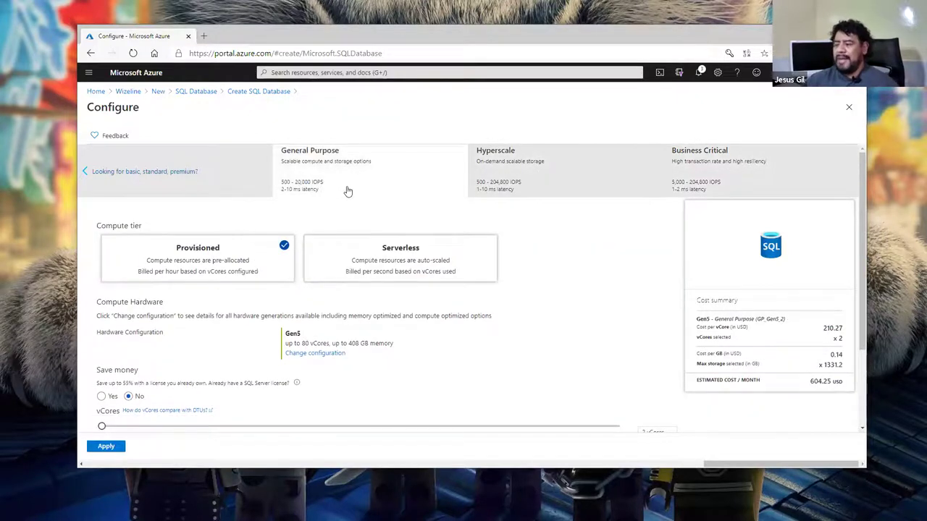
pyautogui.click(147, 172)
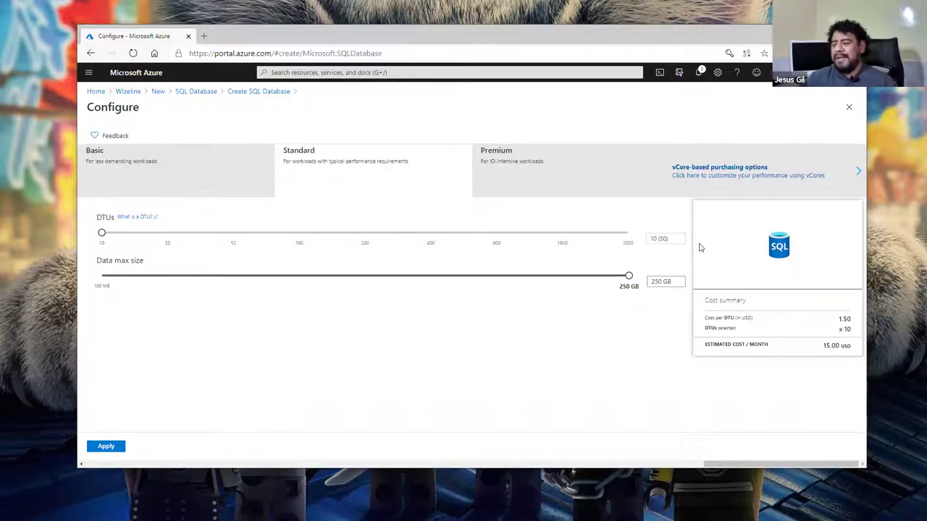
# Return to vCore options and drag General Purpose data max size down to 109 GB.
pyautogui.click(717, 172)
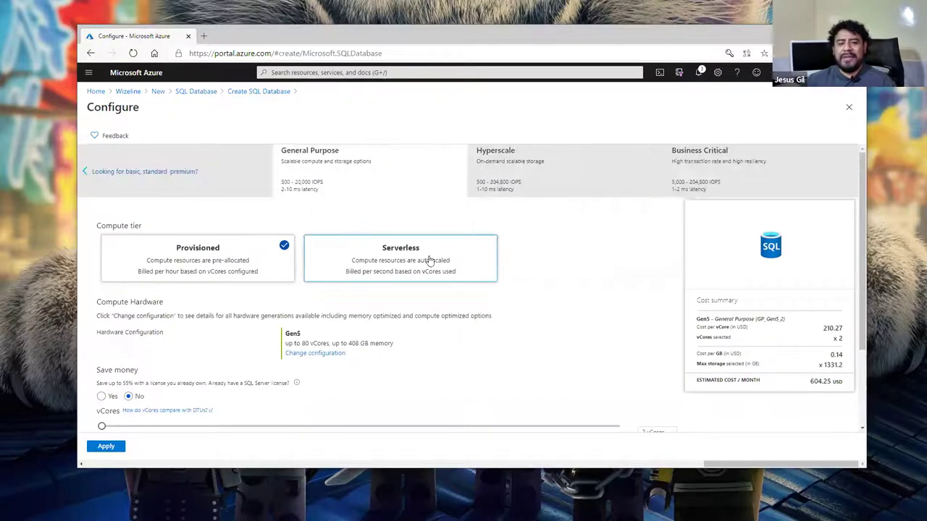
pyautogui.scroll(-2, 409, 395)
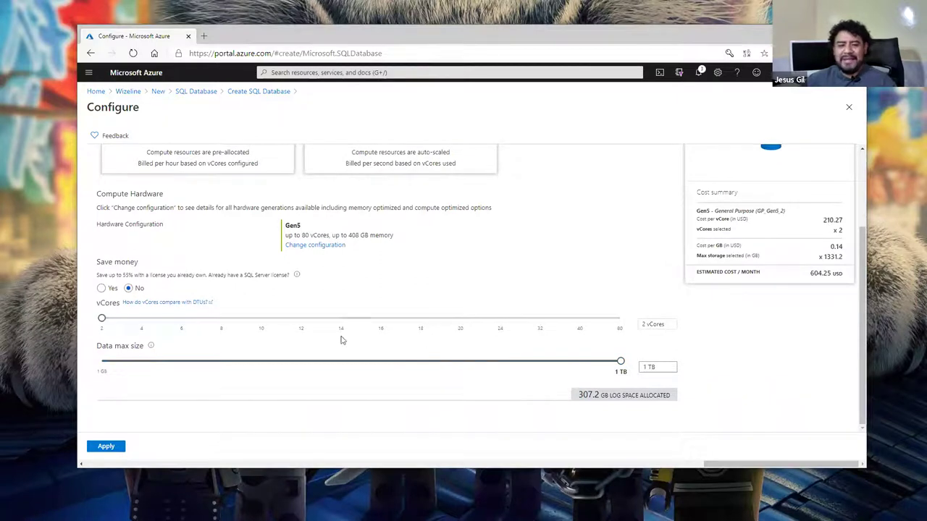
pyautogui.moveTo(621, 362); pyautogui.dragTo(156, 362)
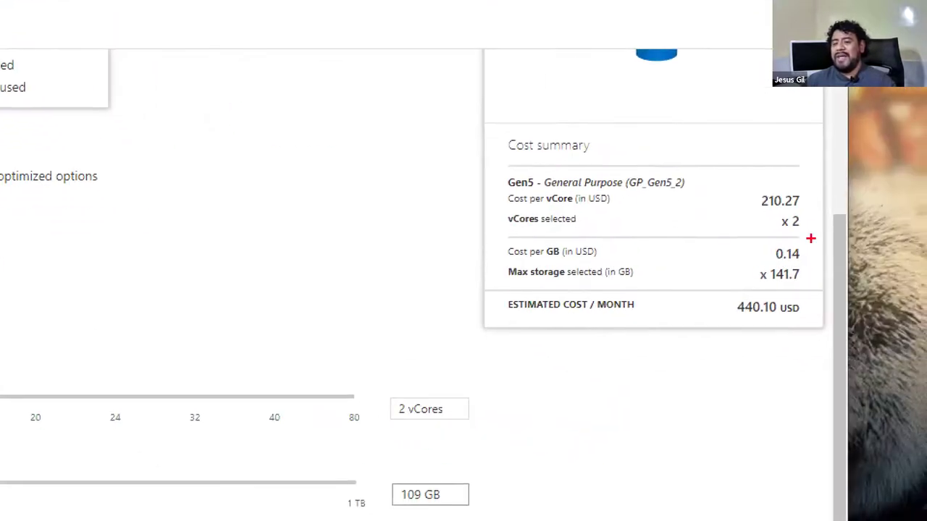
pyautogui.moveTo(481, 165)
pyautogui.mouseDown()
pyautogui.moveTo(565, 242)
pyautogui.moveTo(817, 354)
pyautogui.moveTo(822, 366)
pyautogui.mouseUp()
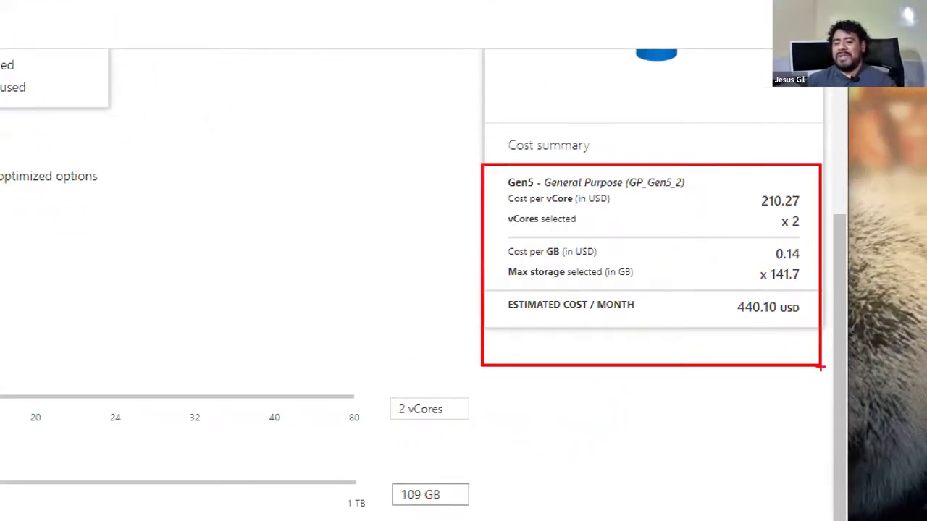
pyautogui.press('Escape')
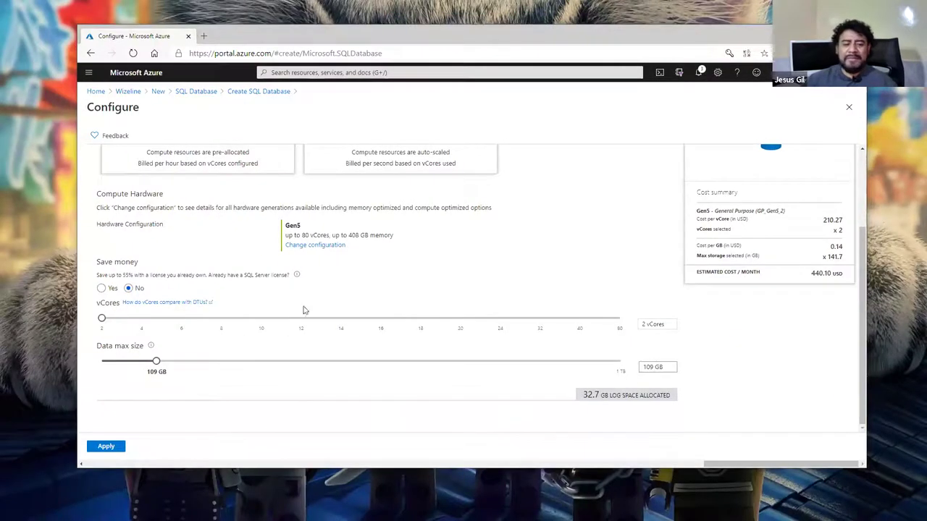
# Pick the DTU Premium tier: P1 125 DTUs, 100 GB, 465.00 USD monthly.
pyautogui.scroll(5, 212, 313)
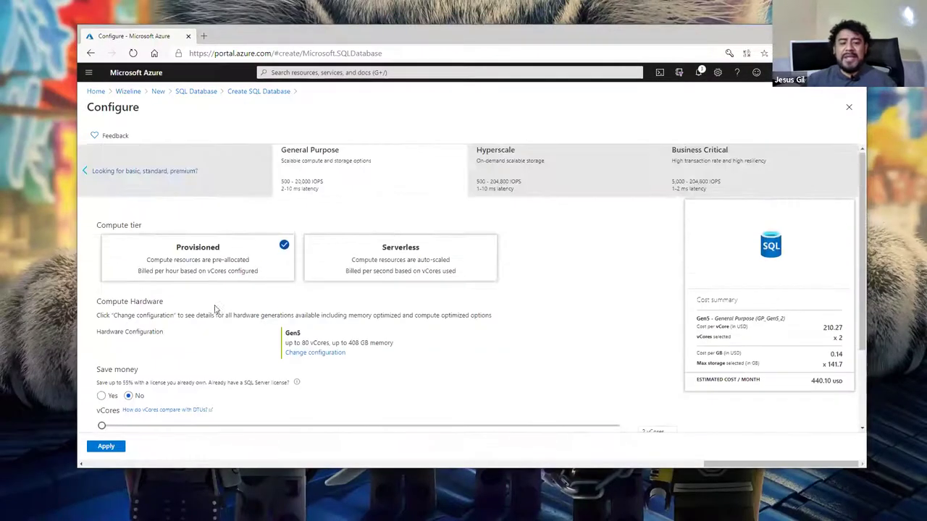
pyautogui.click(138, 172)
pyautogui.click(536, 176)
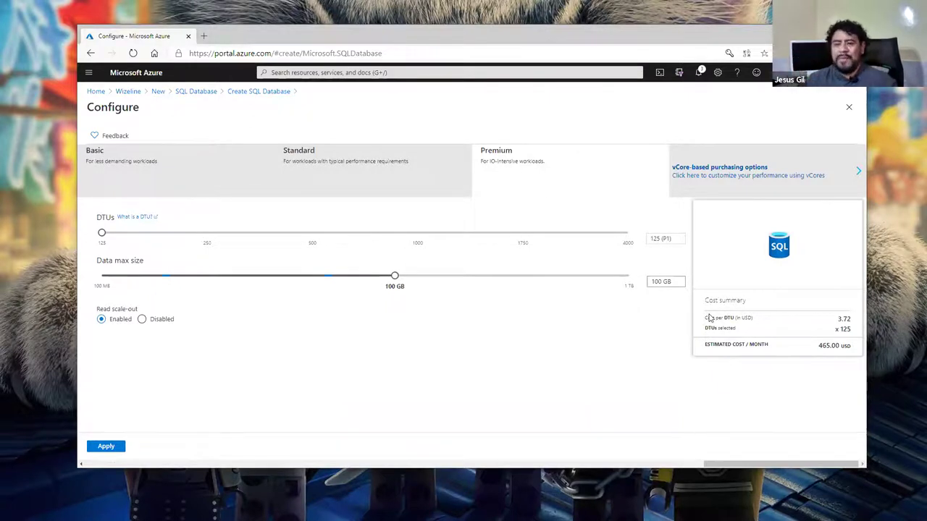
# Try the Standard tier and its data max size slider, settling at 250 GB.
pyautogui.click(319, 193)
pyautogui.click(185, 188)
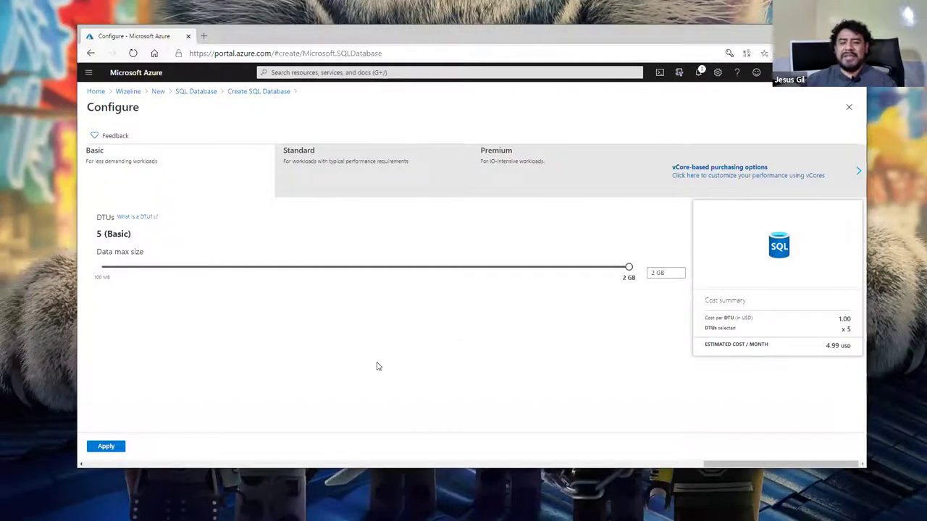
pyautogui.click(342, 179)
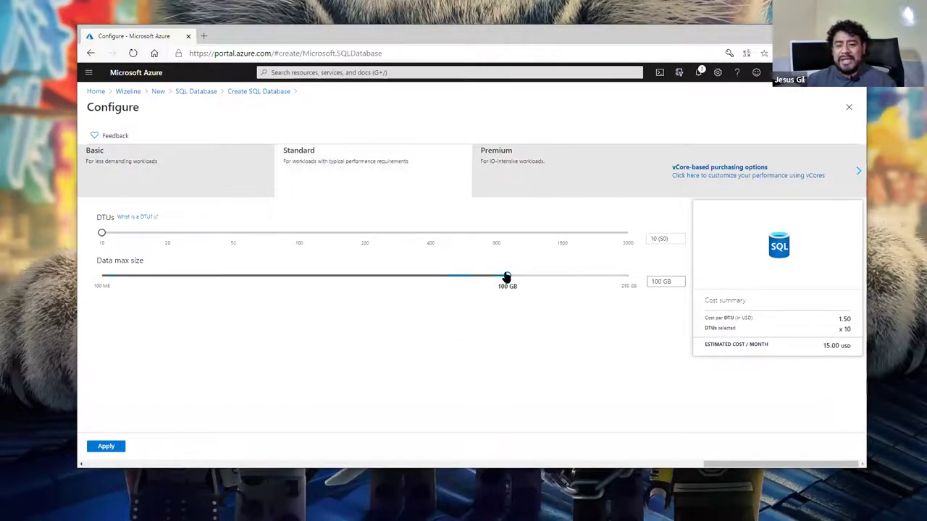
pyautogui.moveTo(506, 278); pyautogui.dragTo(633, 287)
pyautogui.click(628, 278)
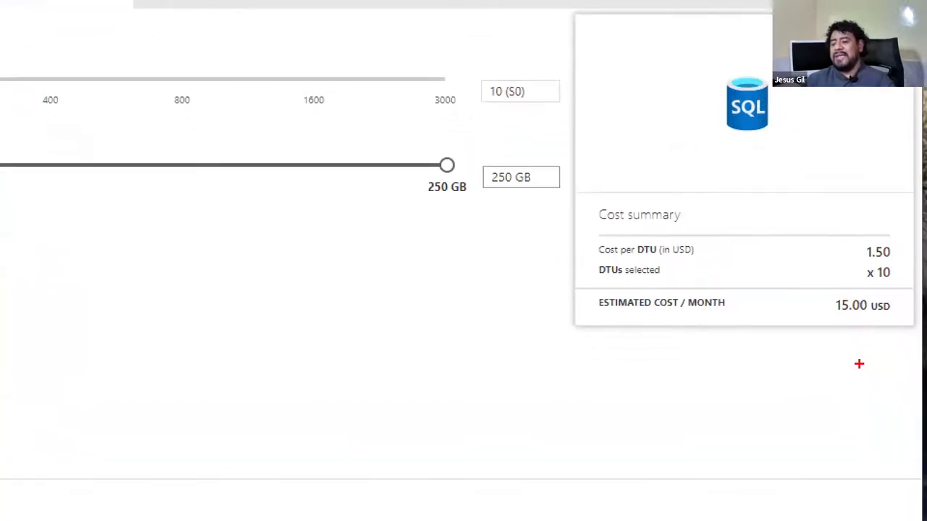
# Choose Basic with 5 DTUs and 2 GB storage and apply it.
pyautogui.moveTo(820, 333)
pyautogui.mouseDown()
pyautogui.moveTo(830, 362)
pyautogui.moveTo(921, 356)
pyautogui.mouseUp()
pyautogui.press('Escape')
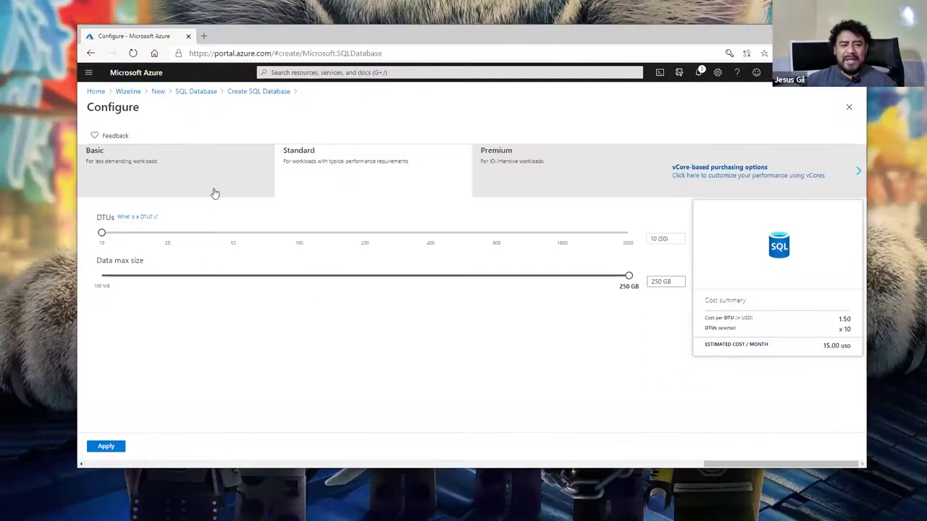
pyautogui.click(196, 181)
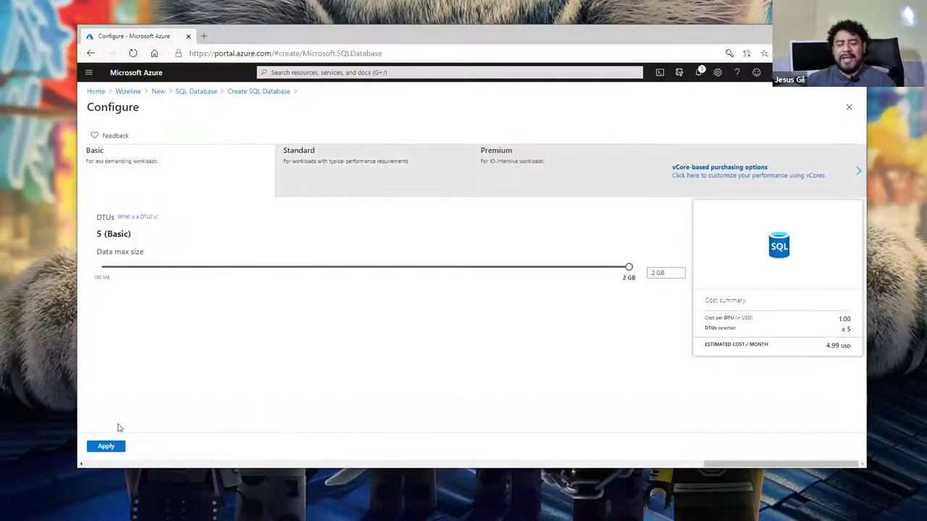
pyautogui.click(107, 446)
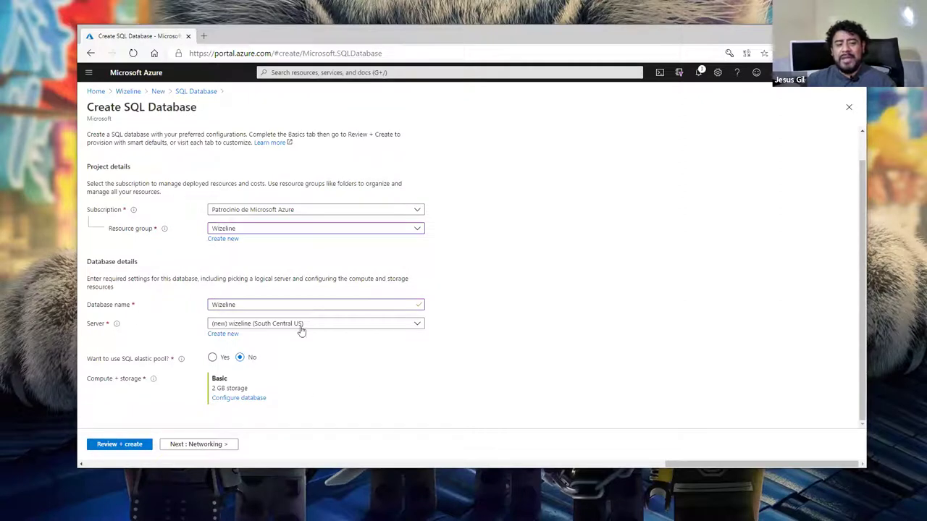
# Continue from Basics to the Networking step of Create SQL Database.
pyautogui.click(209, 446)
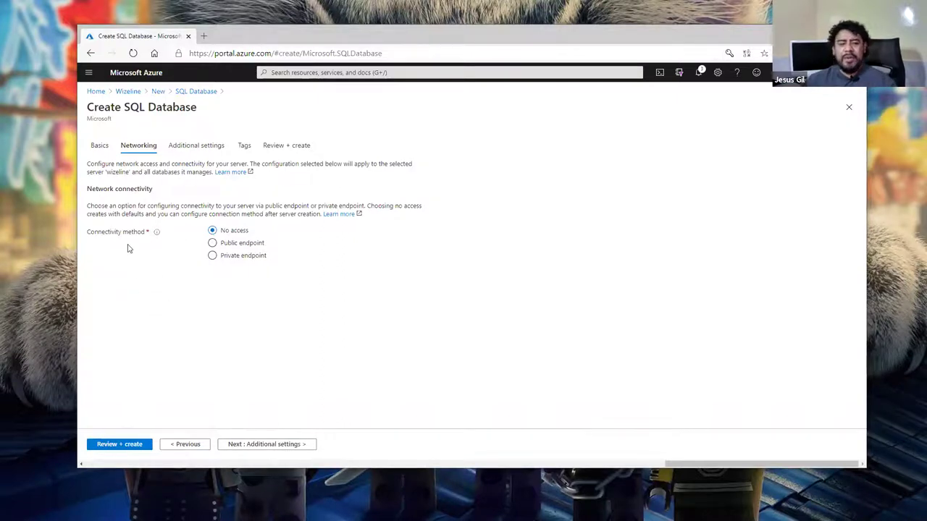
# Select Public endpoint and add the current client IP to the firewall rules.
pyautogui.click(234, 243)
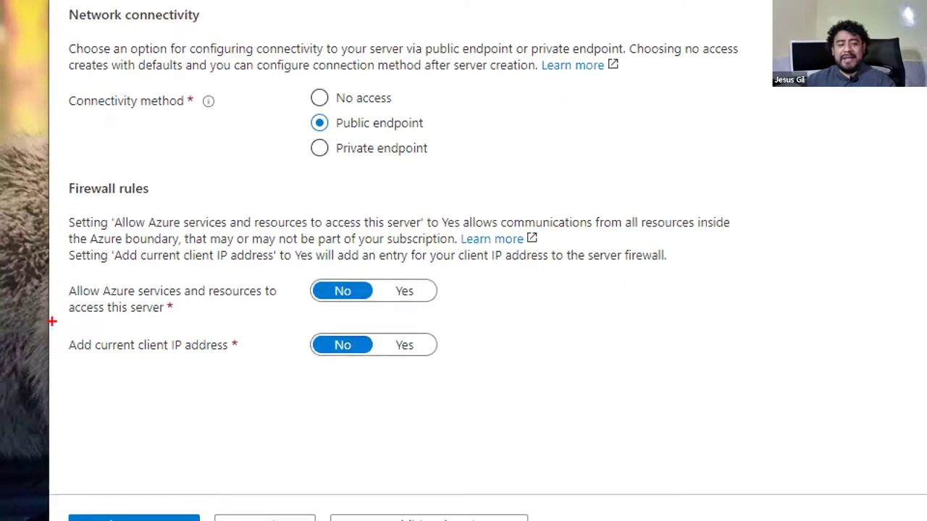
pyautogui.moveTo(52, 322); pyautogui.dragTo(513, 396)
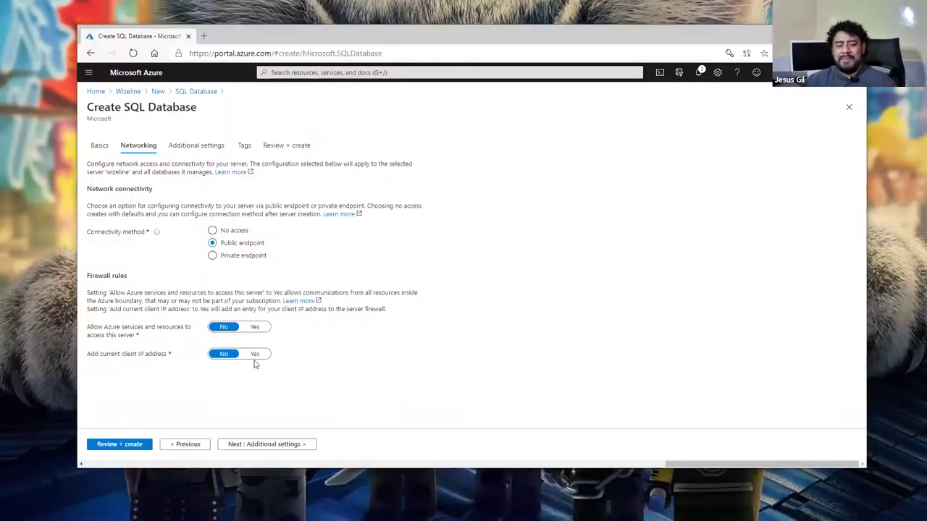
pyautogui.click(258, 355)
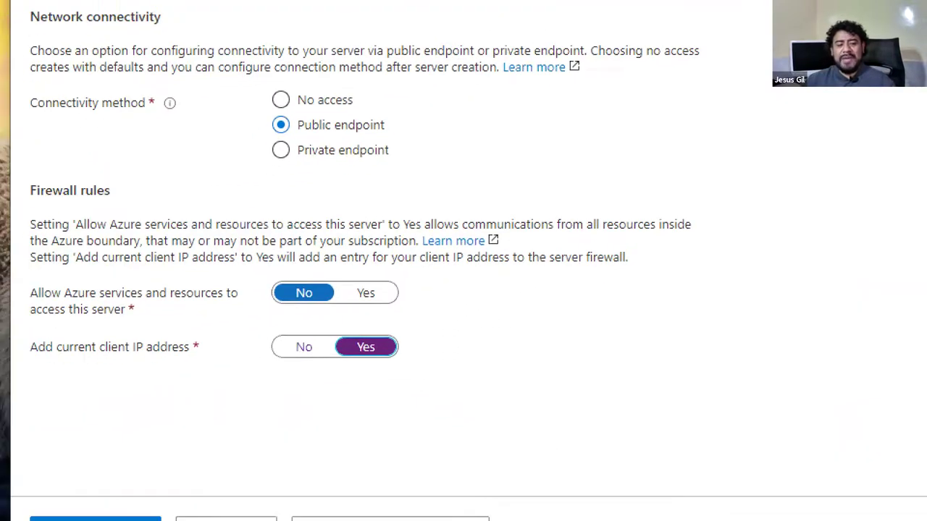
pyautogui.moveTo(362, 278); pyautogui.dragTo(401, 238)
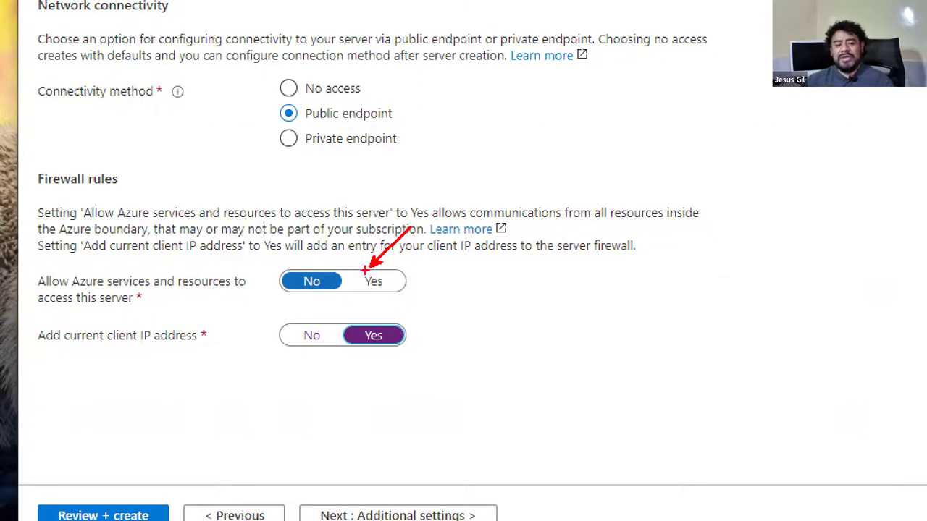
pyautogui.press('Escape')
# Allow Azure services to access the server and continue to Additional settings.
pyautogui.click(255, 326)
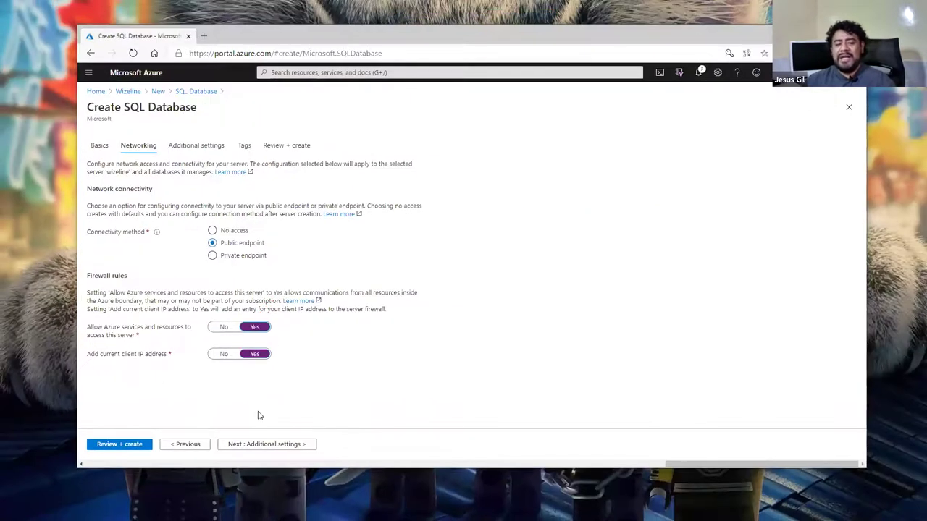
pyautogui.hotkey('ctrl', '1')
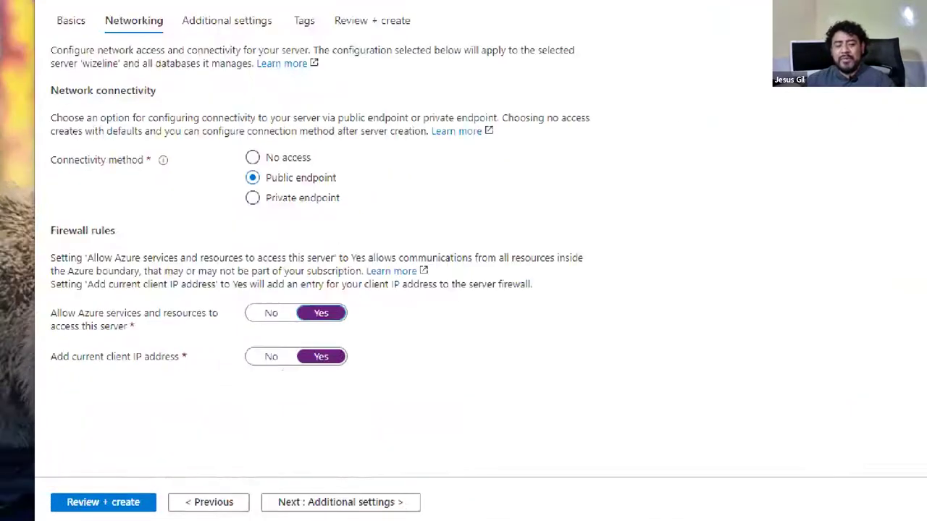
pyautogui.moveTo(74, 263); pyautogui.dragTo(462, 321)
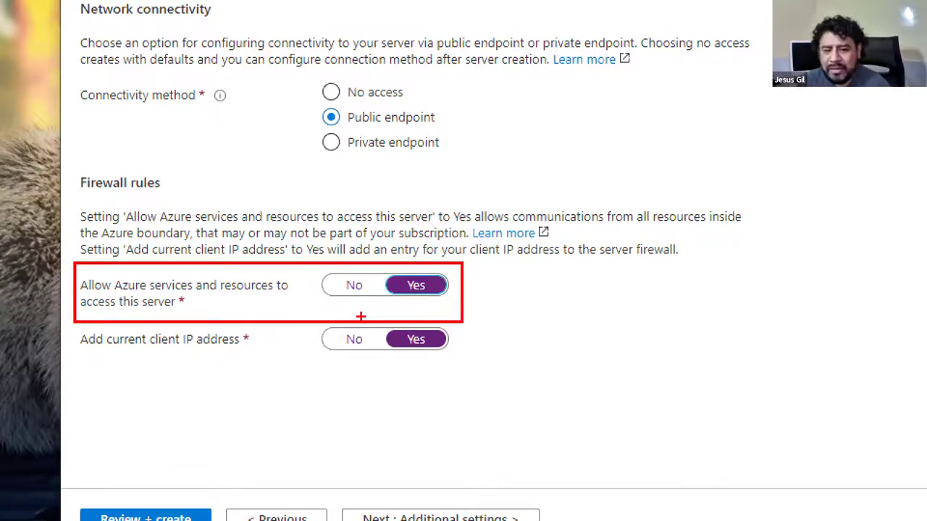
pyautogui.press('Escape')
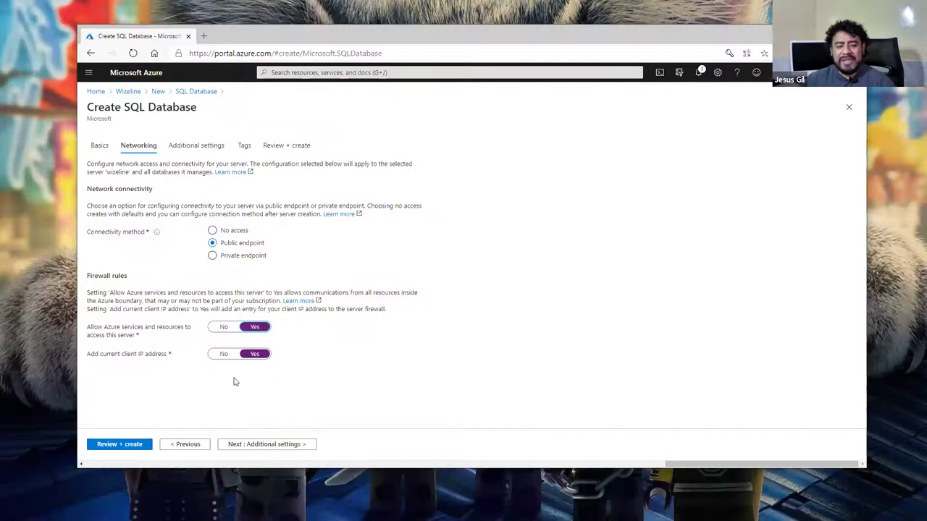
pyautogui.click(268, 445)
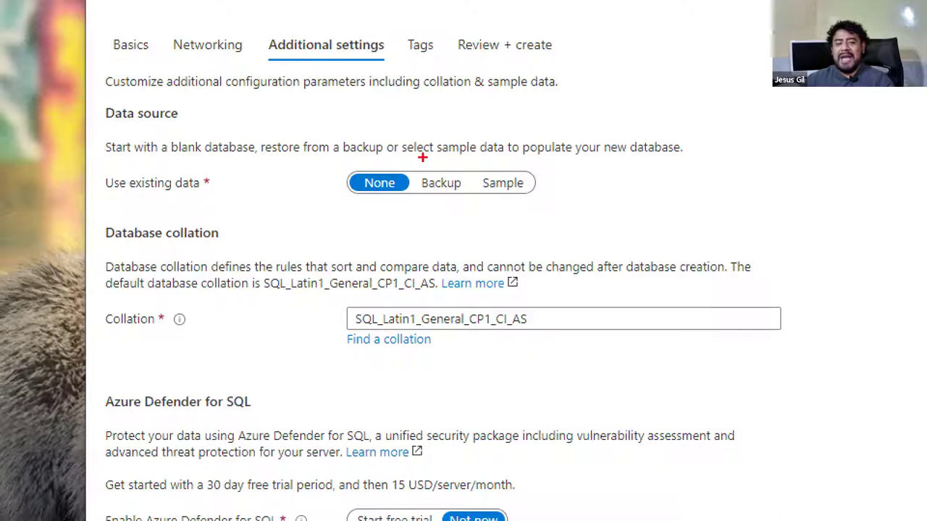
pyautogui.moveTo(458, 167); pyautogui.dragTo(481, 127)
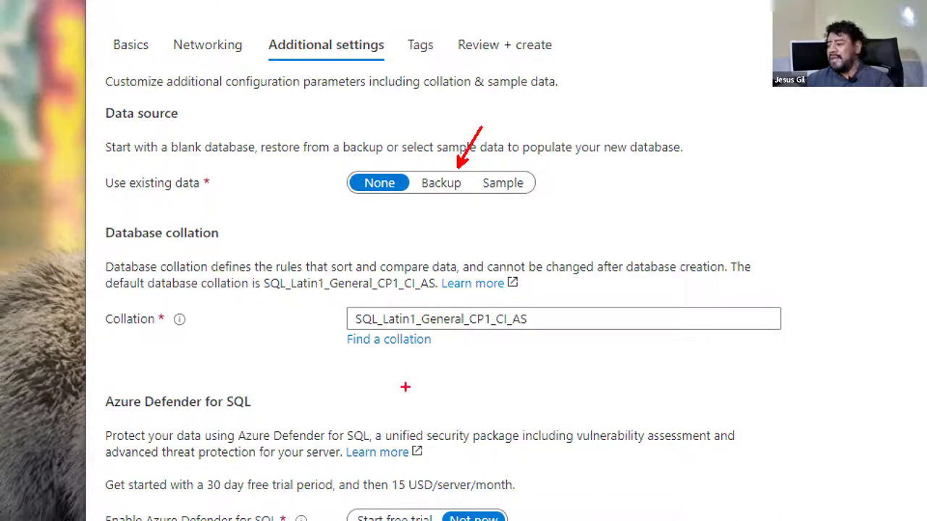
pyautogui.moveTo(521, 202); pyautogui.dragTo(570, 238)
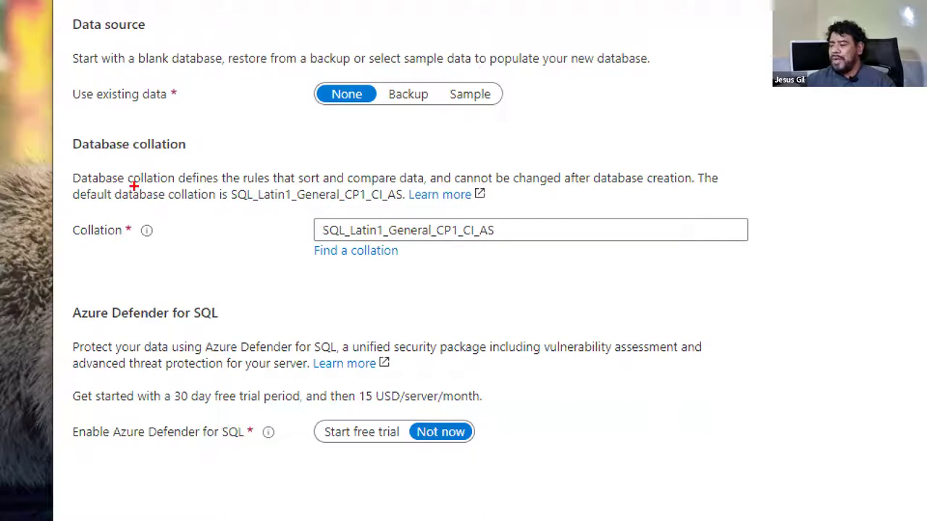
pyautogui.moveTo(305, 211)
pyautogui.mouseDown()
pyautogui.moveTo(740, 292)
pyautogui.moveTo(536, 275)
pyautogui.mouseUp()
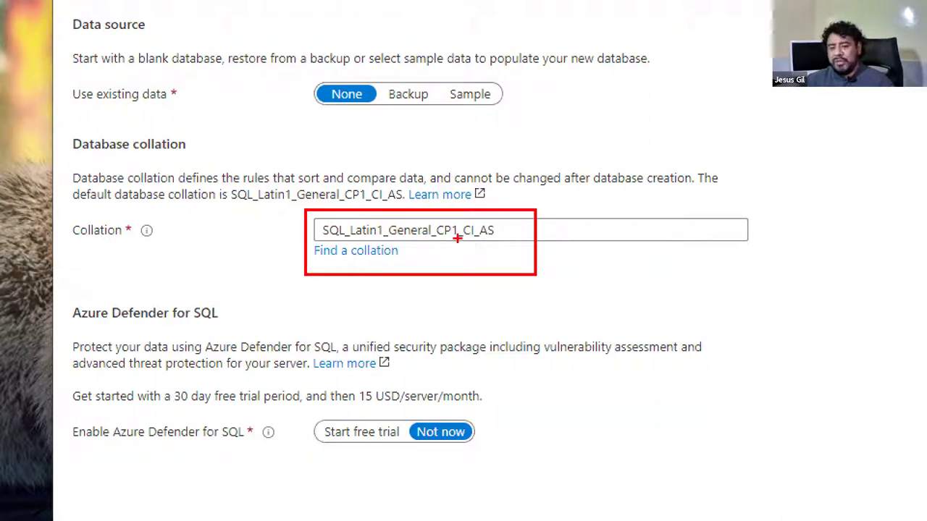
pyautogui.moveTo(457, 220)
pyautogui.mouseDown()
pyautogui.moveTo(480, 251)
pyautogui.moveTo(488, 239)
pyautogui.moveTo(502, 247)
pyautogui.mouseUp()
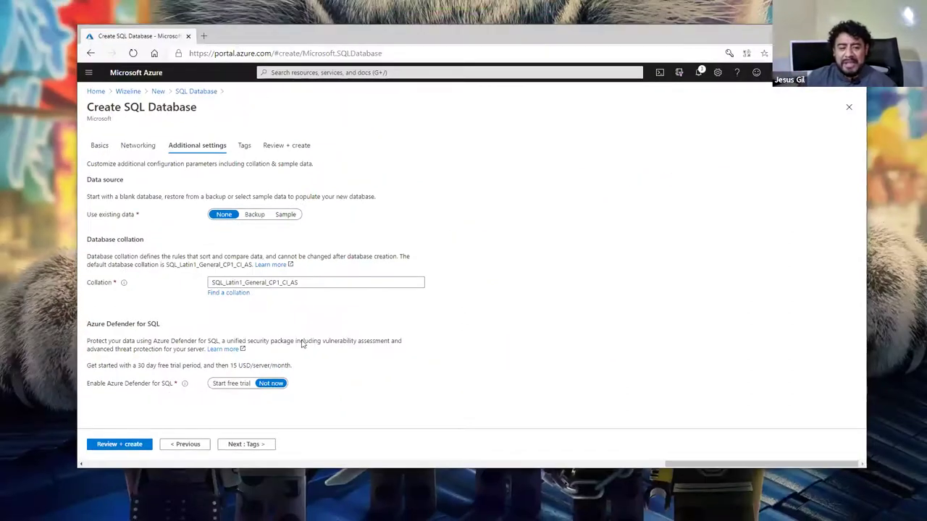
# Edit the collation to SQL_Latin1_General_CP1_CI_AI, leaving Azure Defender on Not now.
pyautogui.click(508, 230)
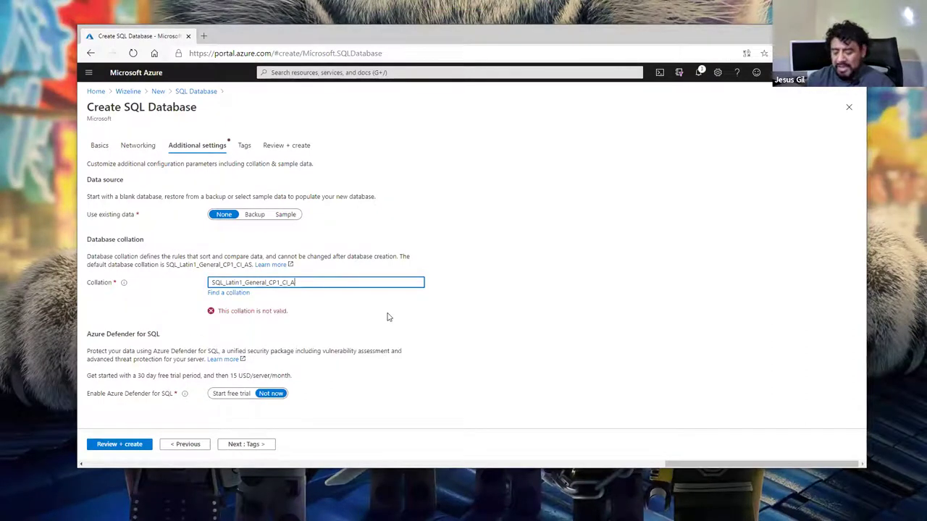
pyautogui.write('I')
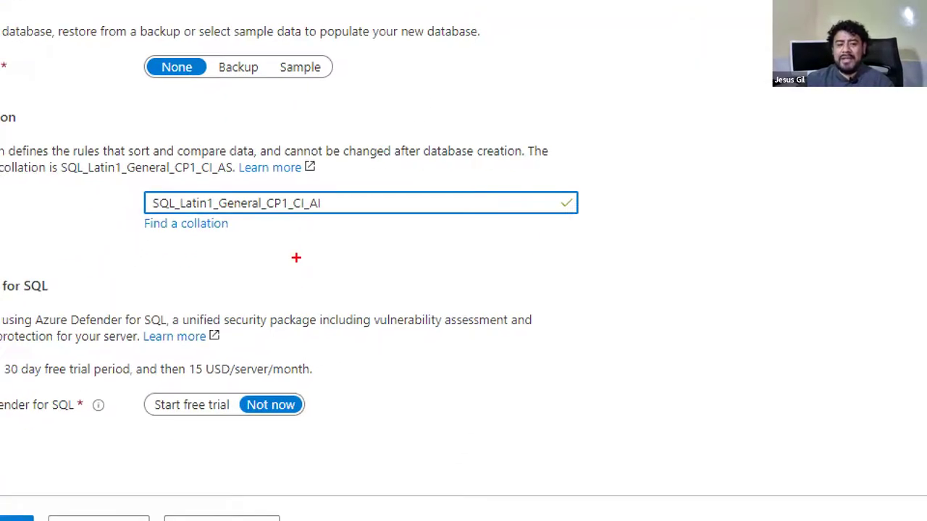
pyautogui.moveTo(260, 217)
pyautogui.mouseDown()
pyautogui.moveTo(353, 276)
pyautogui.moveTo(322, 276)
pyautogui.mouseUp()
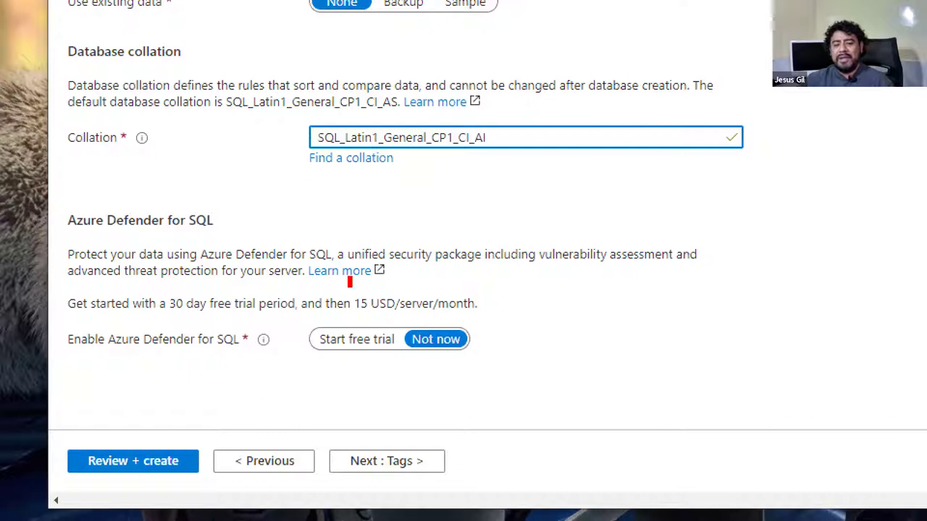
pyautogui.moveTo(348, 277); pyautogui.dragTo(496, 320)
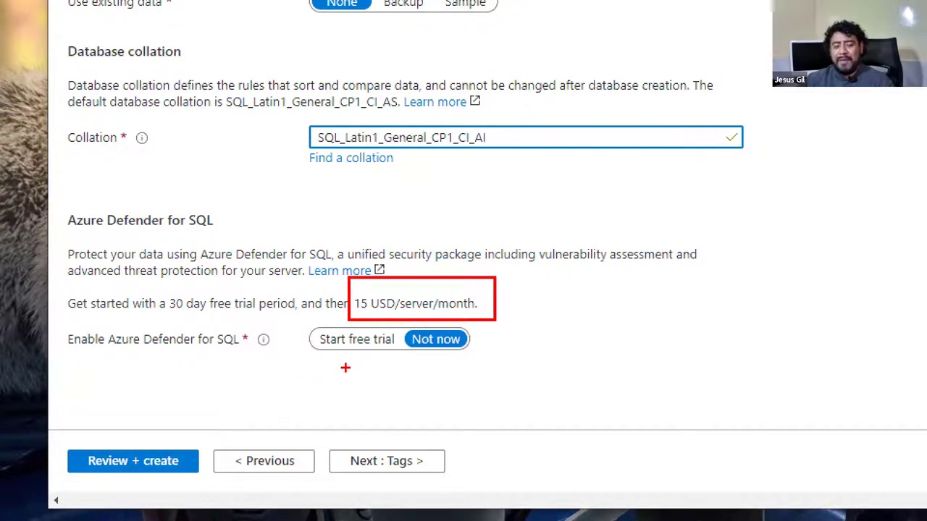
pyautogui.moveTo(365, 357); pyautogui.dragTo(342, 393)
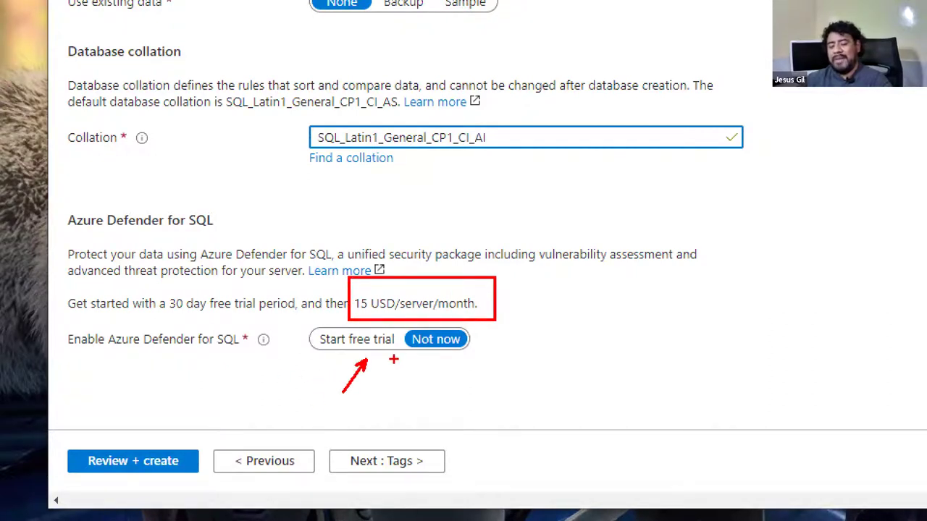
pyautogui.press('Escape')
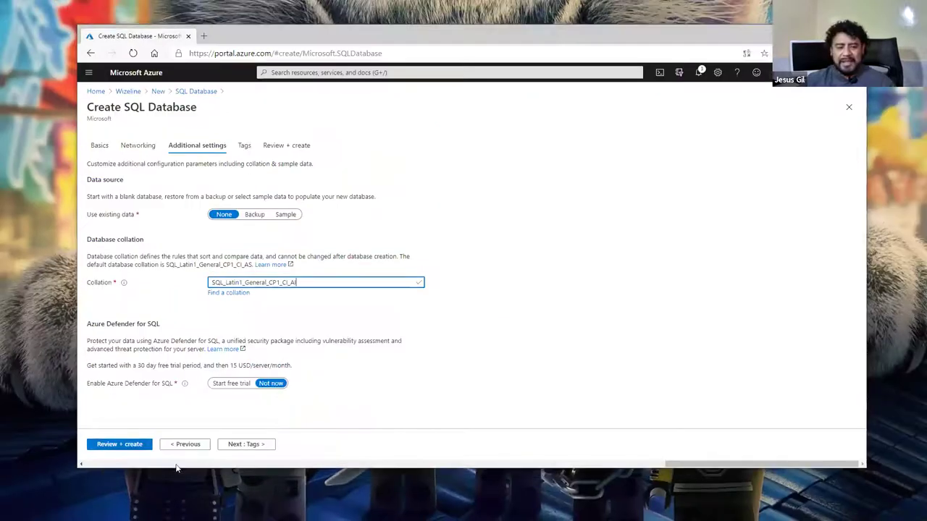
# Skip Tags and review the Wizeline summary: Basic, 2 GB, 4.99 USD monthly.
pyautogui.click(245, 444)
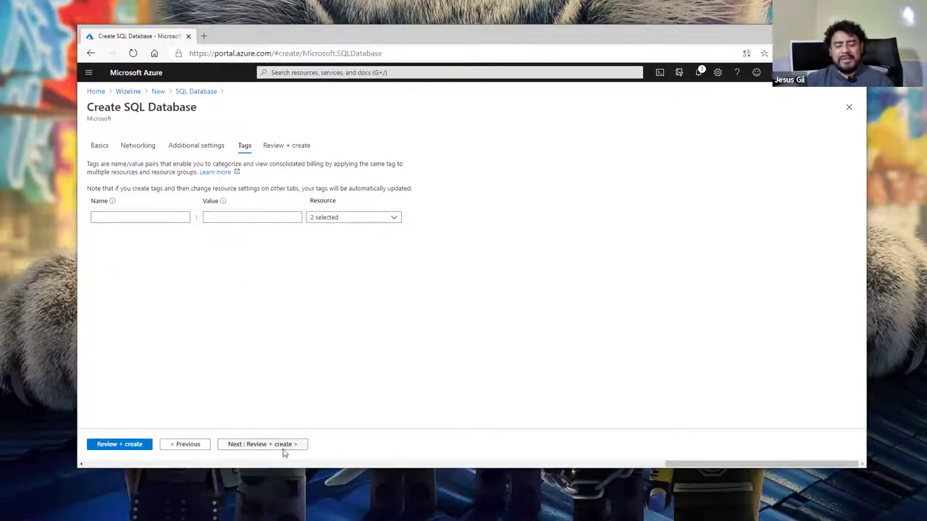
pyautogui.click(294, 444)
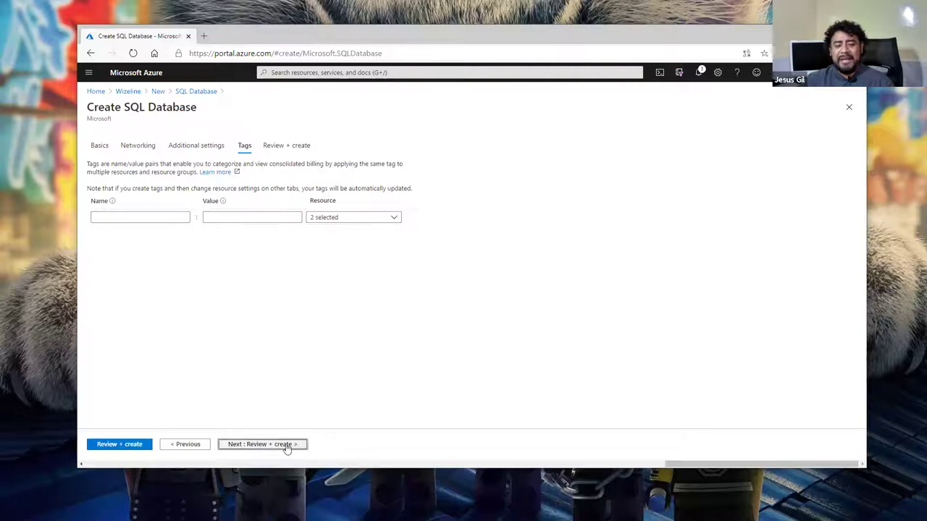
pyautogui.scroll(-1, 174, 232)
pyautogui.scroll(1, 170, 217)
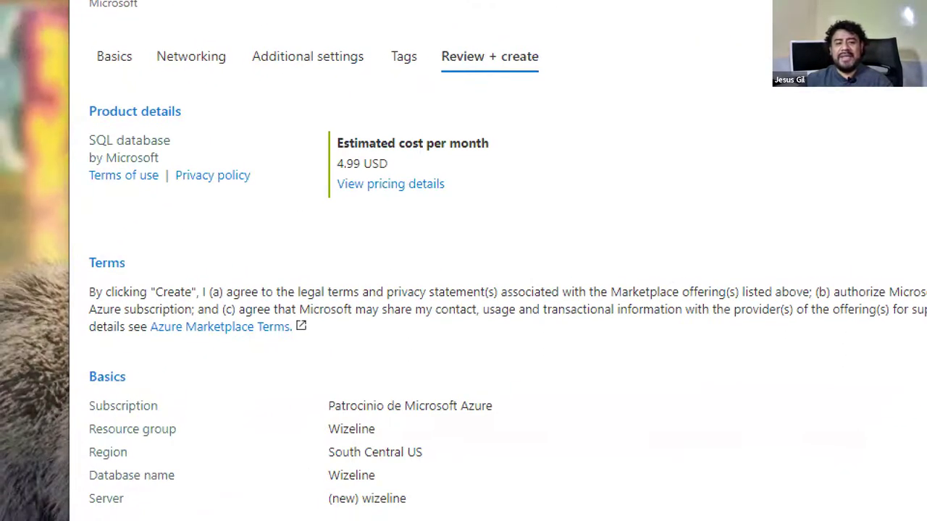
pyautogui.moveTo(80, 118)
pyautogui.mouseDown()
pyautogui.moveTo(242, 183)
pyautogui.moveTo(284, 167)
pyautogui.mouseUp()
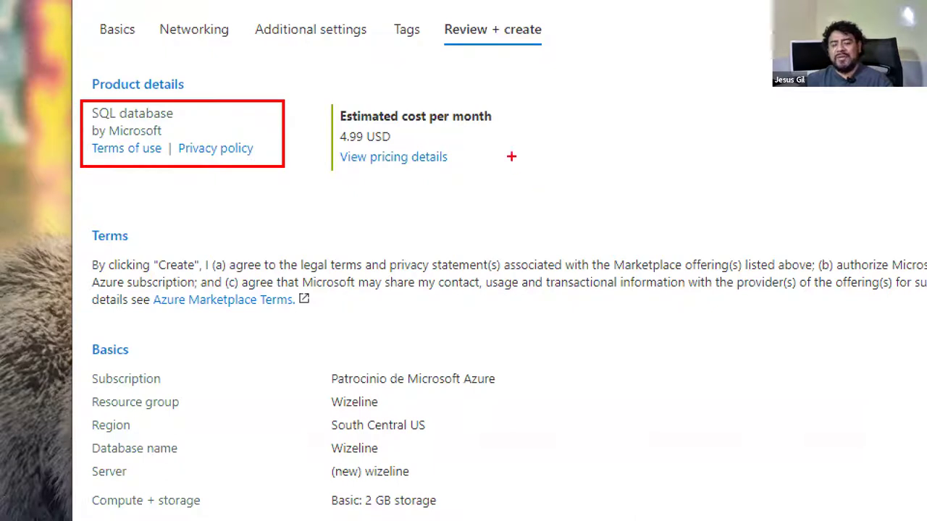
pyautogui.moveTo(399, 137); pyautogui.dragTo(445, 116)
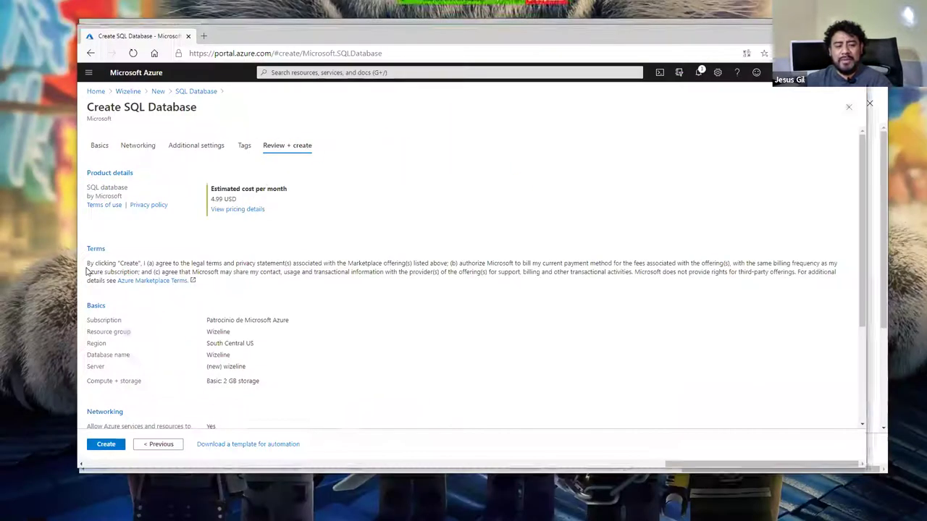
pyautogui.scroll(-5, 112, 286)
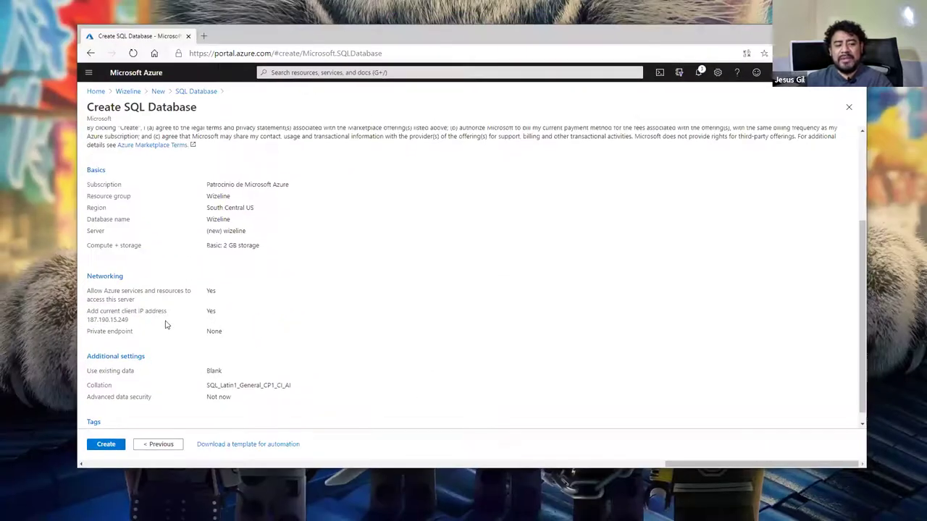
pyautogui.scroll(-2, 157, 328)
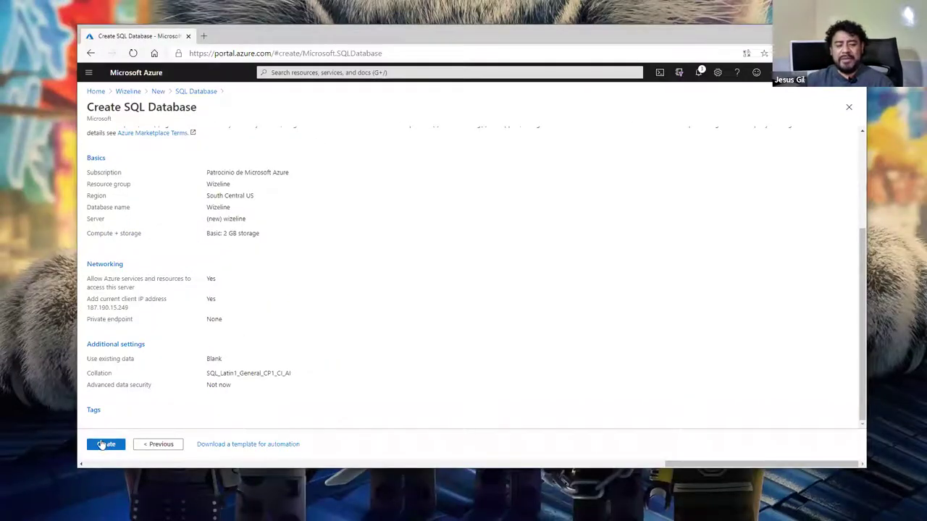
# Create the Wizeline database and server, viewing Diagrama-tablas-sesiones.PNG while it deploys.
pyautogui.click(78, 484)
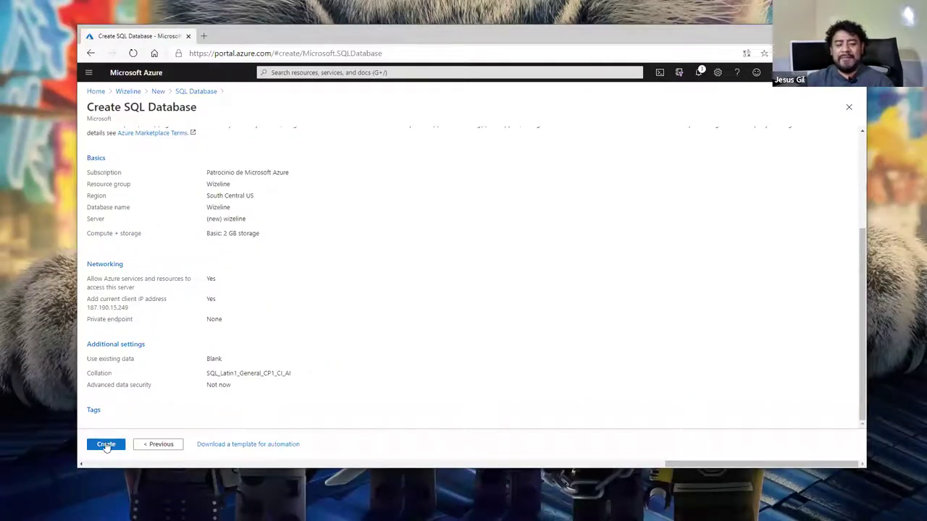
pyautogui.click(106, 444)
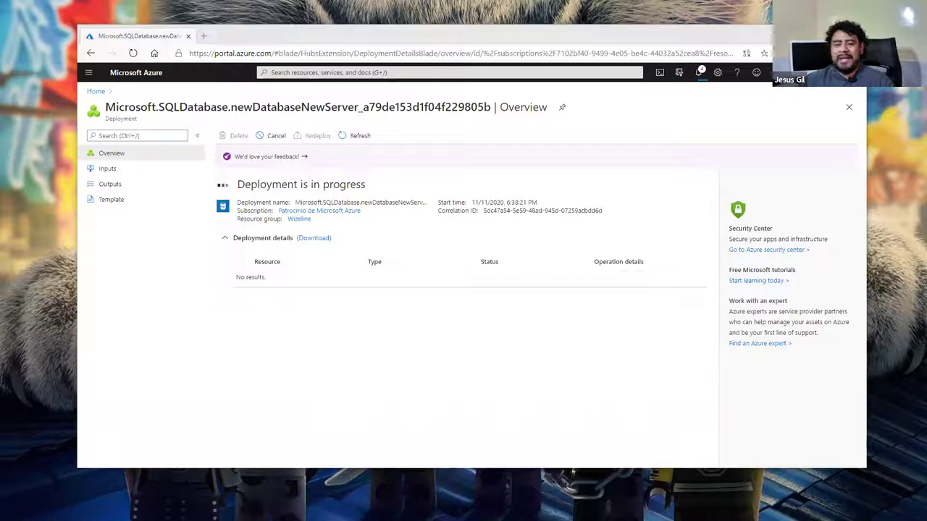
pyautogui.hotkey('alt', 'Tab')
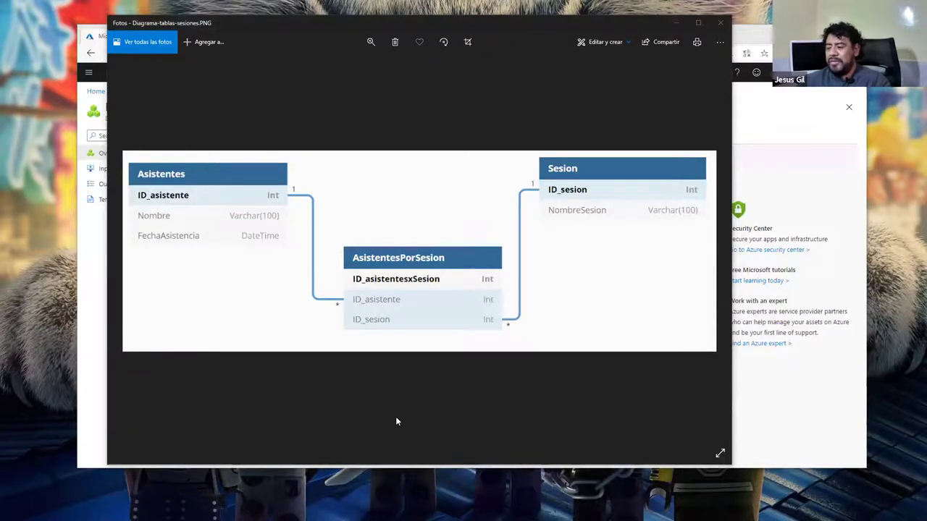
pyautogui.hotkey('alt', 'Tab')
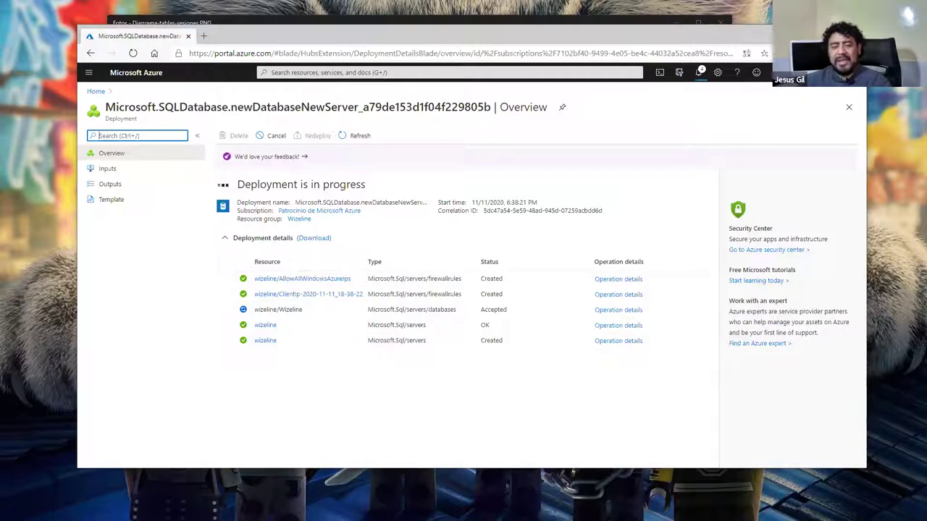
# Launch Azure Data Studio from the desktop, then return to the completed deployment.
pyautogui.press('super+d')
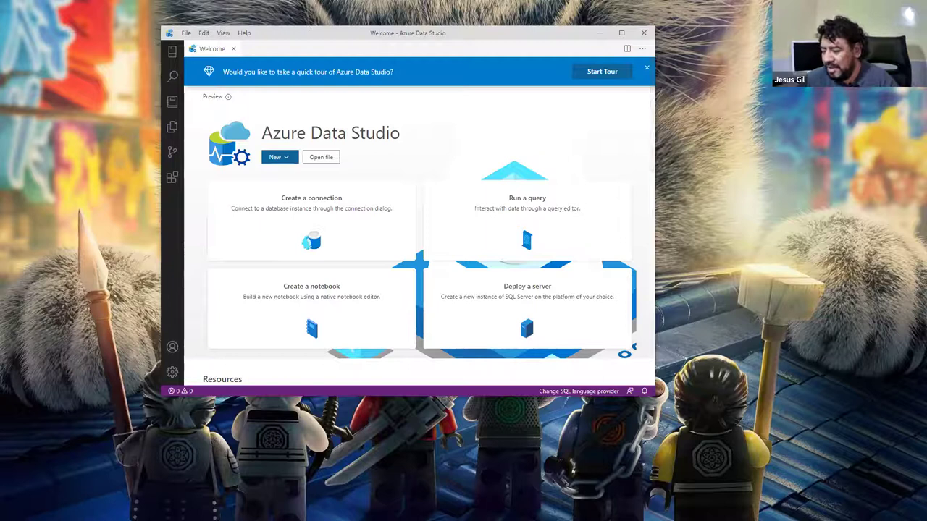
pyautogui.hotkey('alt', 'Tab')
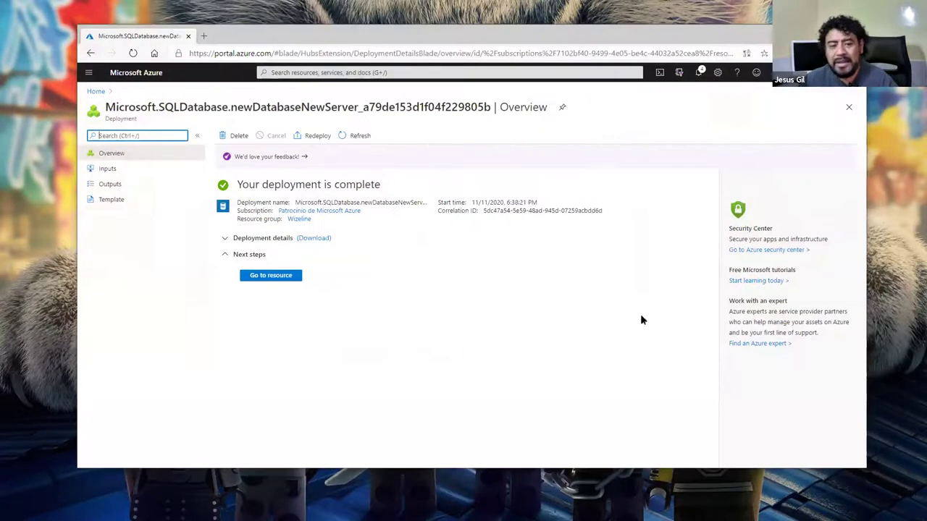
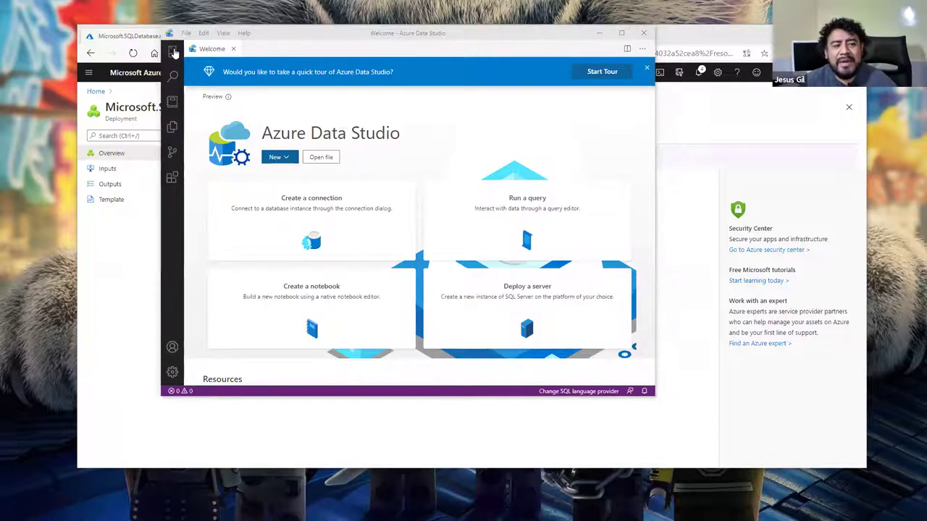
# Connect to wizeline.database.windows.net using SQL Login authentication and the account password.
pyautogui.click(173, 52)
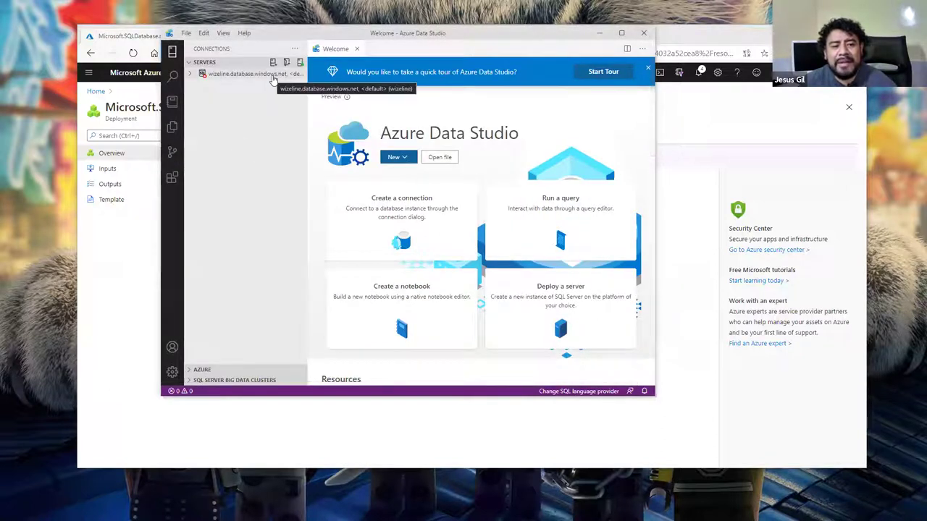
pyautogui.doubleClick(234, 79)
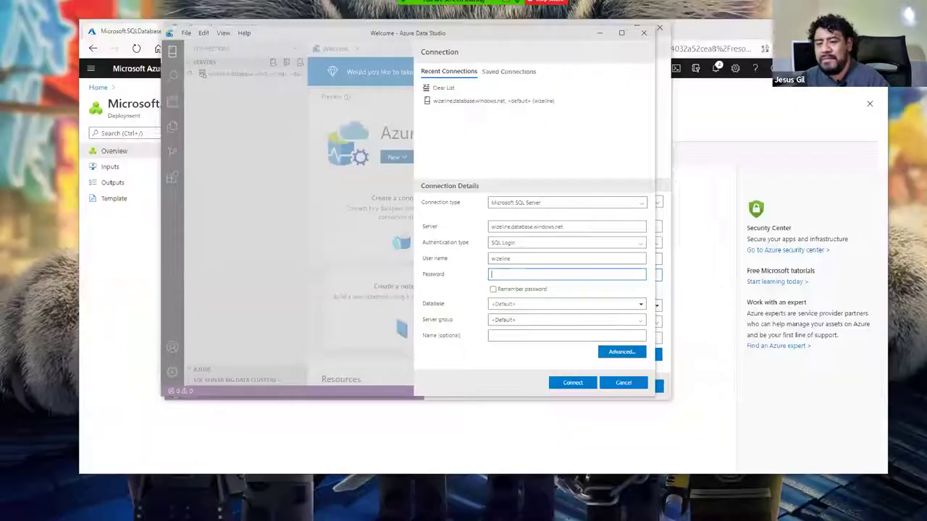
pyautogui.click(528, 54)
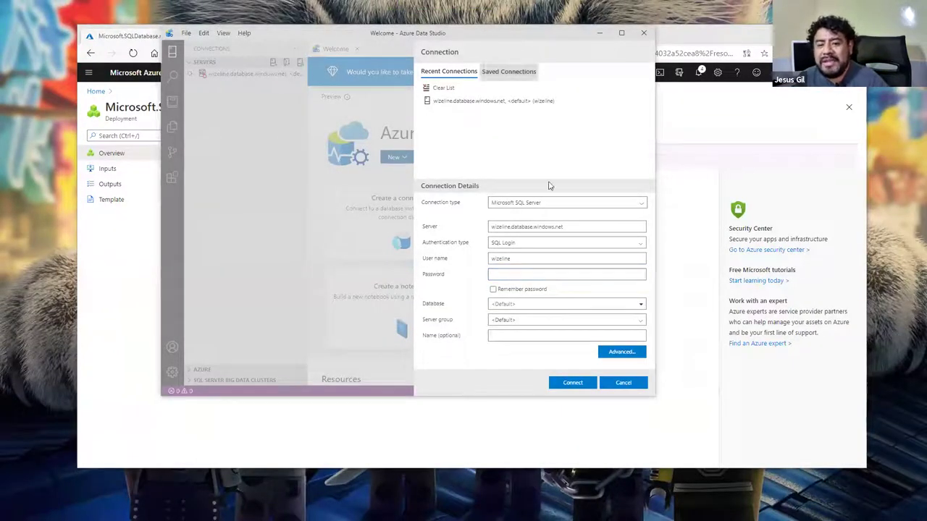
pyautogui.click(563, 244)
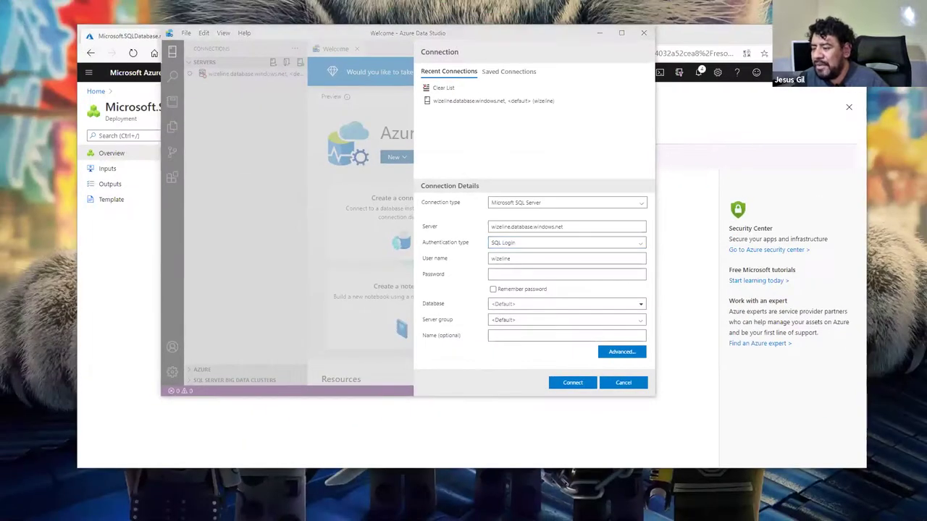
pyautogui.click(529, 275)
pyautogui.hotkey('ctrl', 'v')
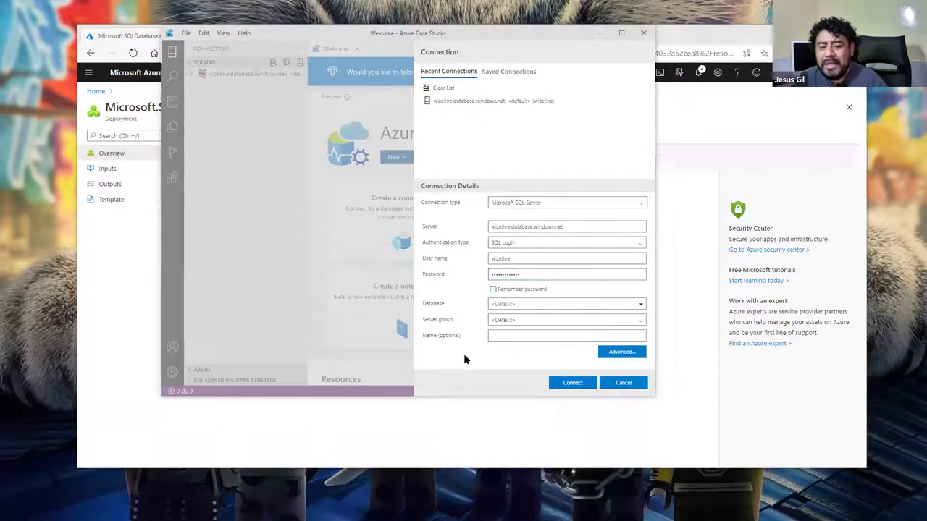
pyautogui.click(574, 384)
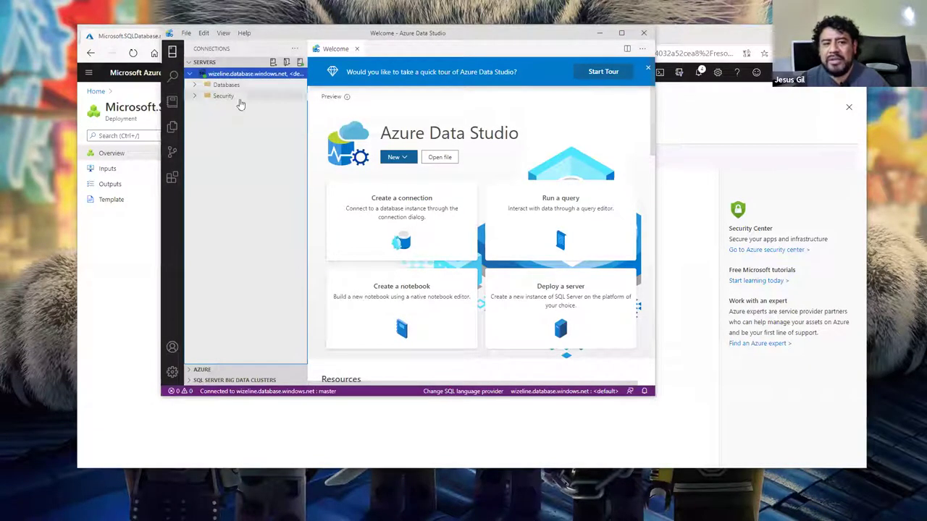
# Dismiss the quick tour banner and expand the server's Databases list.
pyautogui.click(647, 67)
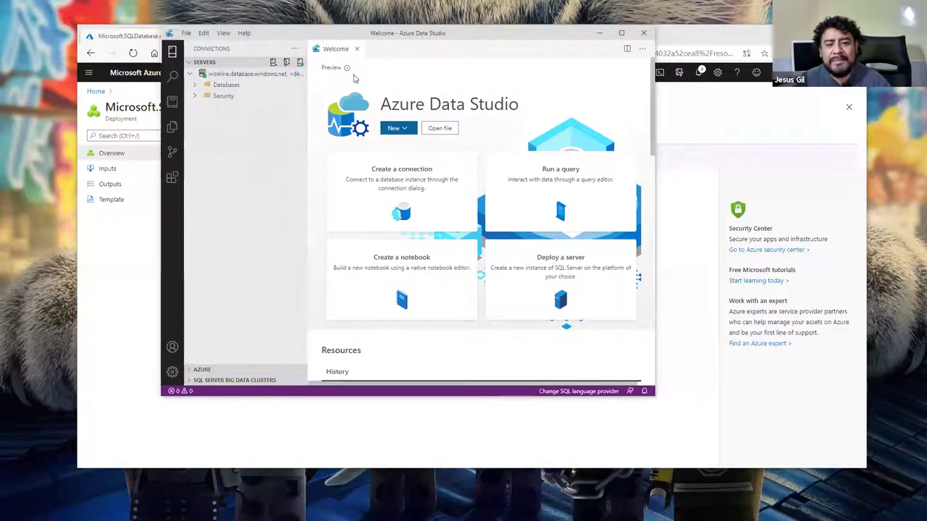
pyautogui.click(225, 87)
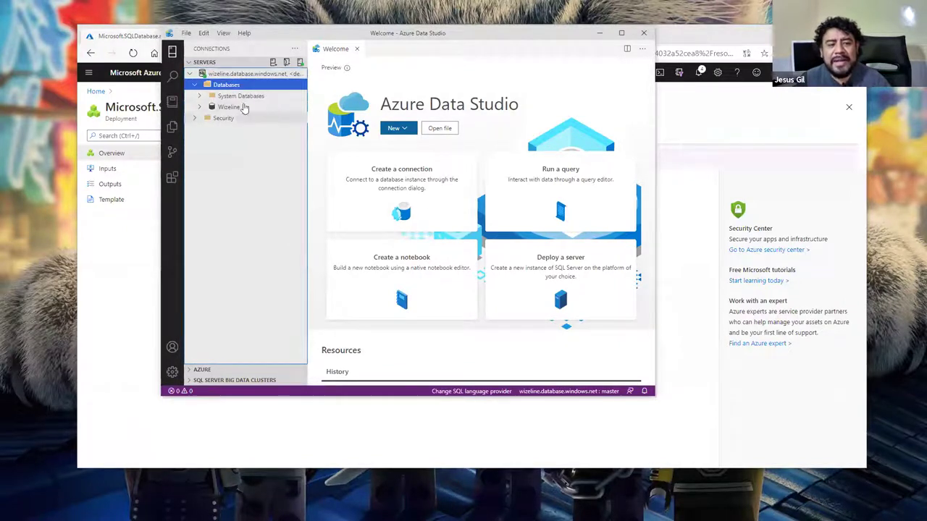
pyautogui.click(250, 96)
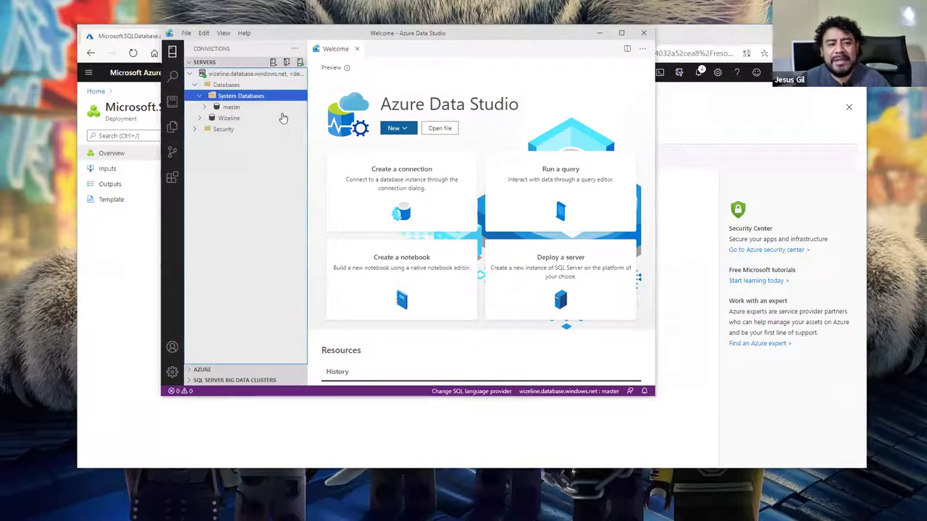
pyautogui.click(233, 96)
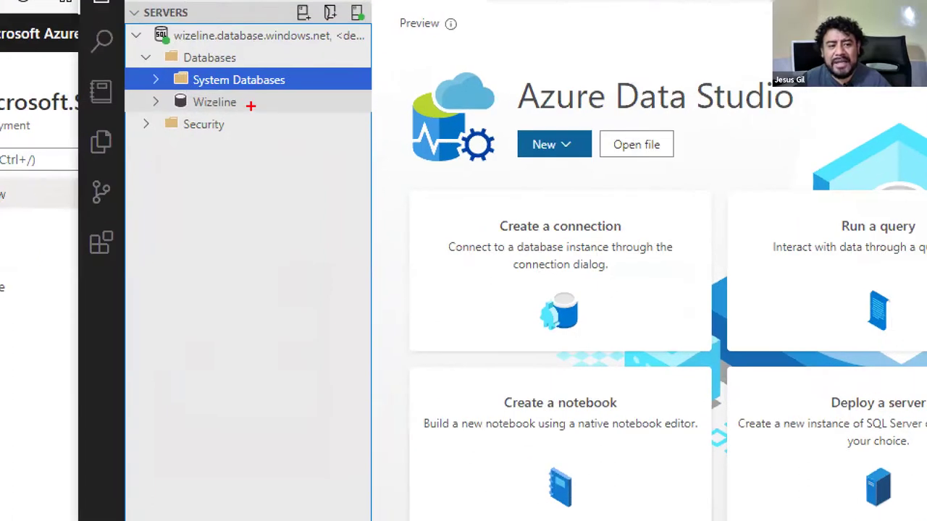
pyautogui.moveTo(245, 107); pyautogui.dragTo(263, 149)
# Open the Wizeline database dashboard from the server tree.
pyautogui.click(216, 102)
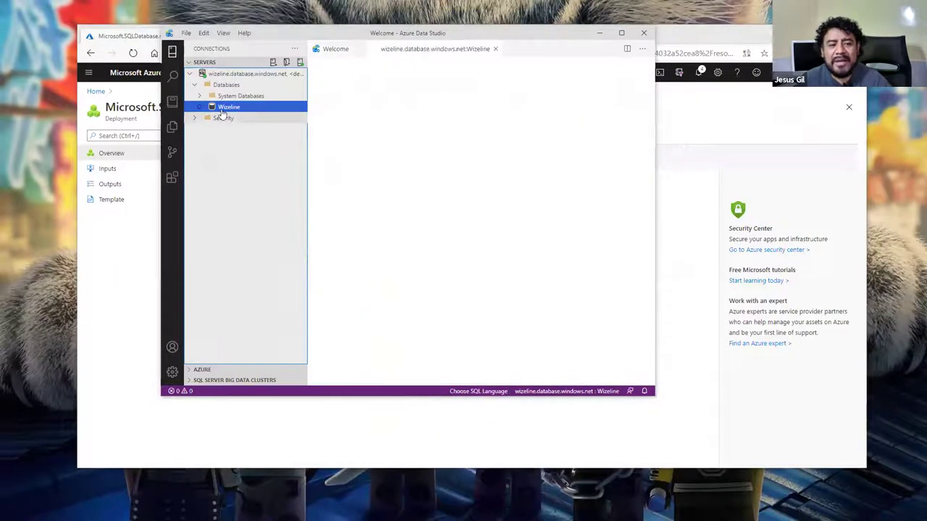
pyautogui.doubleClick(224, 108)
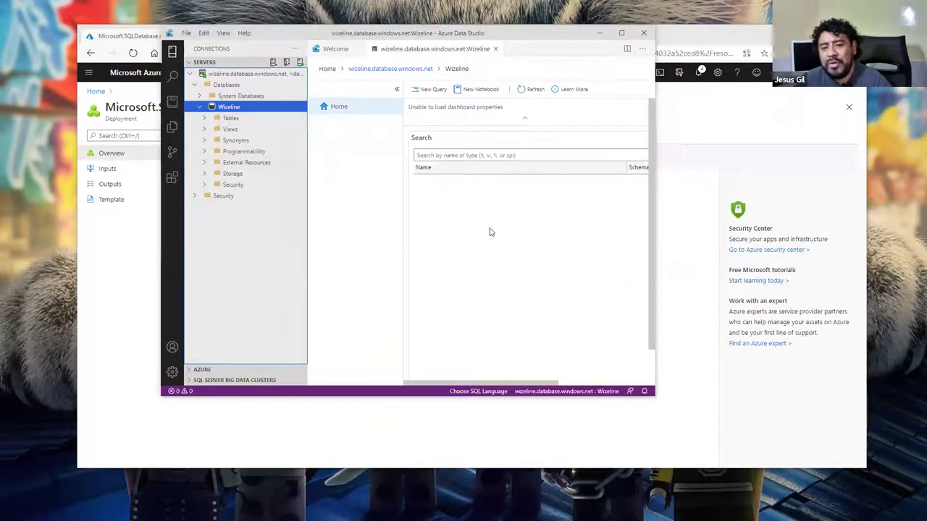
pyautogui.click(230, 119)
pyautogui.click(213, 118)
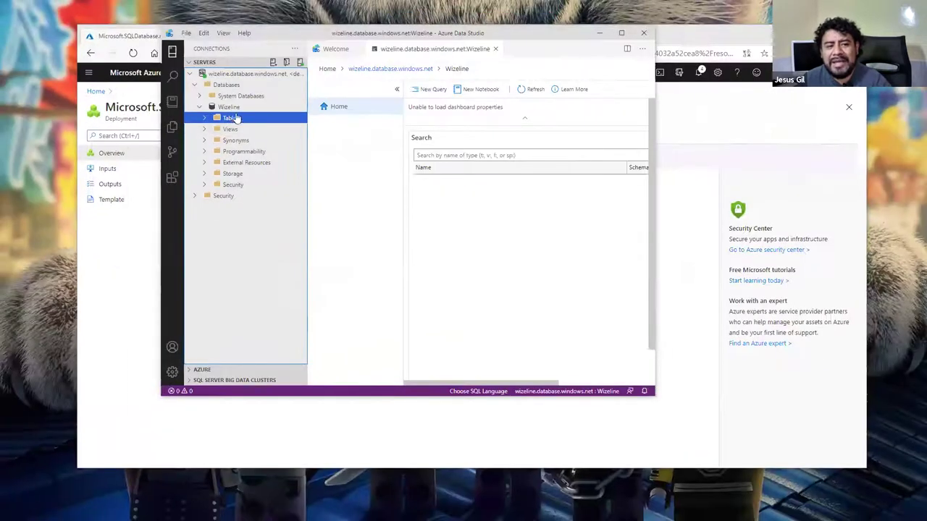
pyautogui.click(199, 106)
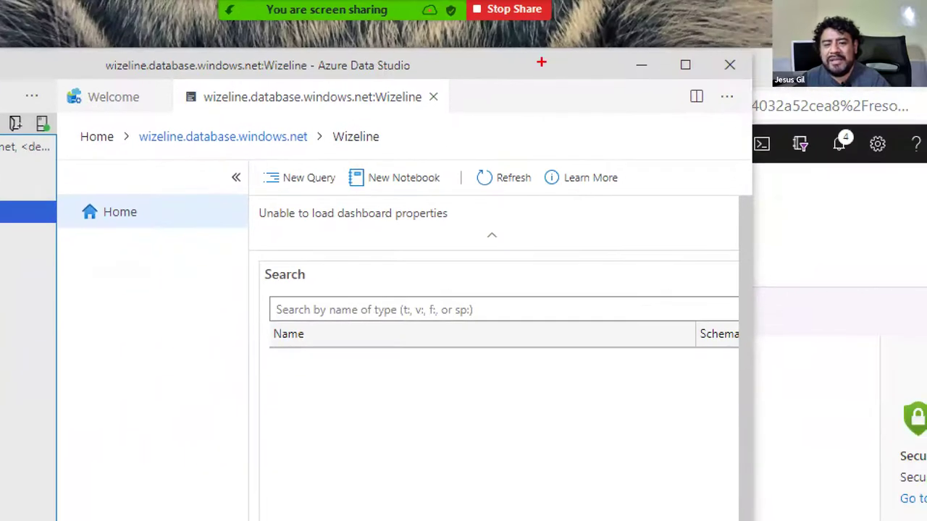
pyautogui.moveTo(366, 120); pyautogui.dragTo(387, 90)
pyautogui.moveTo(413, 194); pyautogui.dragTo(443, 227)
pyautogui.press('Escape')
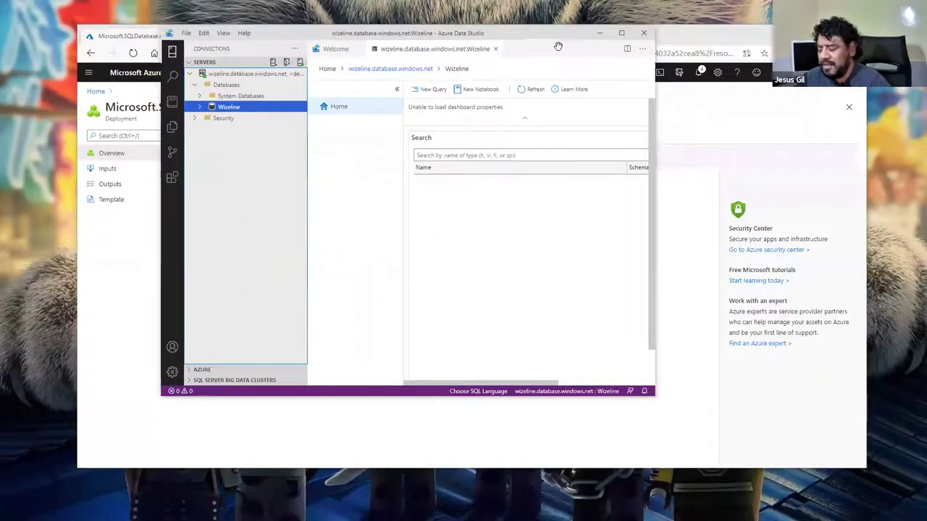
pyautogui.click(432, 90)
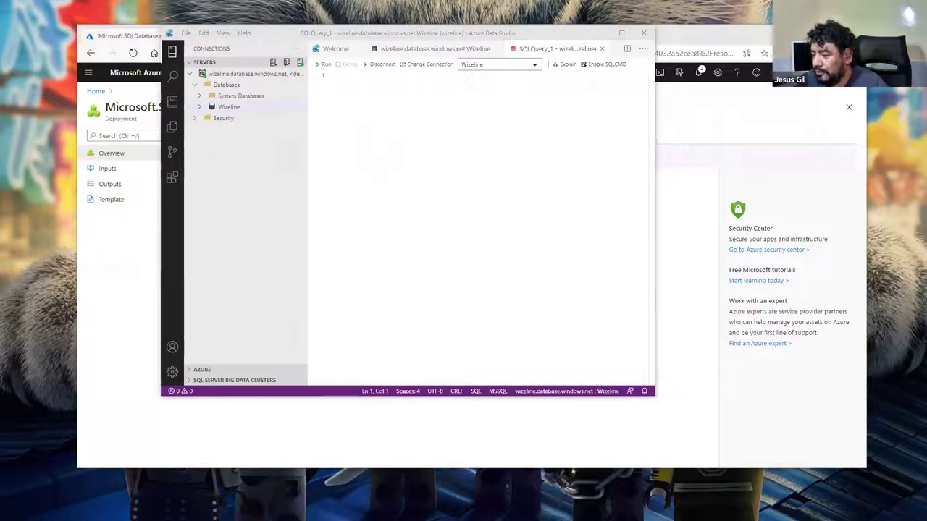
pyautogui.moveTo(795, 161); pyautogui.dragTo(474, 209)
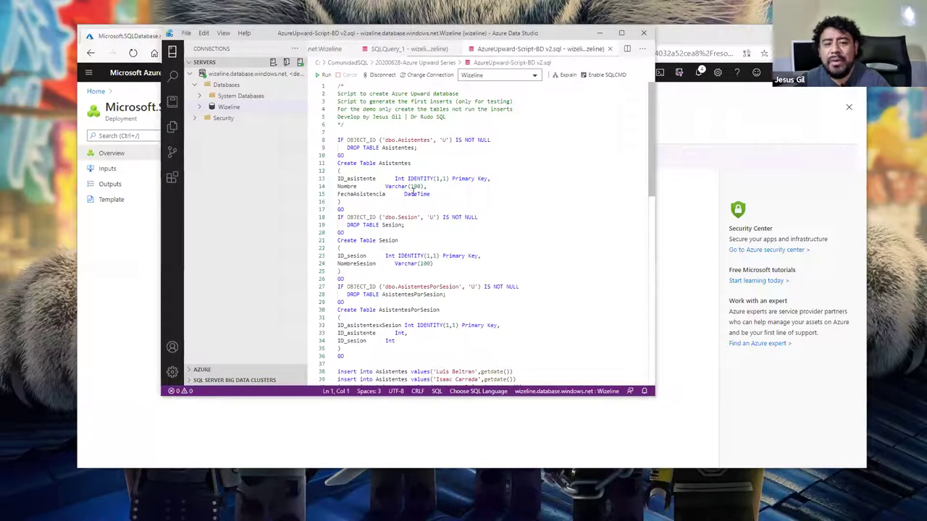
pyautogui.scroll(-1, 440, 201)
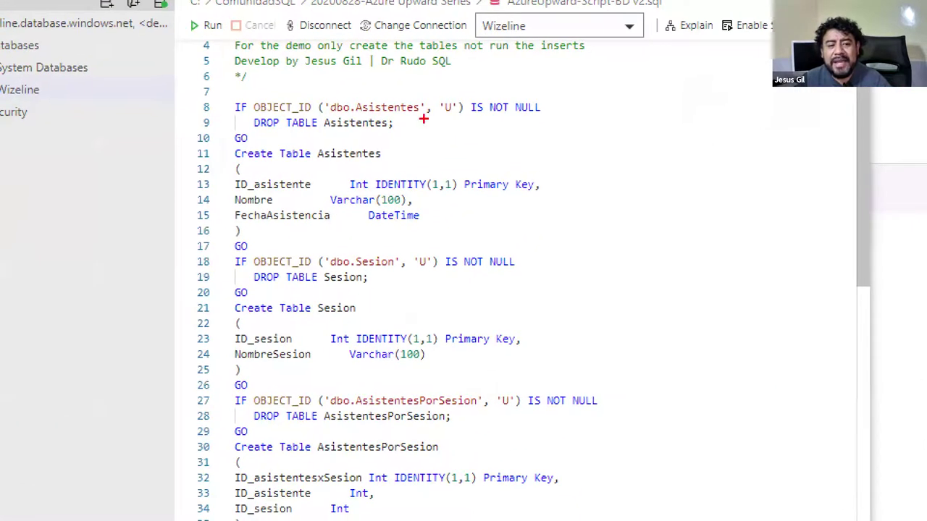
pyautogui.moveTo(215, 98)
pyautogui.mouseDown()
pyautogui.moveTo(549, 192)
pyautogui.moveTo(598, 251)
pyautogui.mouseUp()
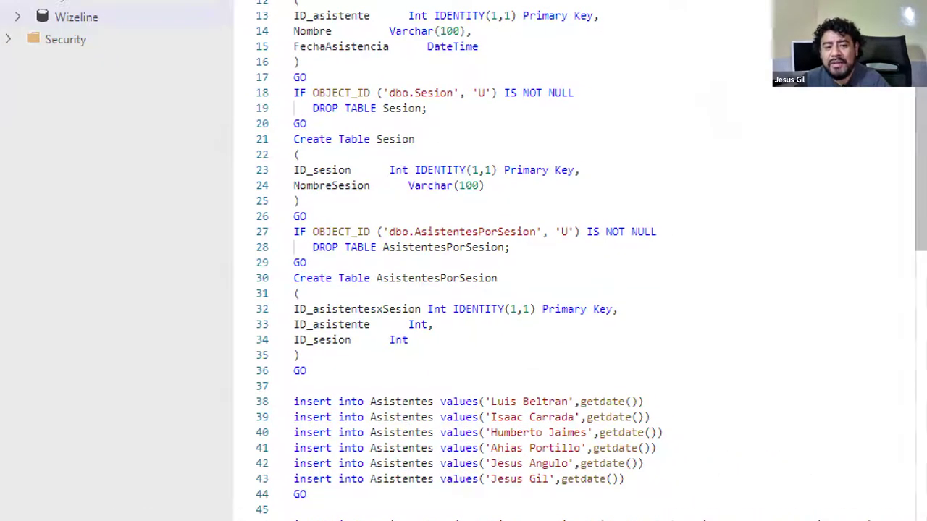
pyautogui.moveTo(319, 151)
pyautogui.mouseDown()
pyautogui.moveTo(329, 170)
pyautogui.moveTo(530, 210)
pyautogui.mouseUp()
pyautogui.moveTo(617, 225); pyautogui.dragTo(628, 218)
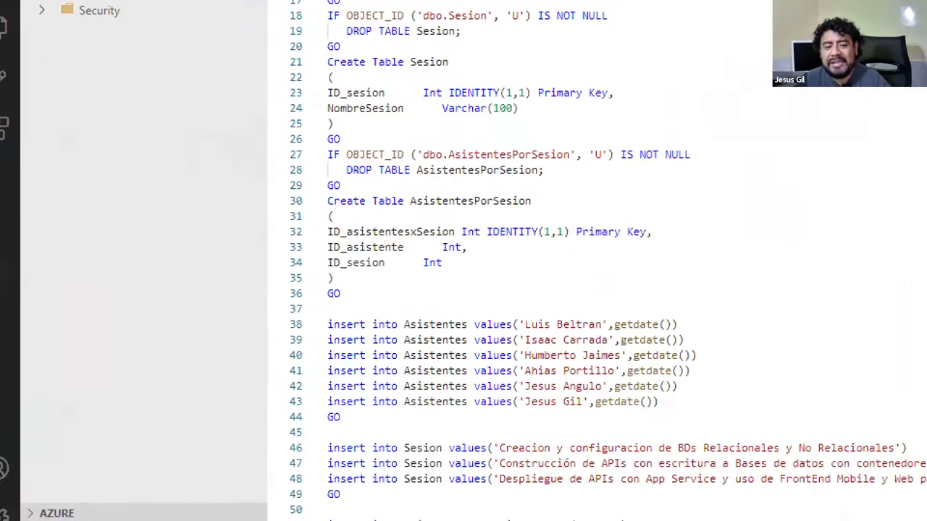
pyautogui.moveTo(296, 177)
pyautogui.mouseDown()
pyautogui.moveTo(558, 307)
pyautogui.moveTo(665, 298)
pyautogui.mouseUp()
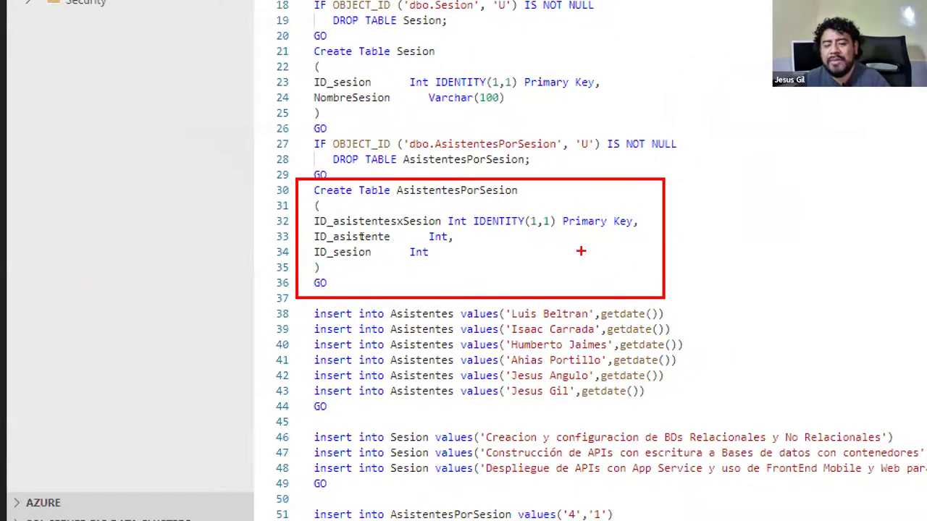
pyautogui.scroll(-4, 455, 316)
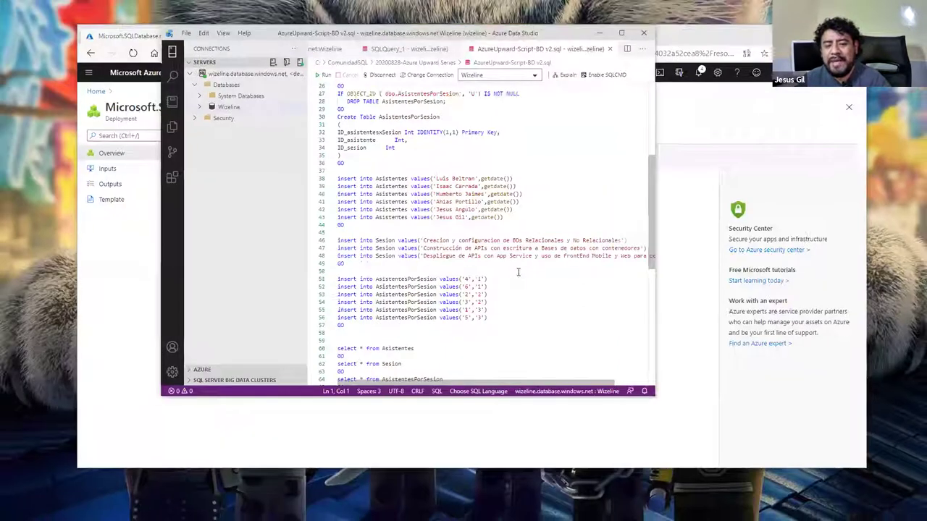
pyautogui.scroll(-3, 516, 273)
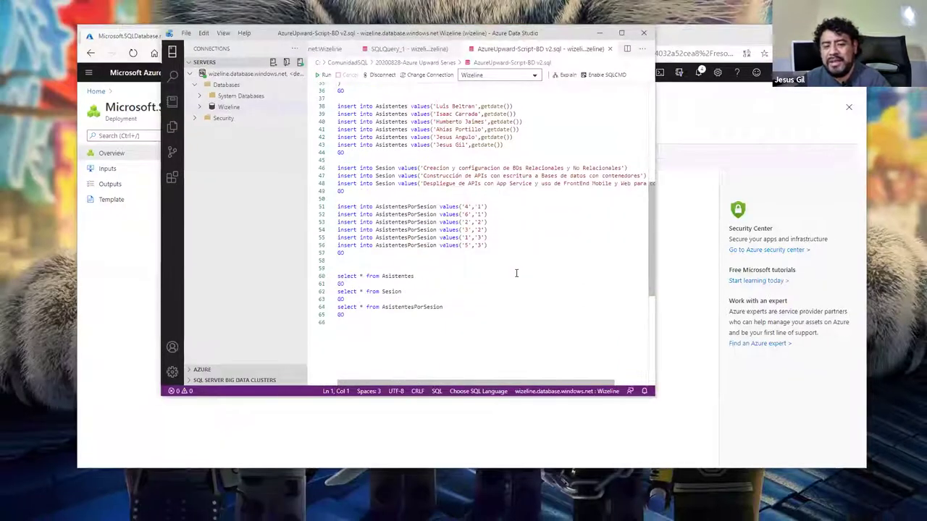
pyautogui.scroll(2, 516, 273)
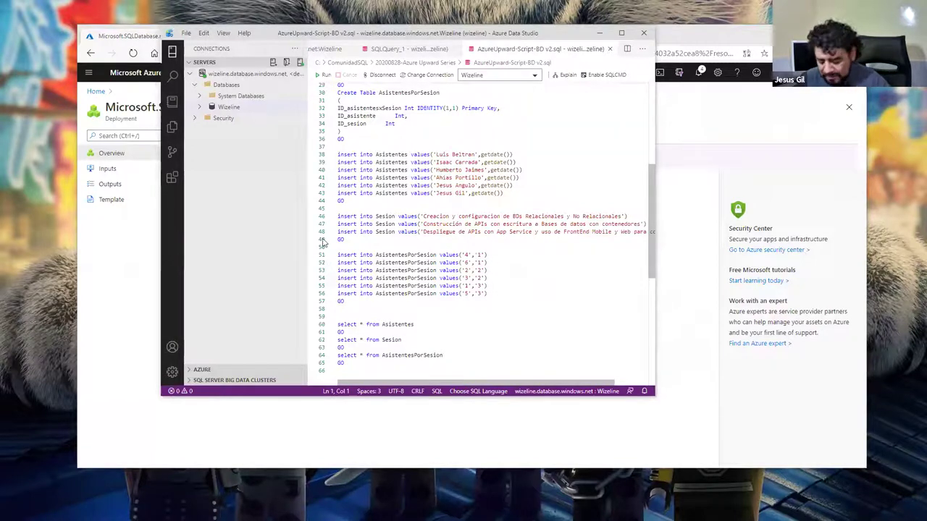
pyautogui.scroll(9, 372, 132)
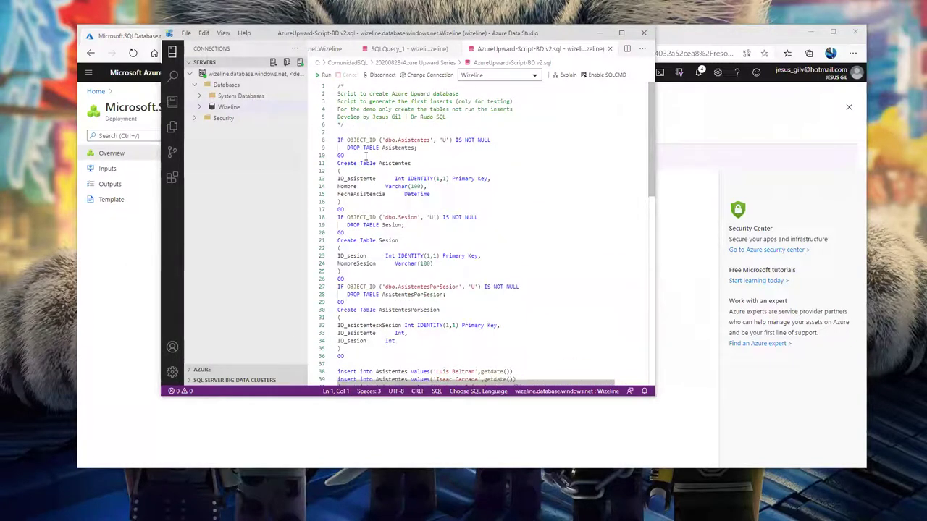
# Run script lines 8–57 on Wizeline, then list the new Asistentes, Sesion and AsistentesPorSesion tables.
pyautogui.click(346, 140)
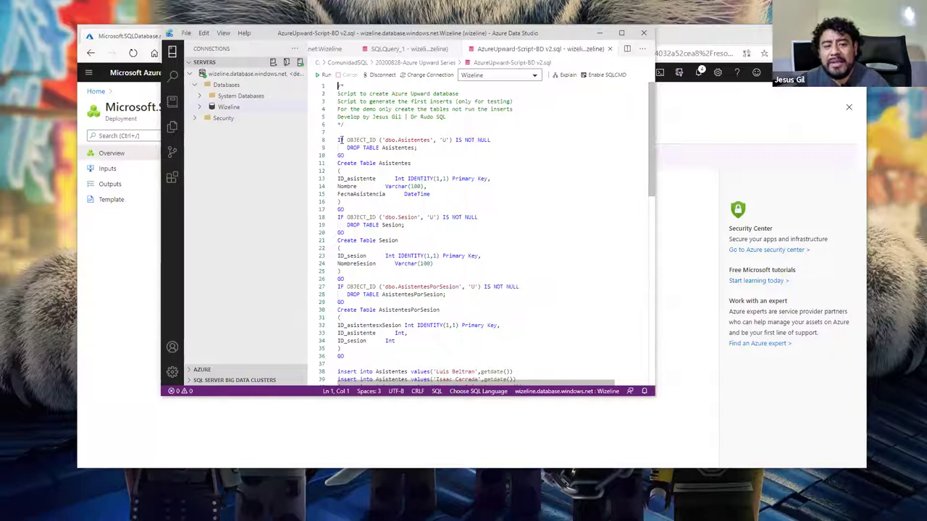
pyautogui.press('Home')
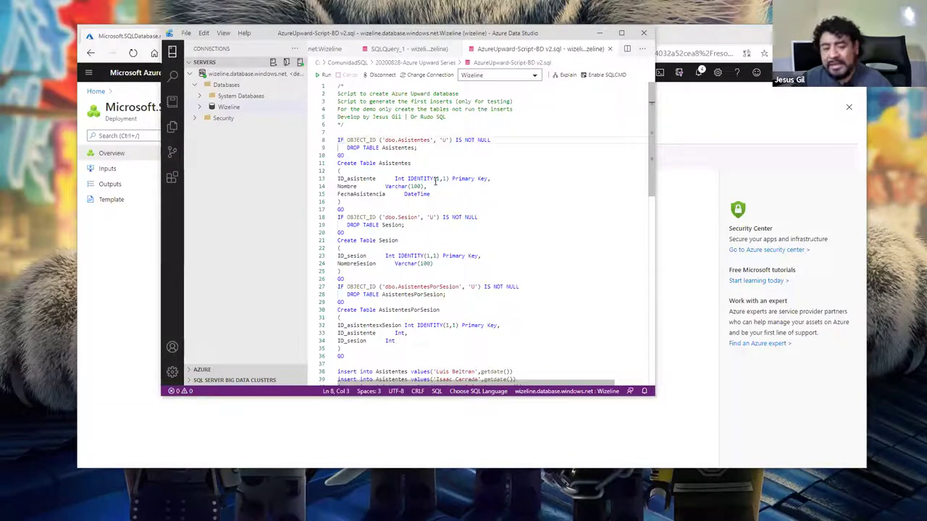
pyautogui.hotkey('shift', 'Down')
pyautogui.hotkey('shift', 'Down')
pyautogui.hotkey('shift', 'Down')
pyautogui.hotkey('shift', 'Down')
pyautogui.hotkey('shift', 'Down')
pyautogui.hotkey('shift', 'Down')
pyautogui.hotkey('shift', 'Down')
pyautogui.hotkey('shift', 'Down')
pyautogui.hotkey('shift', 'Down')
pyautogui.hotkey('shift', 'Down')
pyautogui.hotkey('shift', 'Down')
pyautogui.hotkey('shift', 'Down')
pyautogui.hotkey('shift', 'Down')
pyautogui.hotkey('shift', 'Down')
pyautogui.hotkey('shift', 'Down')
pyautogui.hotkey('shift', 'Down')
pyautogui.hotkey('shift', 'Down')
pyautogui.hotkey('shift', 'Down')
pyautogui.hotkey('shift', 'Down')
pyautogui.hotkey('shift', 'Down')
pyautogui.hotkey('shift', 'Down')
pyautogui.hotkey('shift', 'Down')
pyautogui.hotkey('shift', 'Down')
pyautogui.hotkey('shift', 'Down')
pyautogui.hotkey('shift', 'Down')
pyautogui.hotkey('shift', 'Down')
pyautogui.hotkey('shift', 'Down')
pyautogui.hotkey('shift', 'Down')
pyautogui.hotkey('shift', 'Down')
pyautogui.hotkey('shift', 'Down')
pyautogui.hotkey('shift', 'Down')
pyautogui.hotkey('shift', 'Down')
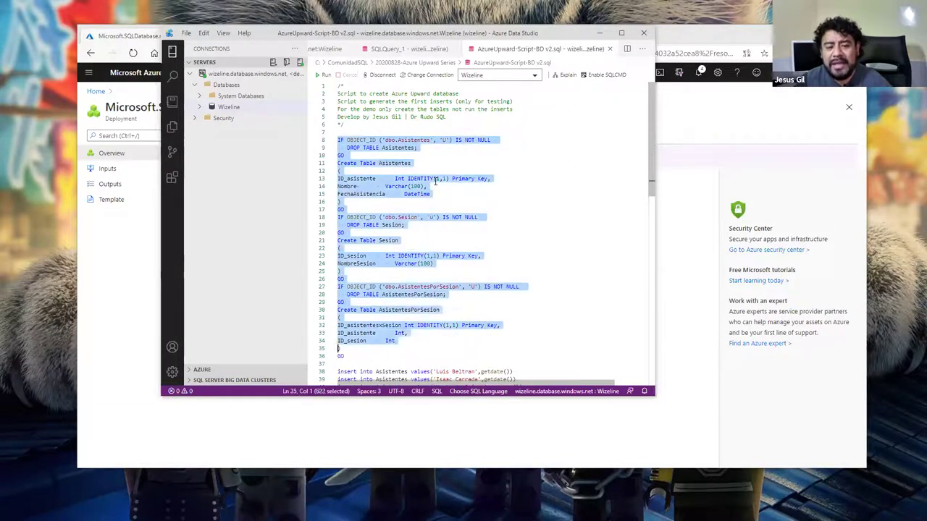
pyautogui.hotkey('shift', 'Up')
pyautogui.hotkey('shift', 'Up')
pyautogui.hotkey('shift', 'Up')
pyautogui.hotkey('shift', 'Up')
pyautogui.hotkey('shift', 'Up')
pyautogui.hotkey('shift', 'Up')
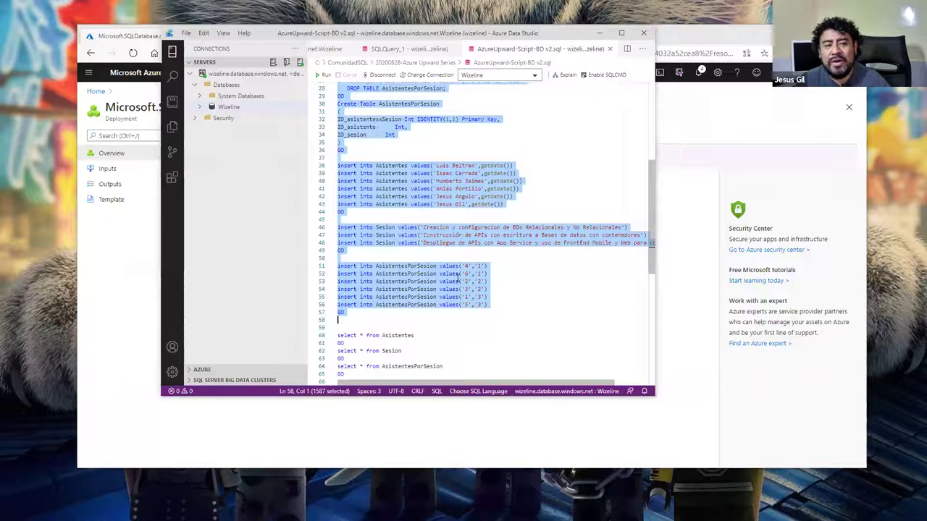
pyautogui.click(325, 75)
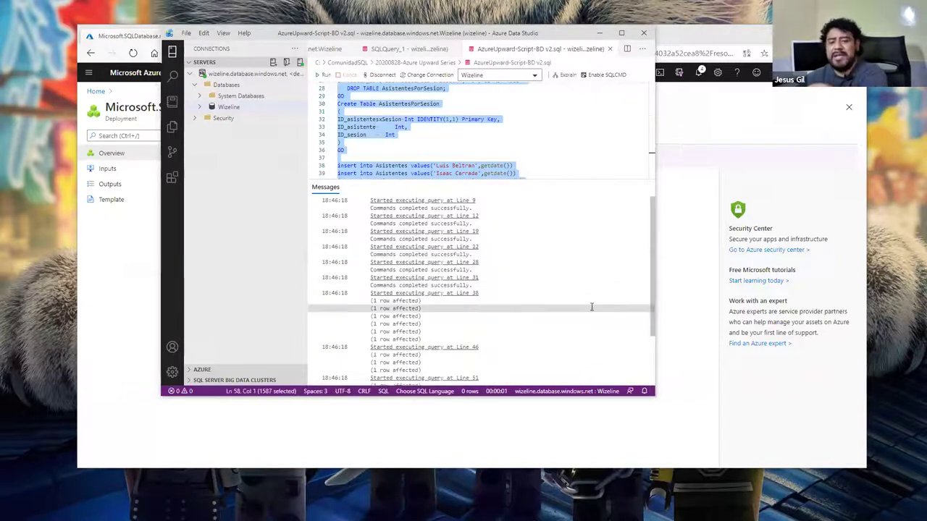
pyautogui.click(199, 107)
pyautogui.click(205, 119)
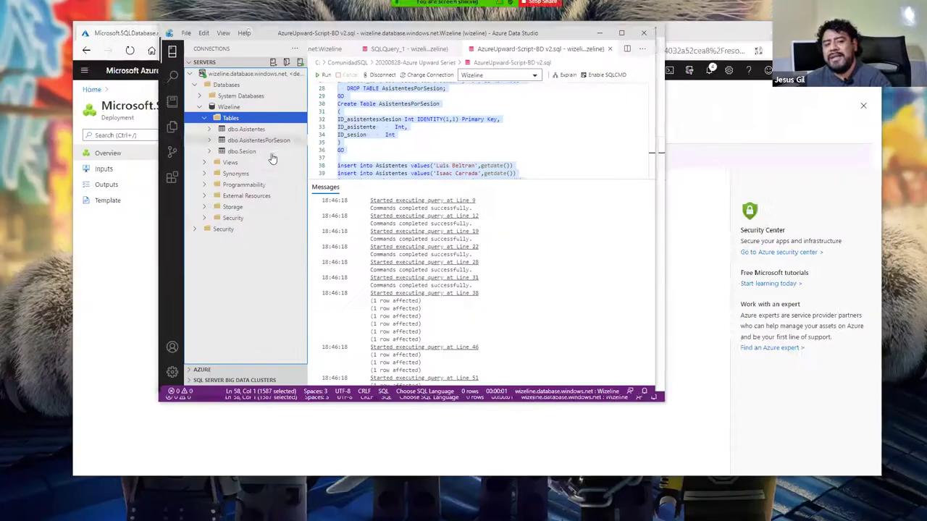
# Run the select * query on Asistentes and view its rows in the Results grid.
pyautogui.scroll(-2, 454, 150)
pyautogui.scroll(-7, 455, 150)
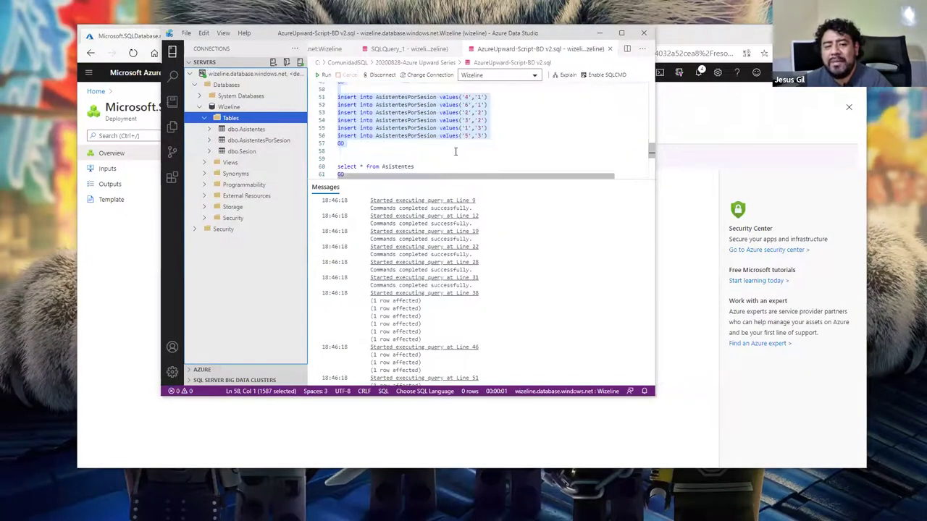
pyautogui.moveTo(338, 134); pyautogui.dragTo(333, 120)
pyautogui.press('F5')
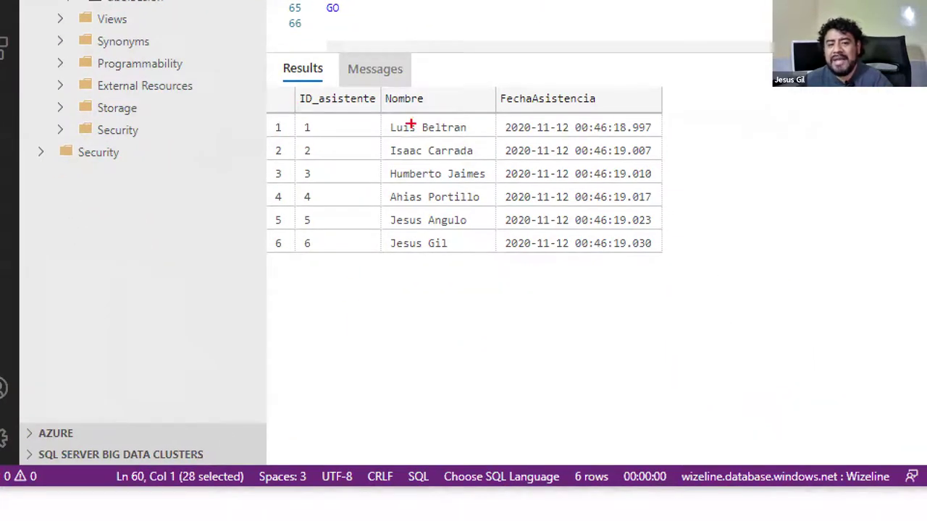
pyautogui.moveTo(489, 94)
pyautogui.mouseDown()
pyautogui.moveTo(616, 277)
pyautogui.moveTo(706, 286)
pyautogui.mouseUp()
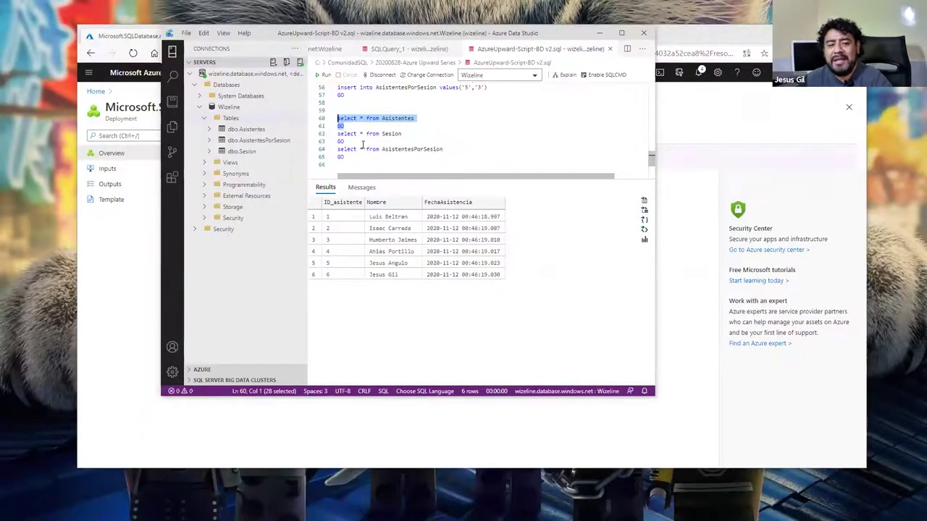
# Run the Sesion and AsistentesPorSesion queries, returning 3 and 6 rows.
pyautogui.moveTo(345, 141); pyautogui.dragTo(312, 134)
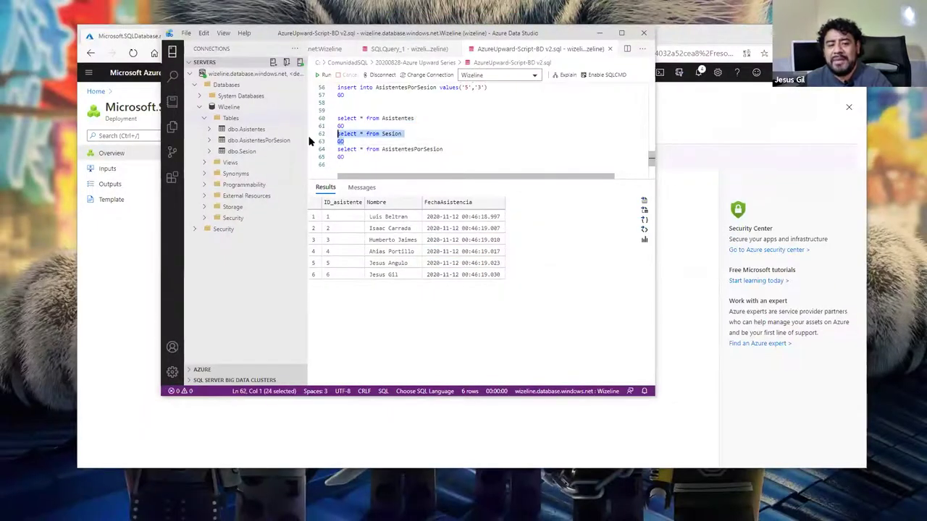
pyautogui.click(325, 75)
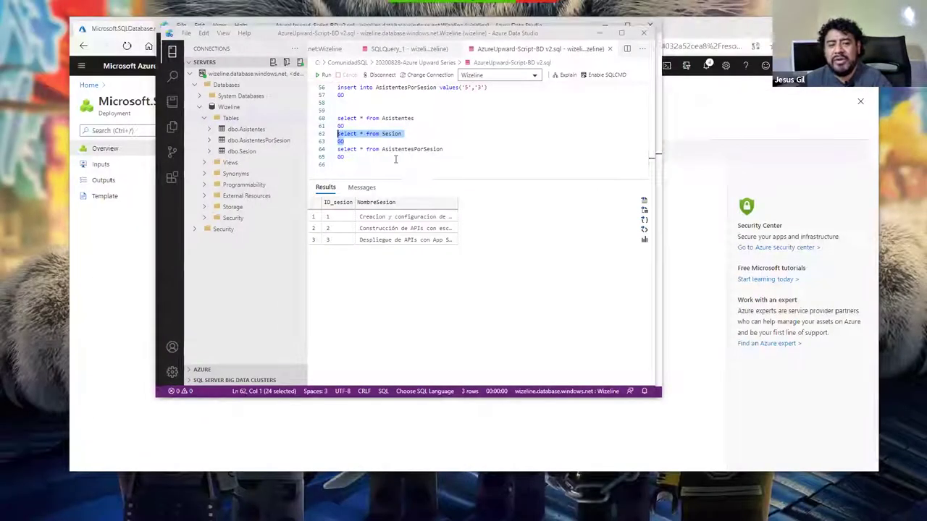
pyautogui.moveTo(344, 157); pyautogui.dragTo(290, 149)
pyautogui.click(321, 77)
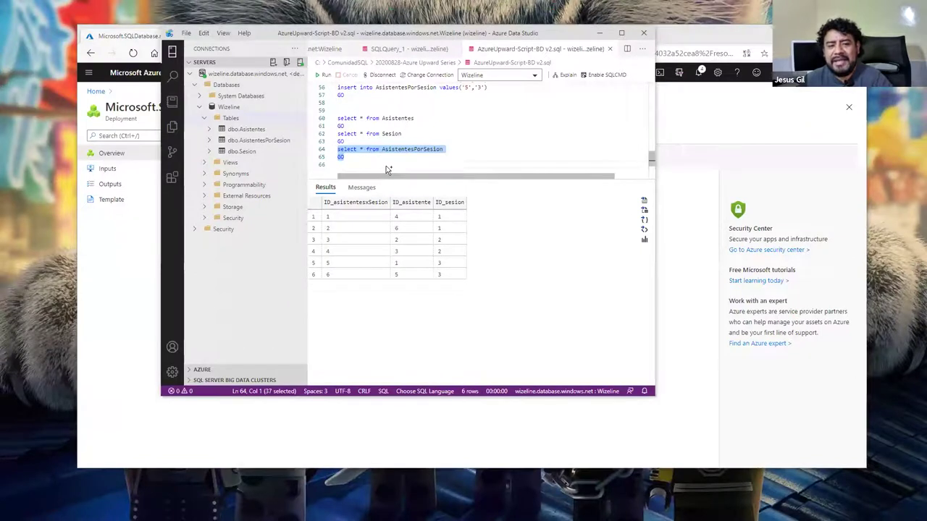
# Glance at the Azure portal deployment overview, then return to the query results.
pyautogui.click(302, 29)
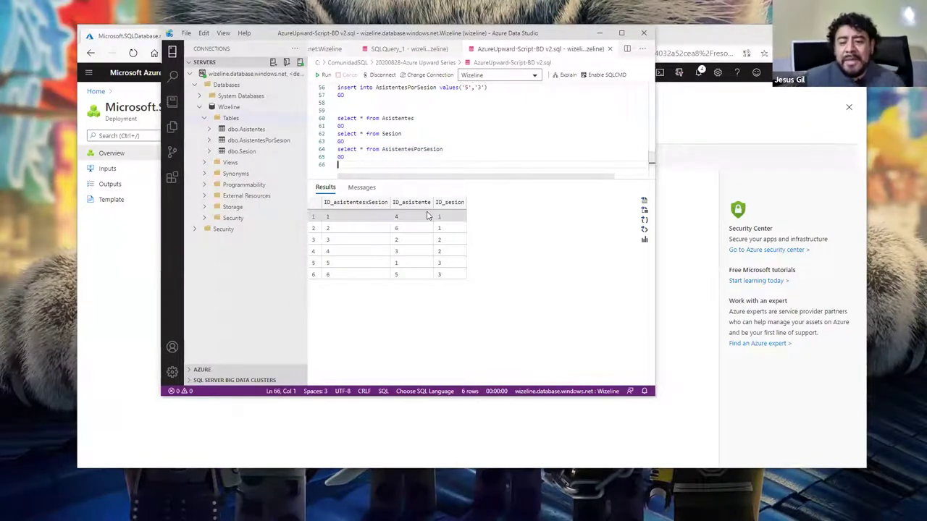
pyautogui.click(696, 46)
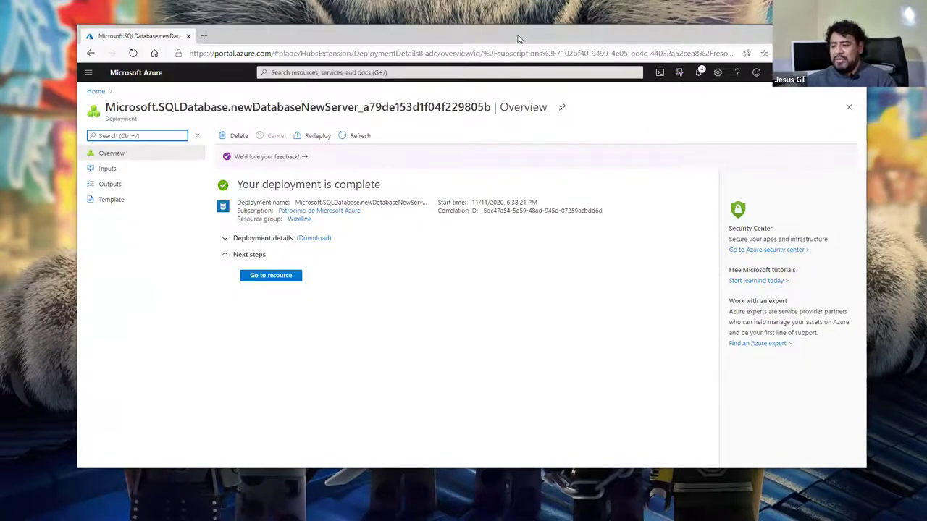
pyautogui.hotkey('alt', 'Tab')
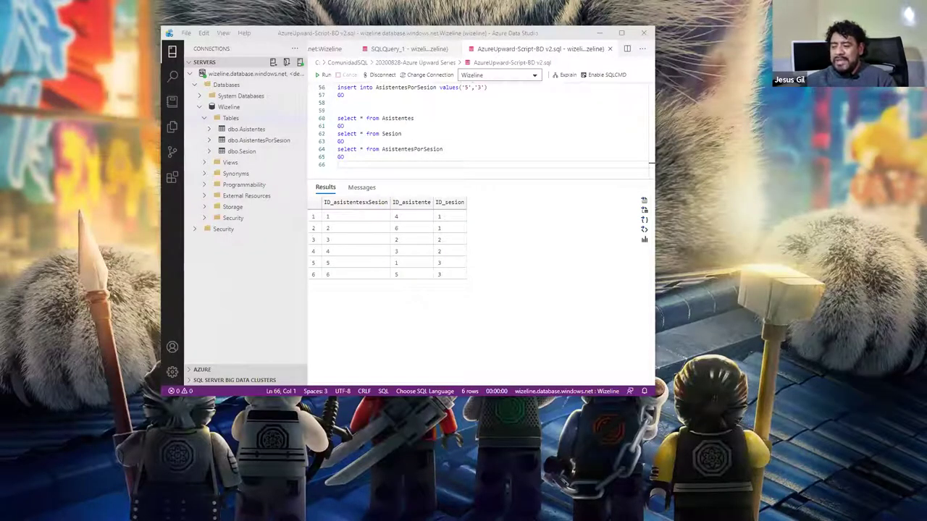
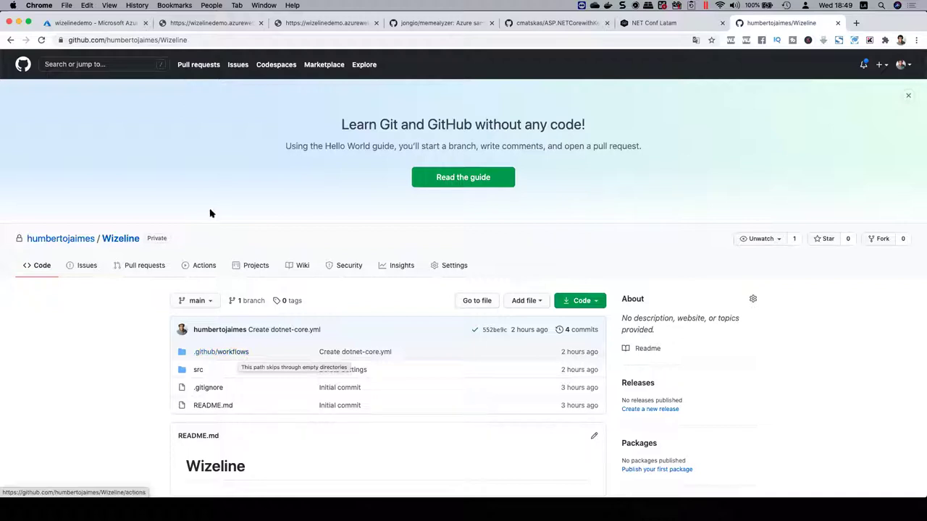
# Glance at the live wizelinedemo Asistentes JSON, then return to appsettings.json in Visual Studio.
pyautogui.click(232, 24)
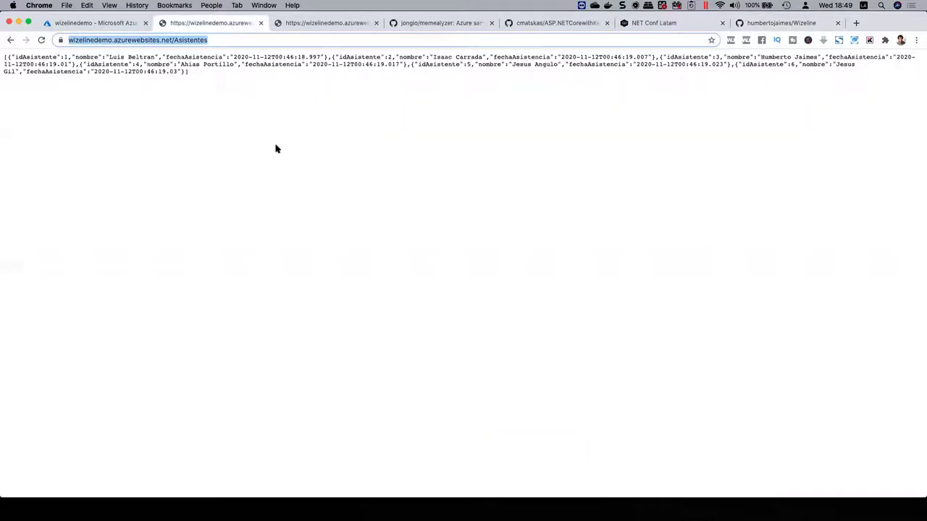
pyautogui.click(779, 24)
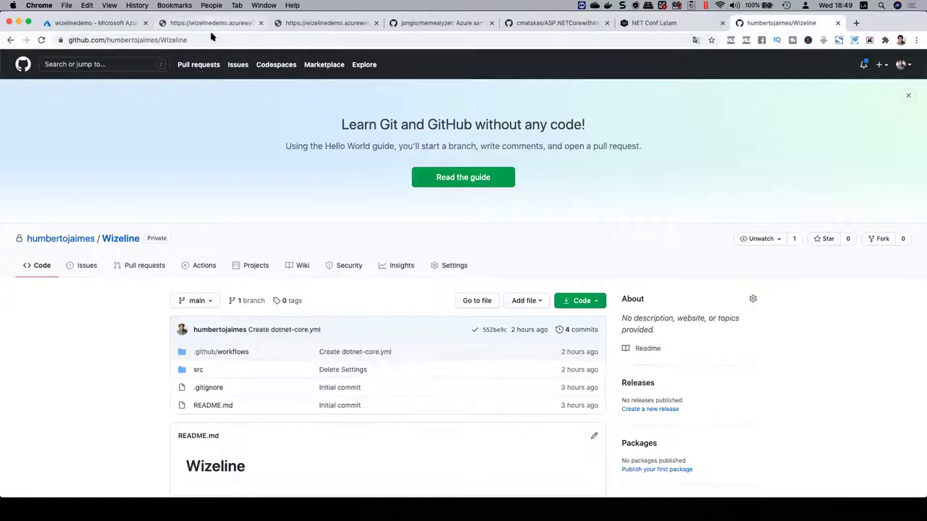
pyautogui.press('super+Tab')
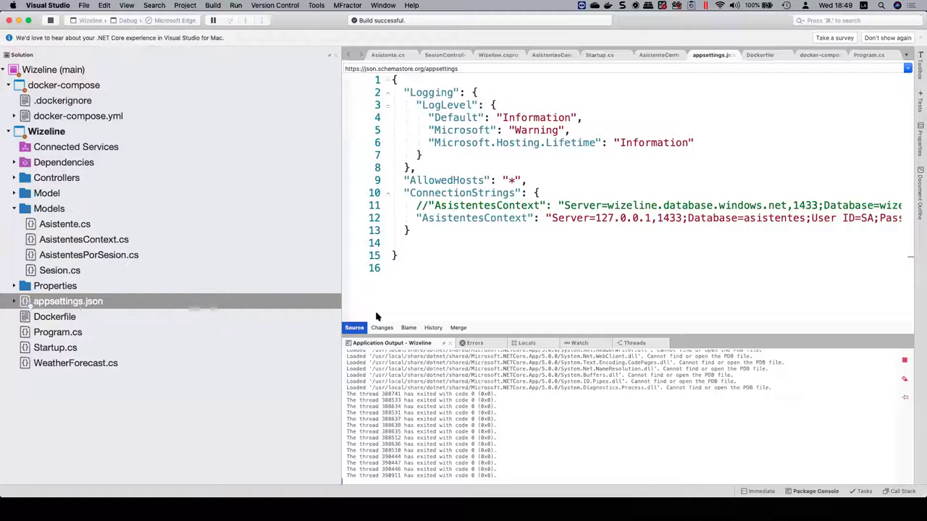
# Shrink the Application Output pane to enlarge the editor, placing the cursor on line 14.
pyautogui.moveTo(463, 334); pyautogui.dragTo(463, 427)
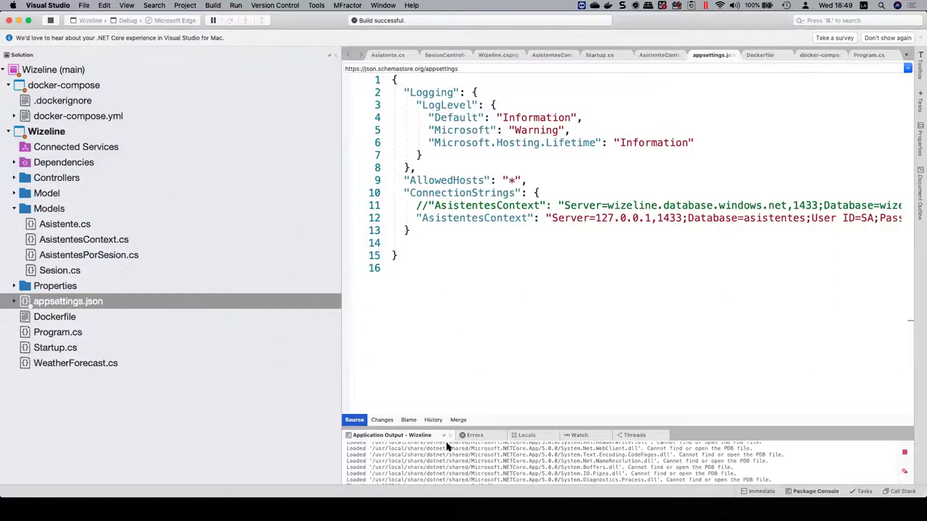
pyautogui.click(537, 239)
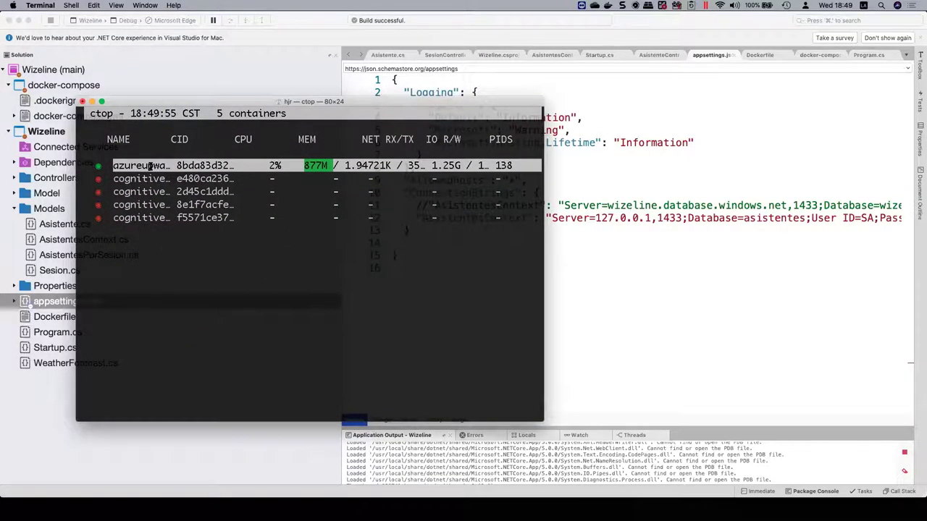
# Widen ctop and open the azureupwardapi_sqlserver details, highlighting its 0.0.0.0:1433 port mapping.
pyautogui.moveTo(545, 285); pyautogui.dragTo(922, 309)
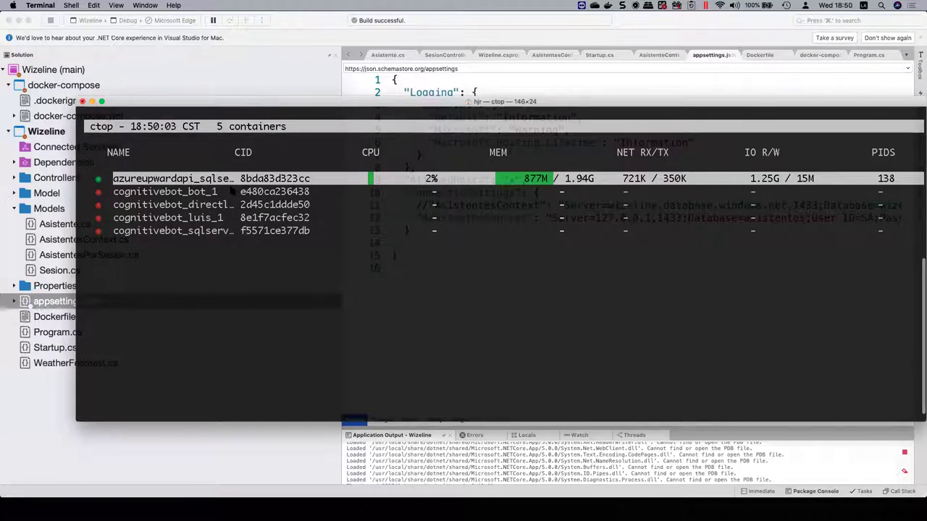
pyautogui.press('o')
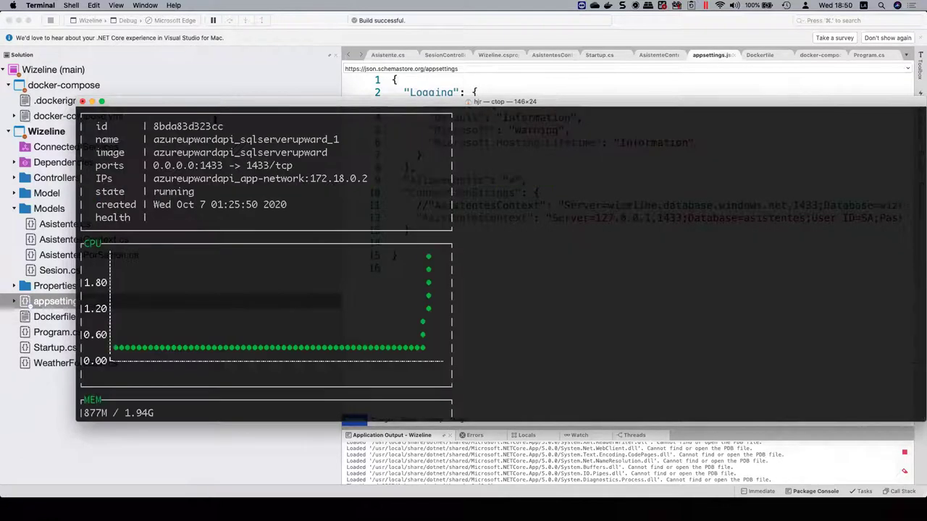
pyautogui.moveTo(223, 165); pyautogui.dragTo(152, 165)
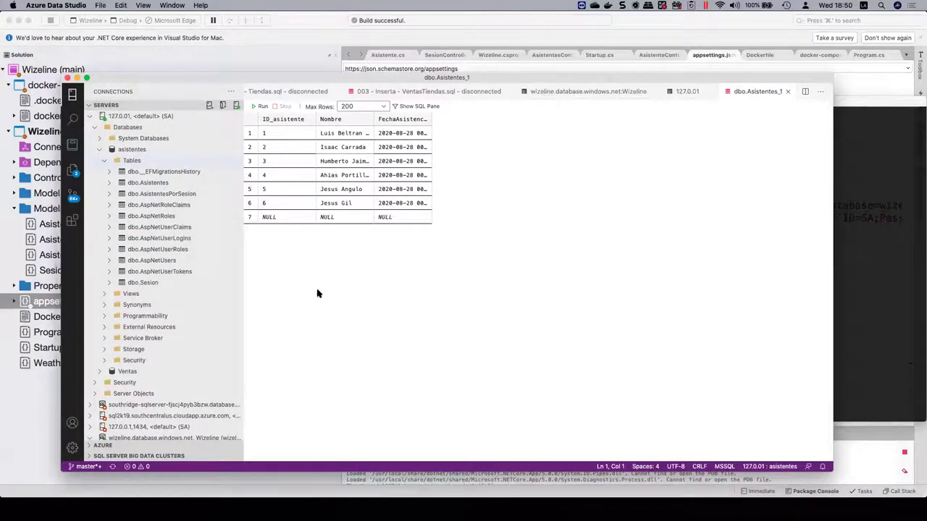
# Maximize Azure Data Studio, expand Asistentes, Sesion and AsistentesPorSesion, rerun the query, and widen Nombre.
pyautogui.doubleClick(273, 77)
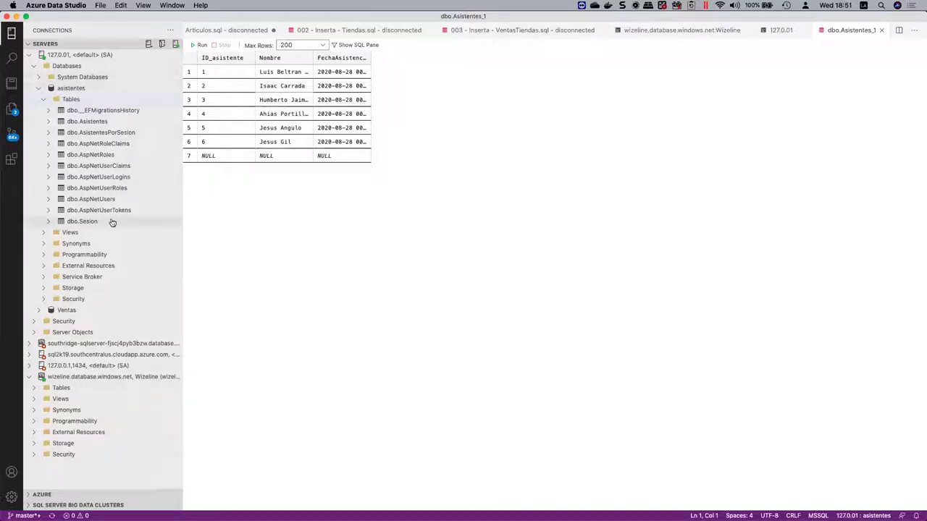
pyautogui.doubleClick(91, 122)
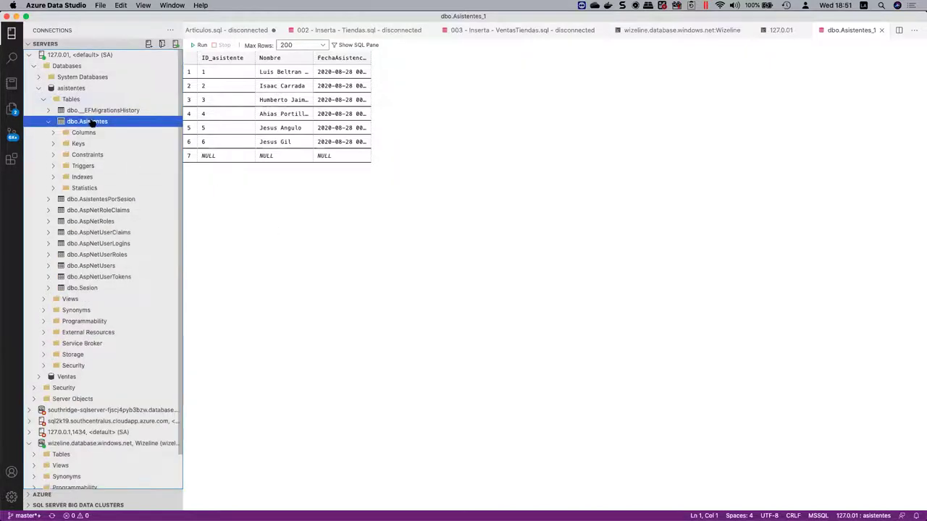
pyautogui.doubleClick(106, 289)
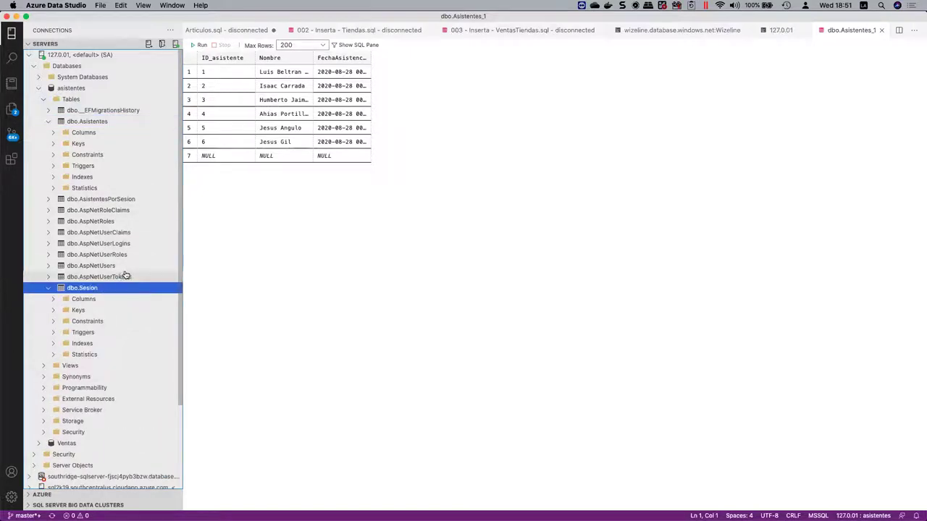
pyautogui.doubleClick(119, 200)
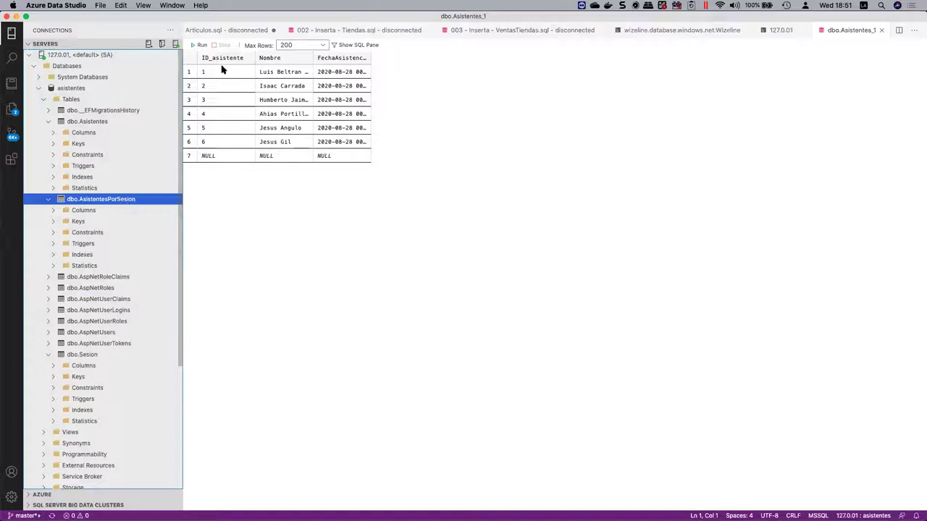
pyautogui.click(199, 45)
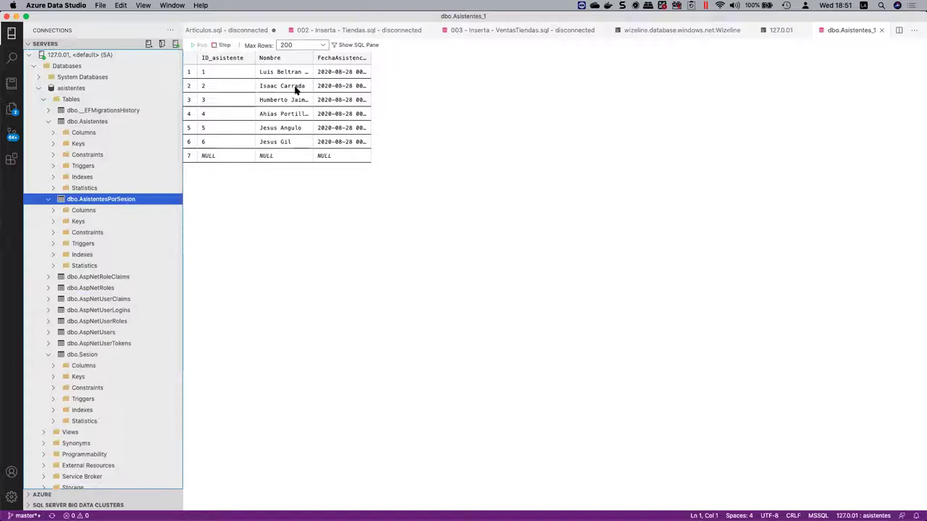
pyautogui.click(313, 62)
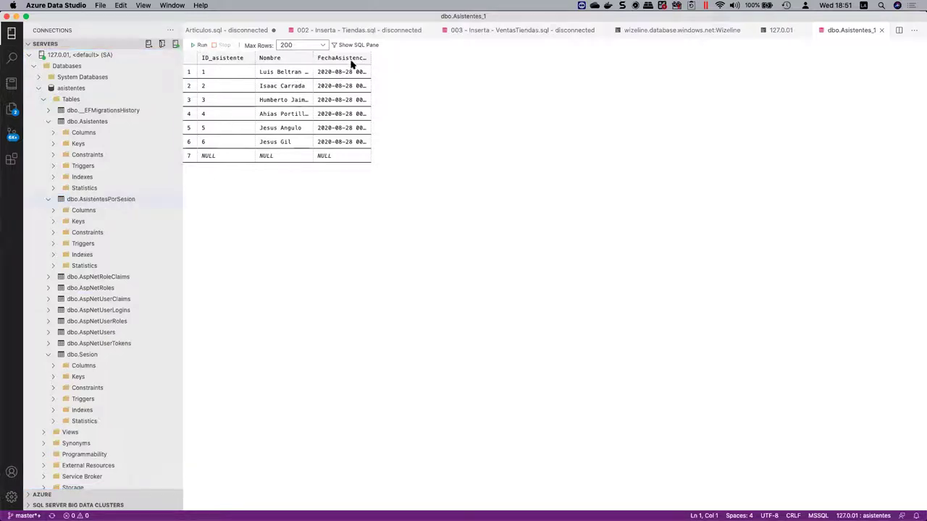
pyautogui.moveTo(310, 58); pyautogui.dragTo(331, 60)
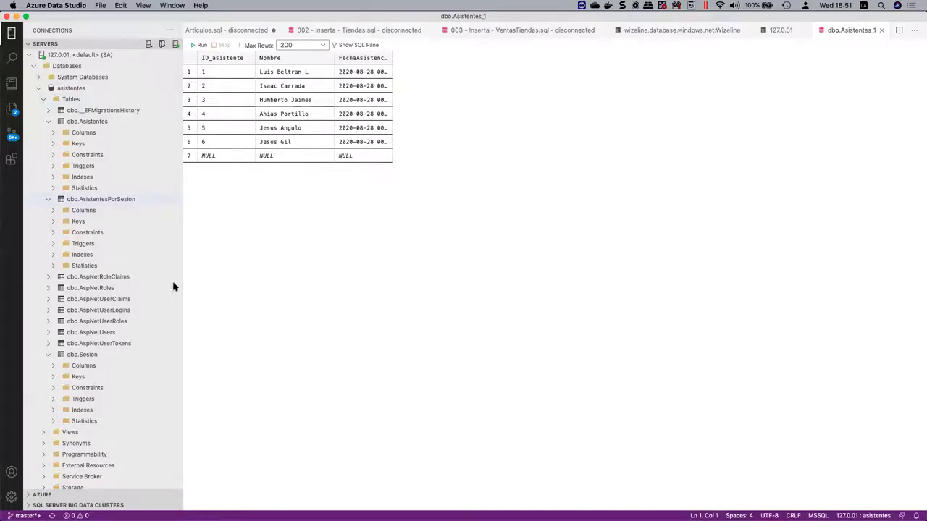
# In Chrome, select all of the live /Asistentes JSON from wizelinedemo.
pyautogui.press('super+Tab')
pyautogui.click(164, 23)
pyautogui.tripleClick(144, 57)
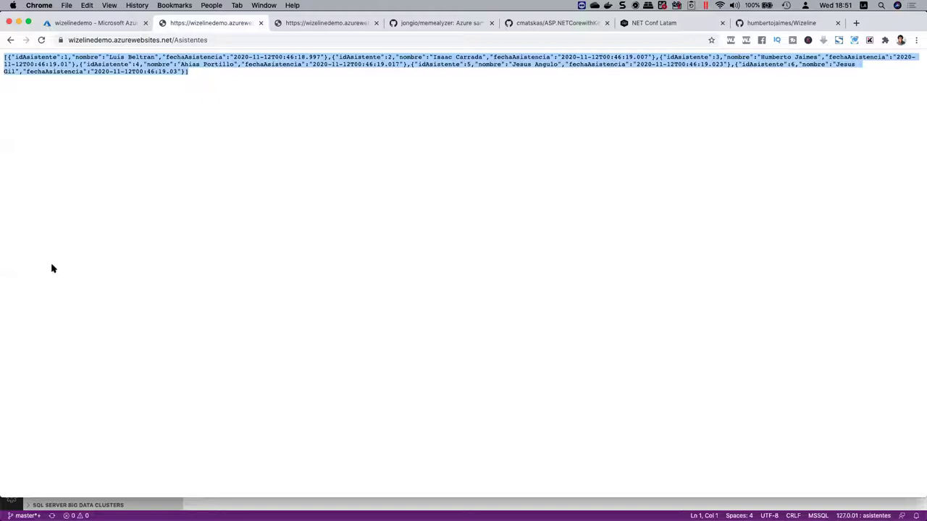
# In appsettings.json, highlight the 127.0.0.1 server address in the active connection string.
pyautogui.press('super+Tab')
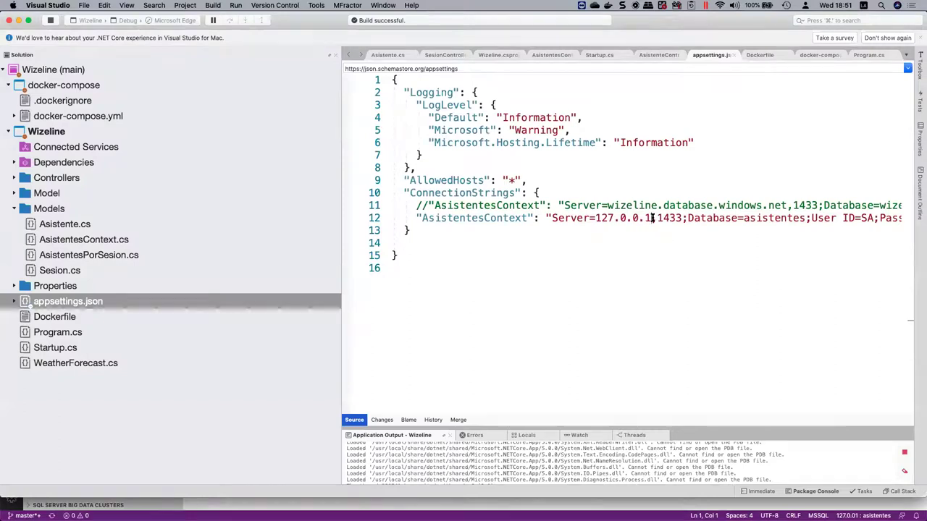
pyautogui.moveTo(651, 218); pyautogui.dragTo(594, 218)
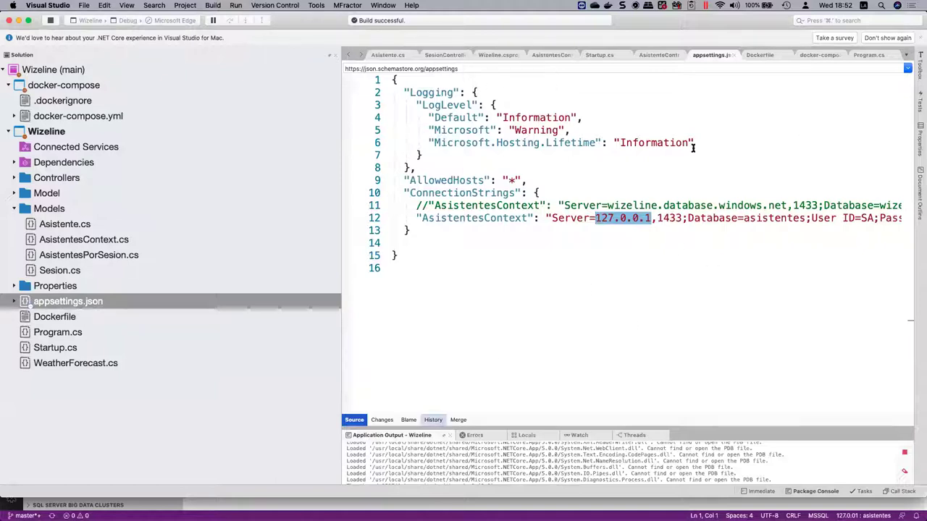
# Scroll the appsettings.json editor sideways and clear the 127.0.0.1 selection.
pyautogui.hscroll(2, 705, 275)
pyautogui.hscroll(-2, 706, 275)
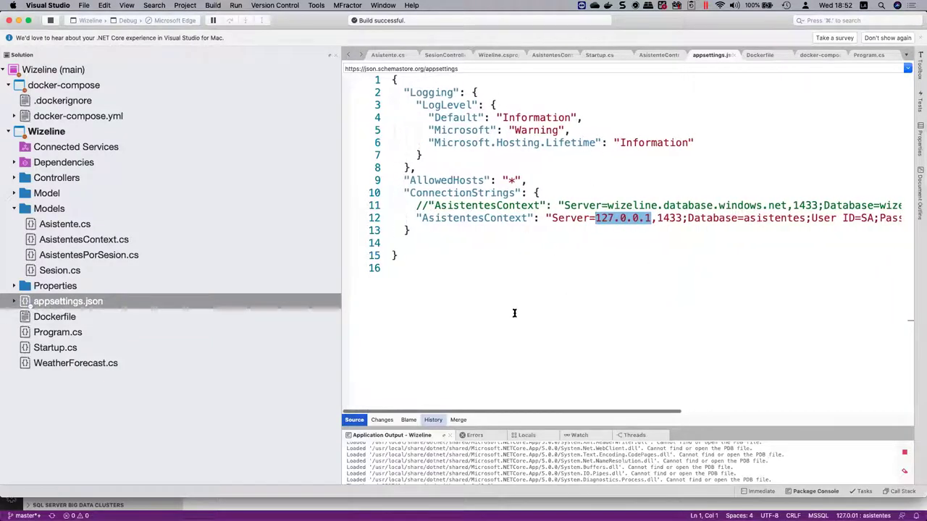
pyautogui.click(453, 219)
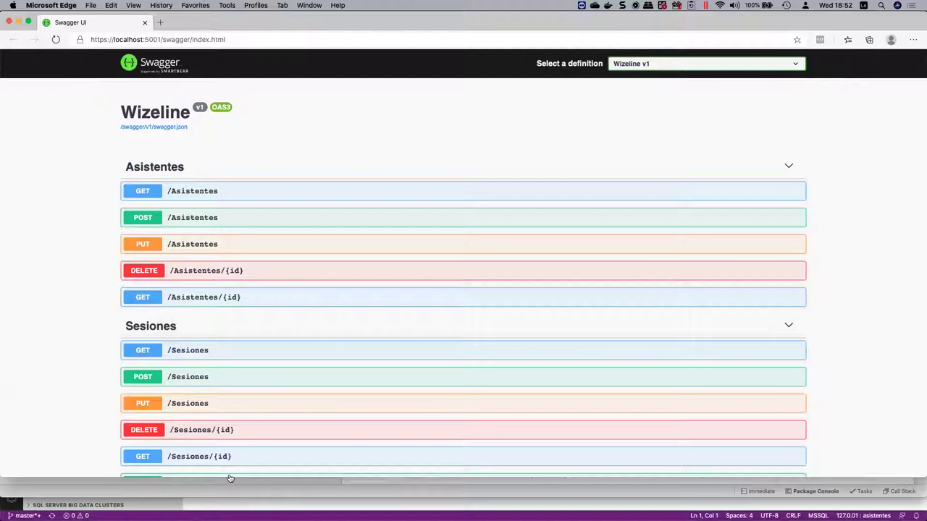
# Enlarge Edge to scroll the Swagger endpoints, then select docker-compose in Visual Studio.
pyautogui.moveTo(226, 477); pyautogui.dragTo(225, 520)
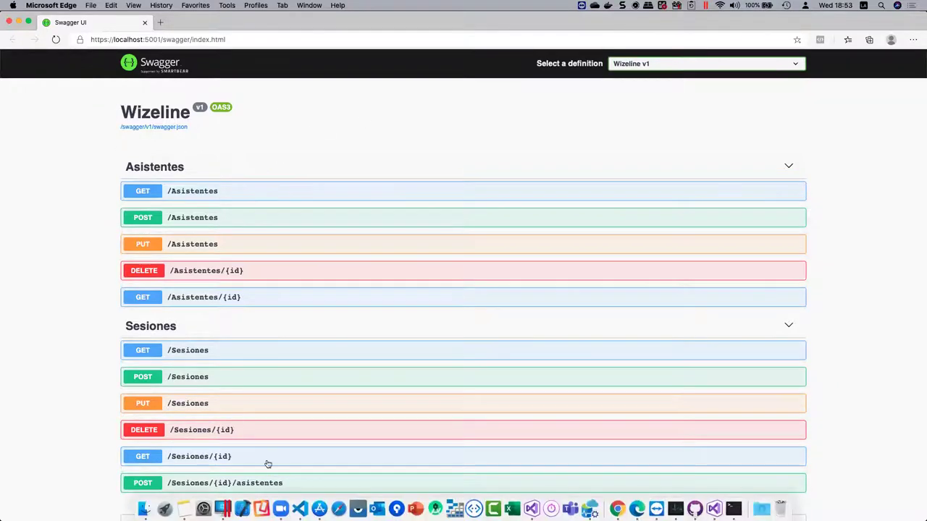
pyautogui.scroll(-2, 343, 316)
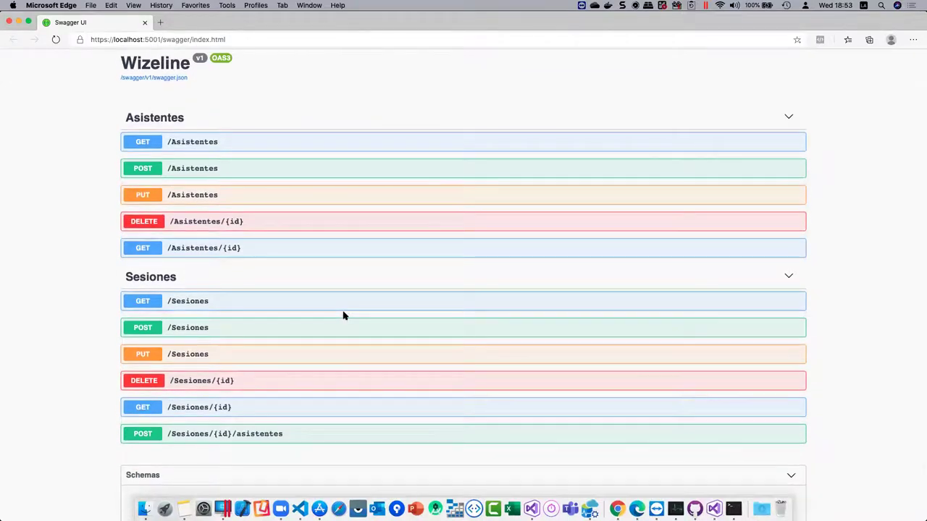
pyautogui.scroll(1, 345, 314)
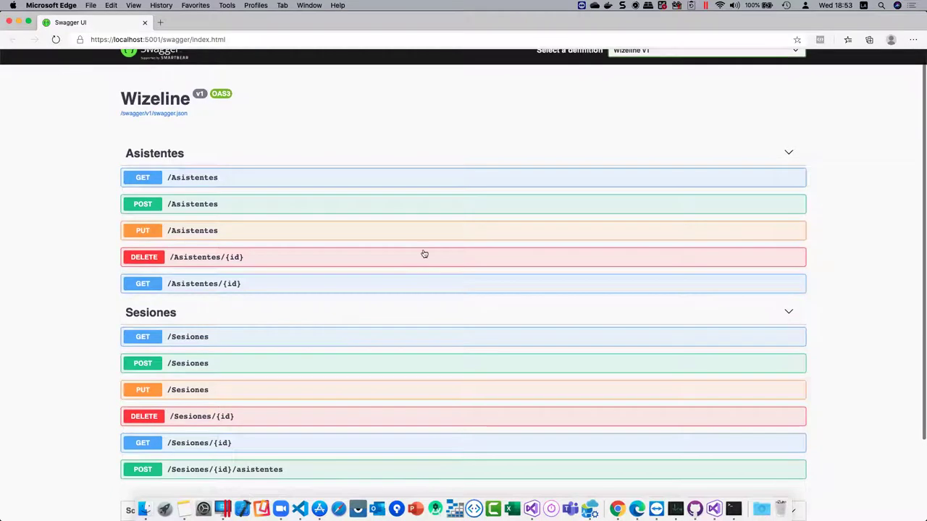
pyautogui.click(532, 509)
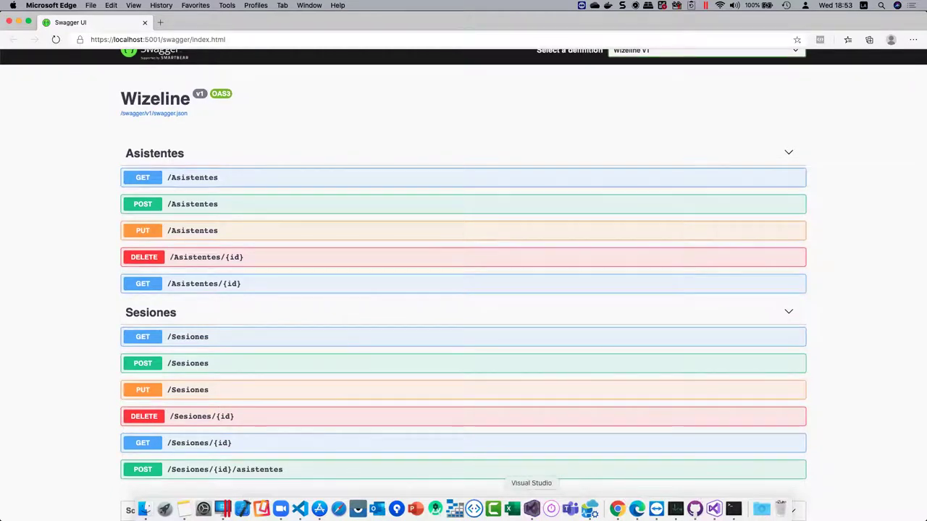
pyautogui.click(52, 87)
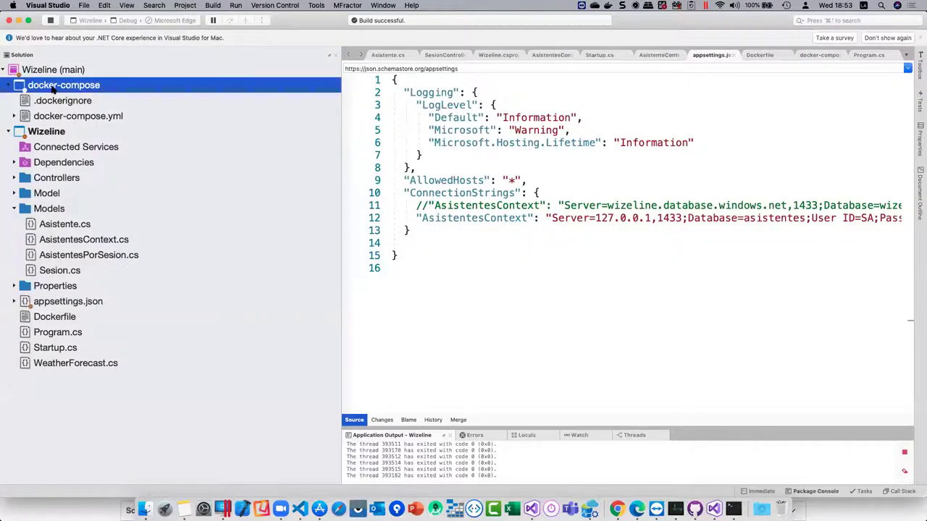
pyautogui.click(47, 132)
pyautogui.doubleClick(47, 132)
pyautogui.click(267, 121)
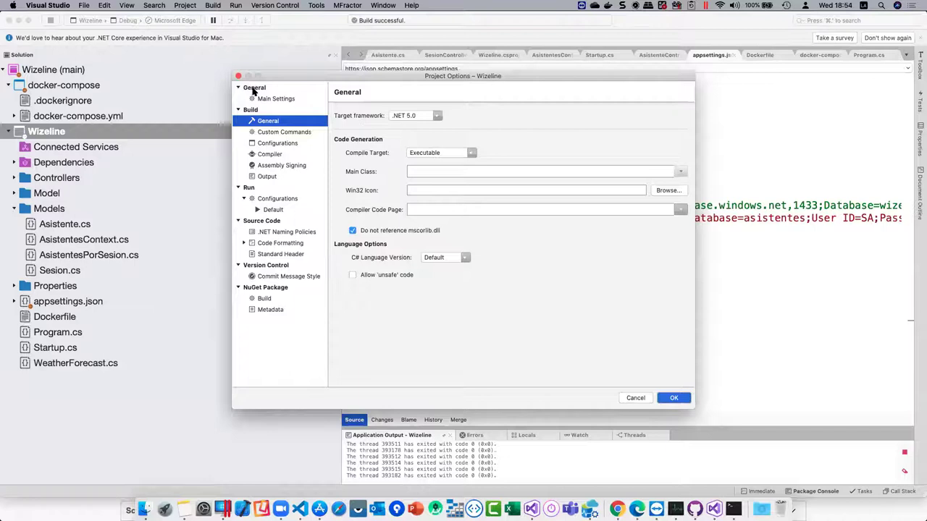
pyautogui.click(238, 76)
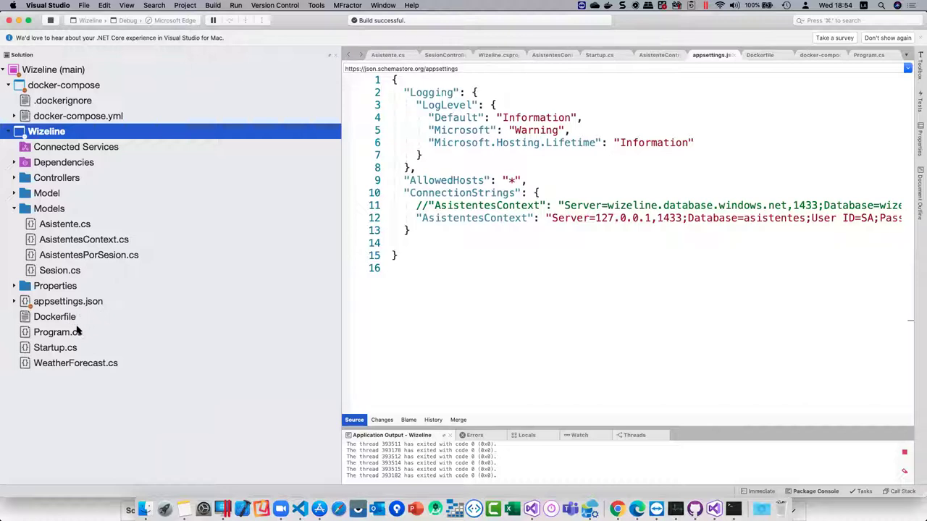
# Move UseSwagger/UseSwaggerUI in Startup.cs out of IsDevelopment before UseHttpsRedirection, then stop debugging.
pyautogui.doubleClick(56, 347)
pyautogui.scroll(-1, 526, 306)
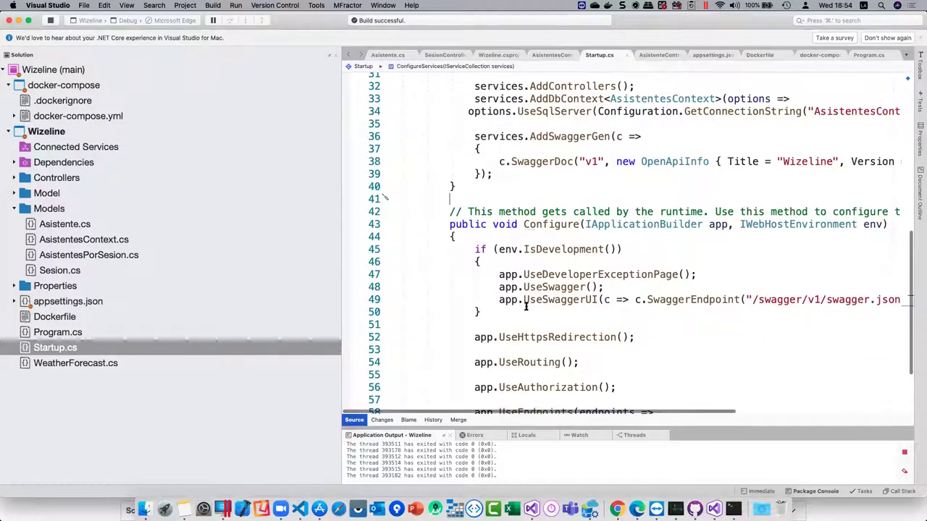
pyautogui.click(499, 289)
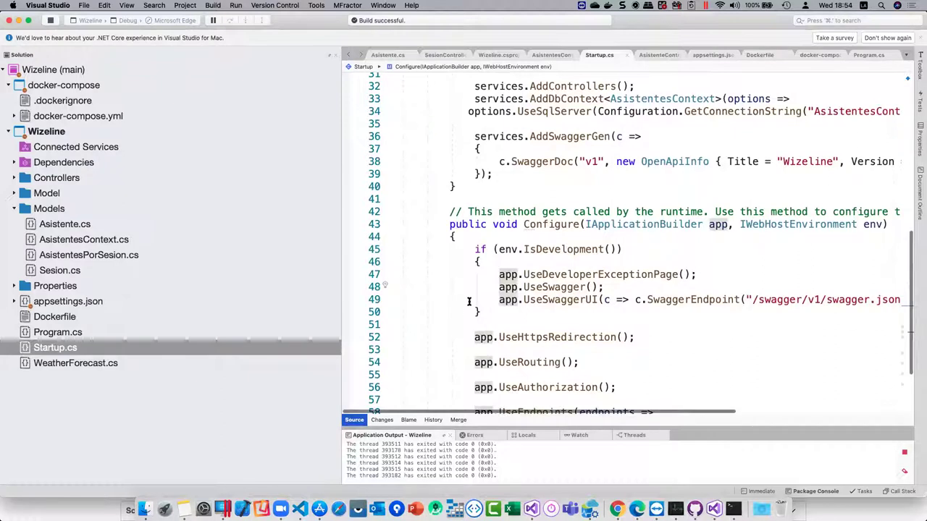
pyautogui.moveTo(473, 290); pyautogui.dragTo(462, 313)
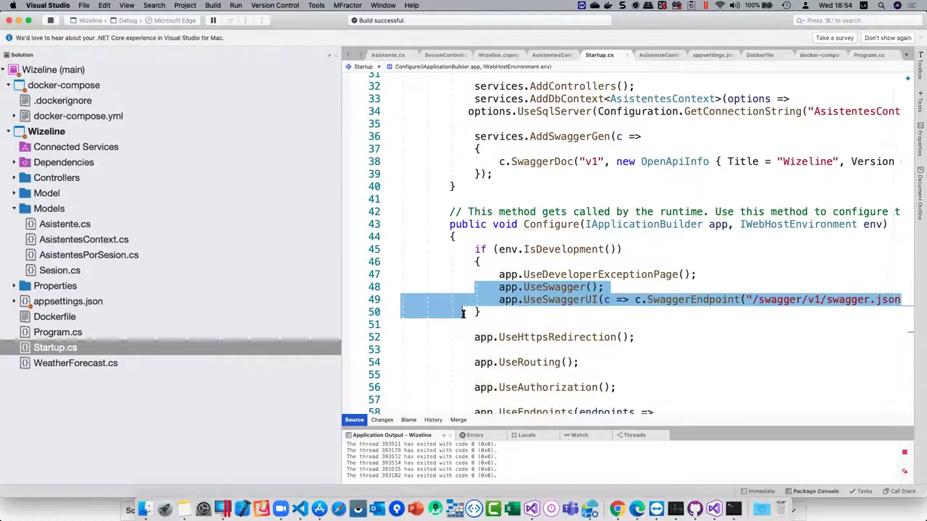
pyautogui.press('BackSpace')
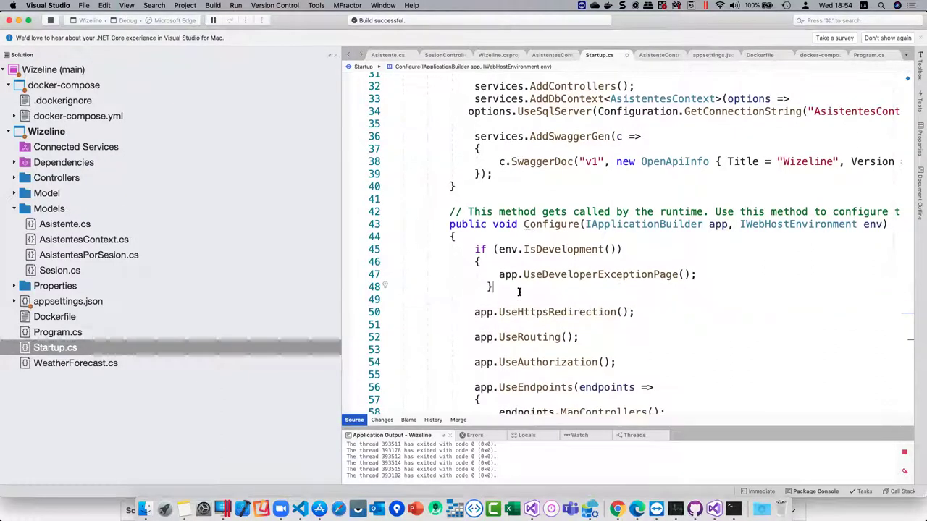
pyautogui.click(474, 312)
pyautogui.press('super+v')
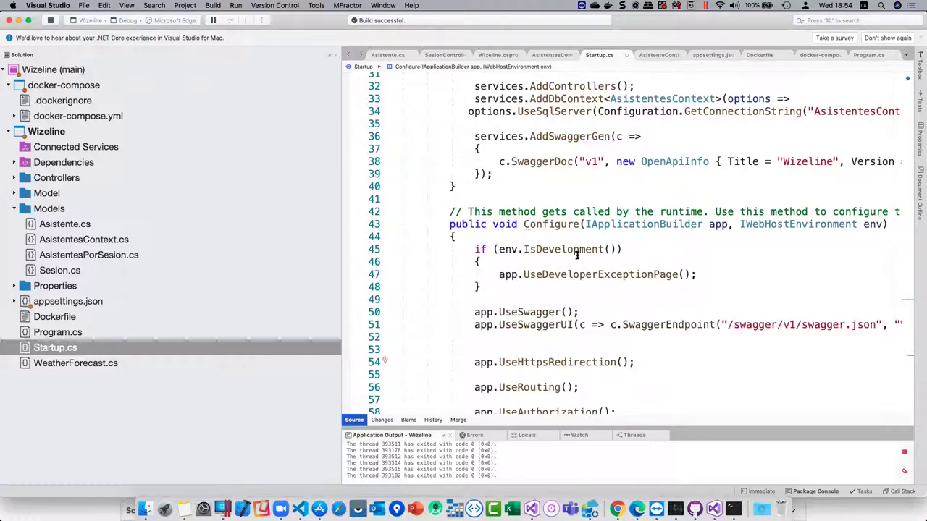
pyautogui.moveTo(554, 249); pyautogui.dragTo(547, 287)
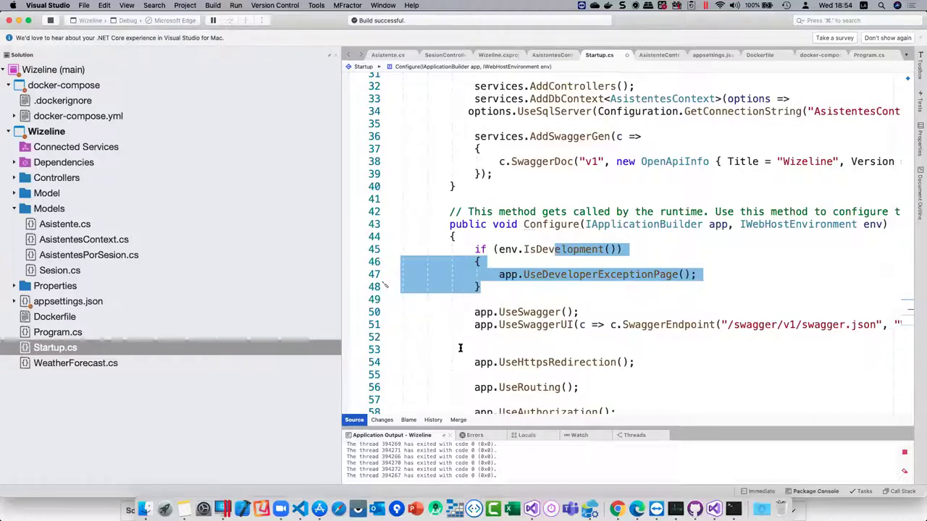
pyautogui.click(53, 22)
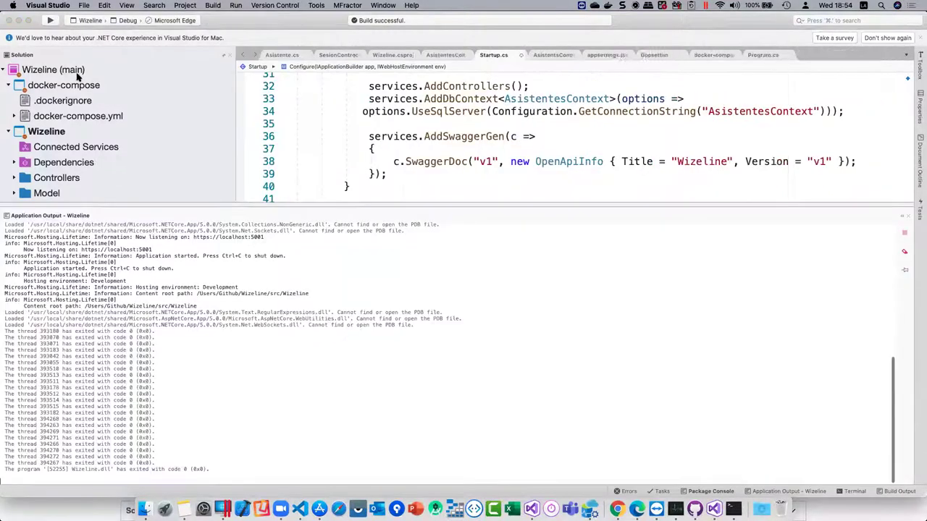
# Scroll through AsistentesContext.cs's OnModelCreating entity mappings, then open Asistente.cs.
pyautogui.click(102, 131)
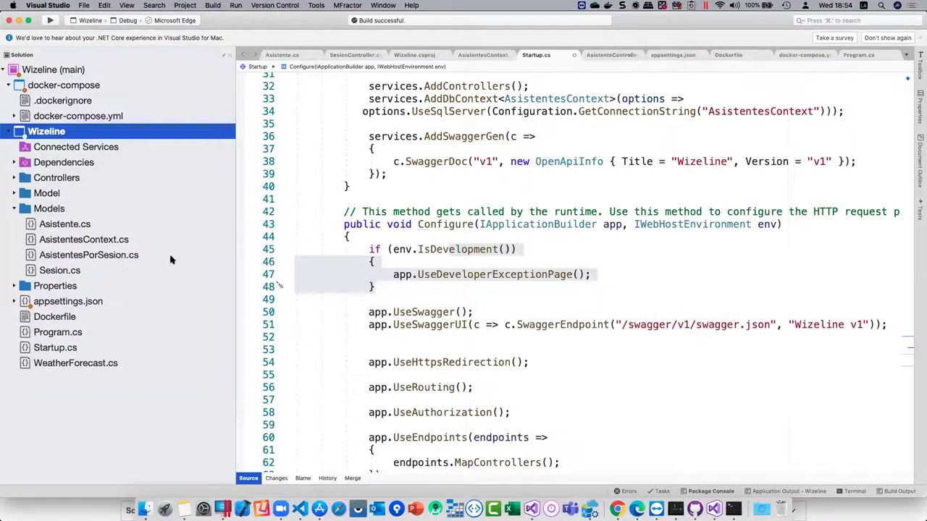
pyautogui.doubleClick(107, 242)
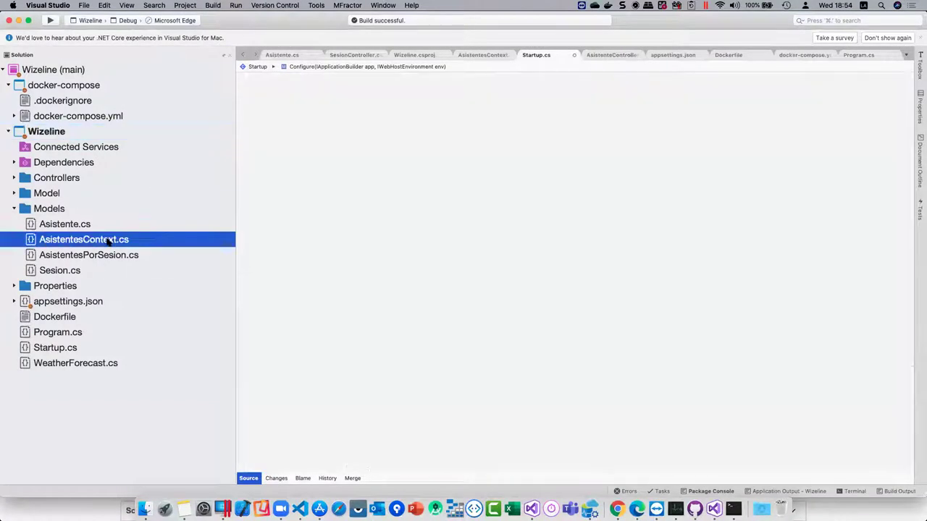
pyautogui.scroll(6, 378, 209)
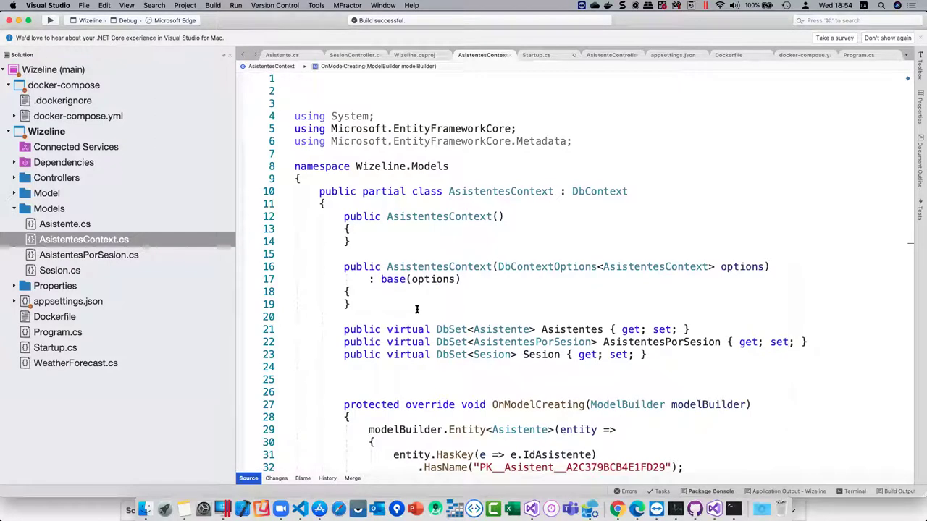
pyautogui.scroll(-1, 474, 391)
pyautogui.scroll(-2, 474, 392)
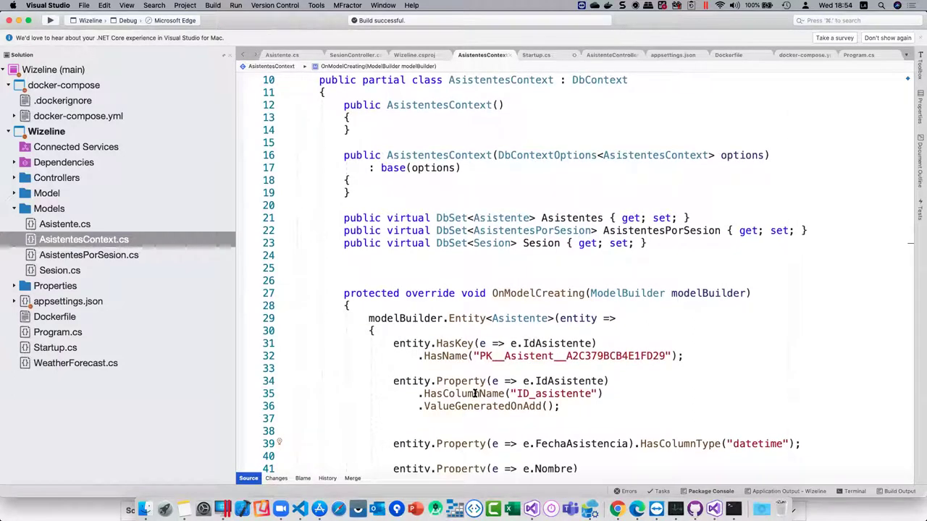
pyautogui.scroll(-5, 575, 297)
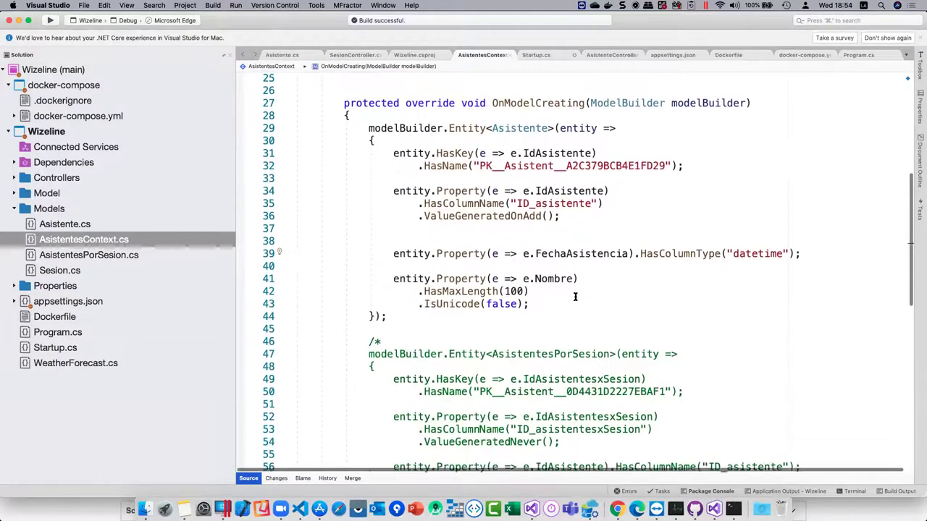
pyautogui.scroll(-3, 425, 285)
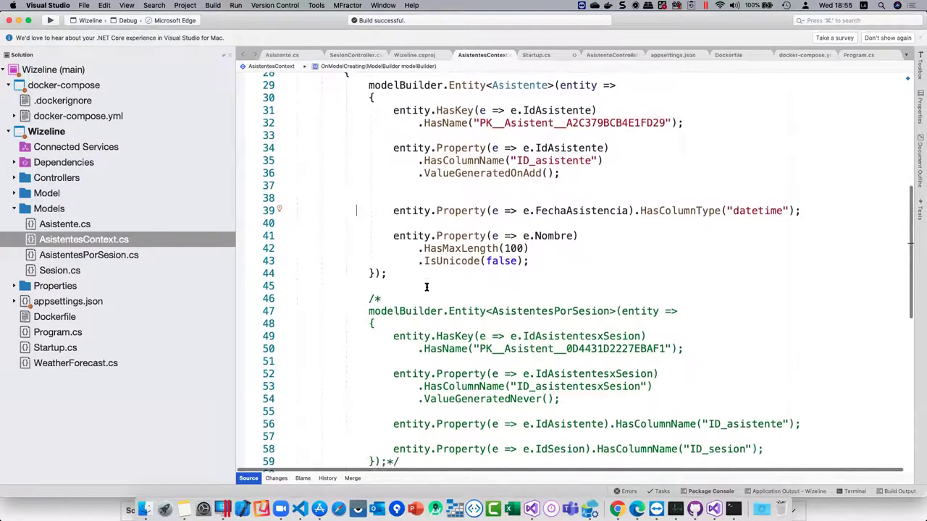
pyautogui.scroll(-5, 426, 286)
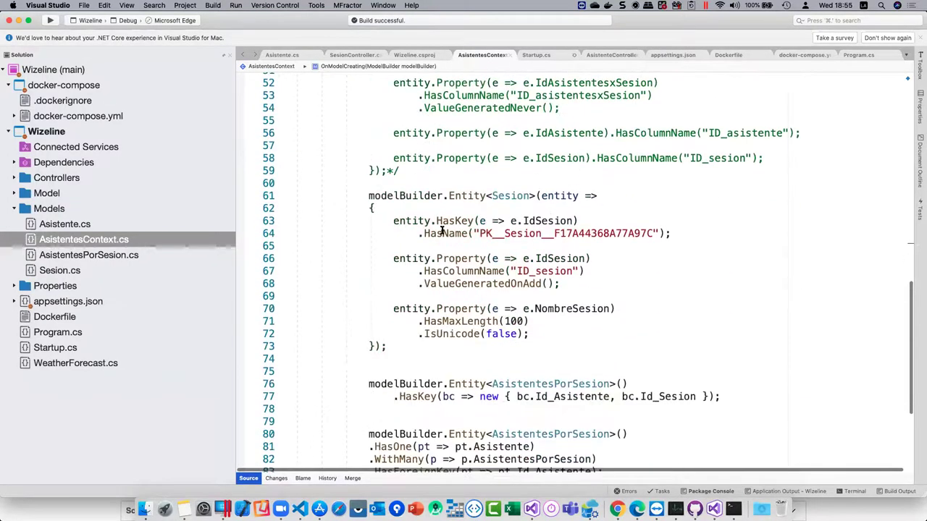
pyautogui.scroll(4, 518, 248)
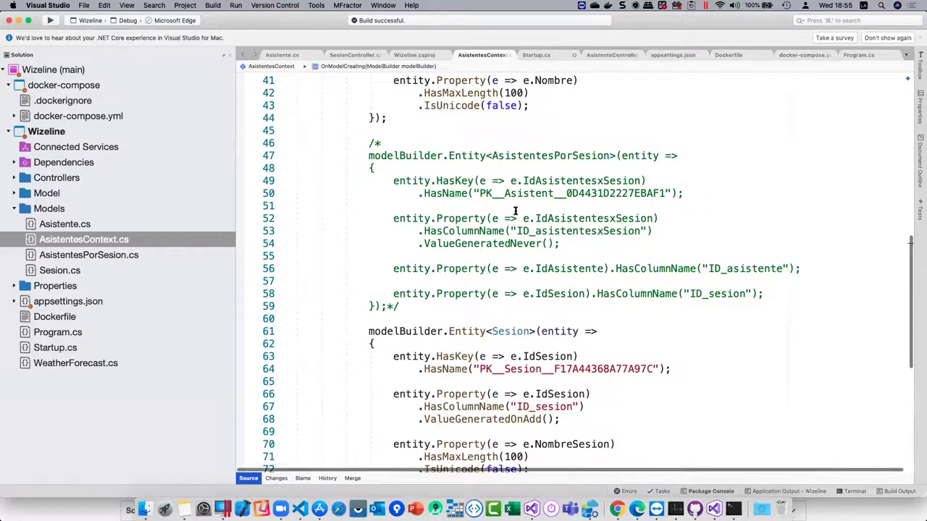
pyautogui.scroll(3, 448, 245)
pyautogui.scroll(-1, 447, 245)
pyautogui.scroll(-1, 448, 244)
pyautogui.scroll(-3, 448, 245)
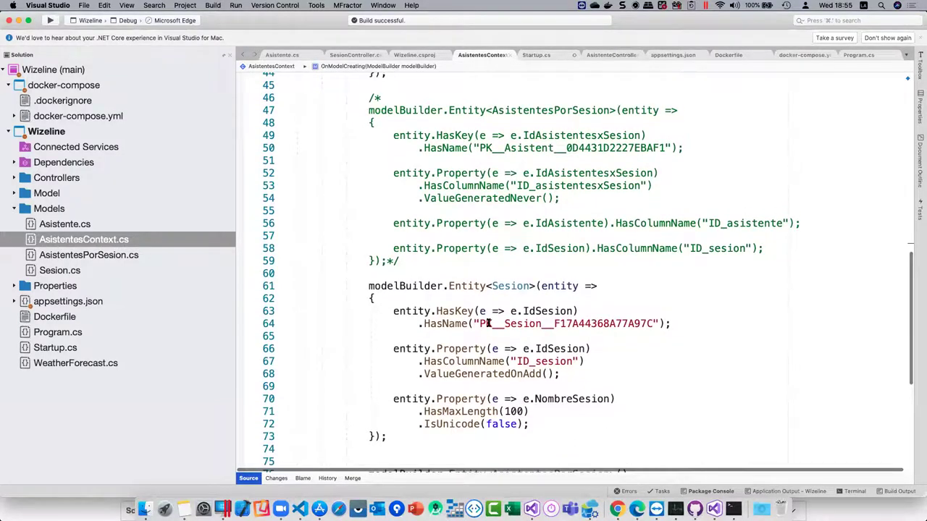
pyautogui.scroll(-6, 464, 289)
pyautogui.scroll(-2, 488, 323)
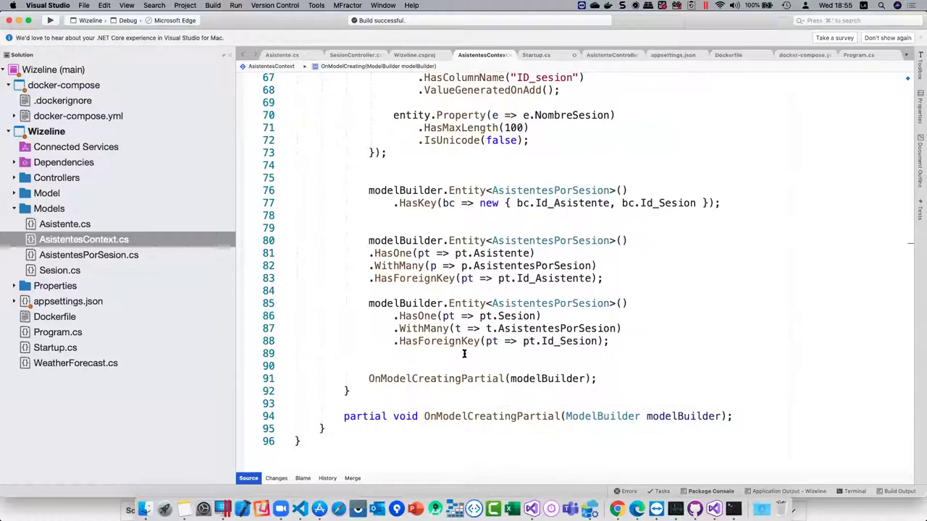
pyautogui.scroll(8, 470, 265)
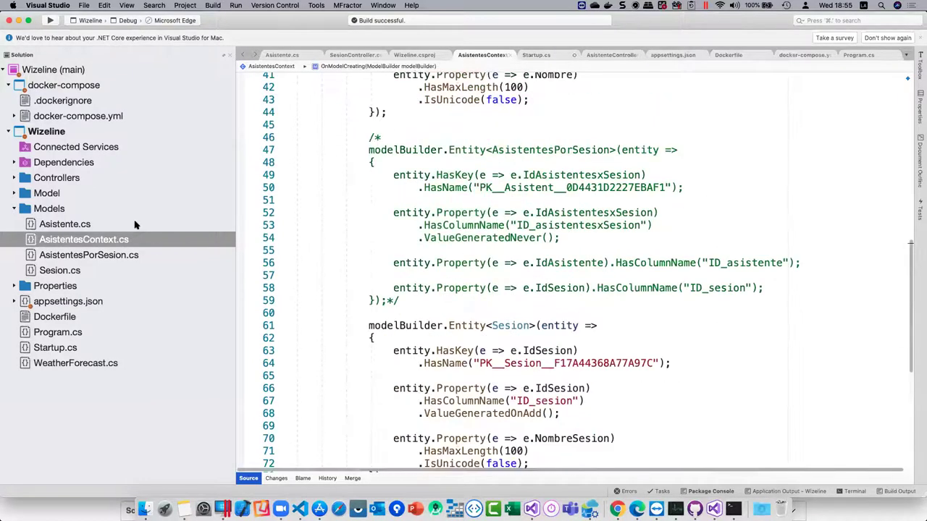
pyautogui.click(101, 255)
pyautogui.doubleClick(80, 224)
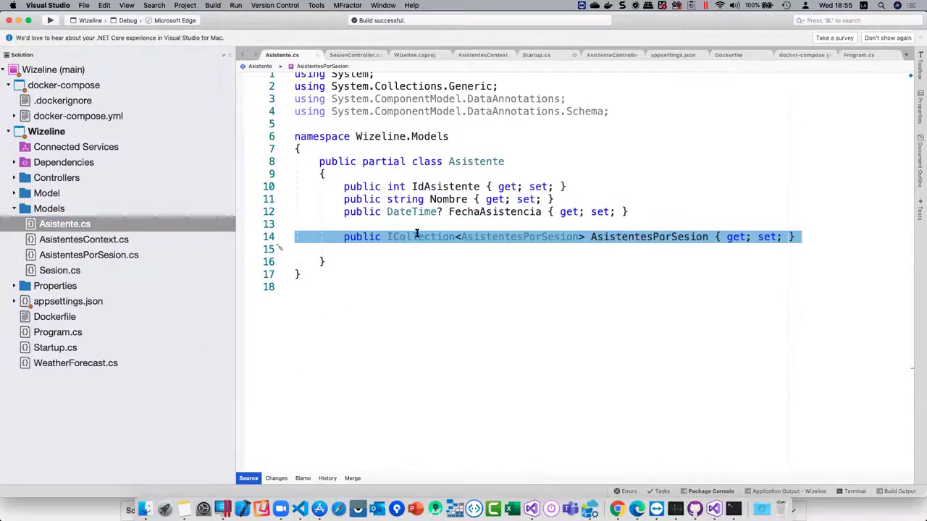
# Open Sesion.cs and AsistentesPorSesion.cs, then build and run Wizeline in debug.
pyautogui.doubleClick(62, 270)
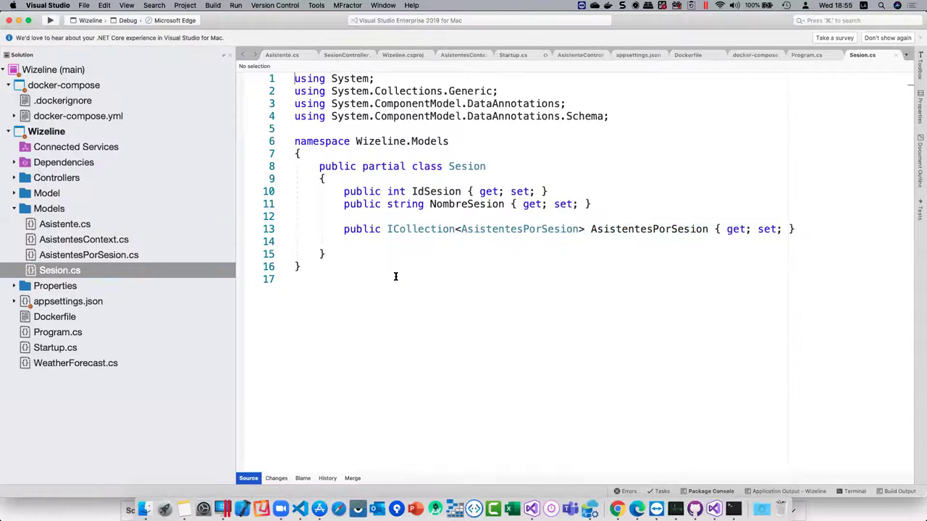
pyautogui.doubleClick(161, 255)
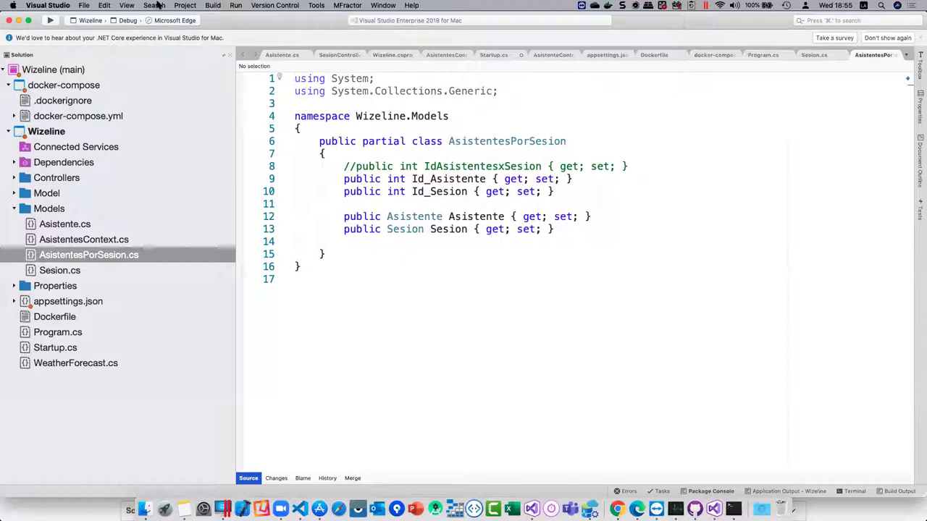
pyautogui.click(52, 21)
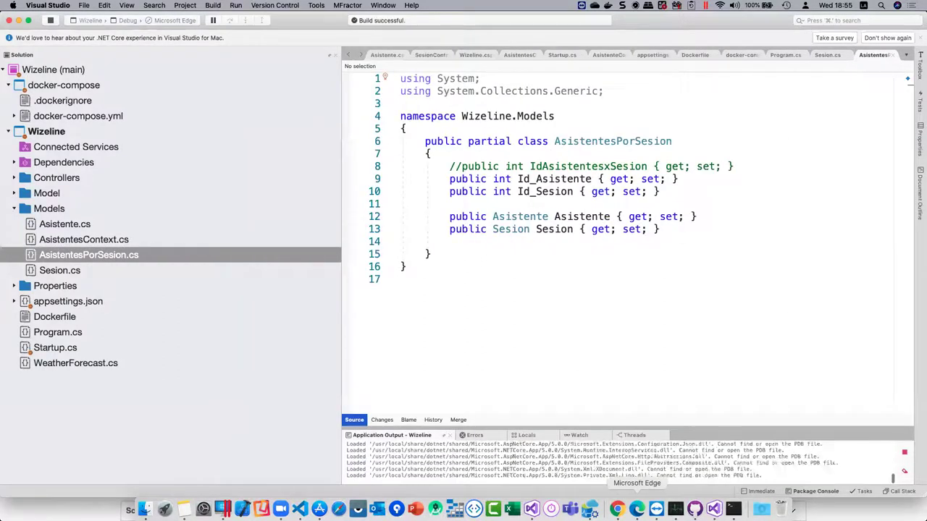
# Change the deployed site's address from Asistentes to /swagger, getting a 404, then switch to GitHub Desktop.
pyautogui.press('super+Tab')
pyautogui.click(203, 40)
pyautogui.doubleClick(205, 40)
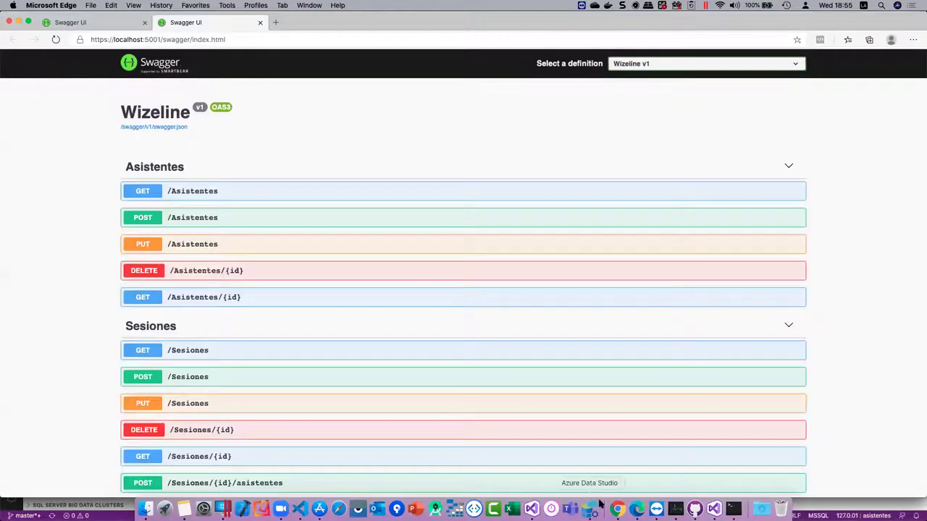
pyautogui.click(616, 509)
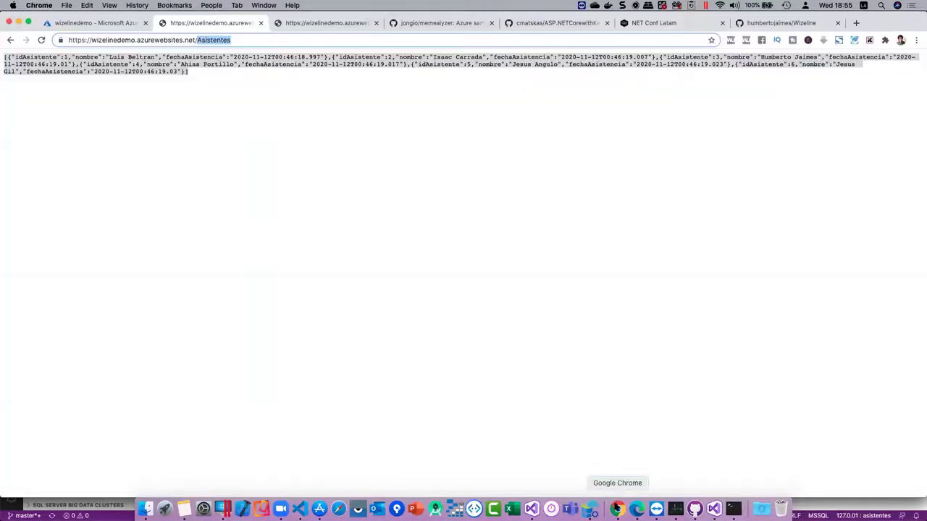
pyautogui.write('swagger')
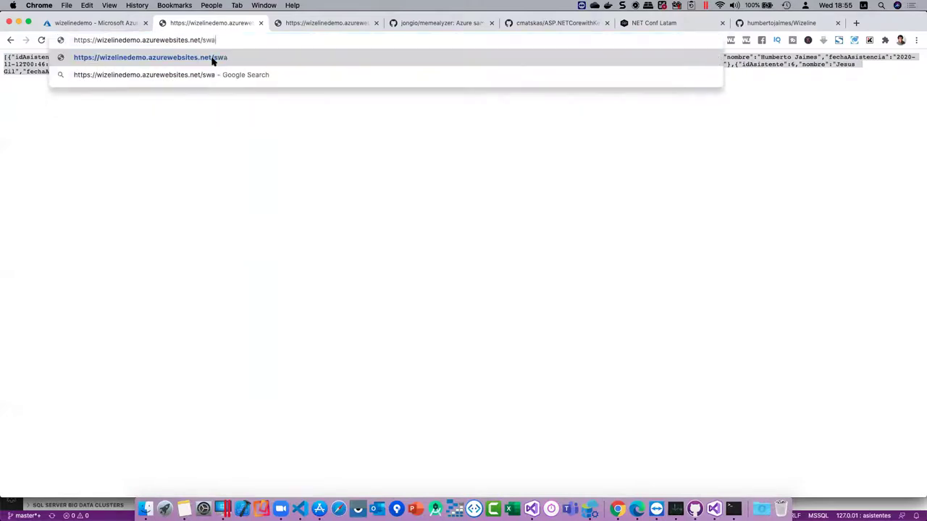
pyautogui.press('Return')
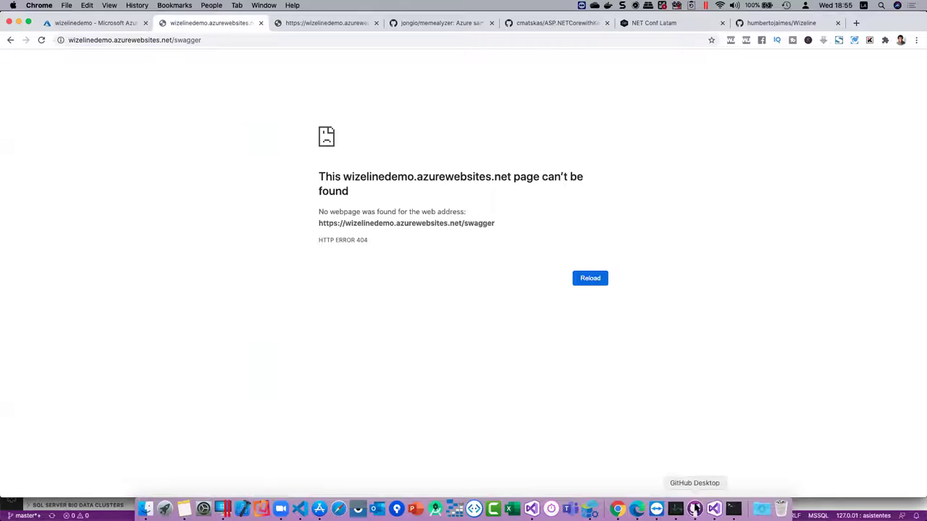
pyautogui.click(696, 509)
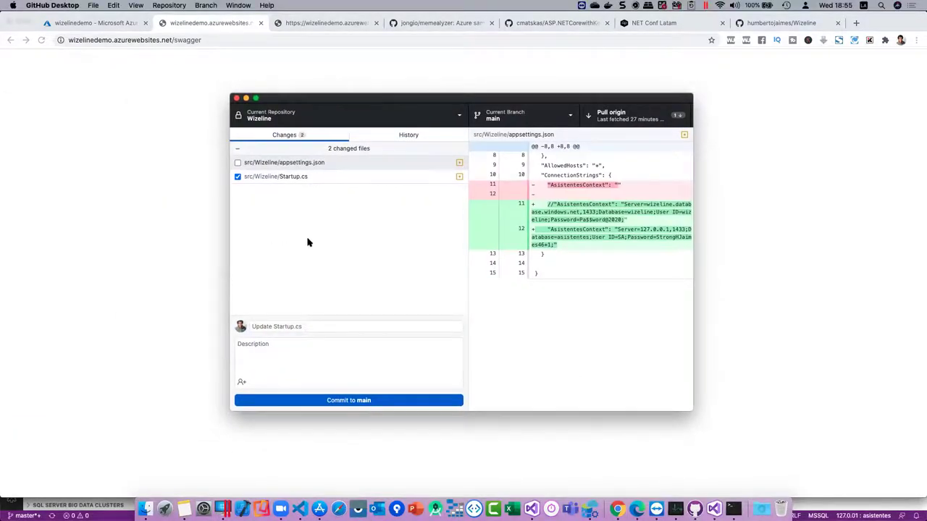
# Enlarge GitHub Desktop and review the pending appsettings.json and Startup.cs changes.
pyautogui.doubleClick(402, 97)
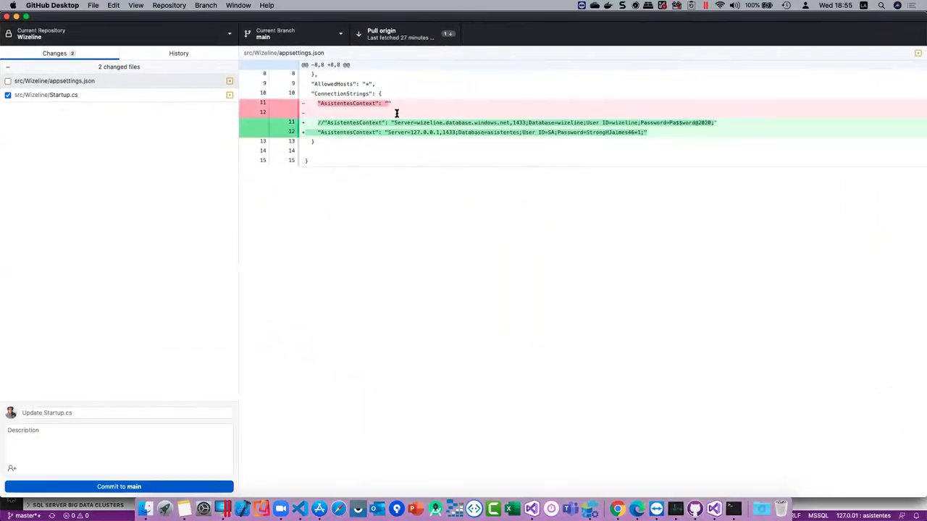
pyautogui.click(76, 84)
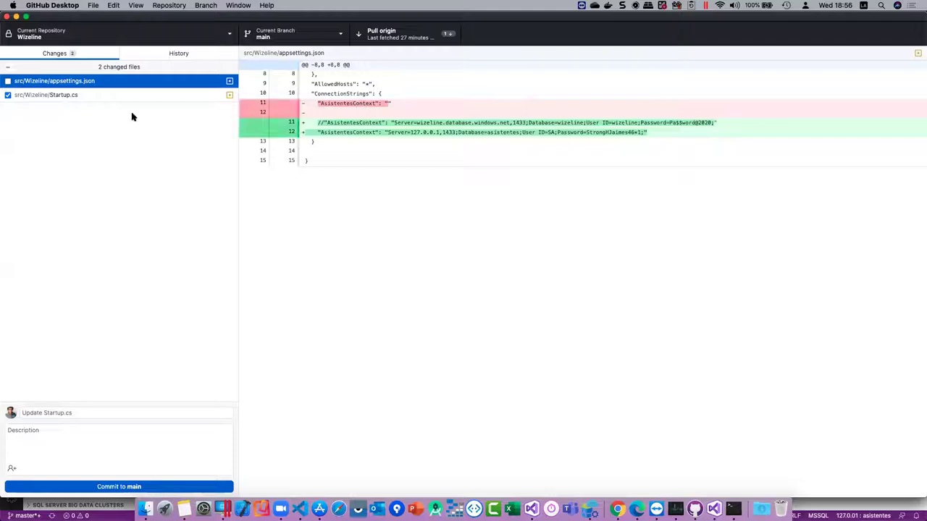
pyautogui.click(94, 100)
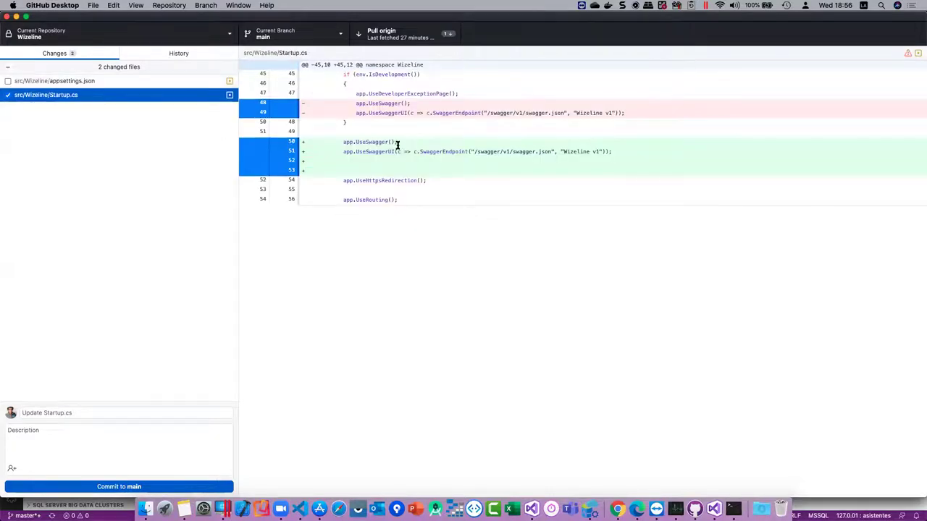
# Commit only Startup.cs to main with summary 'Swagger' and push it to origin.
pyautogui.click(76, 438)
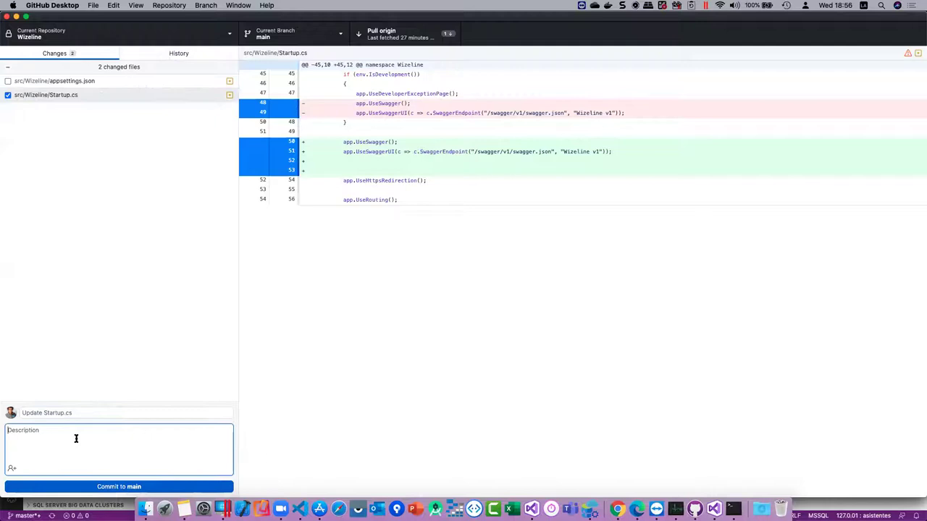
pyautogui.click(82, 413)
pyautogui.write('Swagger')
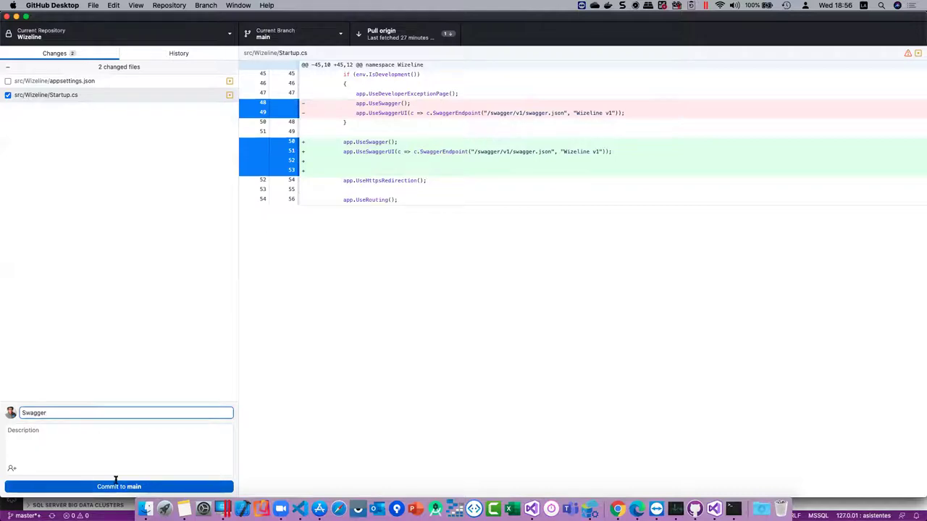
pyautogui.click(400, 42)
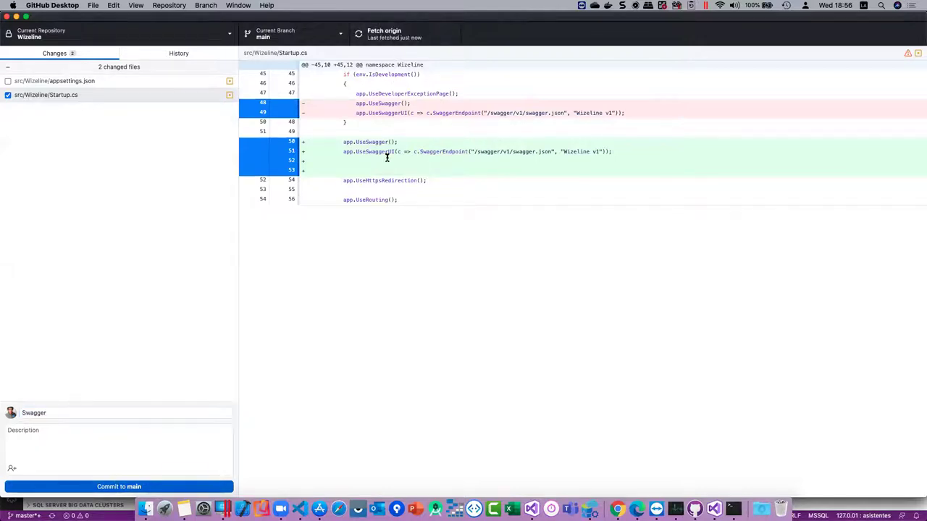
pyautogui.click(134, 487)
pyautogui.click(387, 41)
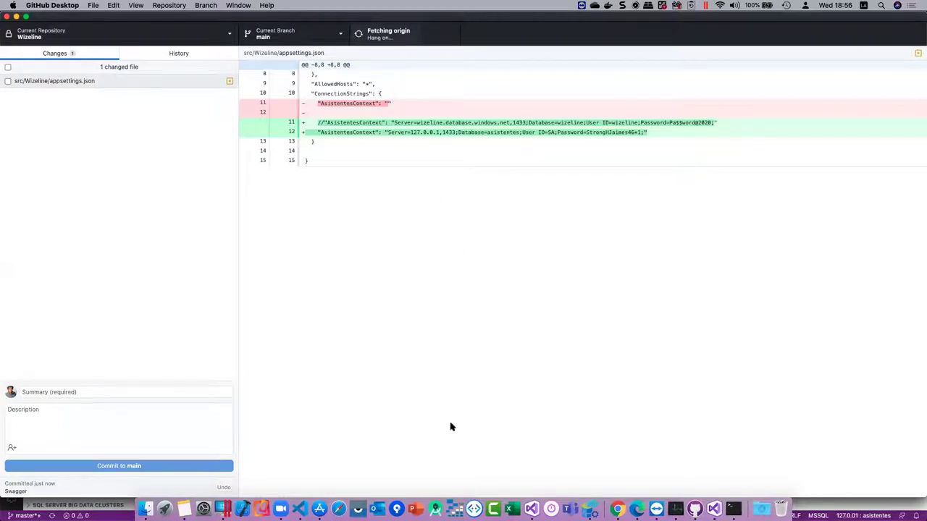
# From the Wizeline repo's Actions, open the in-progress Swagger run's dotnet-core.yml ACR Push workflow file.
pyautogui.click(617, 509)
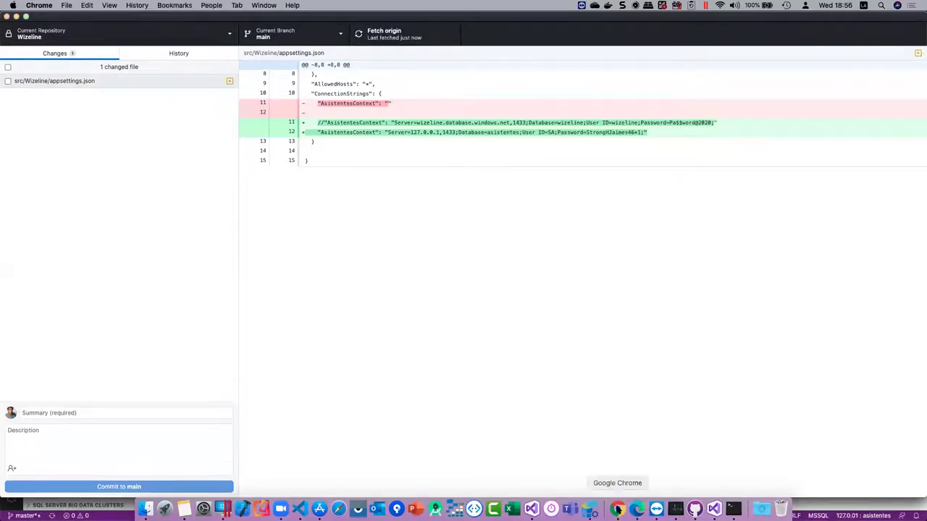
pyautogui.click(771, 24)
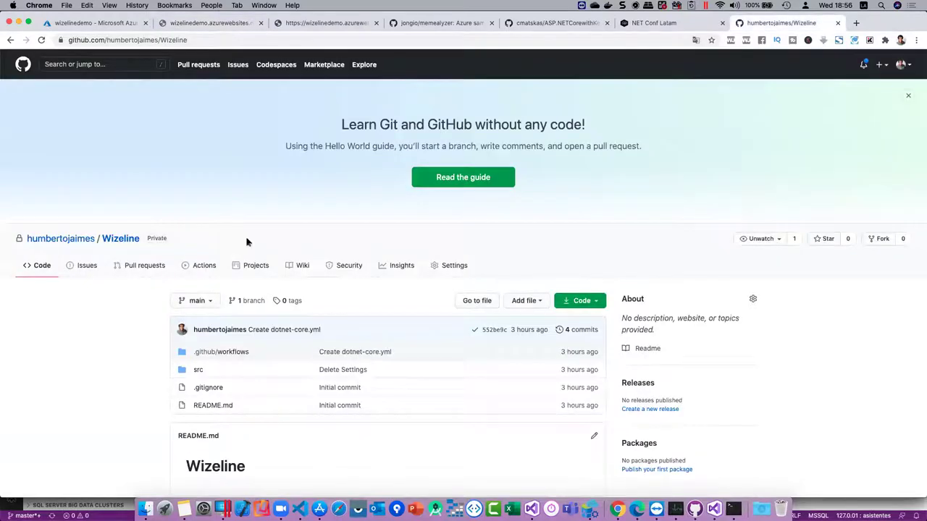
pyautogui.scroll(-2, 325, 389)
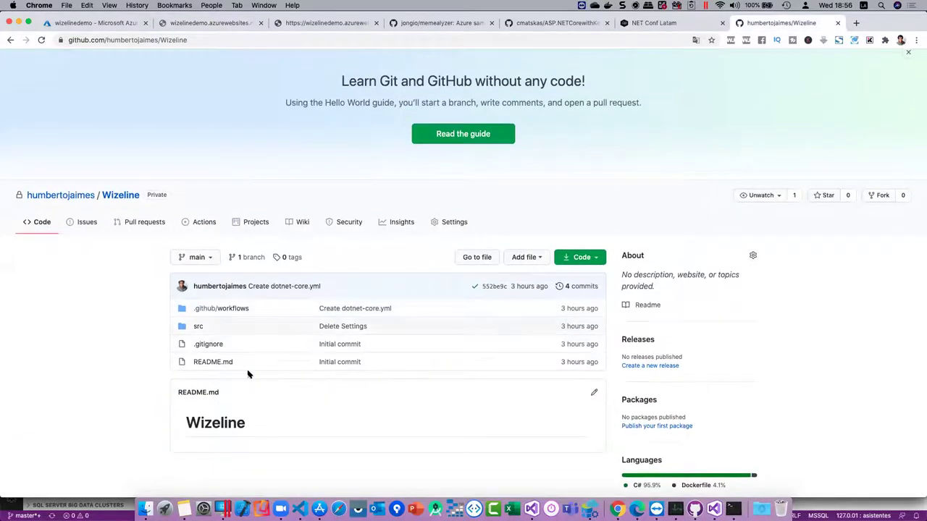
pyautogui.click(198, 226)
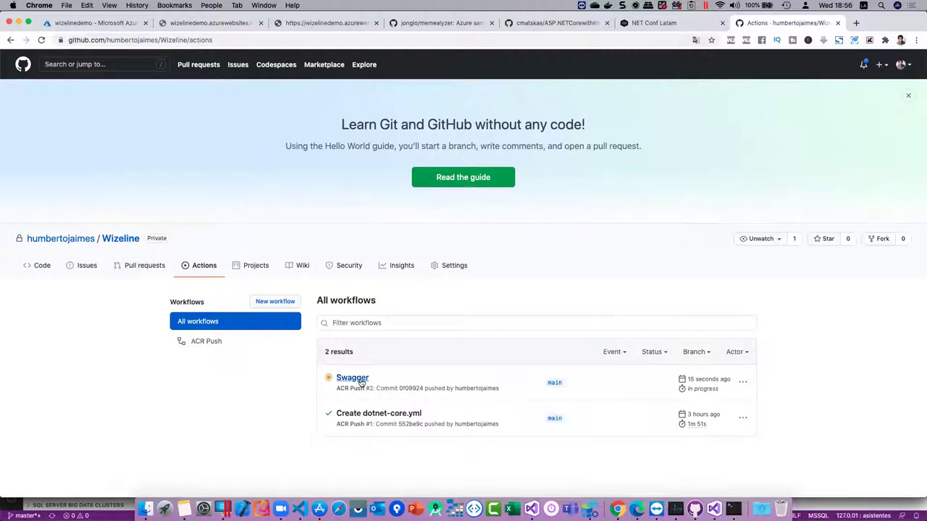
pyautogui.click(361, 381)
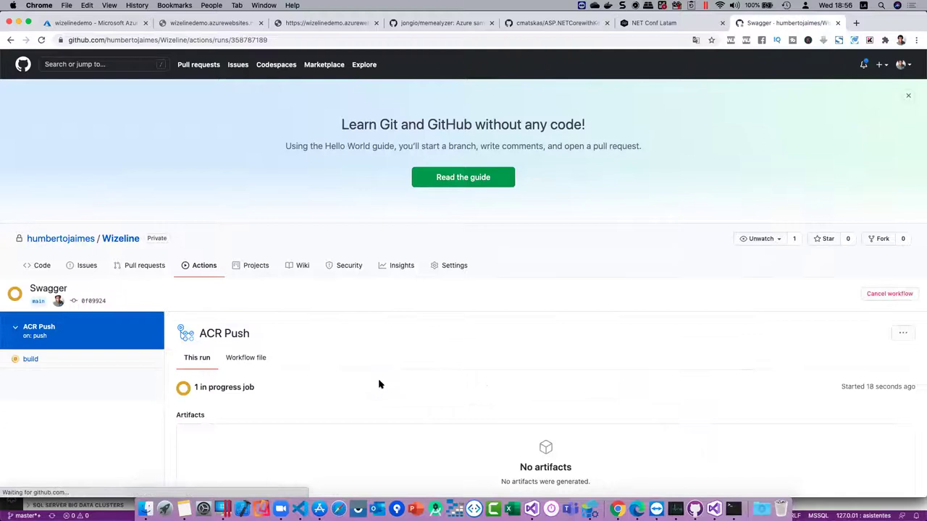
pyautogui.scroll(-2, 379, 383)
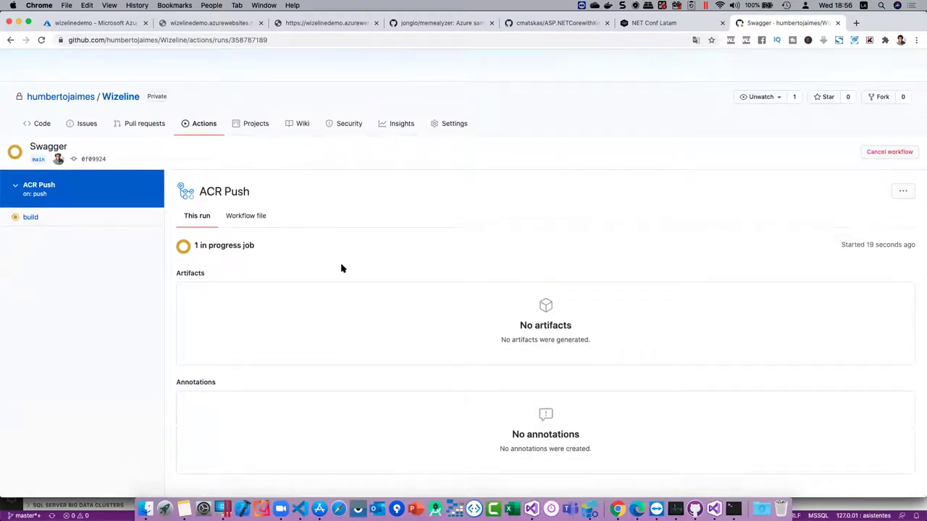
pyautogui.click(254, 221)
pyautogui.scroll(-5, 286, 333)
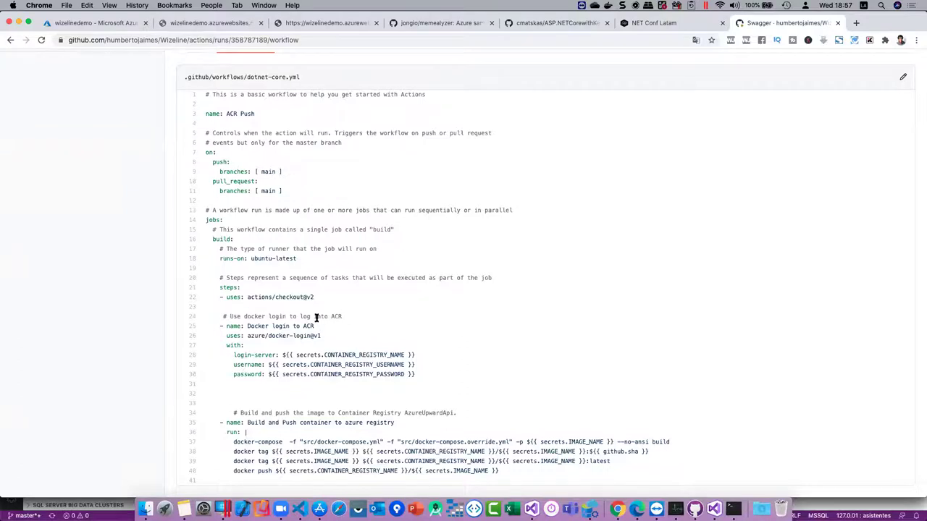
pyautogui.scroll(5, 316, 315)
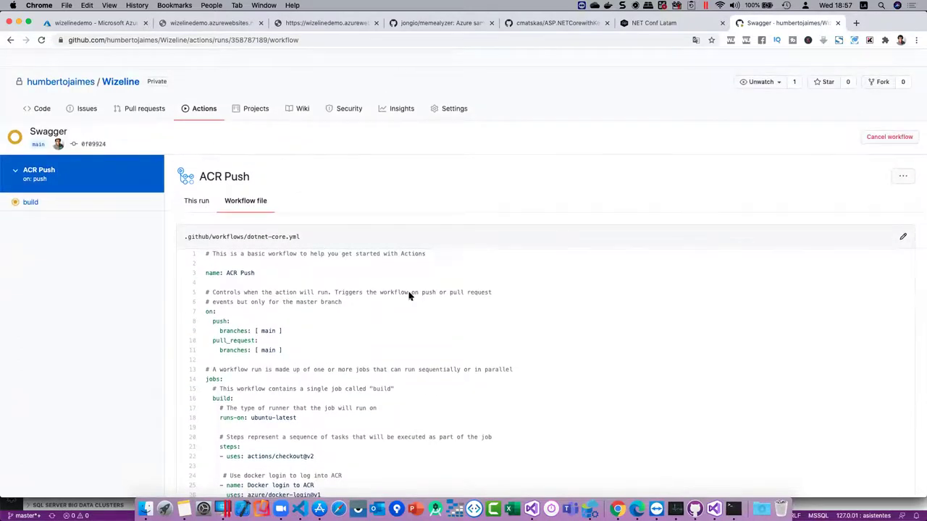
pyautogui.scroll(-4, 411, 297)
pyautogui.moveTo(205, 131); pyautogui.dragTo(275, 145)
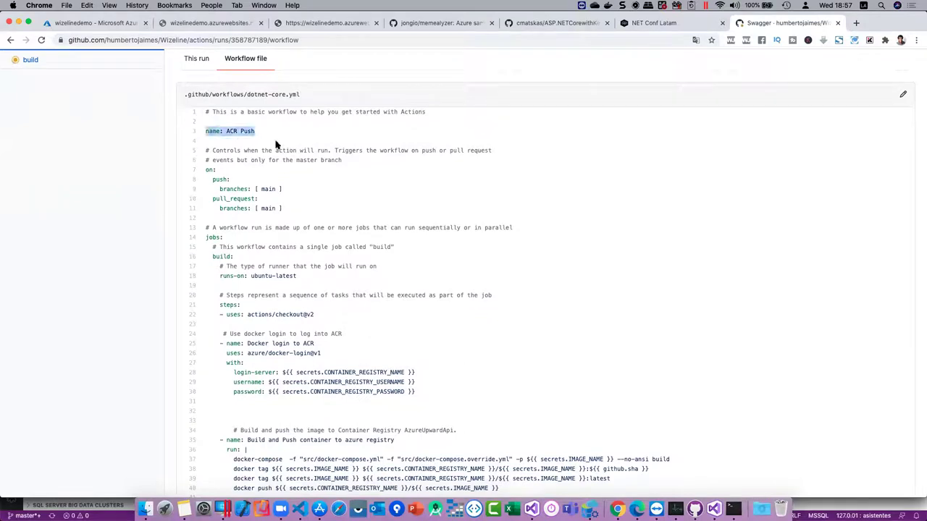
pyautogui.click(230, 134)
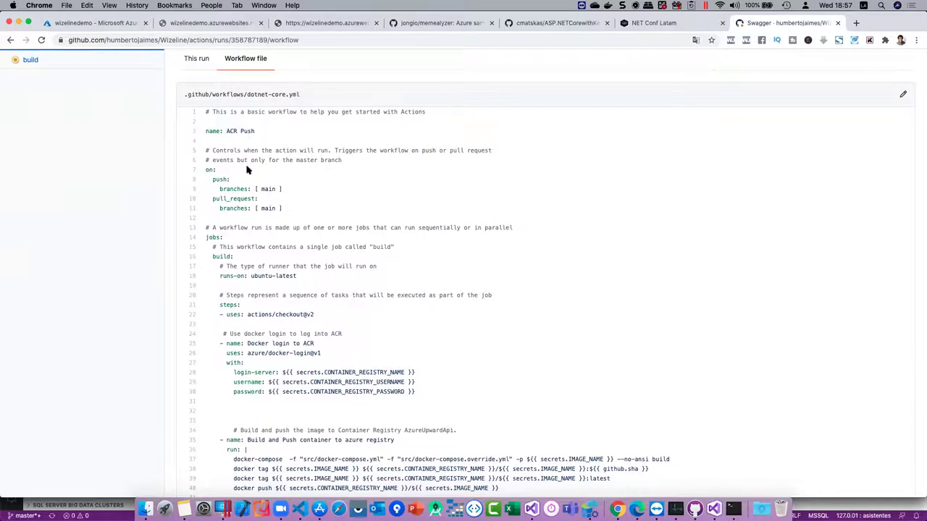
pyautogui.tripleClick(267, 189)
pyautogui.doubleClick(268, 208)
pyautogui.doubleClick(293, 203)
pyautogui.click(267, 207)
pyautogui.moveTo(283, 209); pyautogui.dragTo(206, 179)
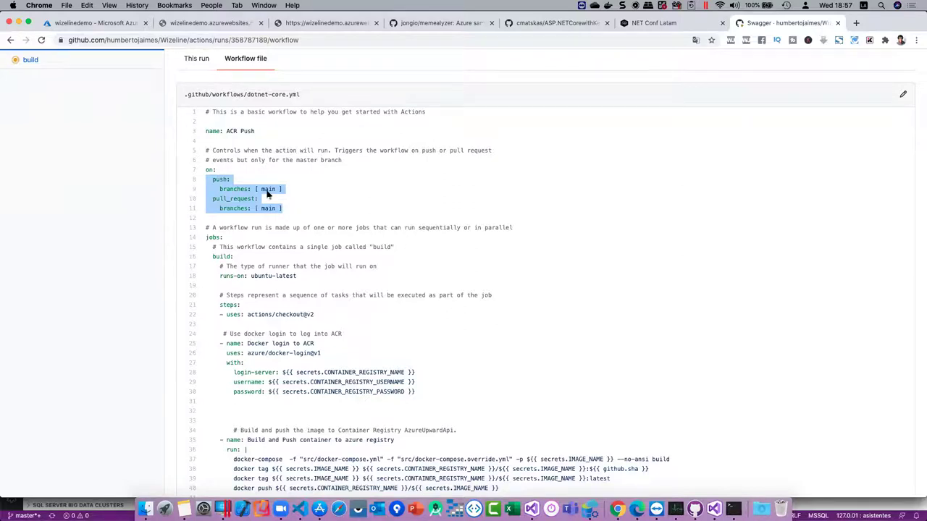
pyautogui.doubleClick(268, 189)
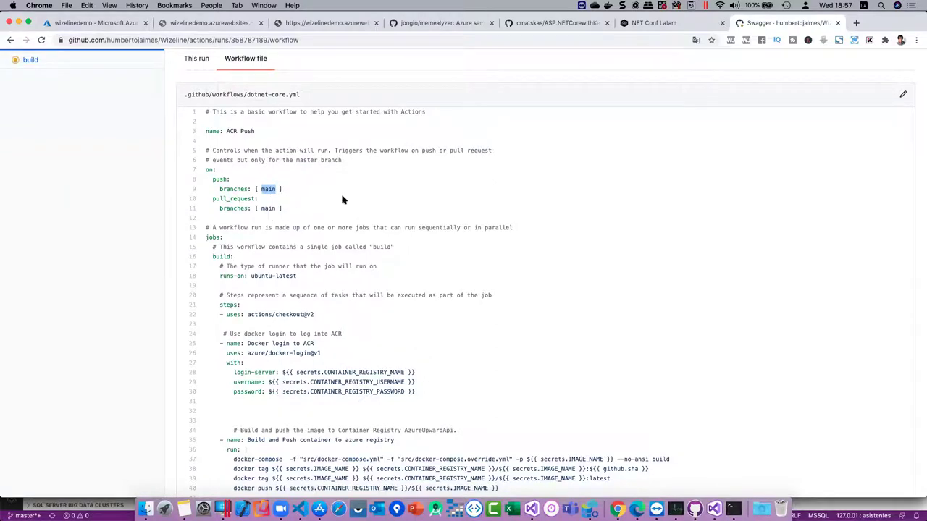
pyautogui.scroll(-1, 346, 195)
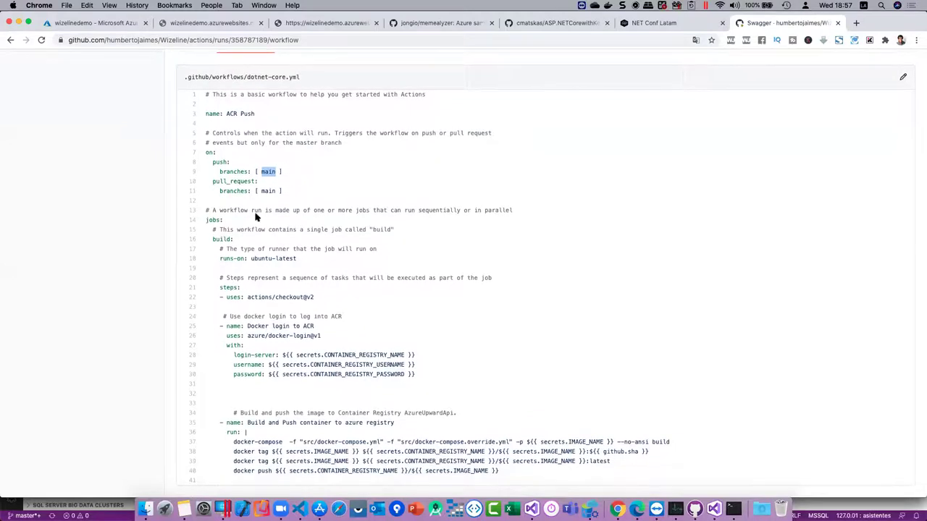
pyautogui.scroll(1, 264, 275)
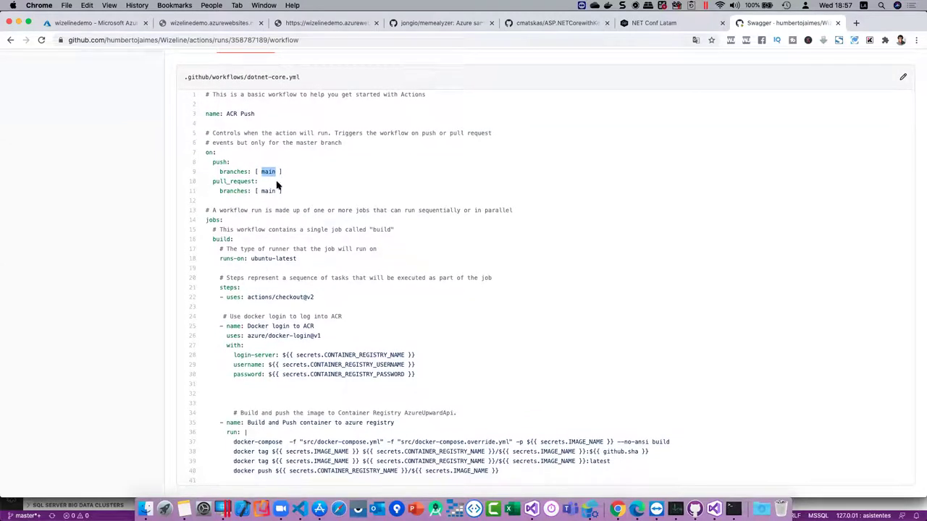
pyautogui.click(319, 232)
pyautogui.moveTo(297, 257); pyautogui.dragTo(214, 257)
pyautogui.click(214, 257)
pyautogui.tripleClick(302, 262)
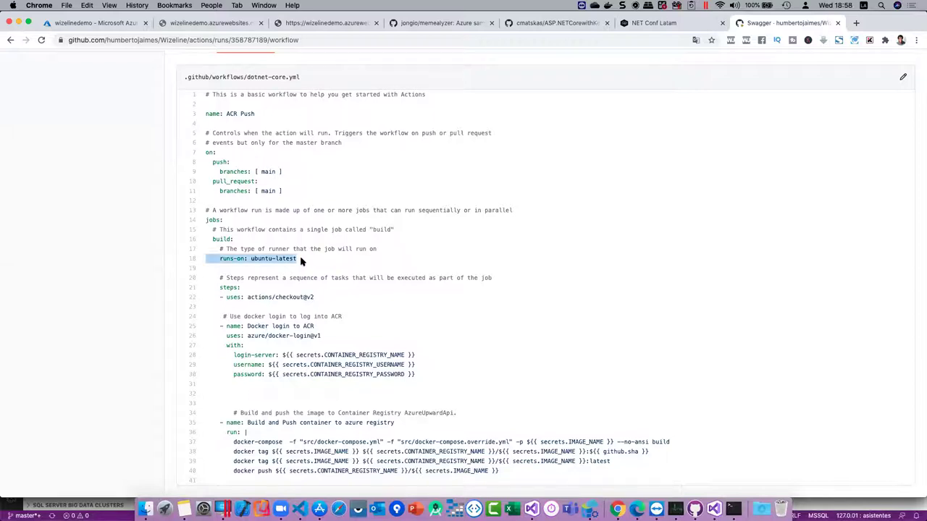
pyautogui.click(302, 262)
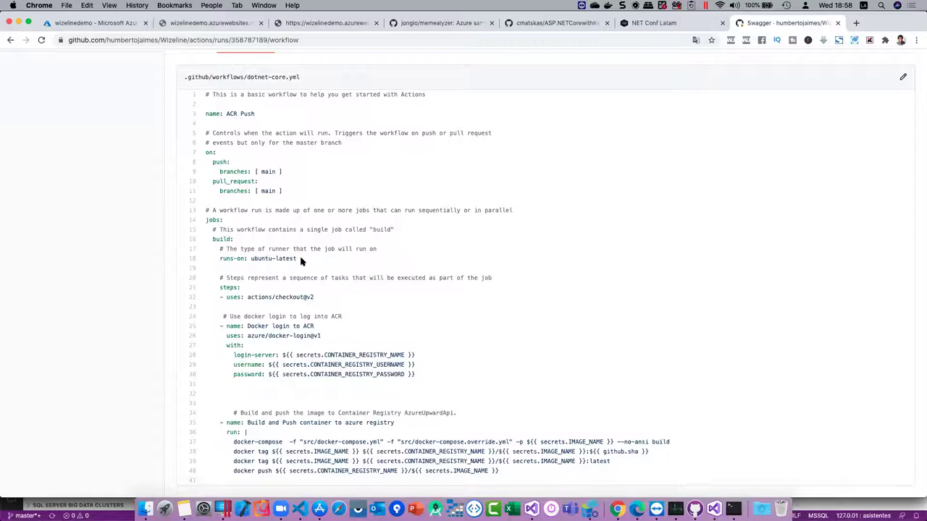
pyautogui.tripleClick(302, 262)
pyautogui.click(302, 262)
pyautogui.doubleClick(267, 191)
pyautogui.doubleClick(280, 259)
pyautogui.click(234, 259)
pyautogui.tripleClick(224, 260)
pyautogui.click(299, 259)
pyautogui.scroll(-1, 272, 297)
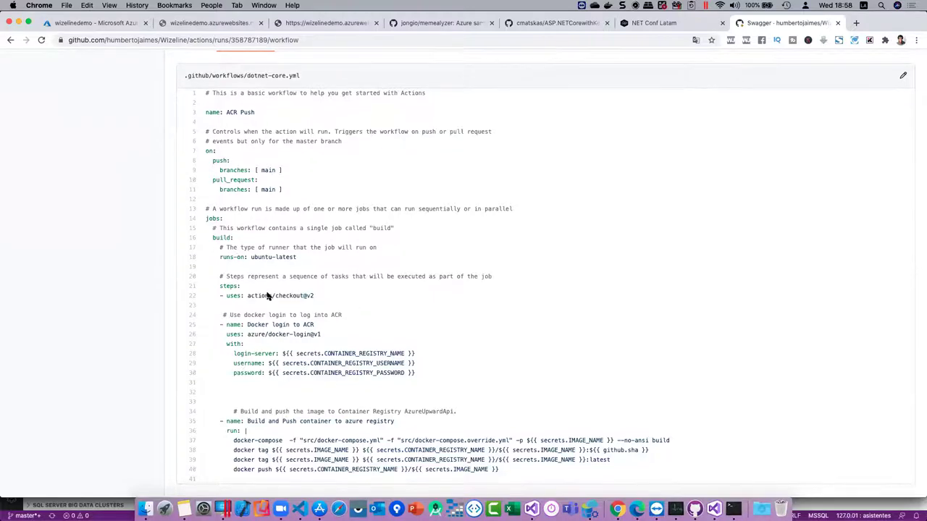
pyautogui.tripleClick(275, 296)
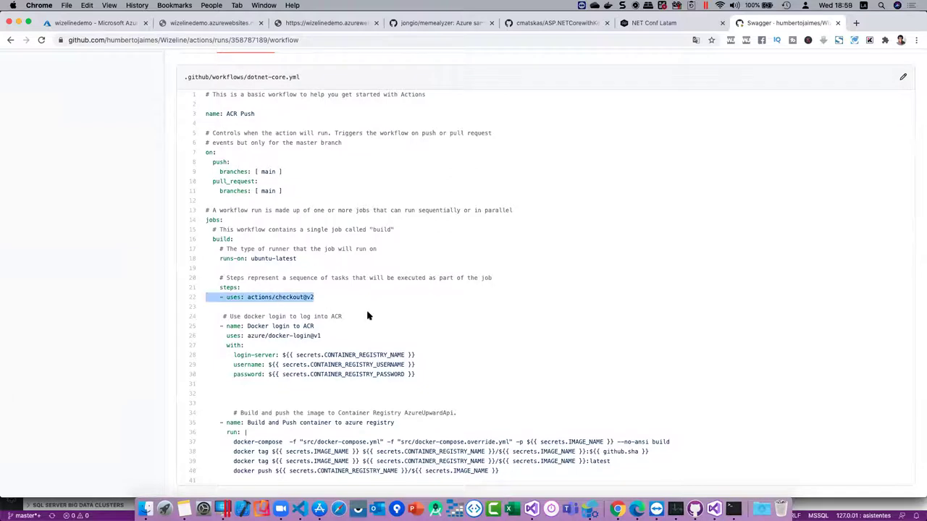
pyautogui.scroll(1, 367, 316)
pyautogui.click(290, 337)
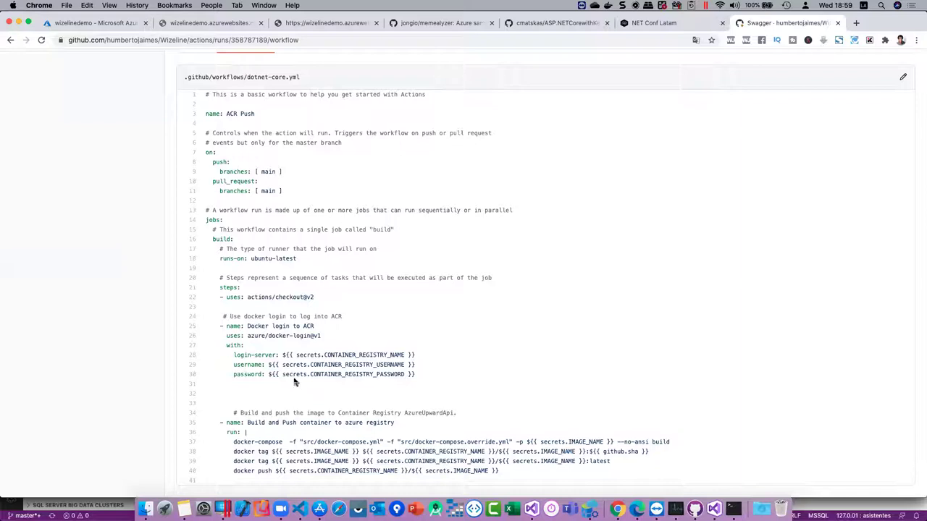
pyautogui.moveTo(294, 375); pyautogui.dragTo(225, 327)
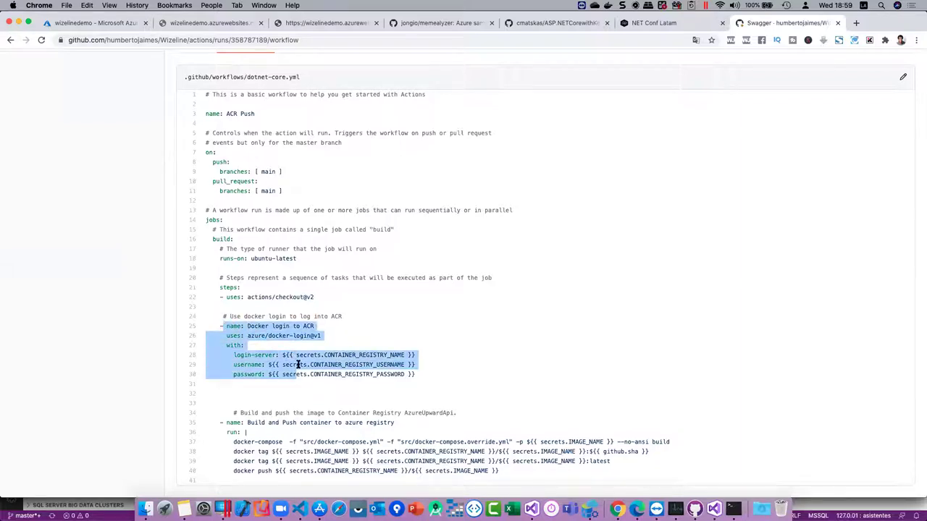
pyautogui.click(349, 384)
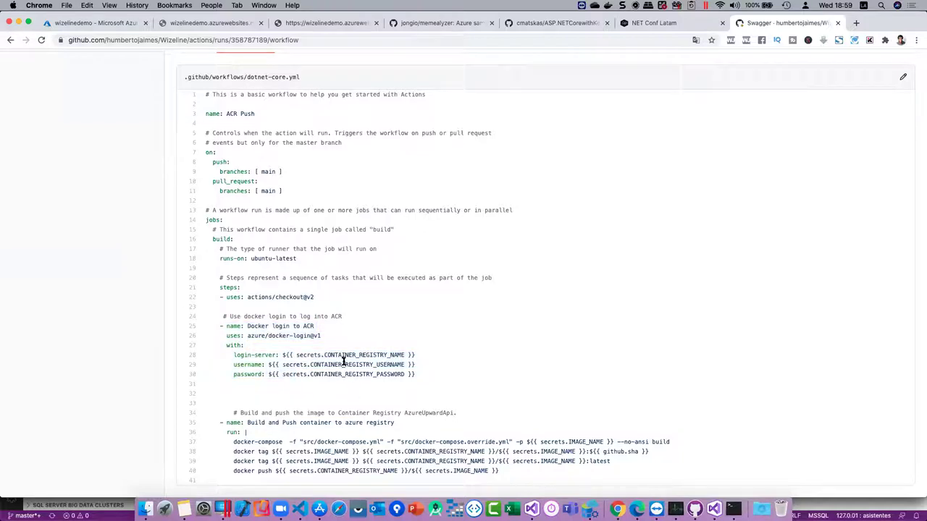
pyautogui.scroll(1, 343, 361)
pyautogui.scroll(5, 344, 361)
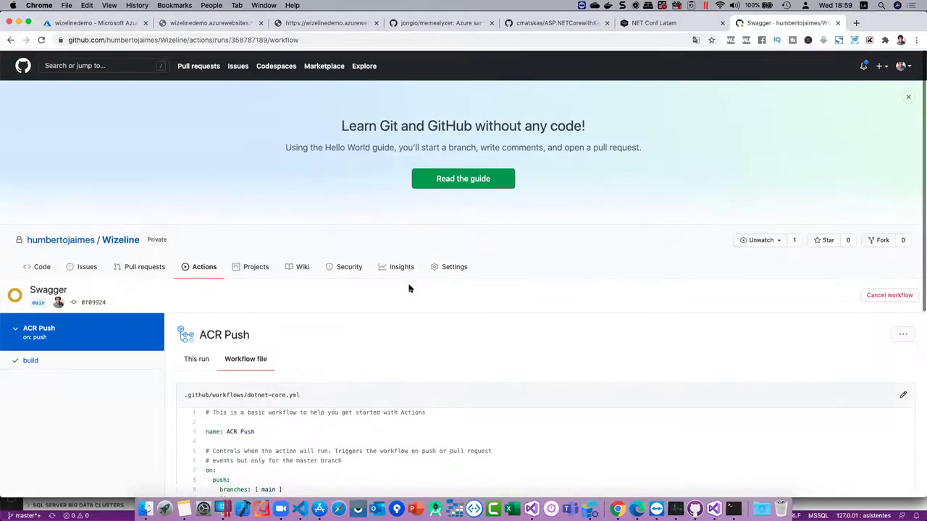
# Check the Wizeline repo's four Actions secrets, including IMAGE_NAME, in a new tab, then return to the workflow.
pyautogui.rightClick(357, 267)
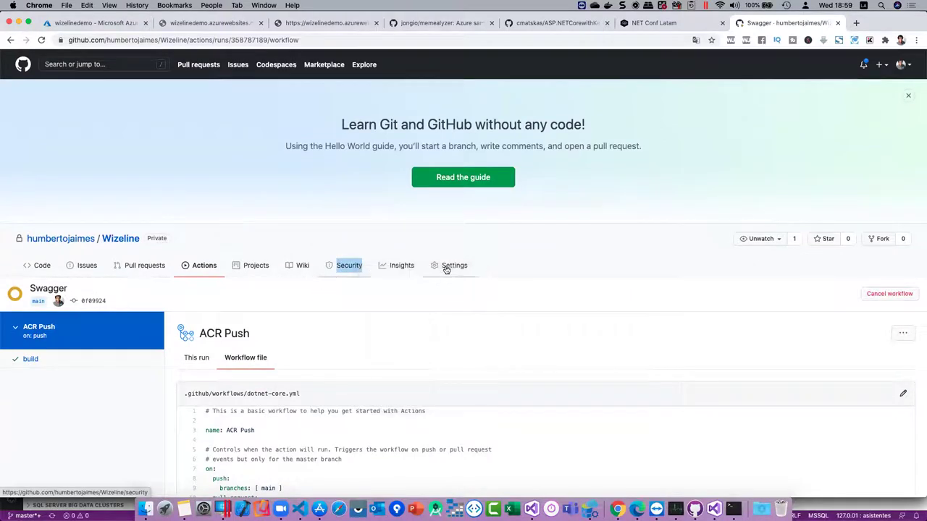
pyautogui.rightClick(447, 267)
pyautogui.click(463, 271)
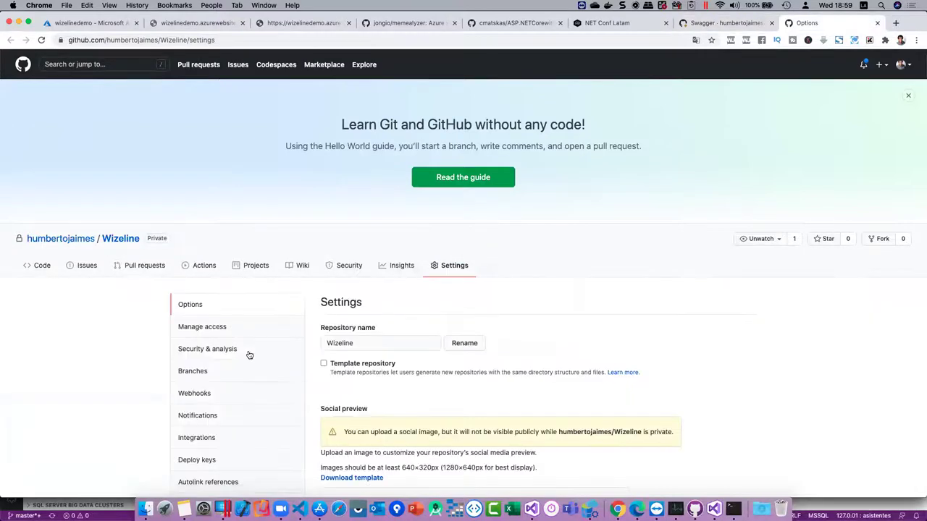
pyautogui.scroll(-3, 217, 427)
pyautogui.click(213, 418)
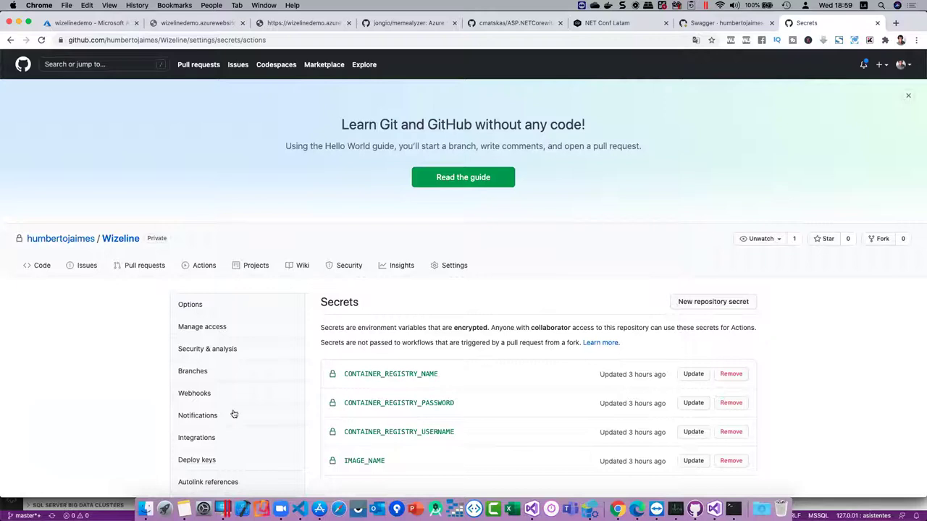
pyautogui.scroll(-3, 435, 325)
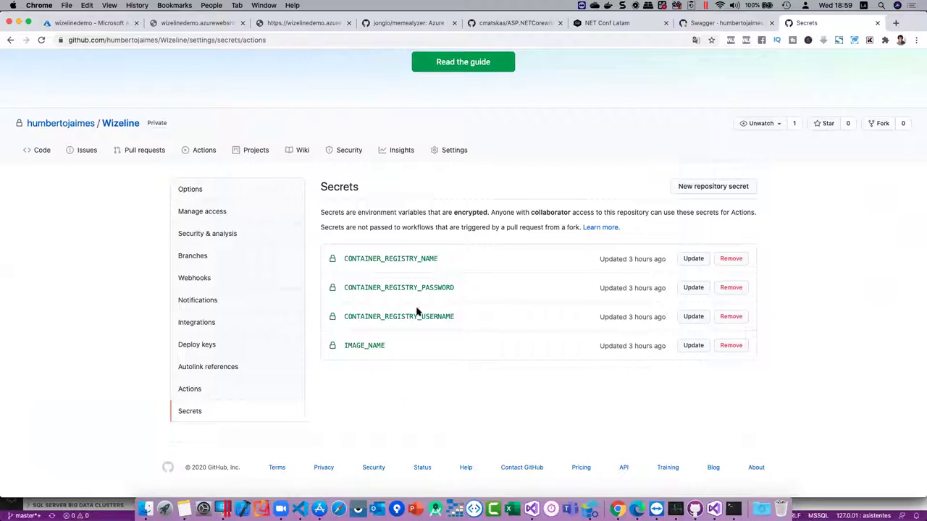
pyautogui.click(724, 22)
pyautogui.scroll(-2, 511, 311)
pyautogui.scroll(-3, 512, 305)
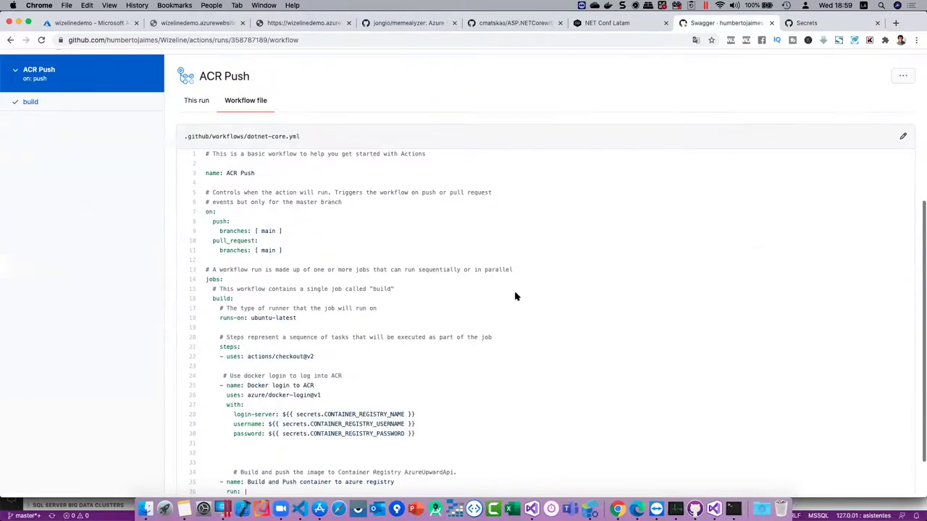
pyautogui.tripleClick(259, 312)
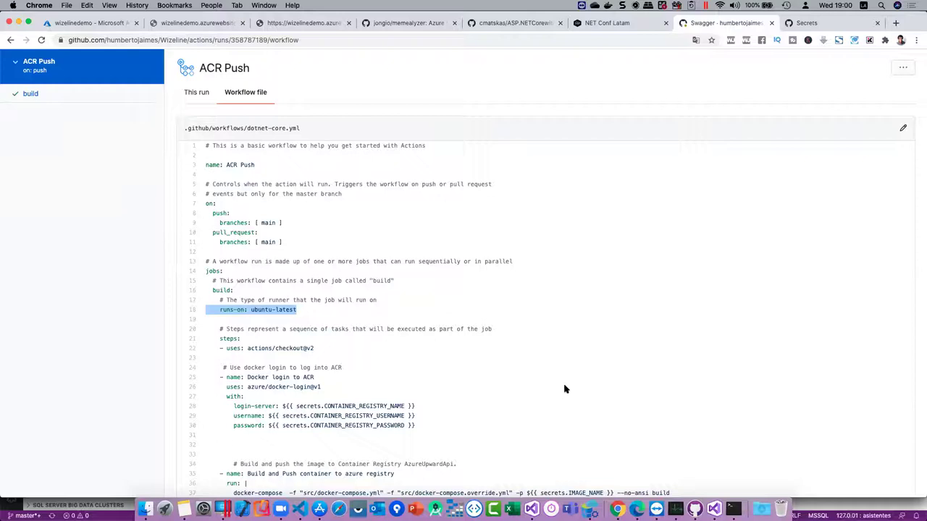
pyautogui.click(468, 330)
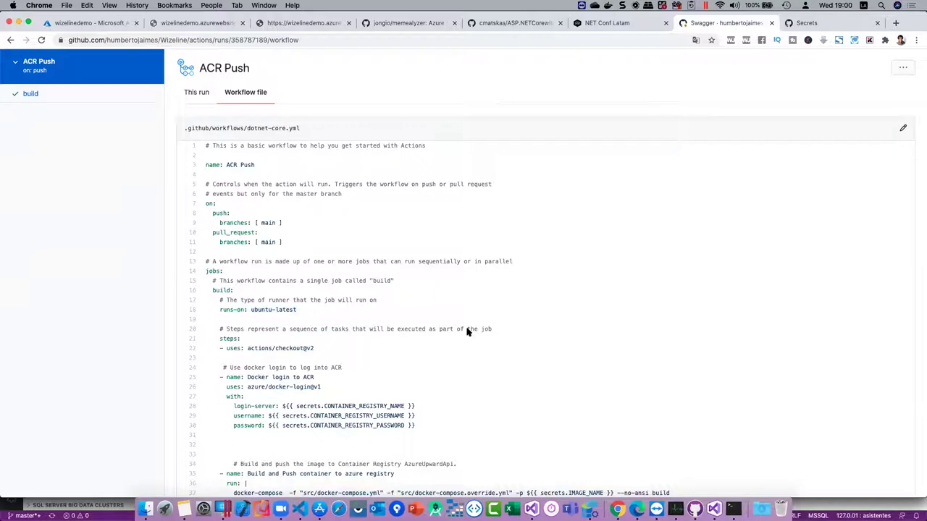
pyautogui.scroll(-3, 451, 406)
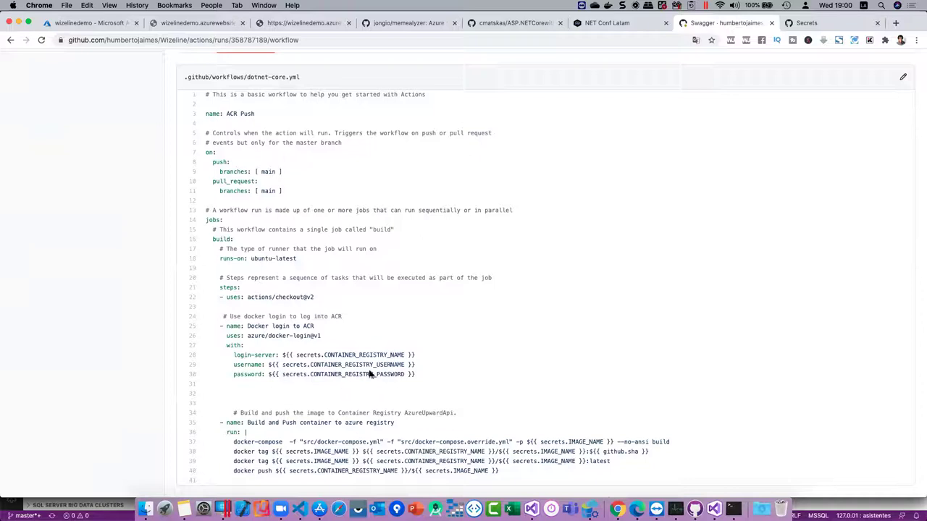
pyautogui.moveTo(360, 360); pyautogui.dragTo(362, 374)
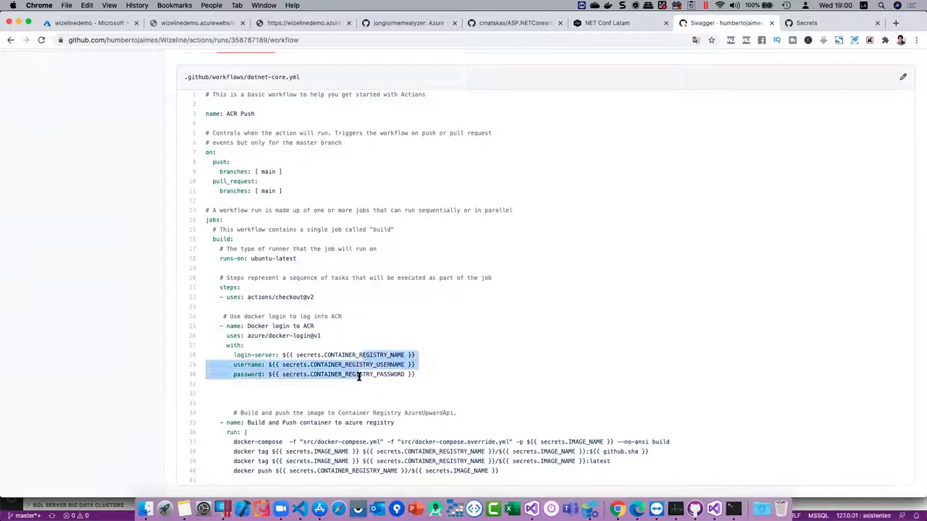
pyautogui.click(808, 24)
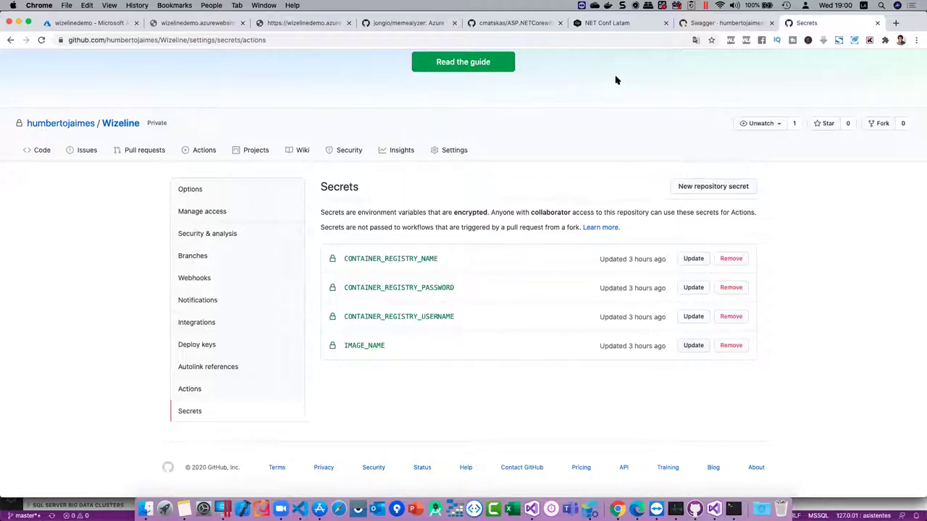
pyautogui.click(684, 24)
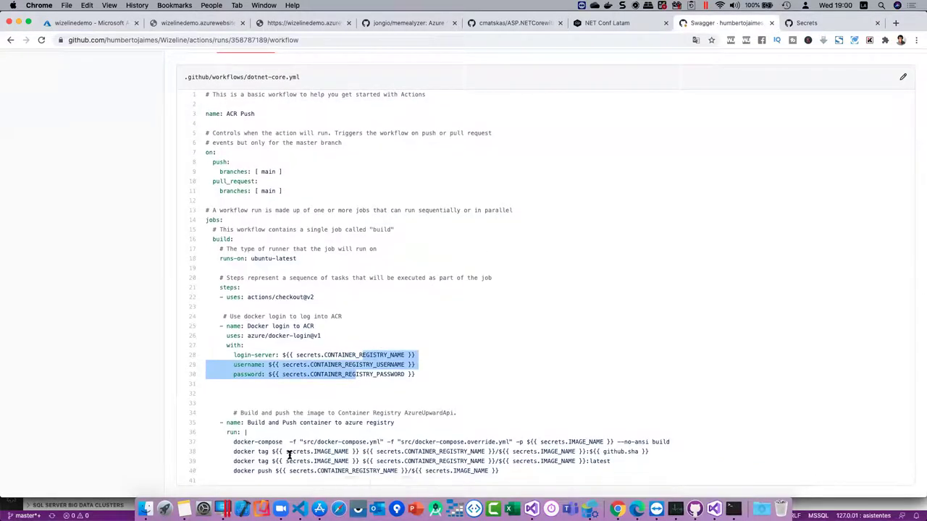
# Highlight the docker-compose build command and the github.sha and latest tags on lines 37–39.
pyautogui.moveTo(293, 442); pyautogui.dragTo(599, 442)
pyautogui.click(571, 453)
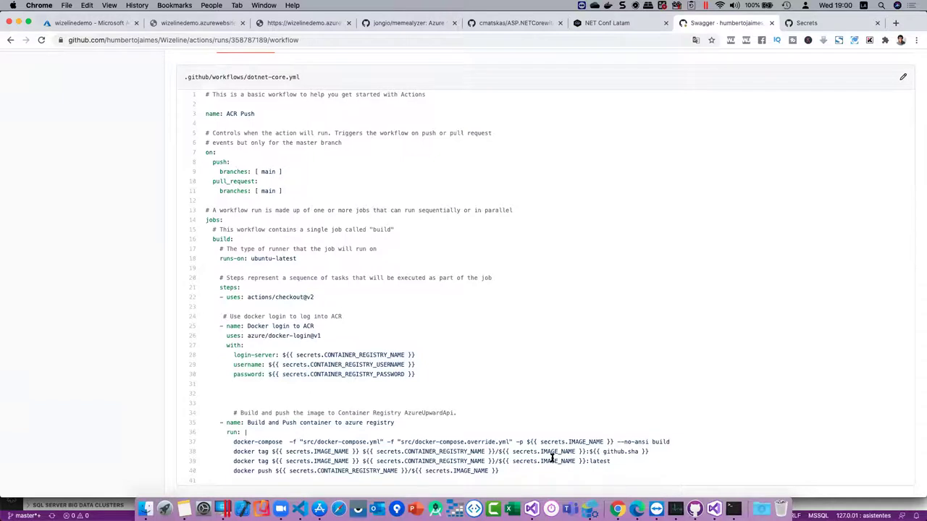
pyautogui.tripleClick(621, 452)
pyautogui.click(621, 450)
pyautogui.moveTo(637, 452); pyautogui.dragTo(604, 452)
pyautogui.doubleClick(596, 461)
# Highlight the docker push line and its IMAGE_NAME, then bring Visual Studio forward.
pyautogui.tripleClick(270, 471)
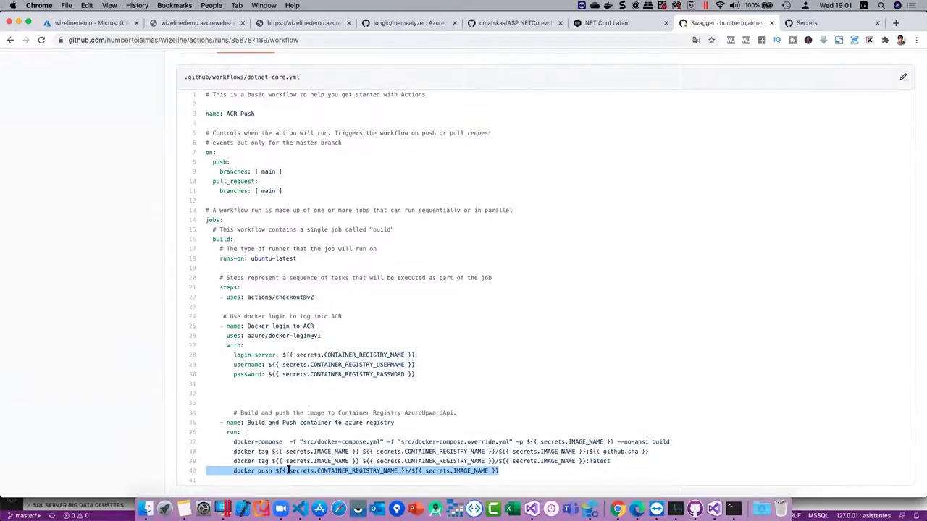
pyautogui.tripleClick(266, 444)
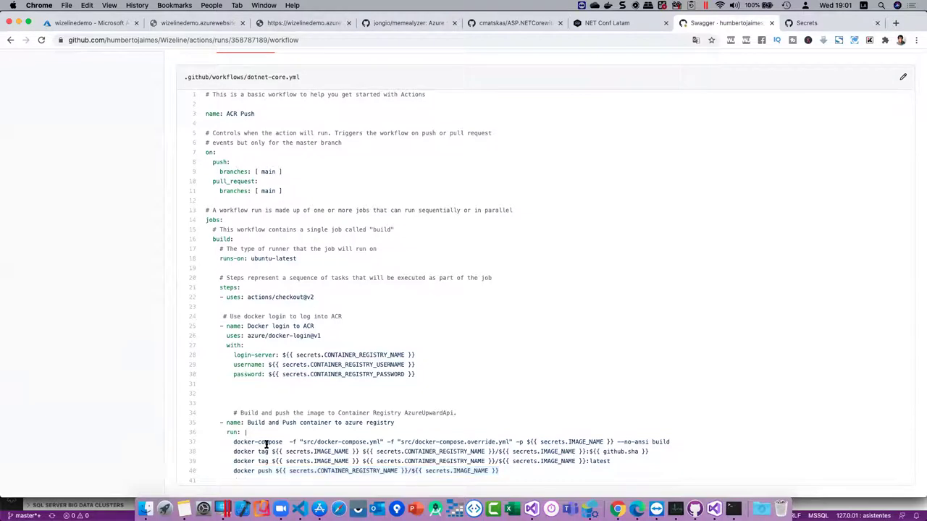
pyautogui.click(266, 445)
pyautogui.doubleClick(477, 471)
pyautogui.tripleClick(339, 443)
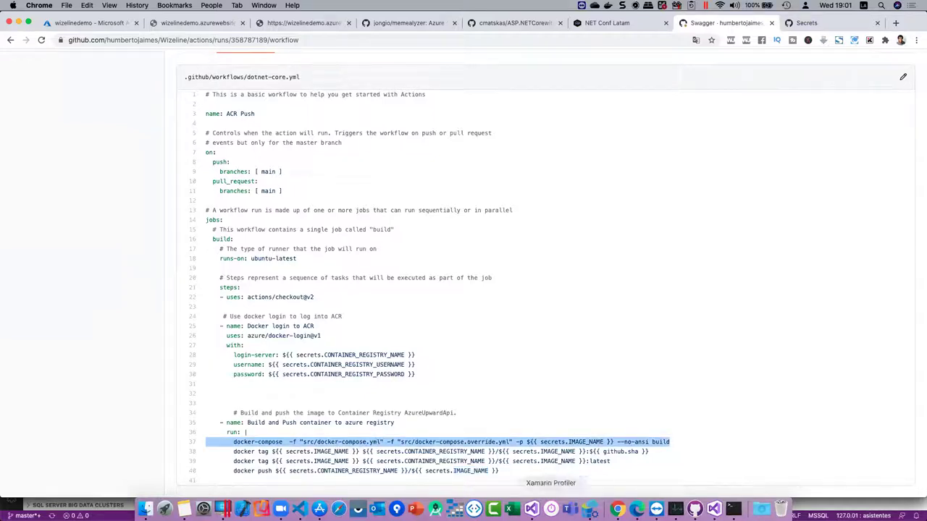
pyautogui.click(532, 509)
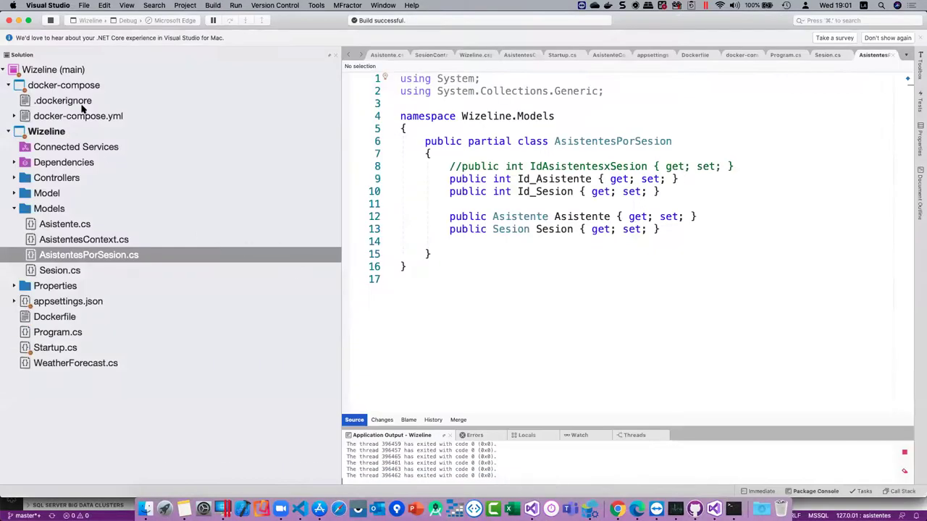
# Open the Wizeline project's Add menu without adding anything, then go back to Chrome.
pyautogui.click(52, 135)
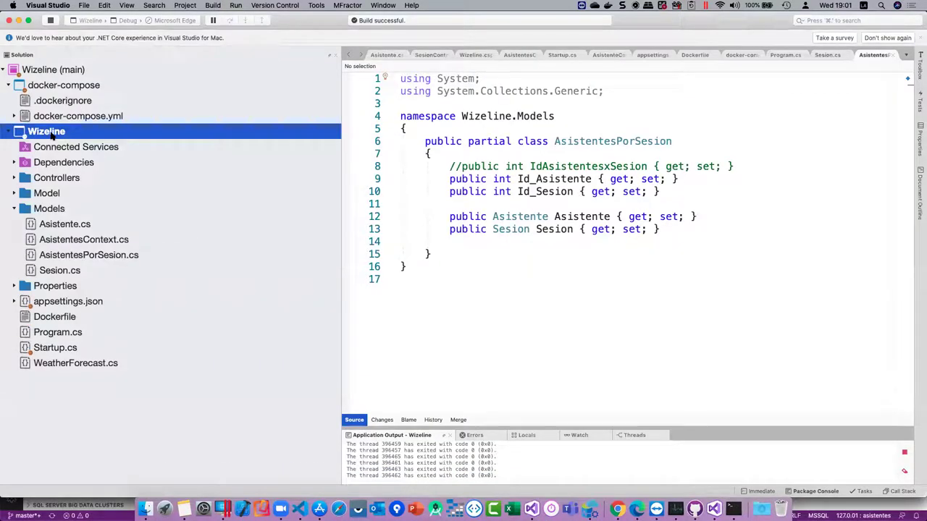
pyautogui.rightClick(52, 135)
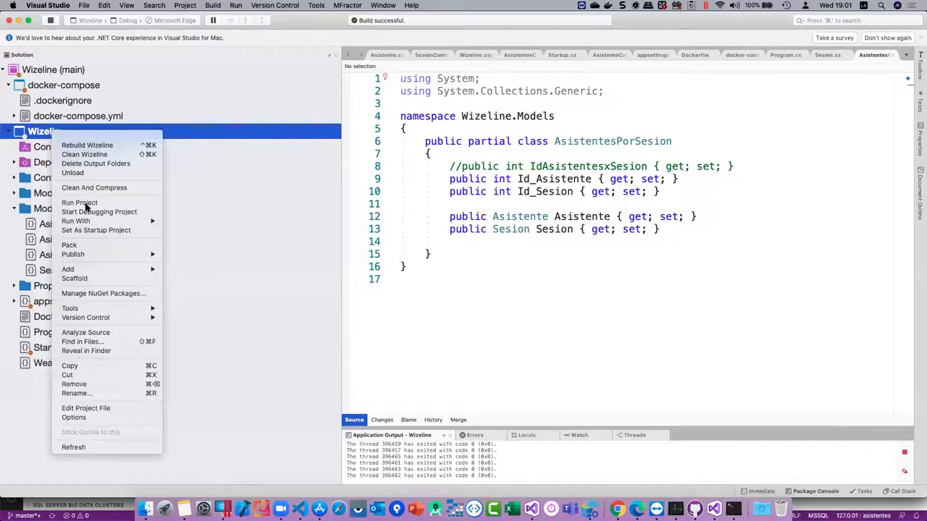
pyautogui.moveTo(142, 269)
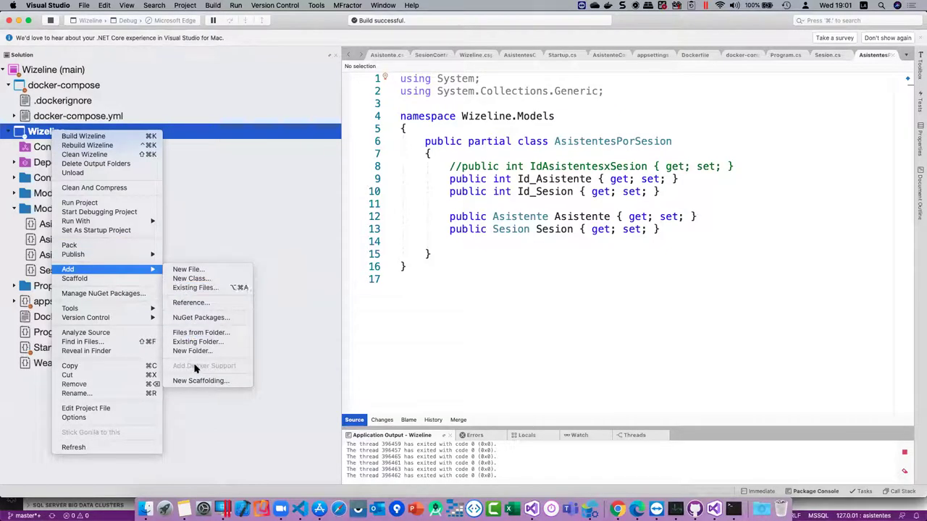
pyautogui.click(91, 88)
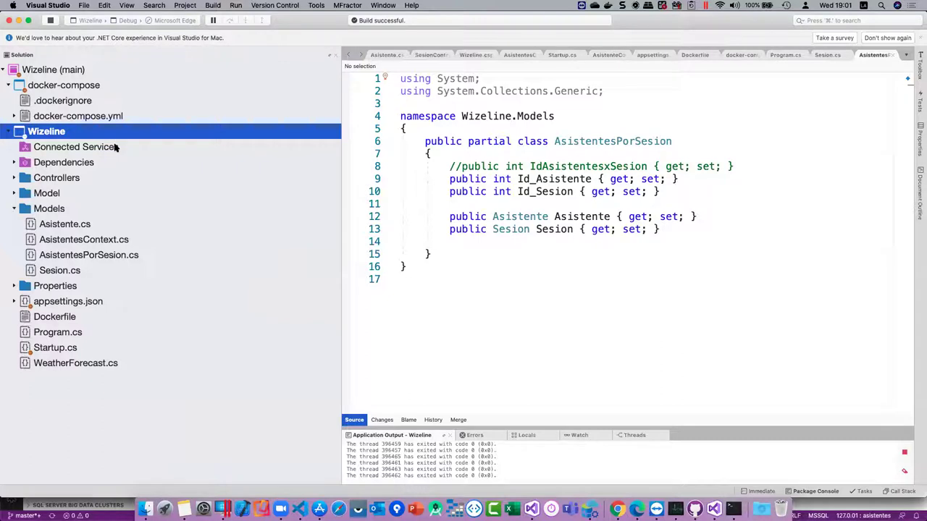
pyautogui.click(619, 509)
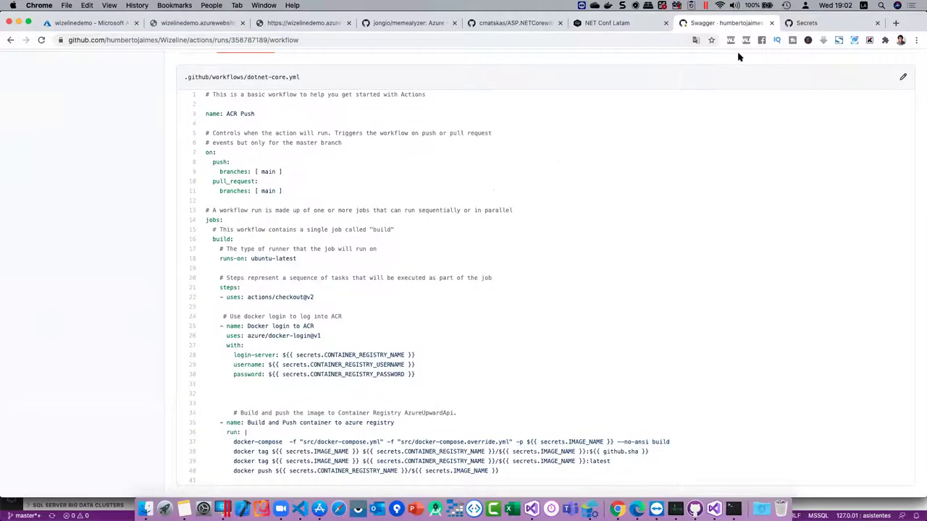
# Verify the Swagger ACR Push run completed in 1m 16s, then open the wizelinedemo /swagger tab.
pyautogui.scroll(10, 490, 161)
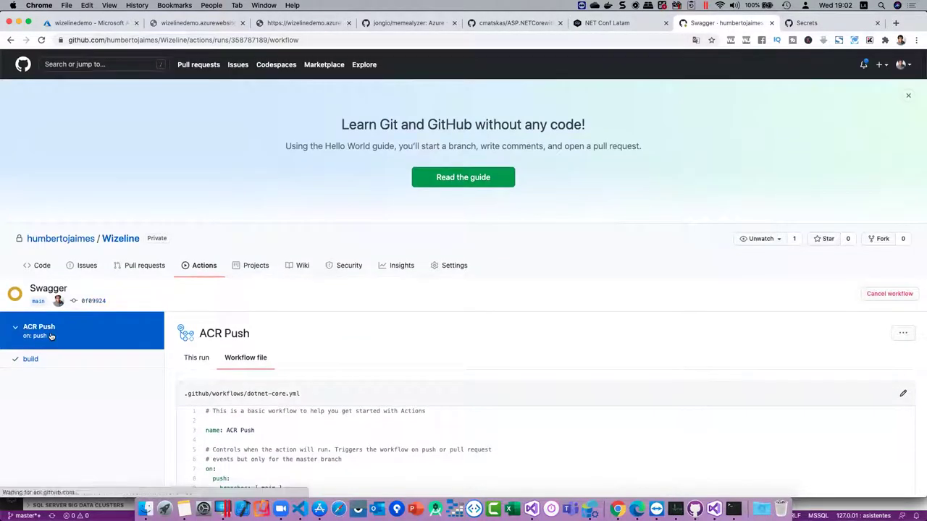
pyautogui.click(29, 342)
pyautogui.scroll(-3, 194, 389)
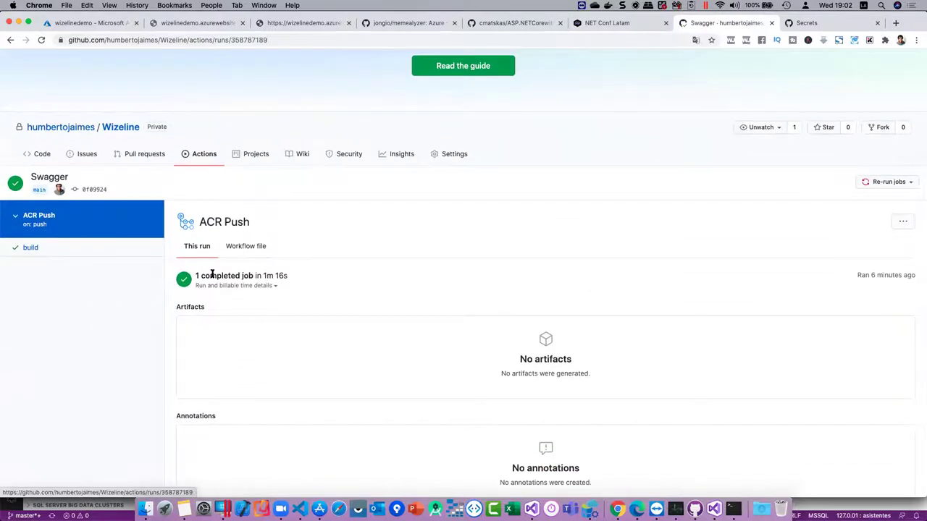
pyautogui.click(154, 156)
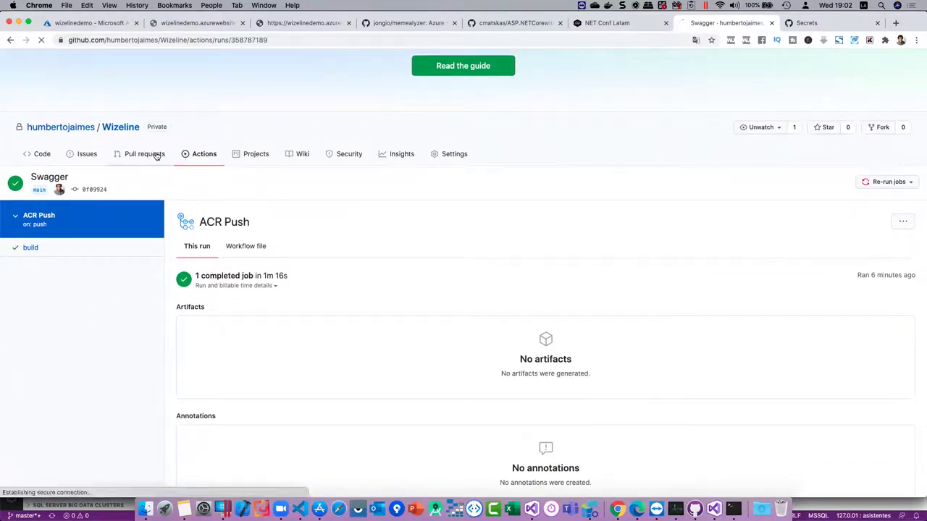
pyautogui.click(200, 266)
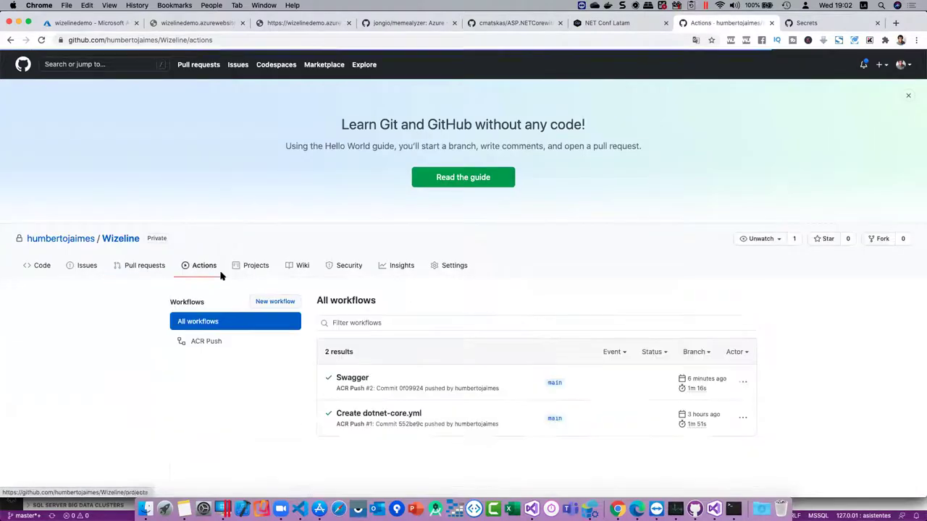
pyautogui.scroll(-1, 232, 286)
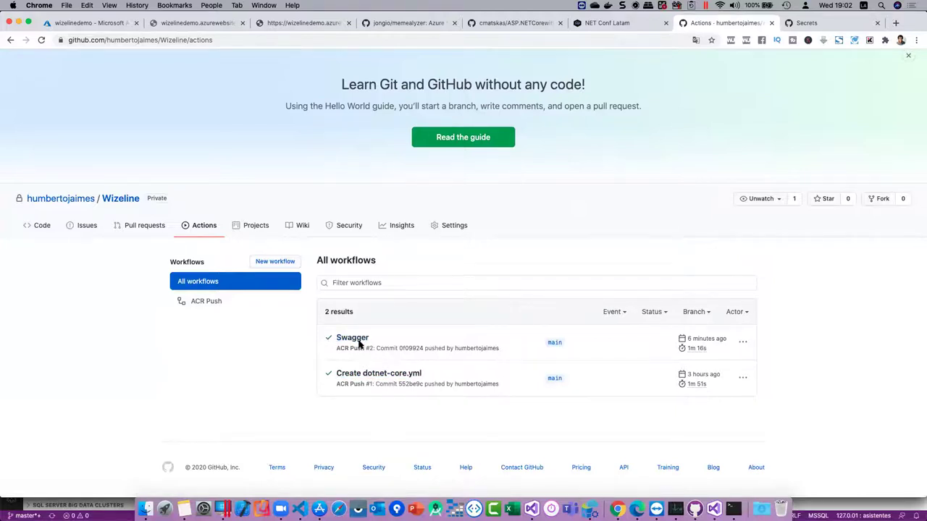
pyautogui.click(195, 21)
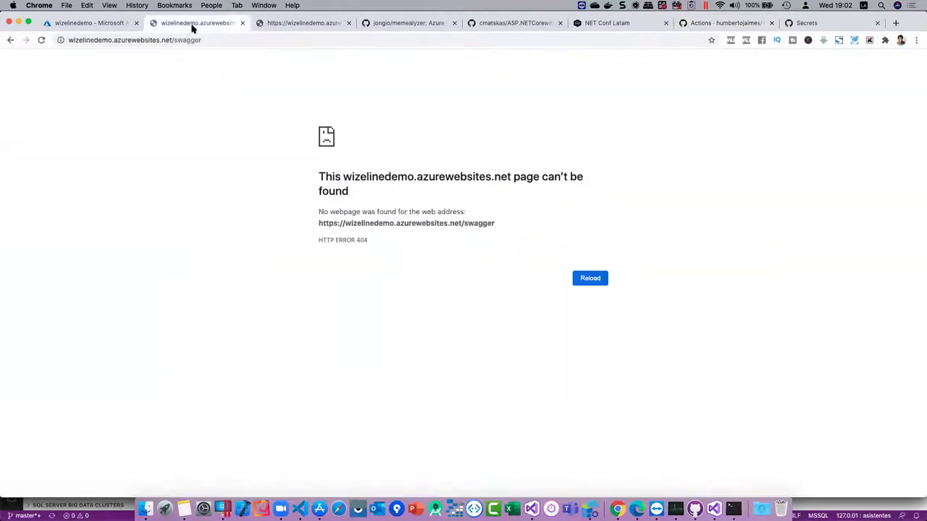
# Reload the deployed Swagger UI and execute GET /Asistentes using Try it out.
pyautogui.click(41, 40)
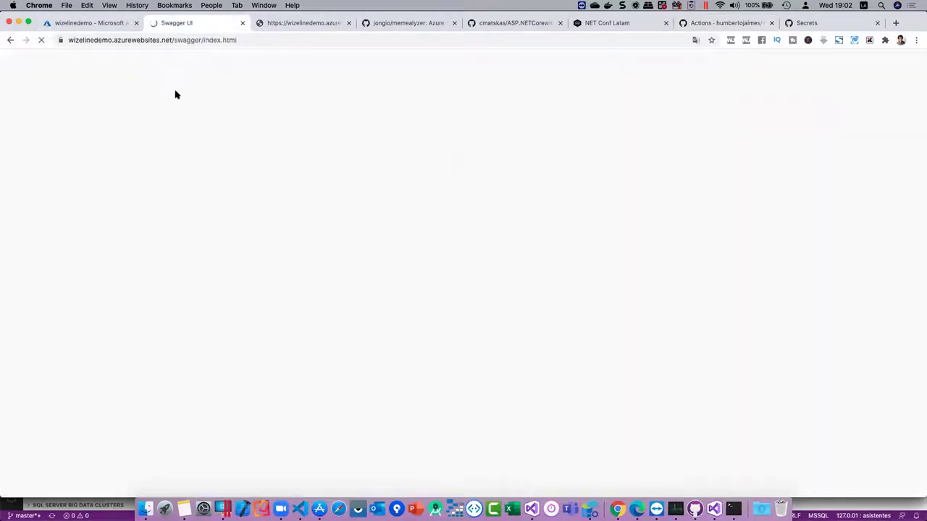
pyautogui.scroll(-2, 311, 303)
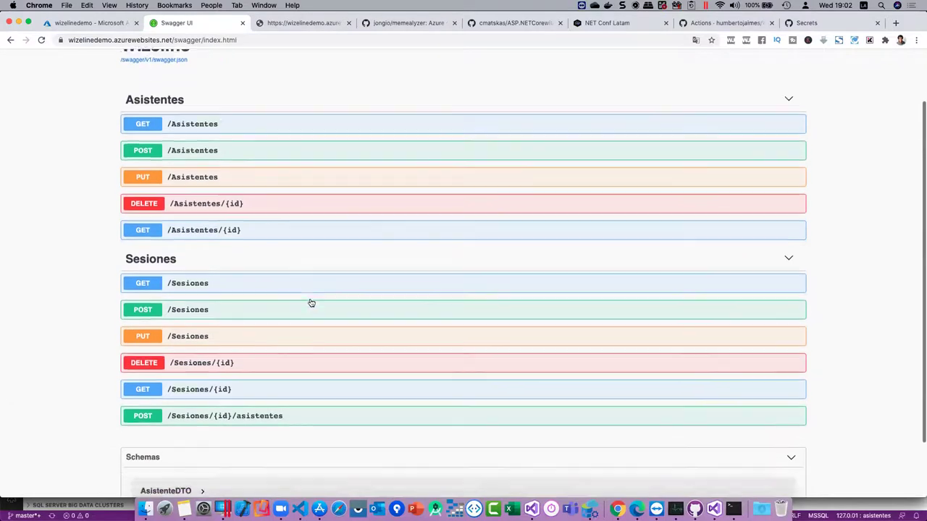
pyautogui.scroll(4, 310, 305)
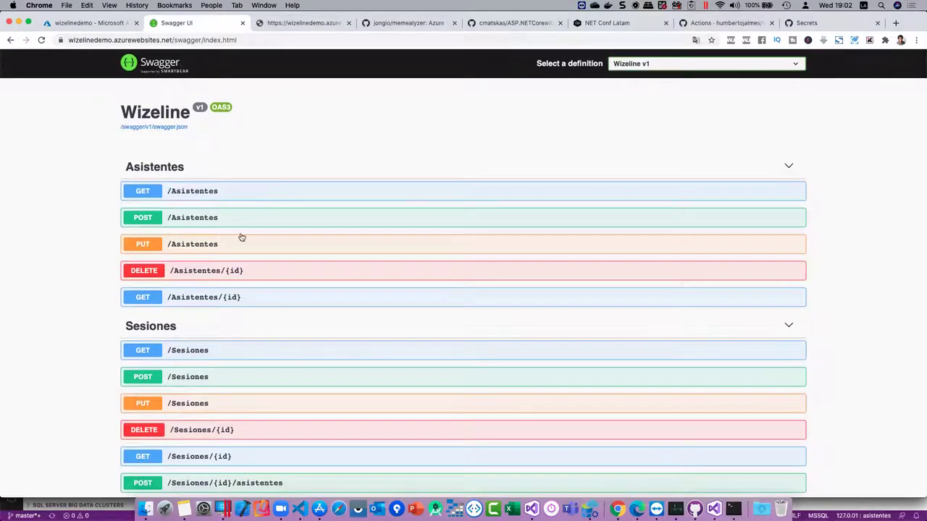
pyautogui.click(228, 200)
pyautogui.scroll(-1, 267, 282)
pyautogui.scroll(-3, 267, 282)
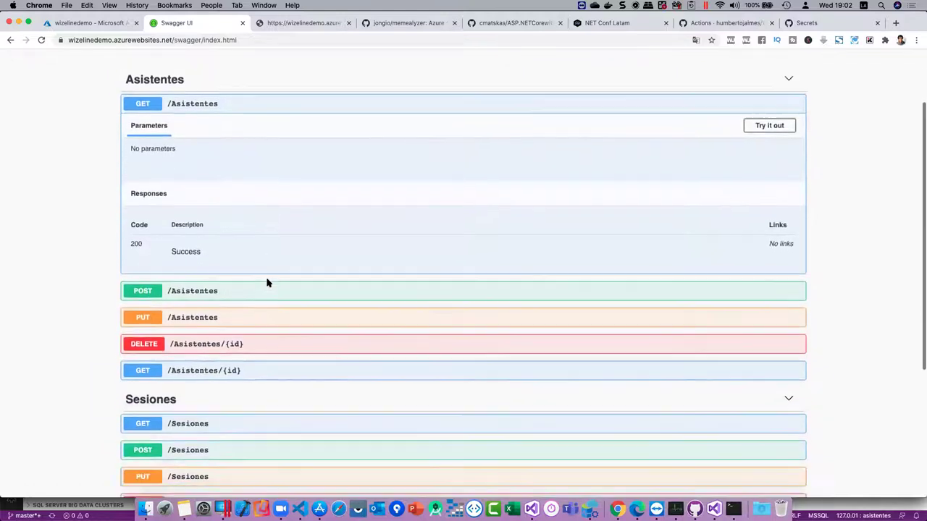
pyautogui.scroll(3, 267, 283)
pyautogui.scroll(-3, 267, 282)
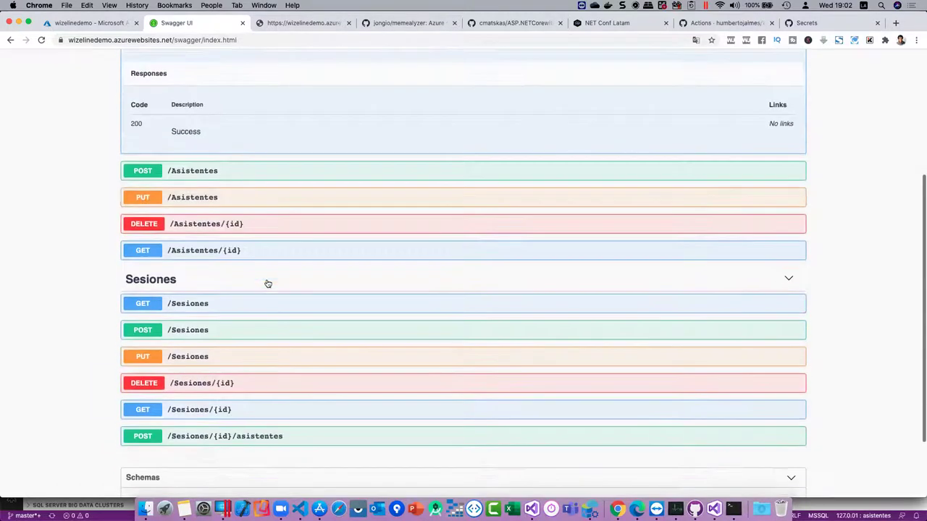
pyautogui.scroll(3, 265, 283)
pyautogui.click(768, 213)
pyautogui.scroll(-1, 470, 283)
pyautogui.click(444, 243)
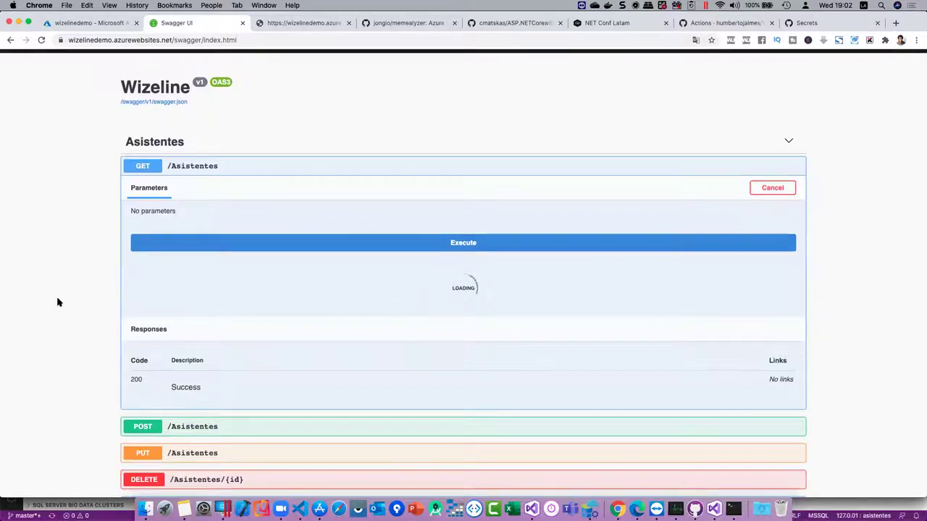
# Inspect the first attendee's record in the 200 JSON response, then return to the Azure portal.
pyautogui.scroll(-5, 283, 318)
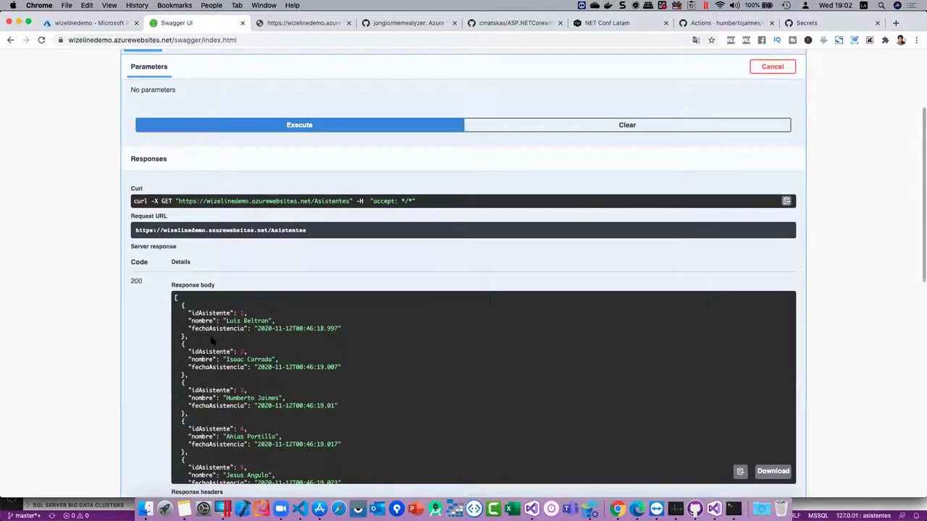
pyautogui.moveTo(189, 338); pyautogui.dragTo(177, 313)
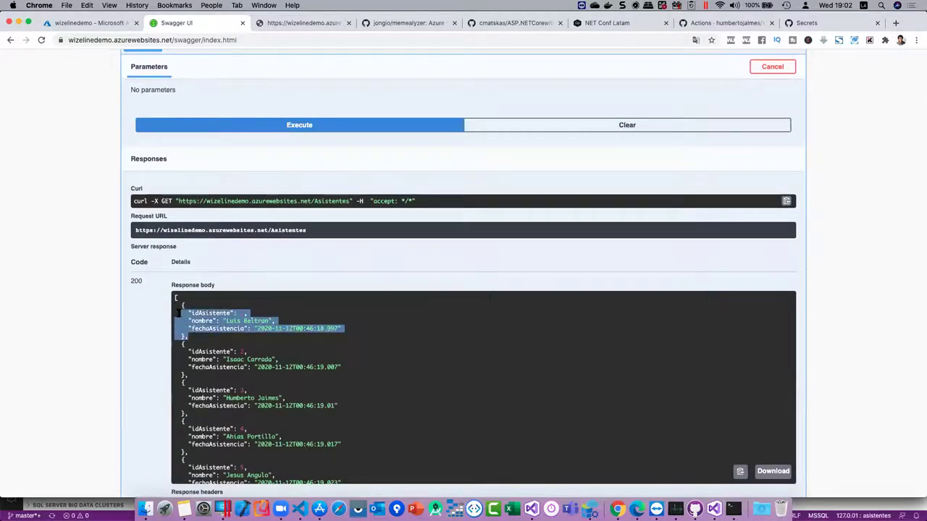
pyautogui.click(265, 321)
pyautogui.tripleClick(268, 321)
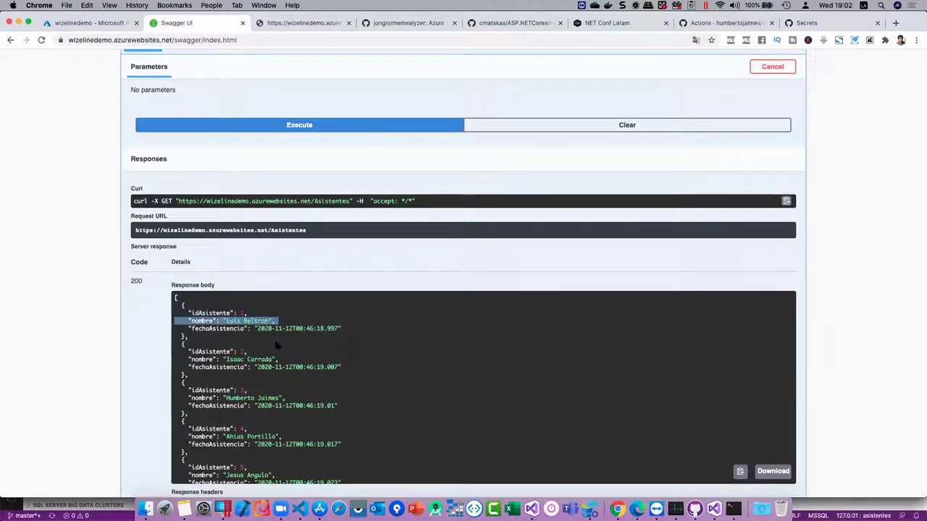
pyautogui.click(282, 375)
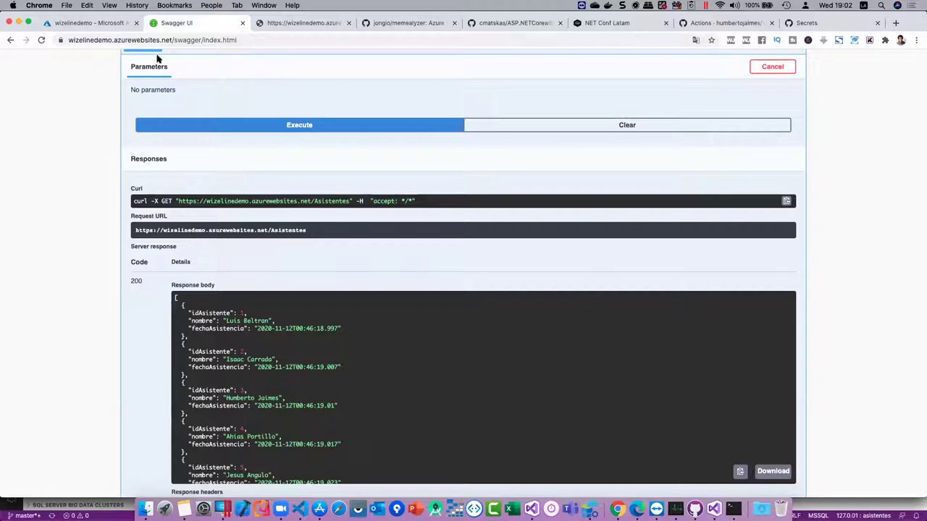
pyautogui.click(114, 23)
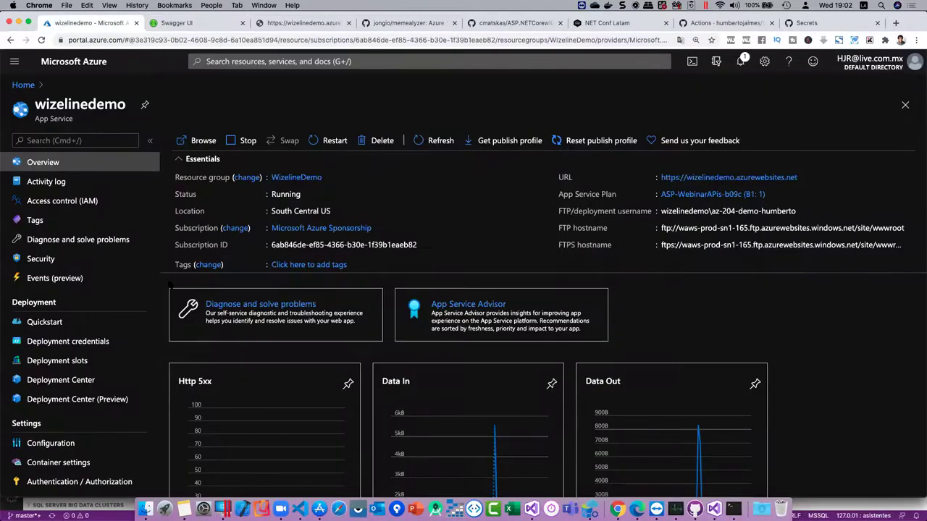
# In Configuration, show and hide values, then open and cancel the AsistentesContext SQLServer connection string editor.
pyautogui.click(59, 443)
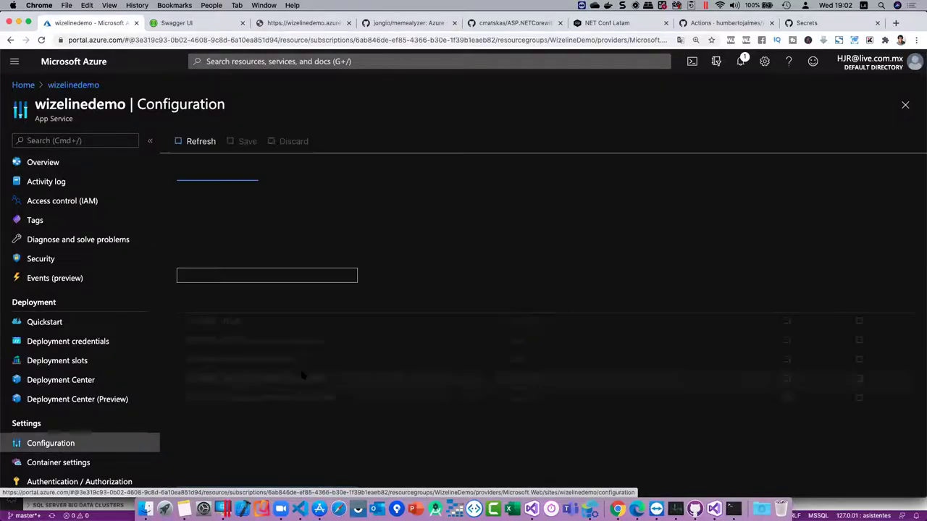
pyautogui.scroll(-2, 302, 375)
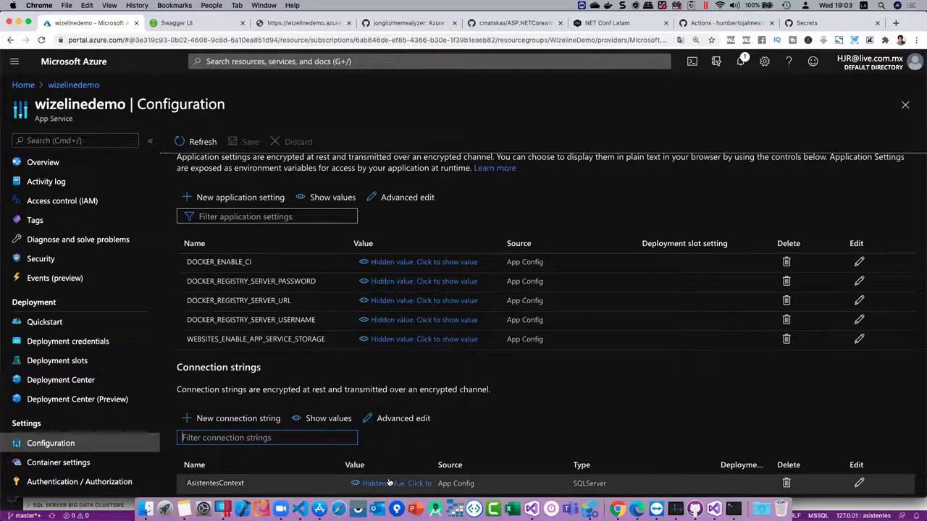
pyautogui.click(361, 483)
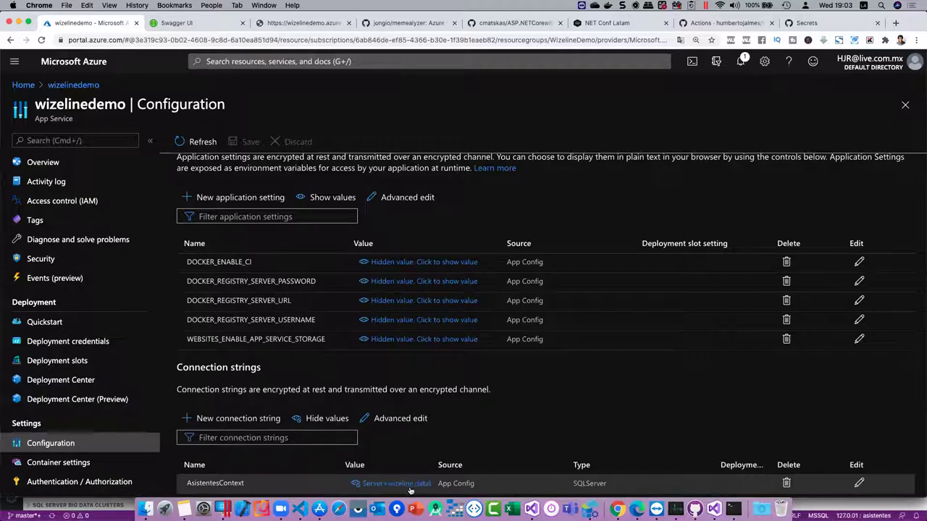
pyautogui.click(353, 484)
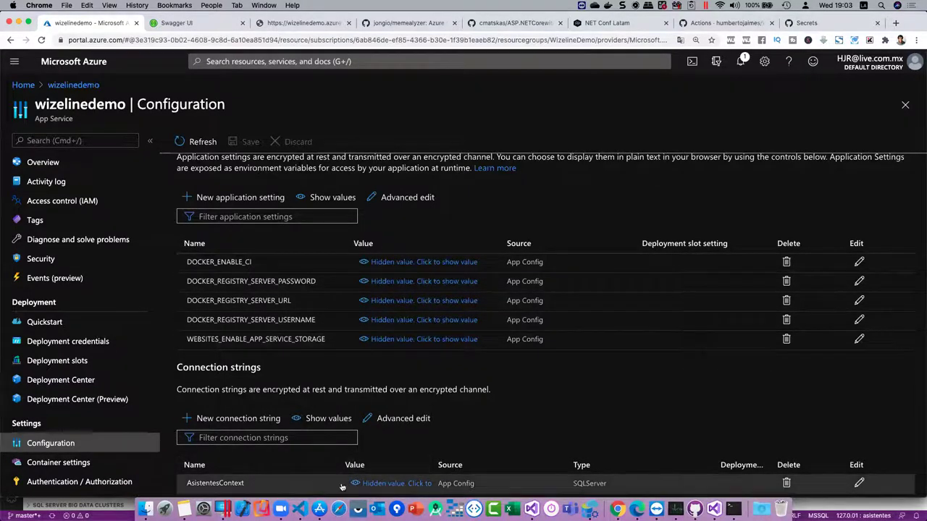
pyautogui.click(859, 483)
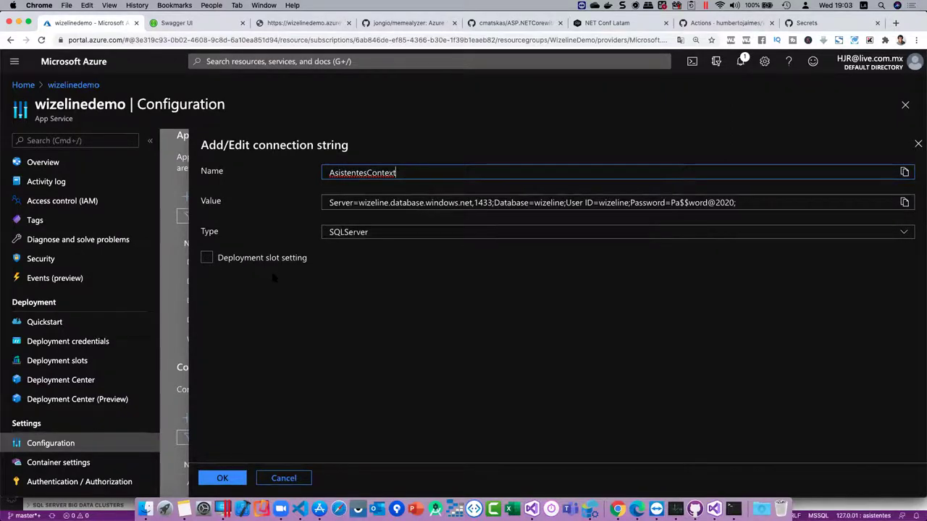
pyautogui.click(307, 481)
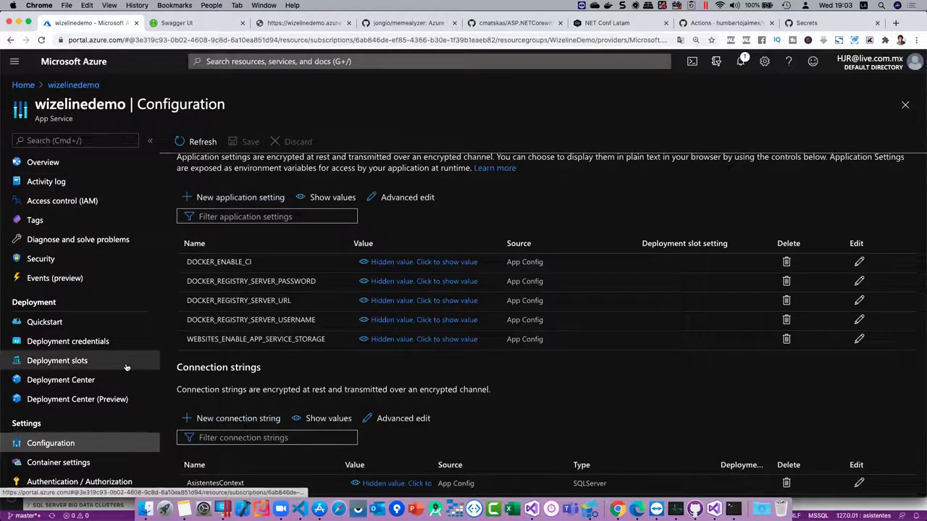
pyautogui.scroll(-3, 79, 380)
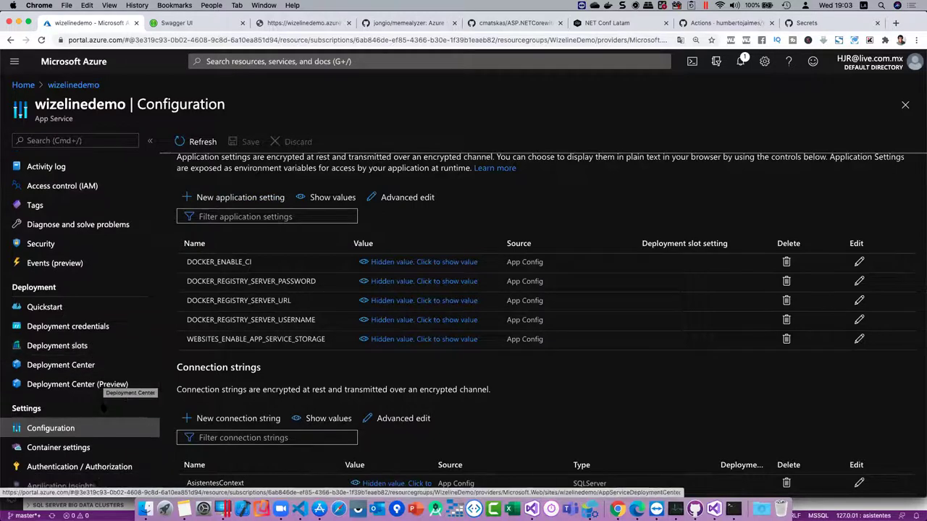
# Keep continuous deployment On for wizeline:latest from the wizelinedemohjr registry, then return to the overview.
pyautogui.click(58, 360)
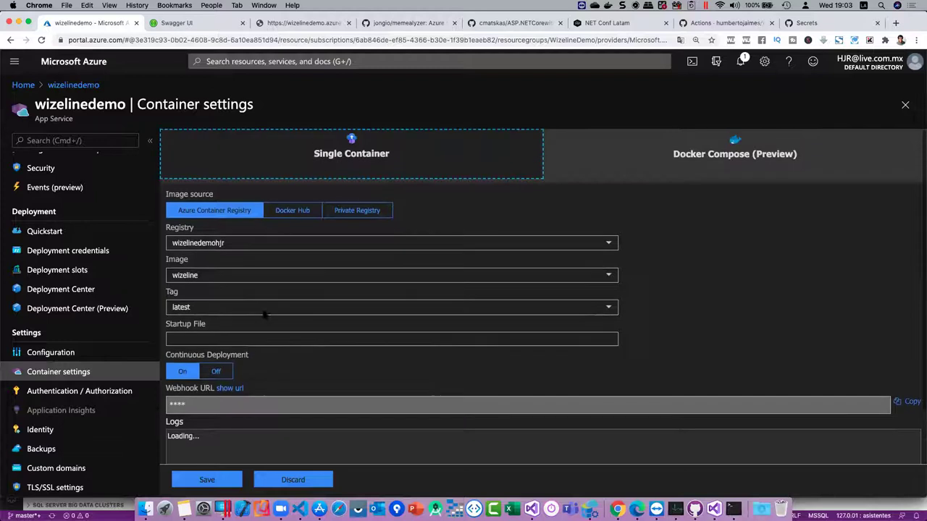
pyautogui.click(229, 211)
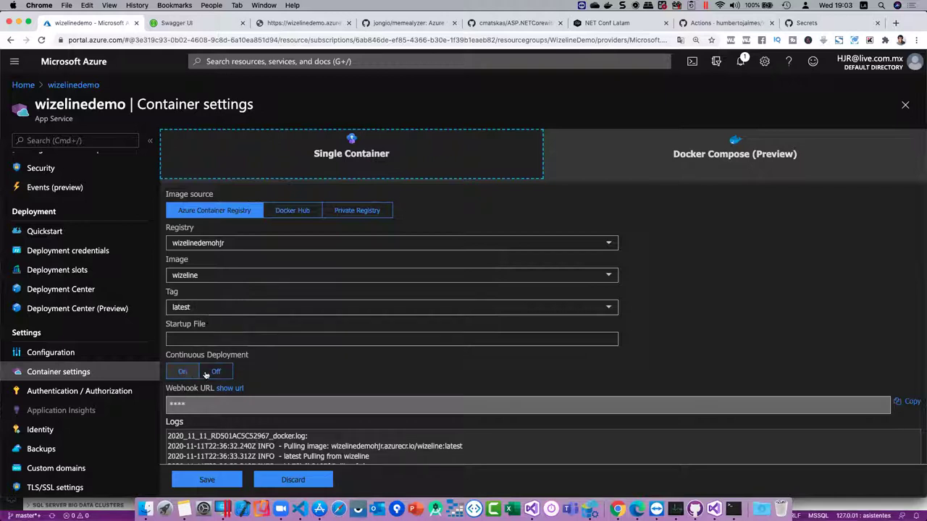
pyautogui.click(181, 372)
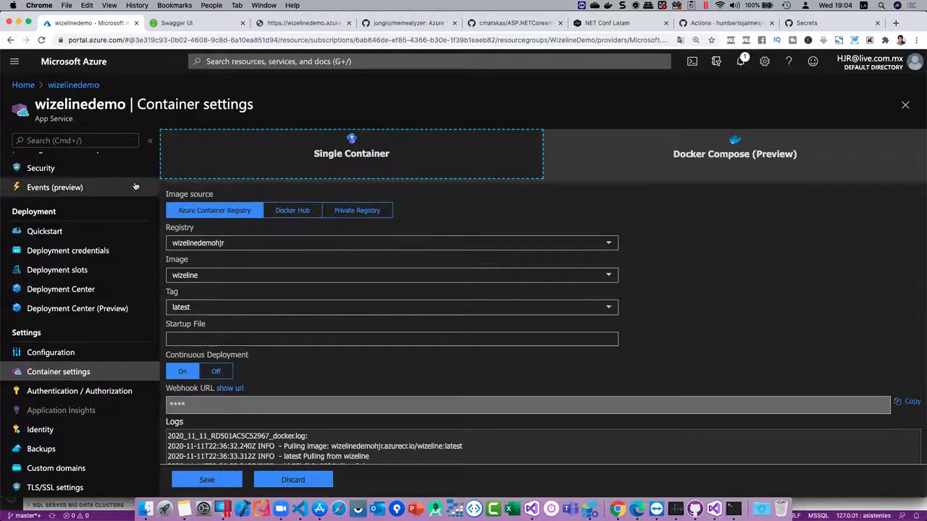
pyautogui.click(73, 85)
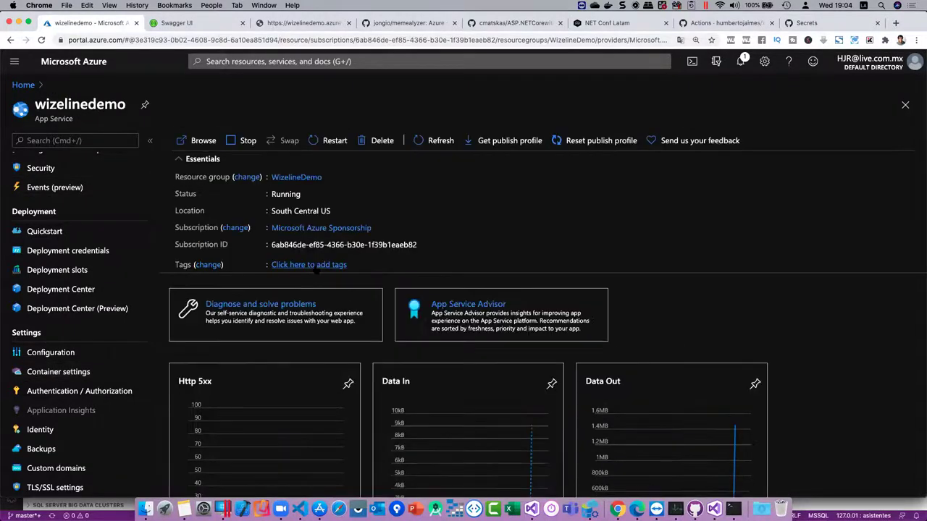
# Go to the WizelineDemo resource group and open its wizelinedemohjr container registry.
pyautogui.click(310, 178)
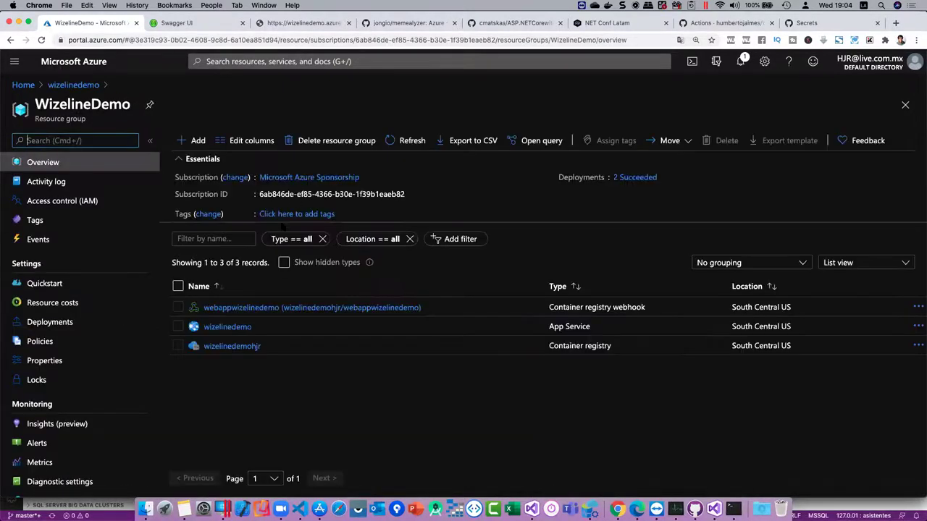
pyautogui.click(249, 347)
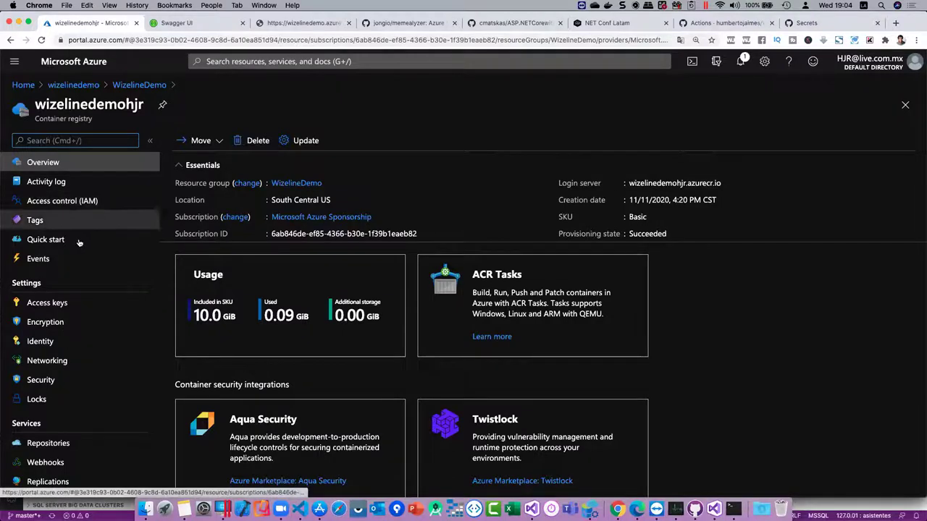
# Open the registry's wizeline repository and select its 6:57 last-updated time.
pyautogui.click(112, 440)
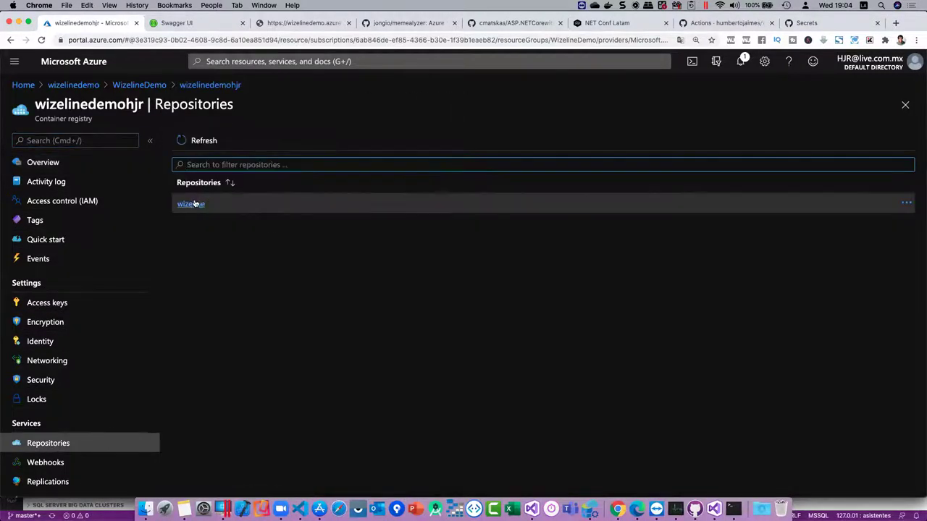
pyautogui.click(194, 204)
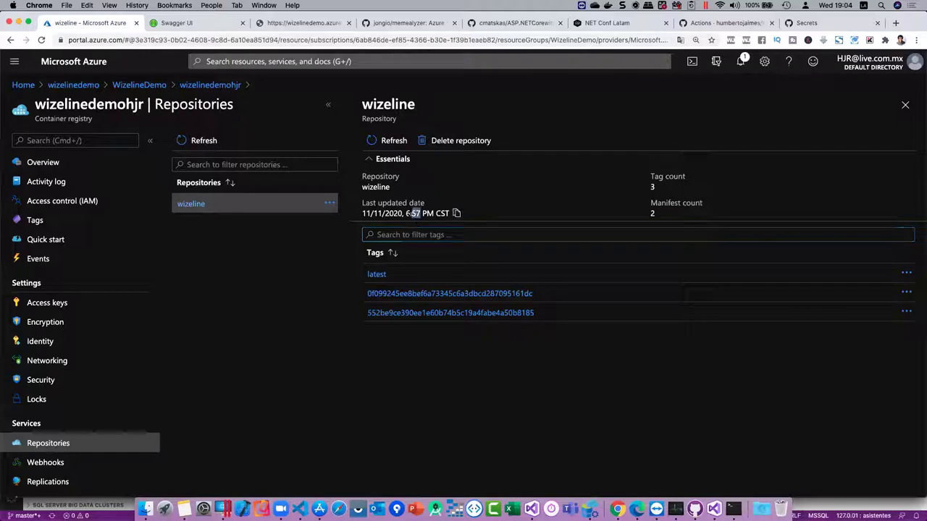
pyautogui.moveTo(419, 214); pyautogui.dragTo(406, 214)
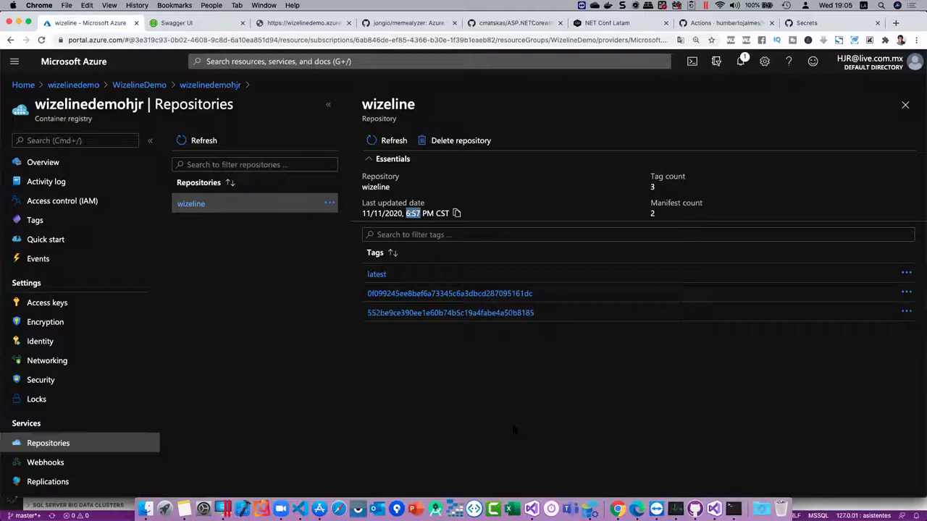
# Select the second image tag's manifest creation date, then scroll back to the registry's menu.
pyautogui.click(490, 294)
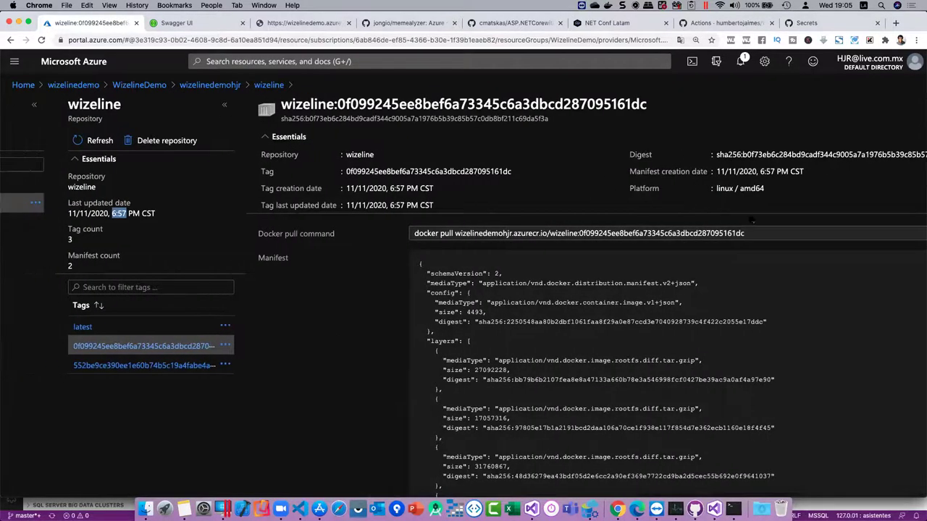
pyautogui.doubleClick(782, 172)
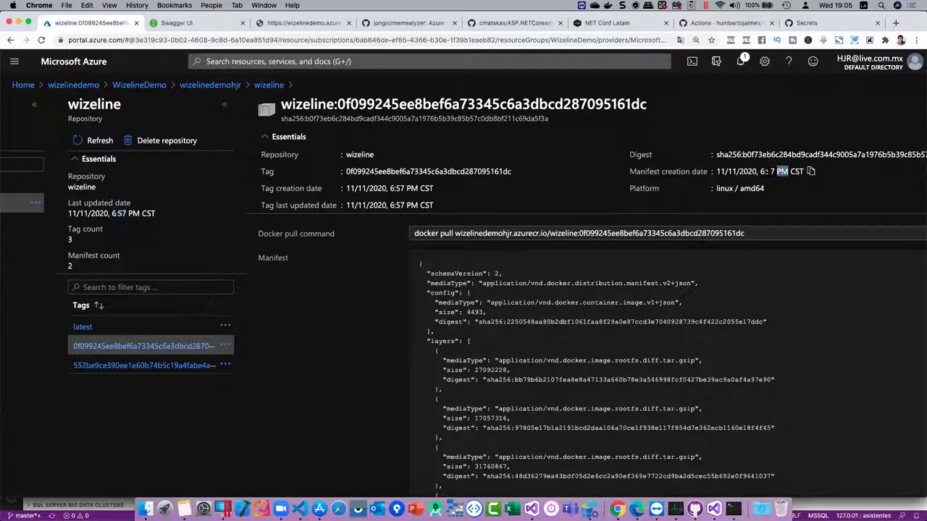
pyautogui.tripleClick(766, 171)
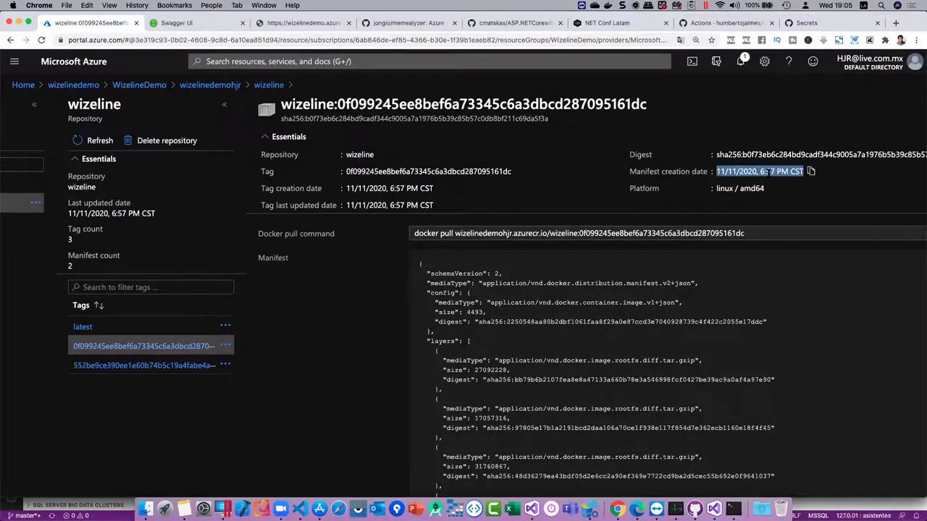
pyautogui.hscroll(-5, 766, 171)
pyautogui.hscroll(-3, 729, 181)
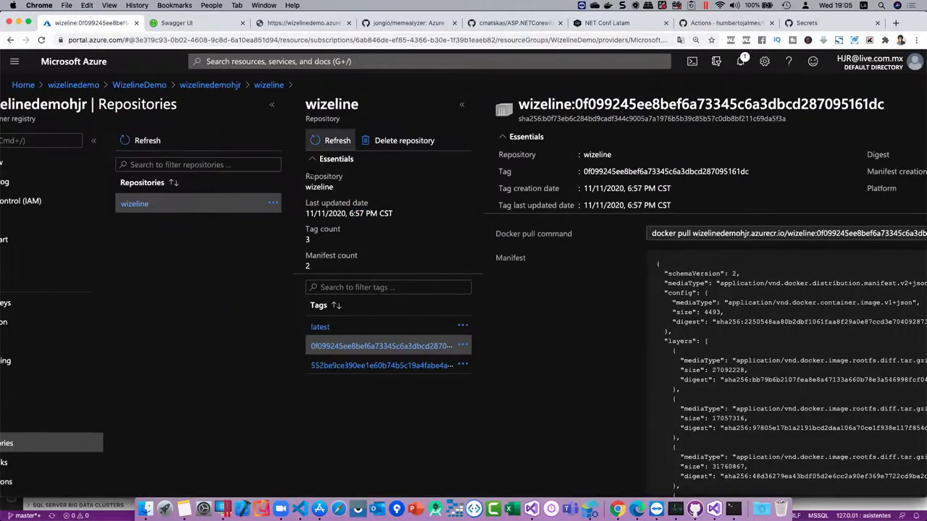
pyautogui.hscroll(-15, 214, 280)
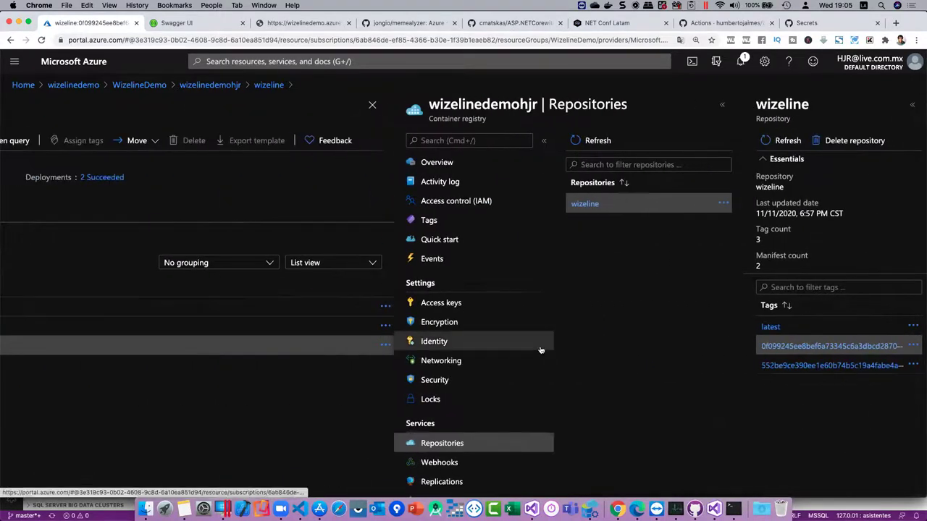
pyautogui.hscroll(-15, 666, 346)
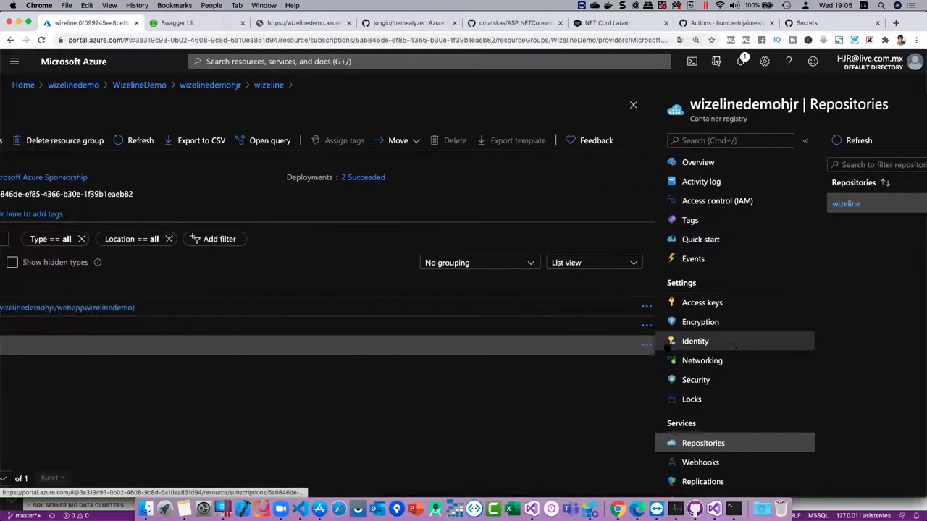
pyautogui.hscroll(20, 359, 362)
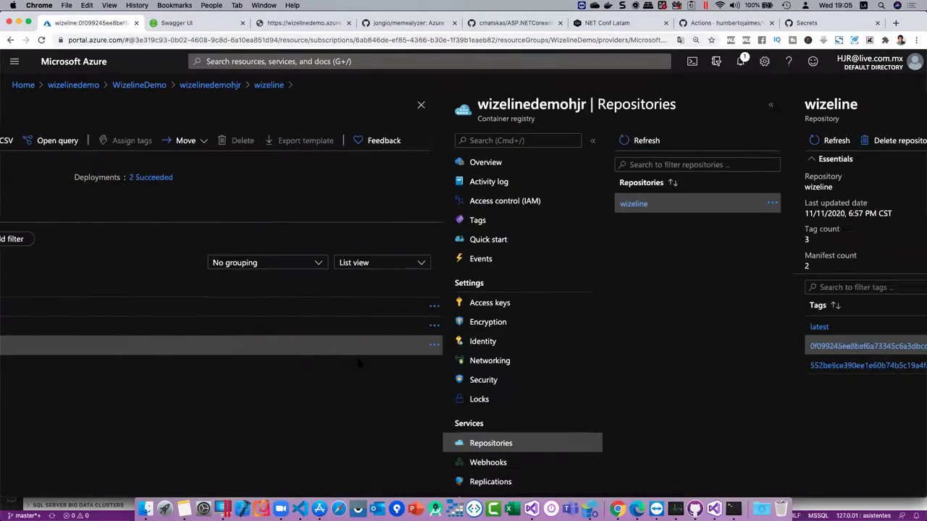
# Show the wizelinedemohjr Access keys and select the admin username and first password values.
pyautogui.click(165, 302)
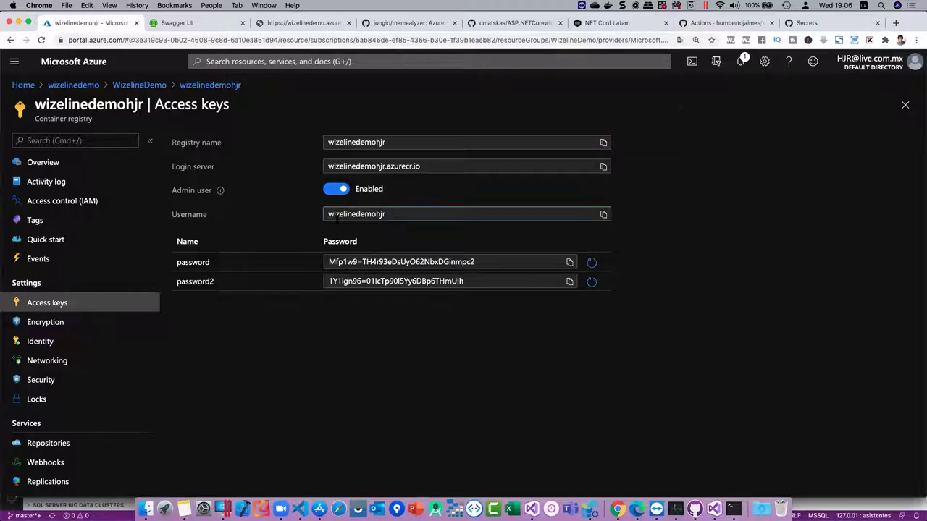
pyautogui.doubleClick(336, 216)
pyautogui.click(360, 262)
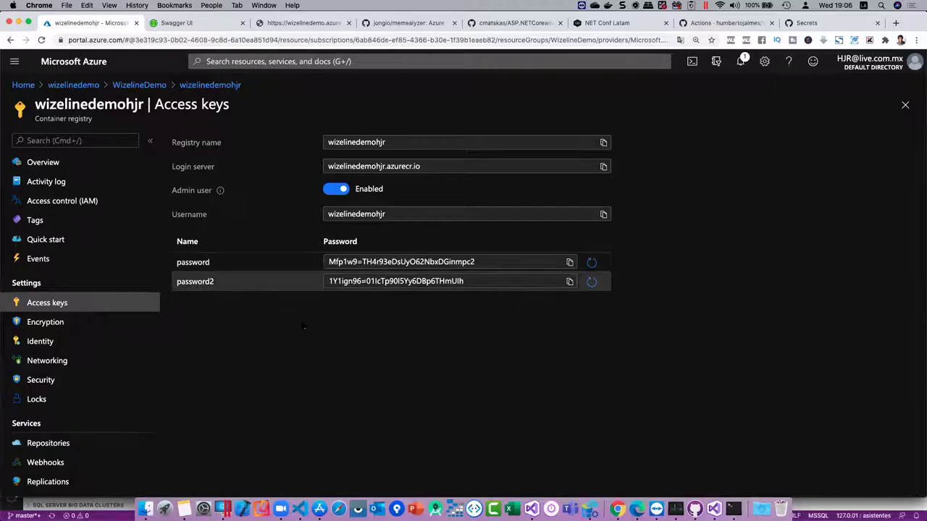
# From the WizelineDemo resource group, start creating a Web App for Containers.
pyautogui.hscroll(-3, 302, 327)
pyautogui.hscroll(-10, 303, 327)
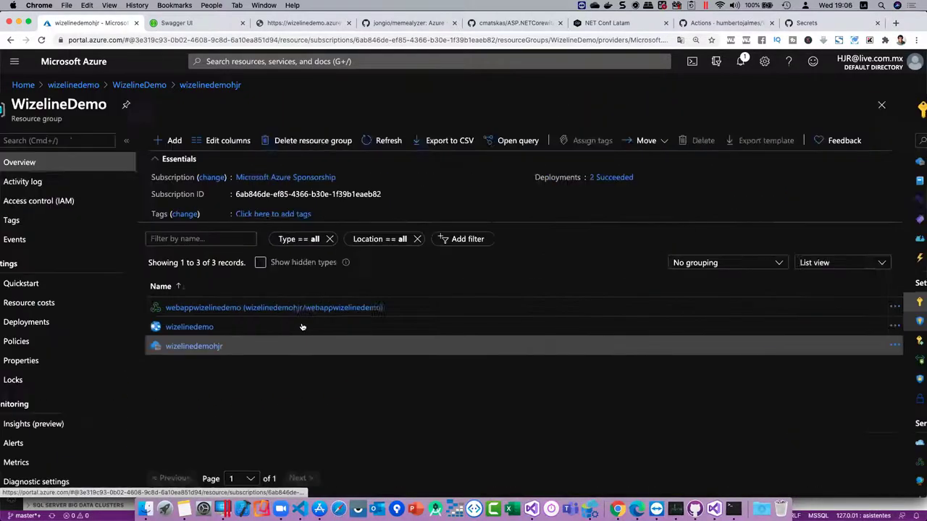
pyautogui.hscroll(-5, 125, 158)
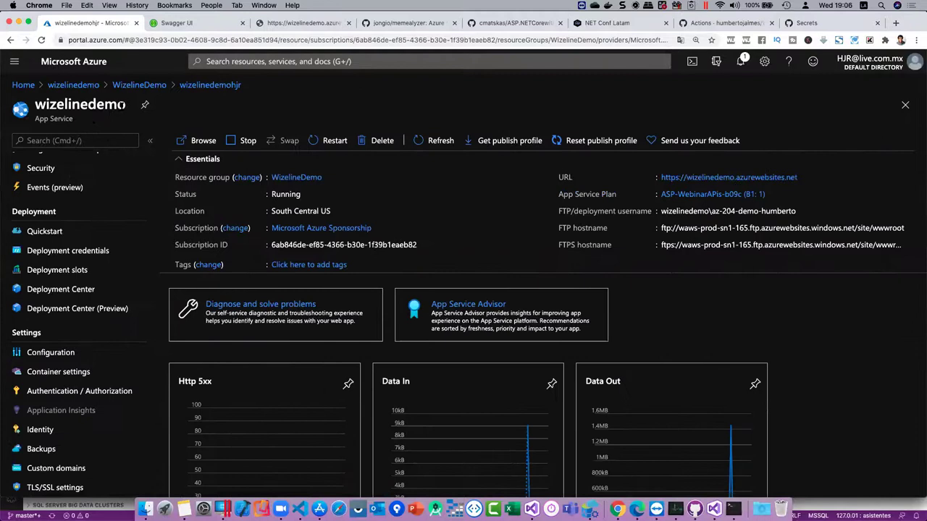
pyautogui.click(145, 87)
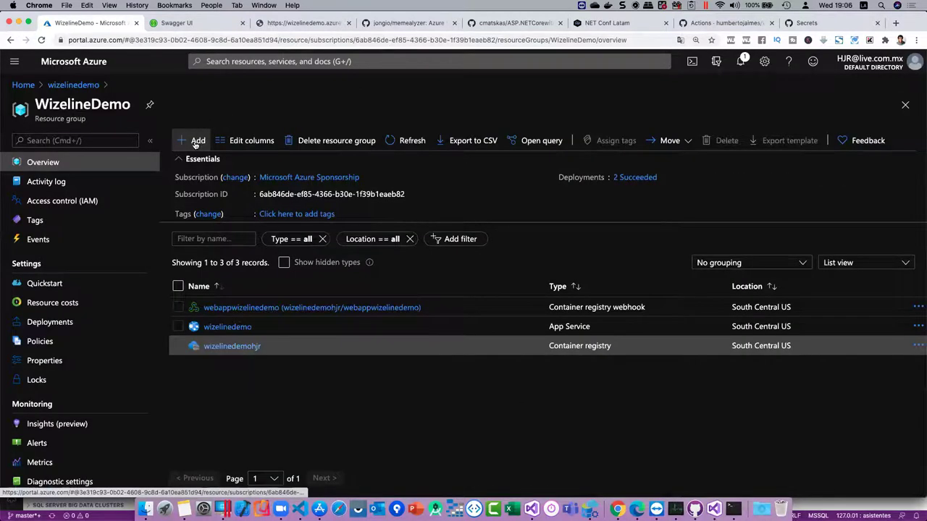
pyautogui.click(196, 140)
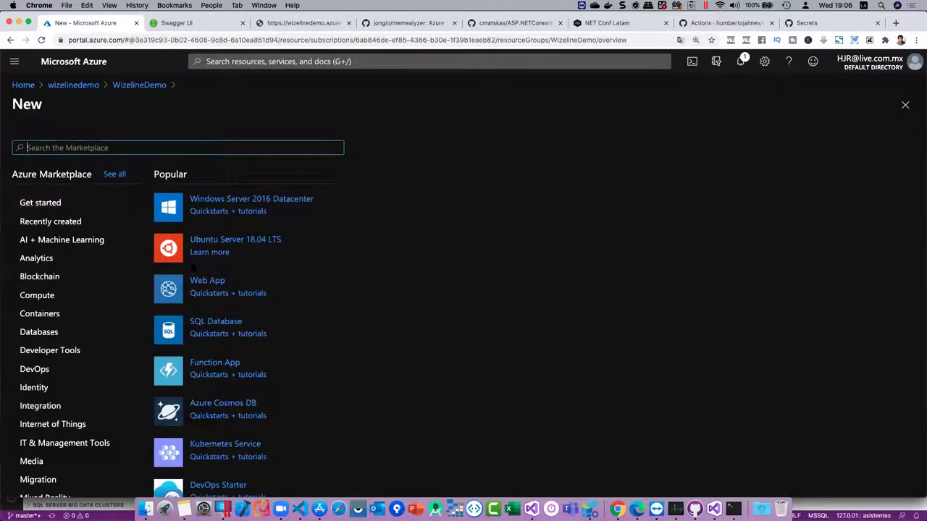
pyautogui.write('web ap')
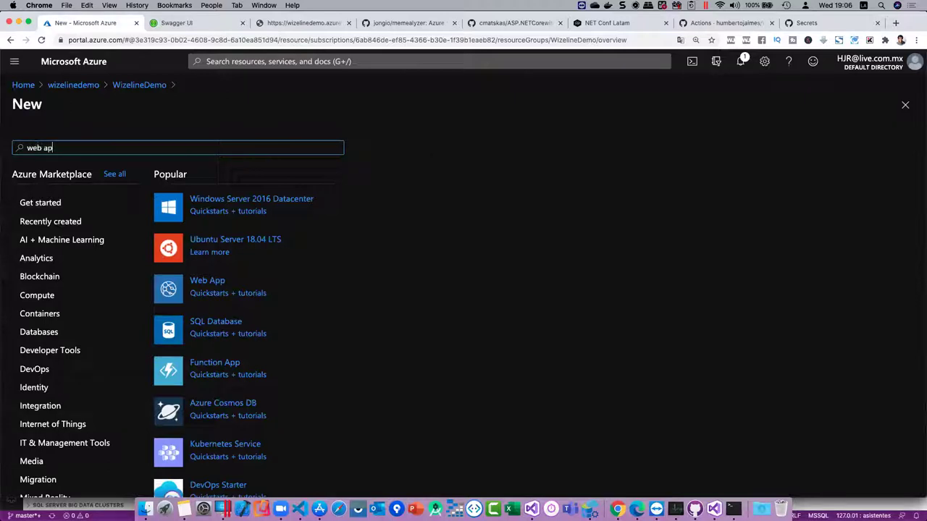
pyautogui.write('p for con')
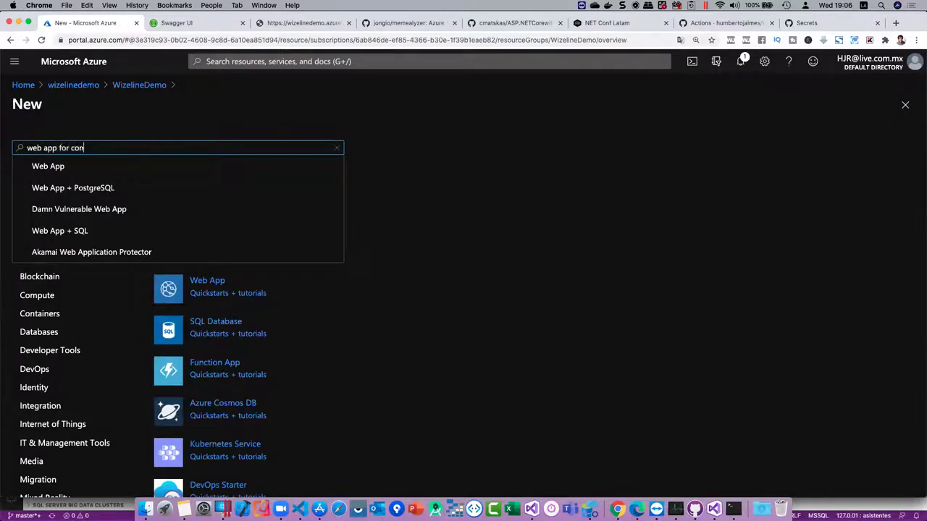
pyautogui.click(296, 166)
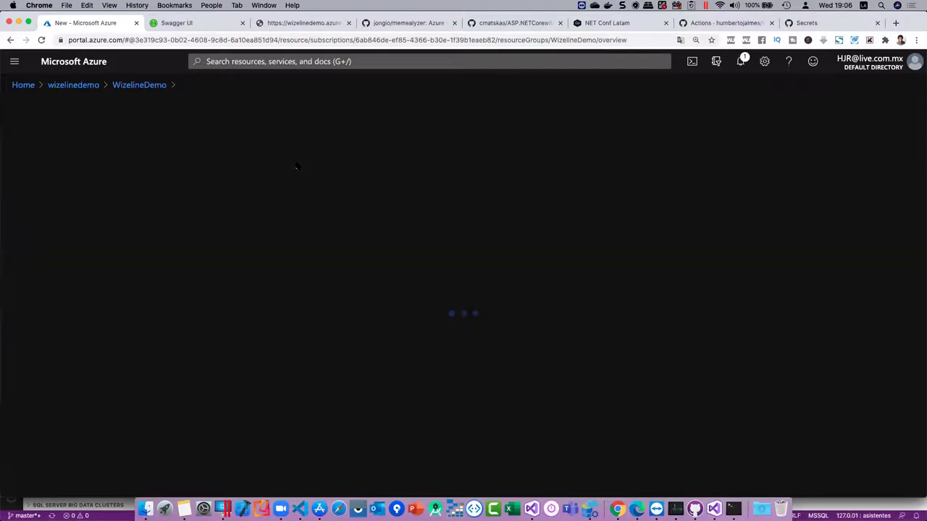
pyautogui.click(124, 188)
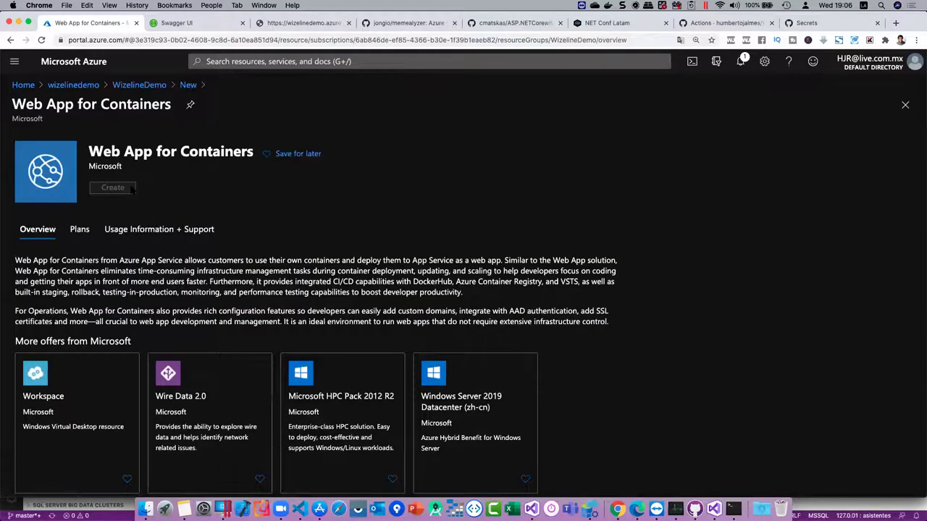
# Name the web app demohjrwizeline, correcting the typed typo.
pyautogui.scroll(-3, 248, 266)
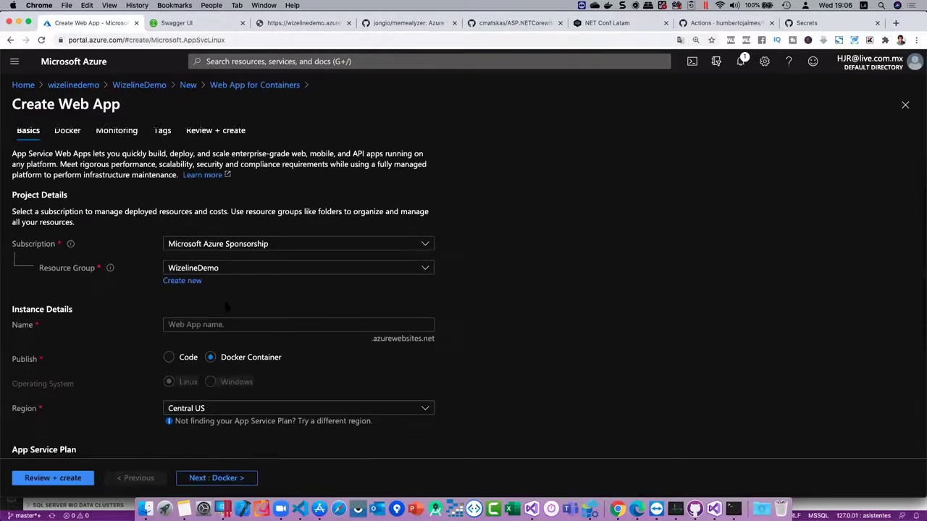
pyautogui.scroll(-2, 248, 266)
pyautogui.click(219, 186)
pyautogui.write('demo')
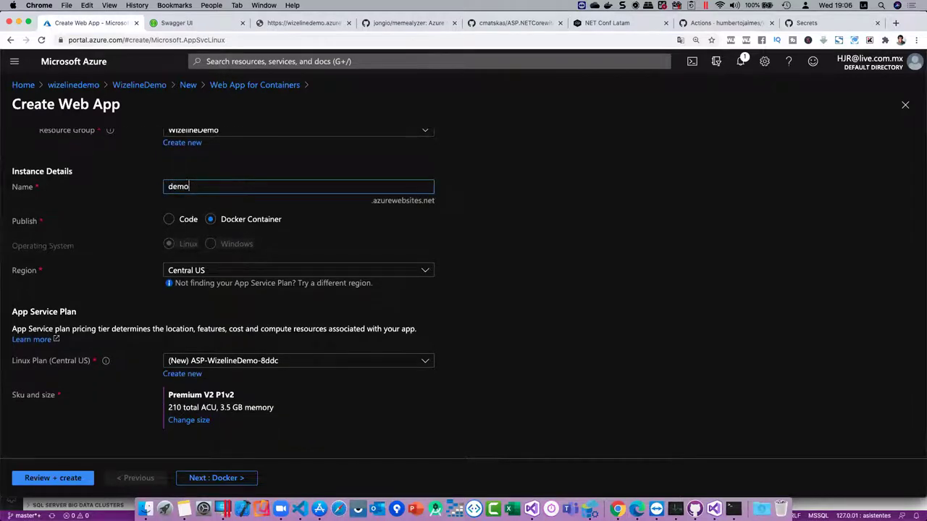
pyautogui.write('hjrwizewline')
pyautogui.press('Left')
pyautogui.press('Left')
pyautogui.press('Left')
pyautogui.press('Left')
pyautogui.press('BackSpace')
# Choose South Central US as the region and continue to the Docker settings.
pyautogui.click(234, 272)
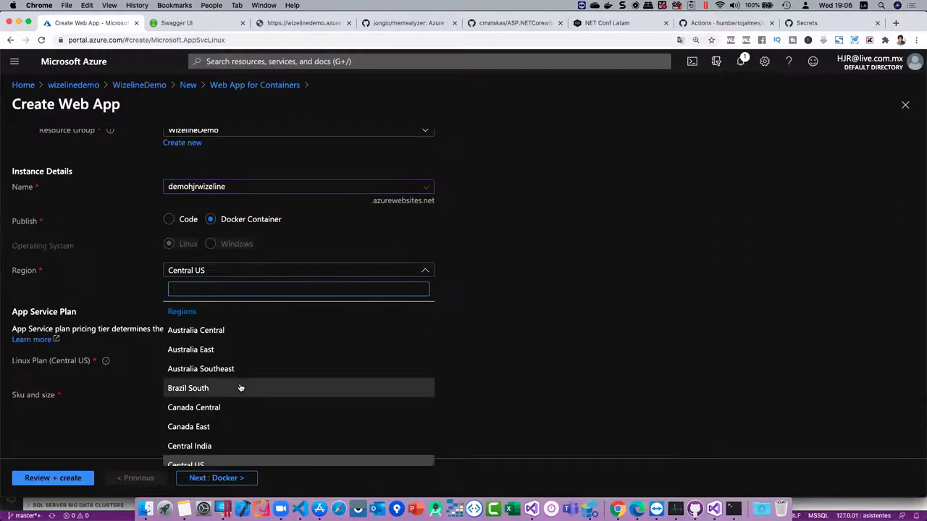
pyautogui.scroll(-10, 242, 387)
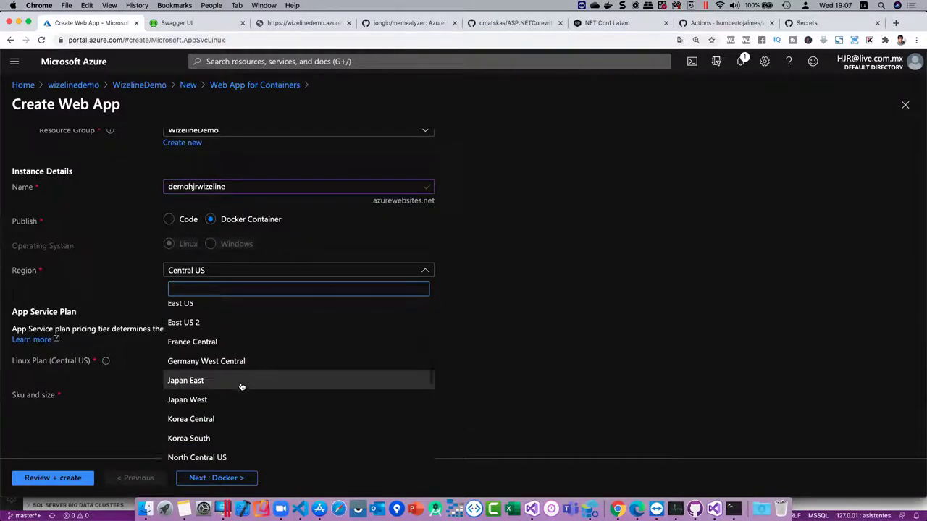
pyautogui.scroll(-5, 242, 387)
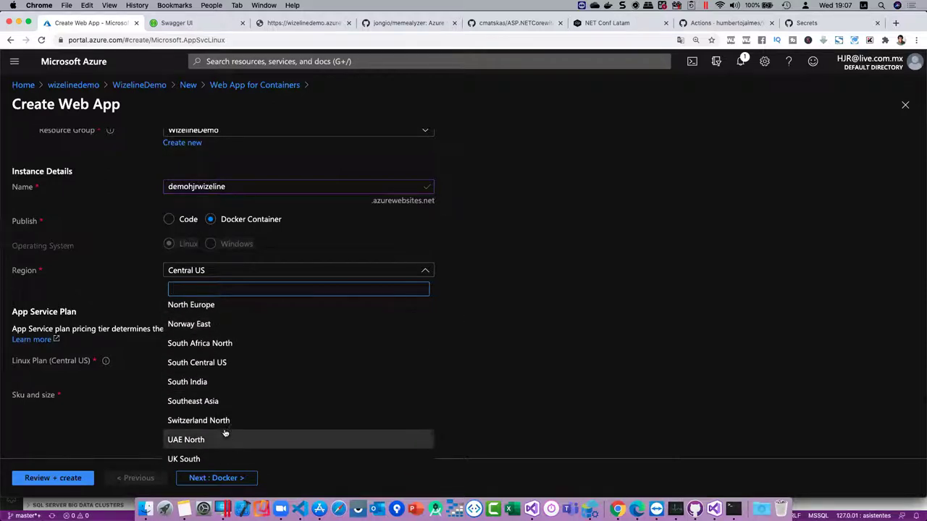
pyautogui.scroll(-1, 224, 432)
pyautogui.write('so')
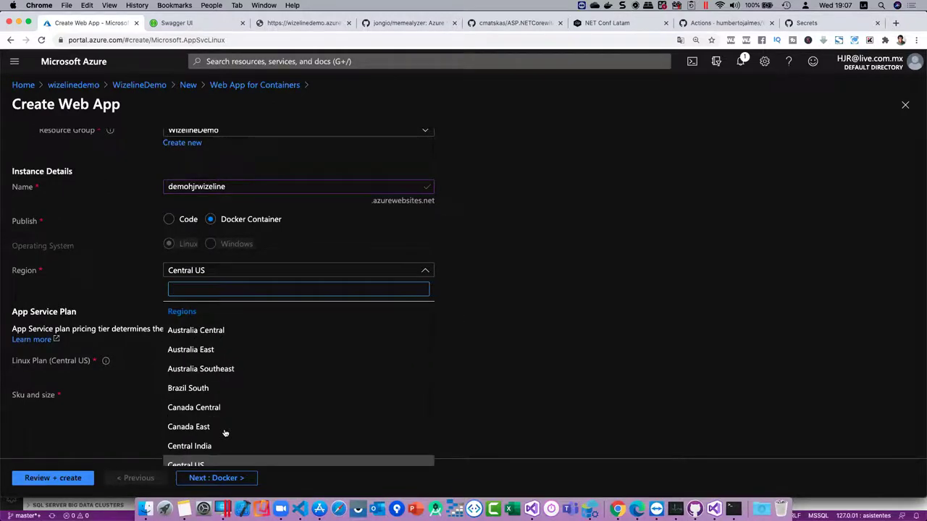
pyautogui.write('ut')
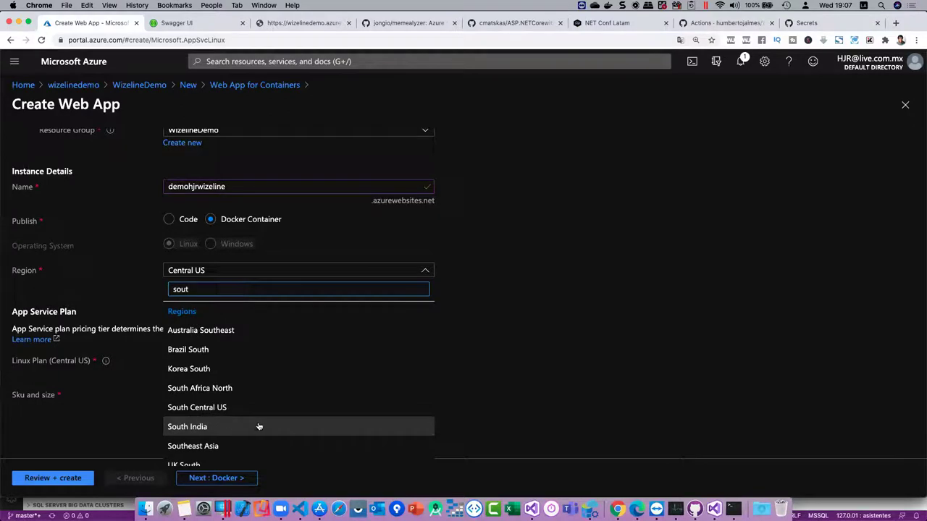
pyautogui.click(239, 408)
pyautogui.scroll(-1, 235, 403)
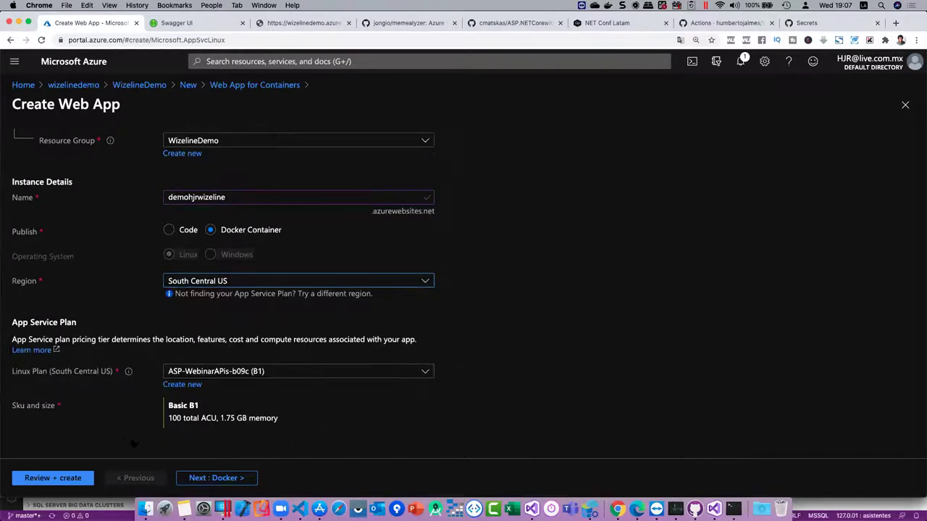
pyautogui.click(221, 478)
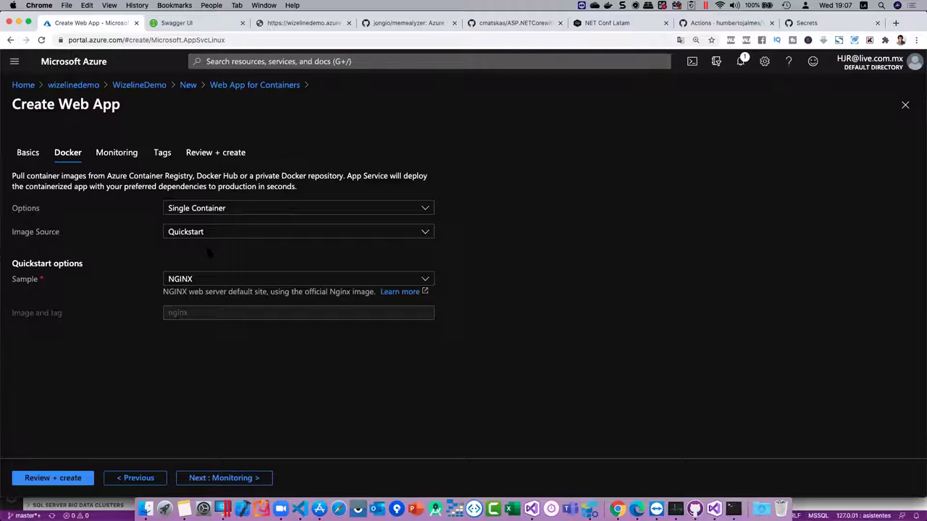
pyautogui.click(209, 233)
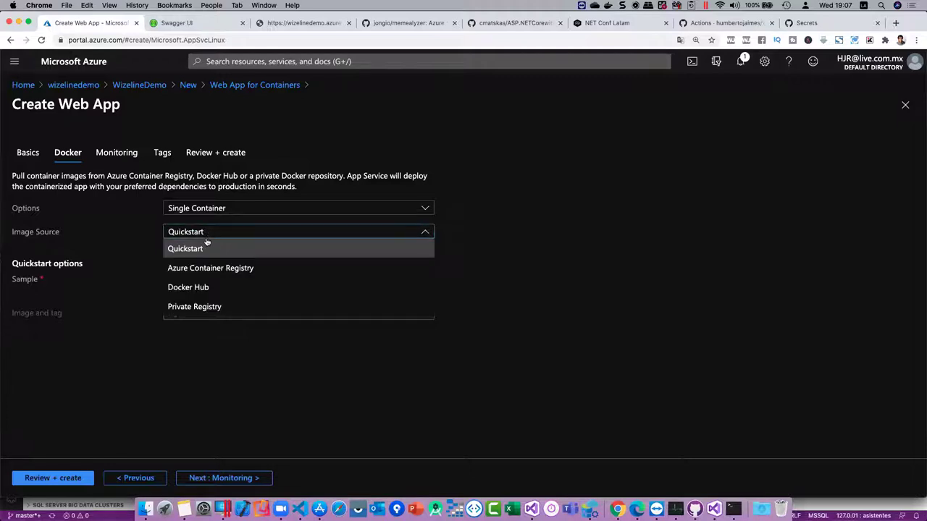
pyautogui.click(198, 274)
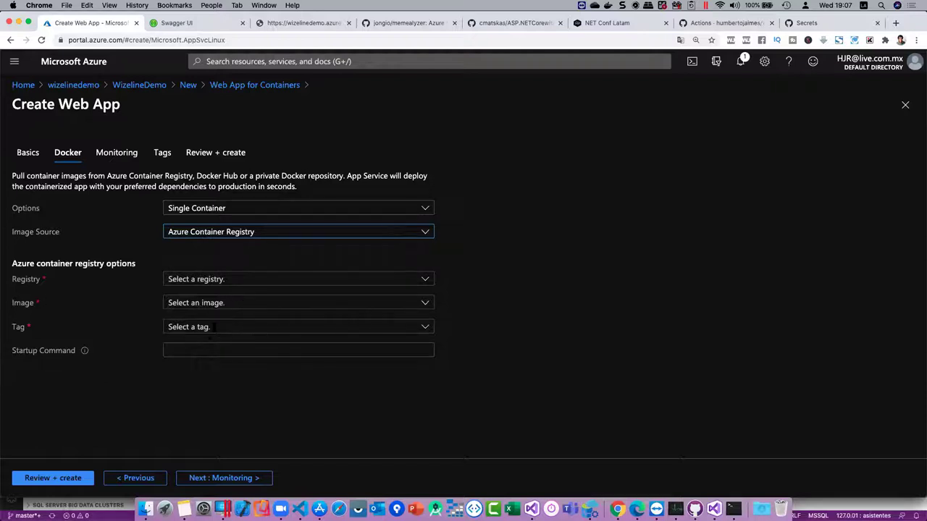
pyautogui.click(202, 282)
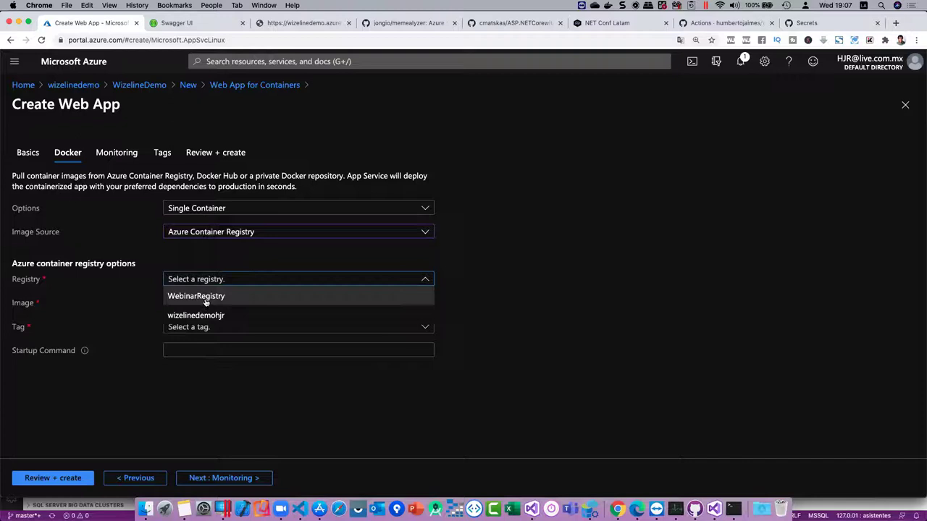
pyautogui.click(206, 298)
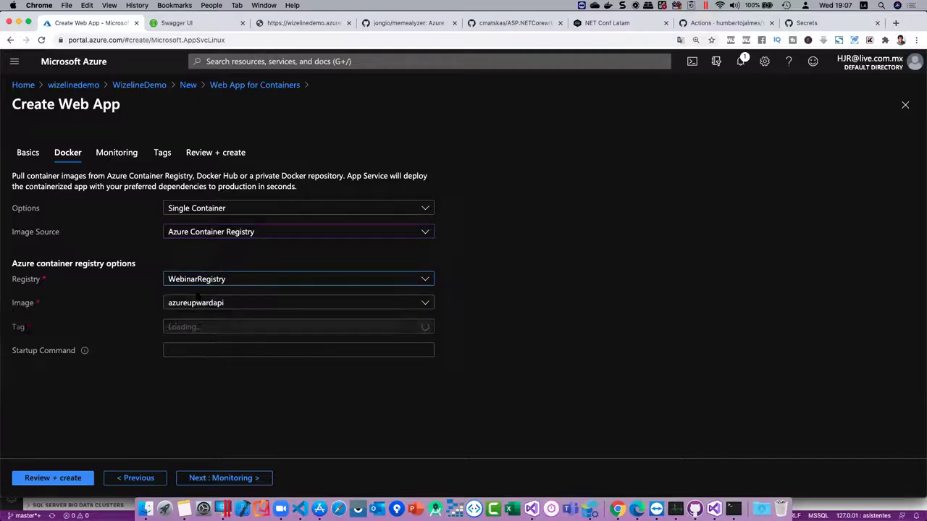
pyautogui.click(194, 325)
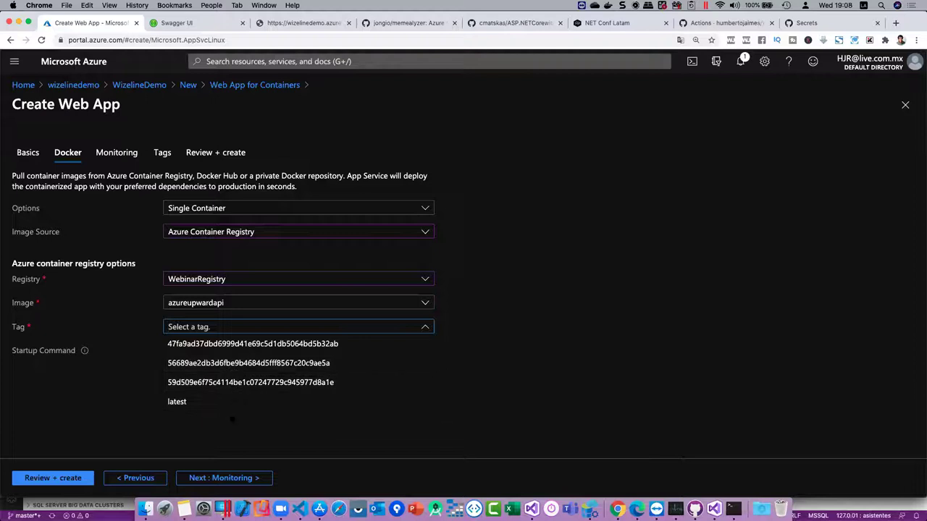
pyautogui.click(219, 442)
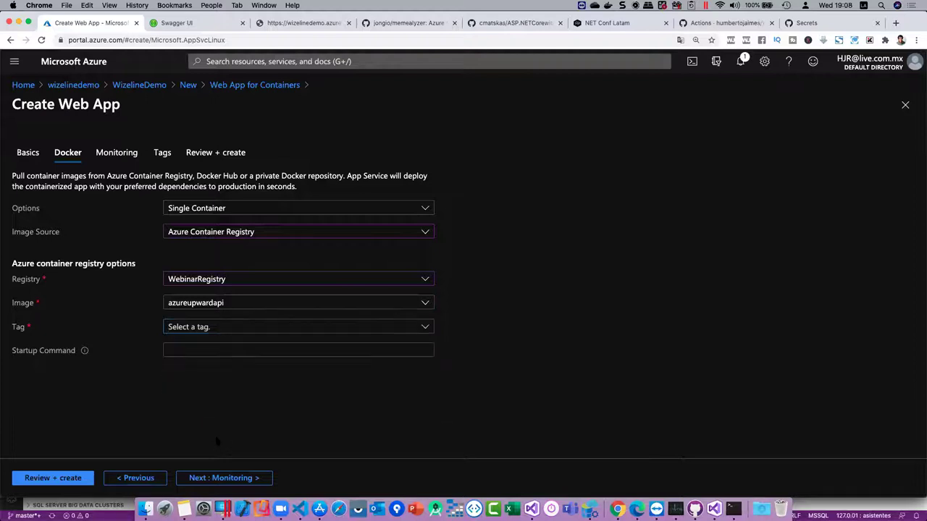
pyautogui.click(243, 329)
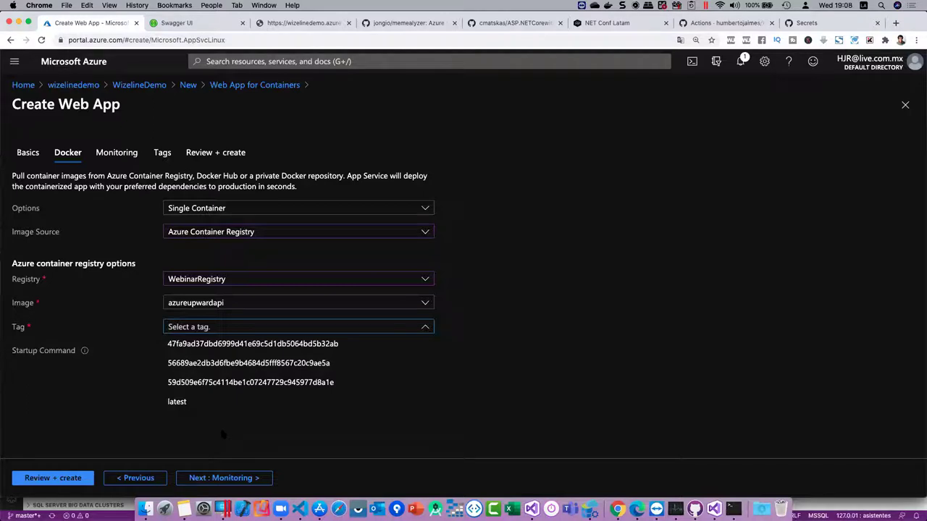
pyautogui.click(223, 435)
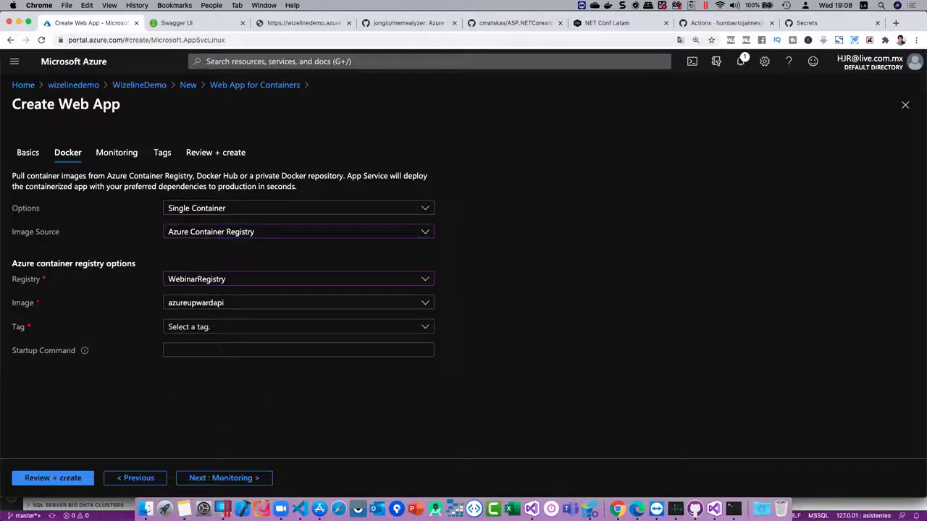
# Check running containers in ctop, set the container option to Docker Compose (Preview), then go to Visual Studio.
pyautogui.click(733, 509)
pyautogui.press('Escape')
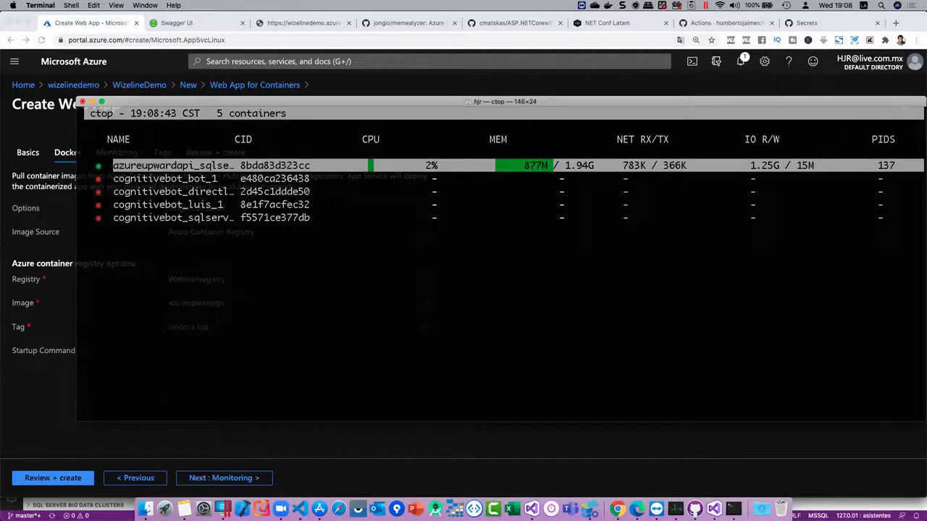
pyautogui.click(53, 405)
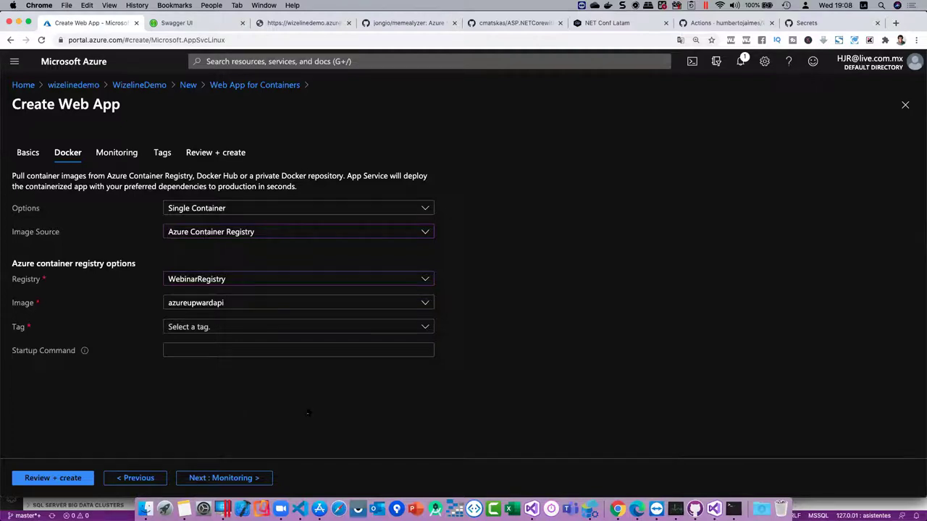
pyautogui.click(182, 209)
pyautogui.click(186, 246)
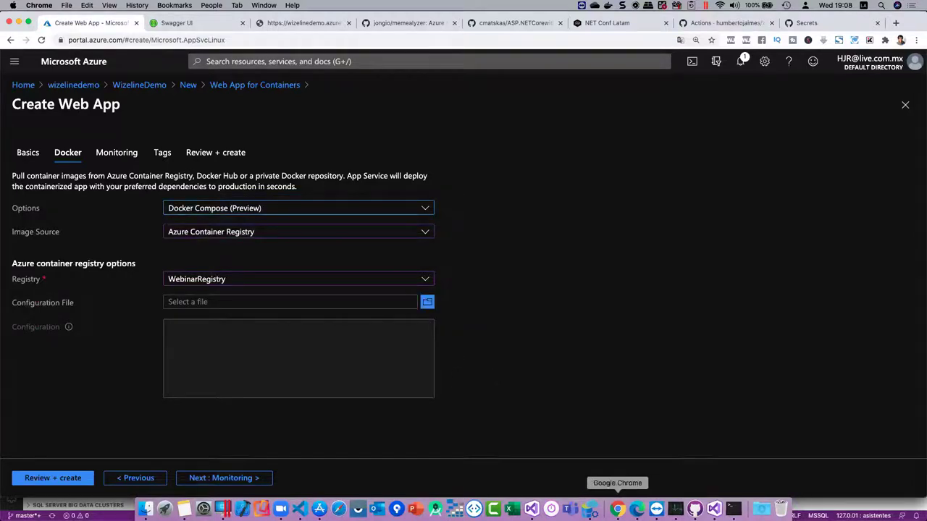
pyautogui.click(532, 509)
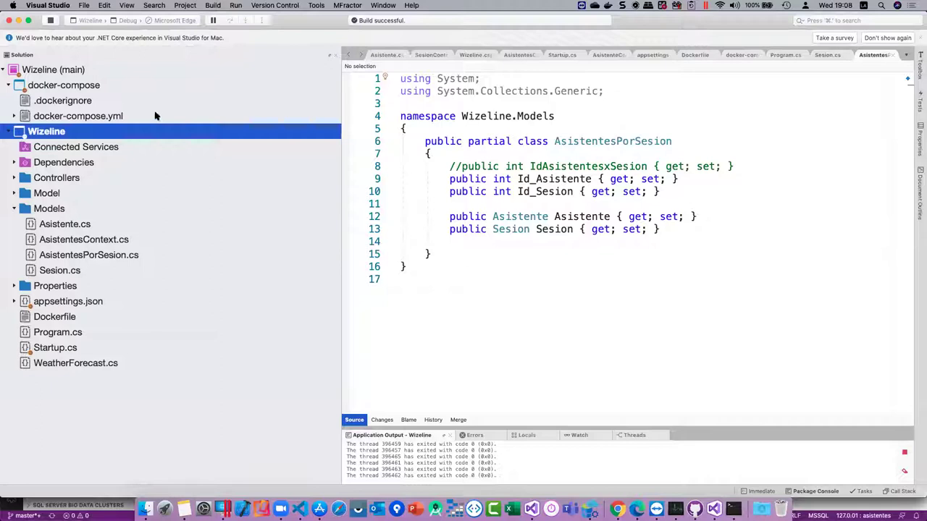
# Stop the Wizeline debug session and go back to the web app form in Chrome.
pyautogui.click(50, 20)
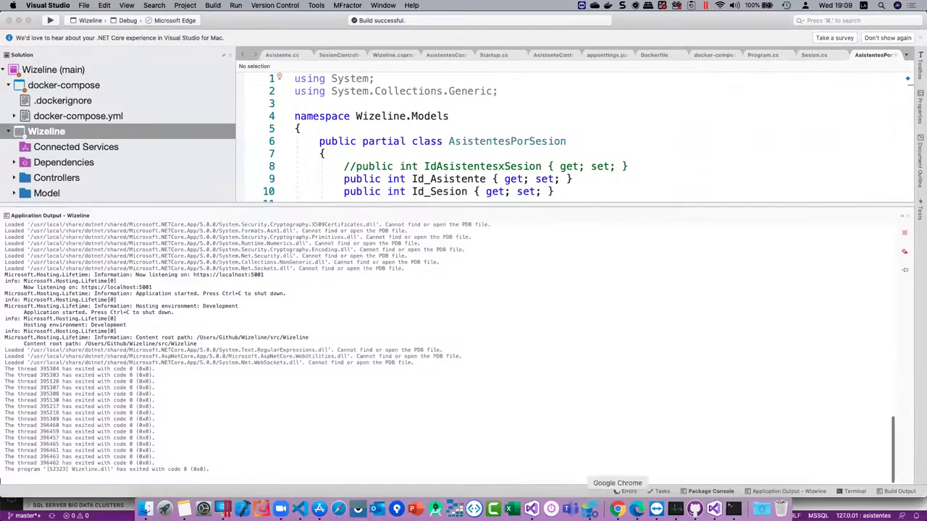
pyautogui.click(617, 509)
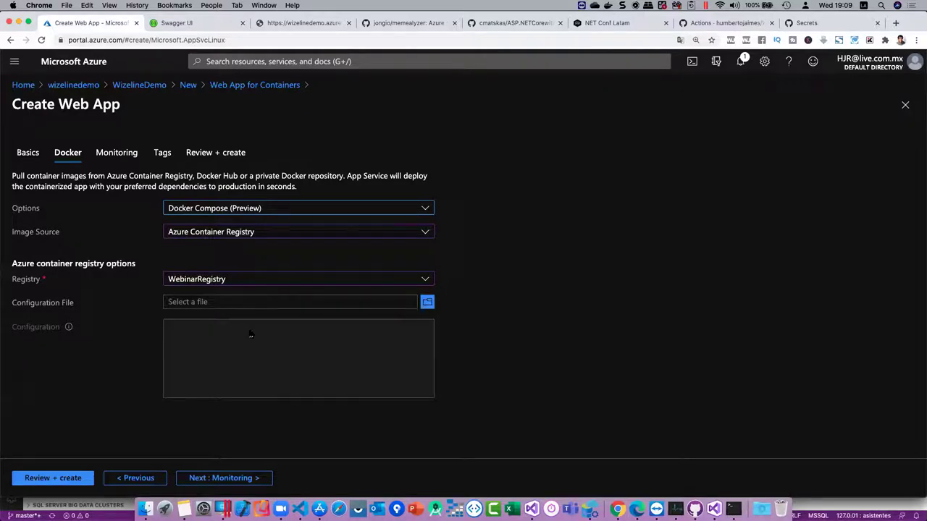
# Discard the Create Web App form, open the WizelineDemo overview, then view the GitHub Actions runs.
pyautogui.click(905, 105)
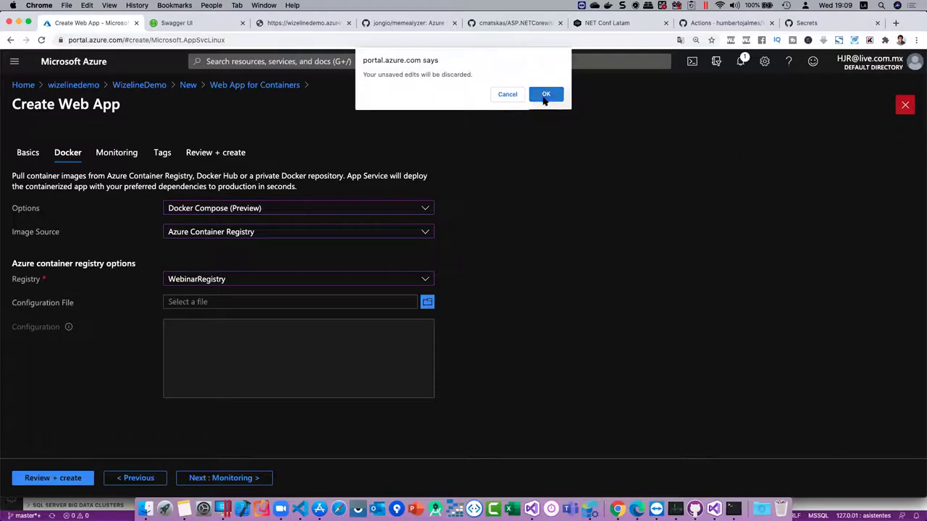
pyautogui.click(545, 95)
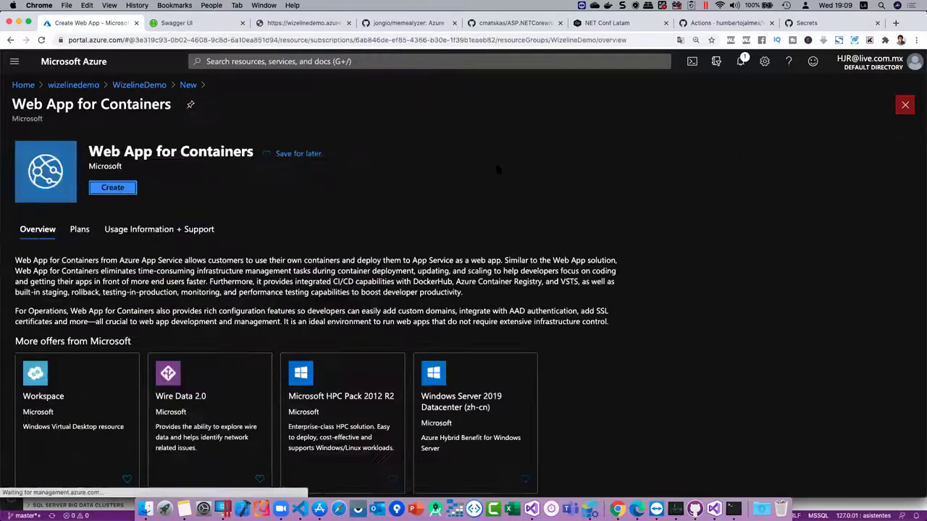
pyautogui.click(145, 86)
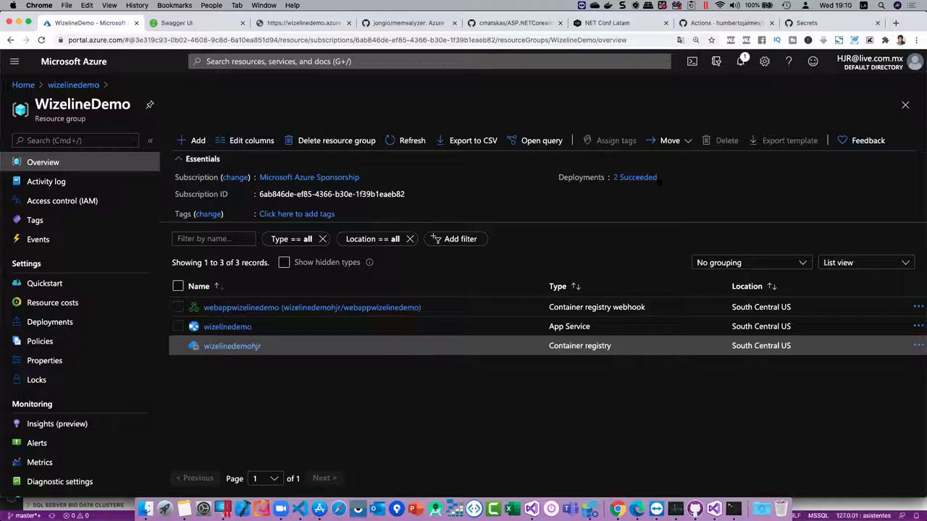
pyautogui.click(737, 24)
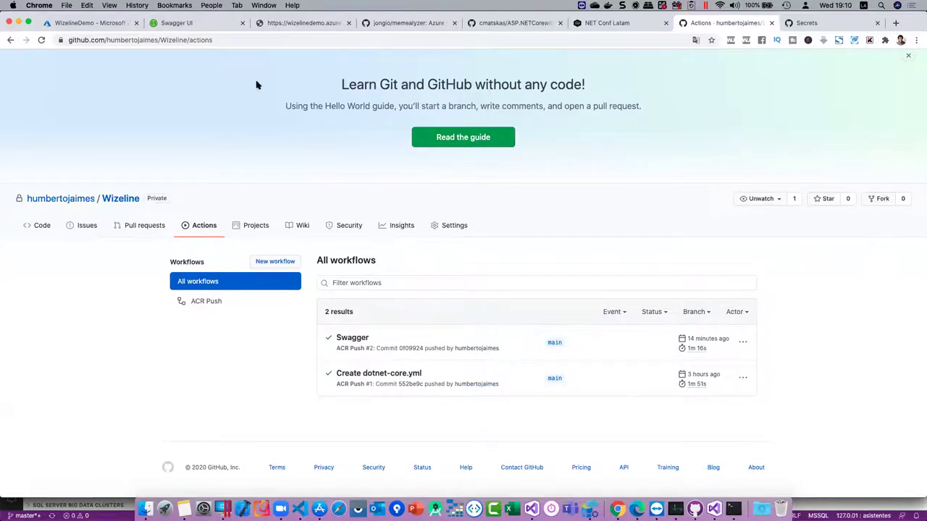
# View the wizelinedemo.azurewebsites.net/sesiones JSON output, then bring the Visual Studio project forward.
pyautogui.click(312, 24)
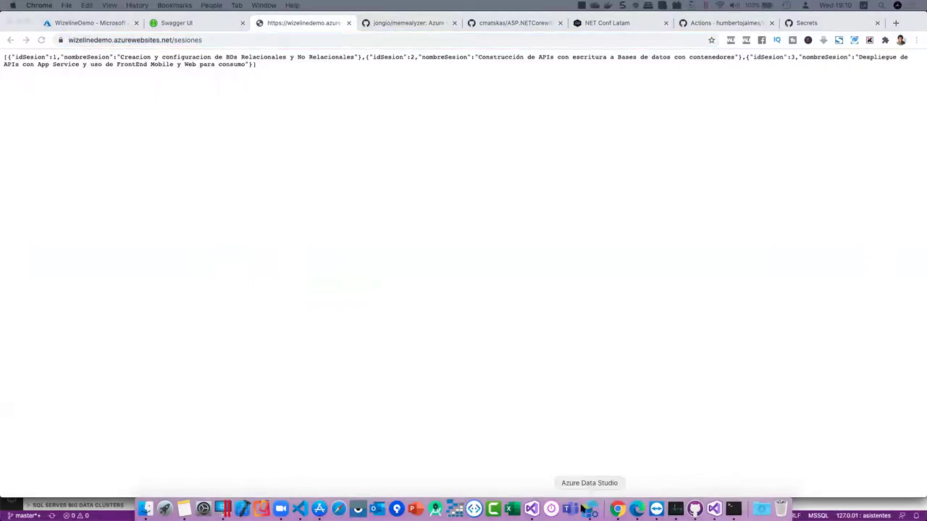
pyautogui.click(531, 509)
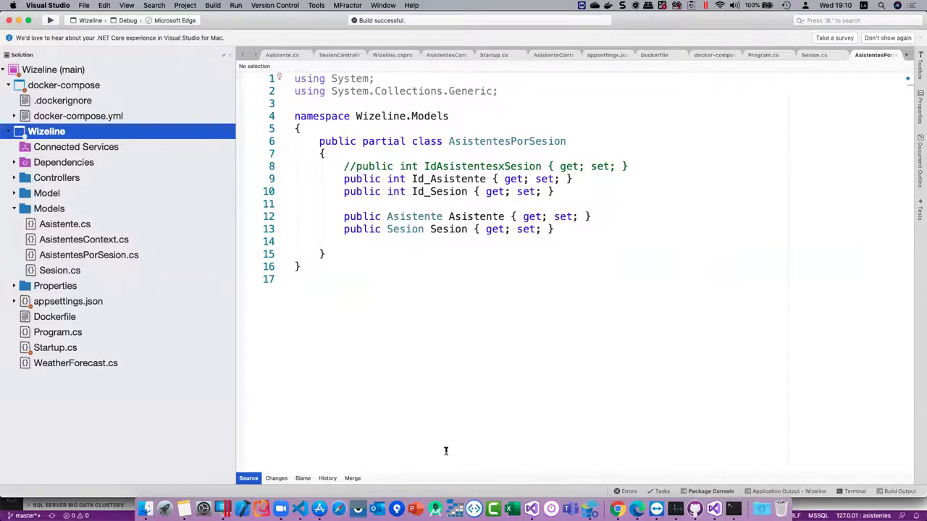
pyautogui.click(617, 509)
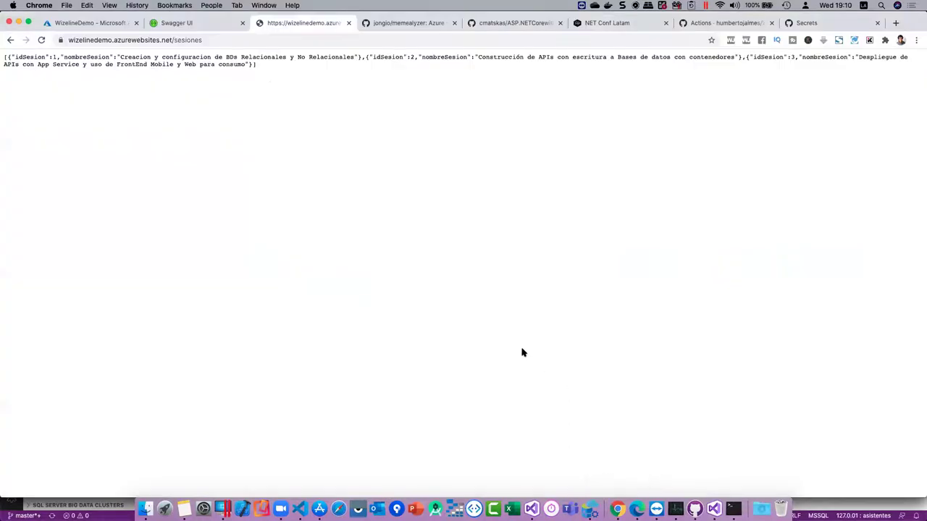
pyautogui.click(715, 509)
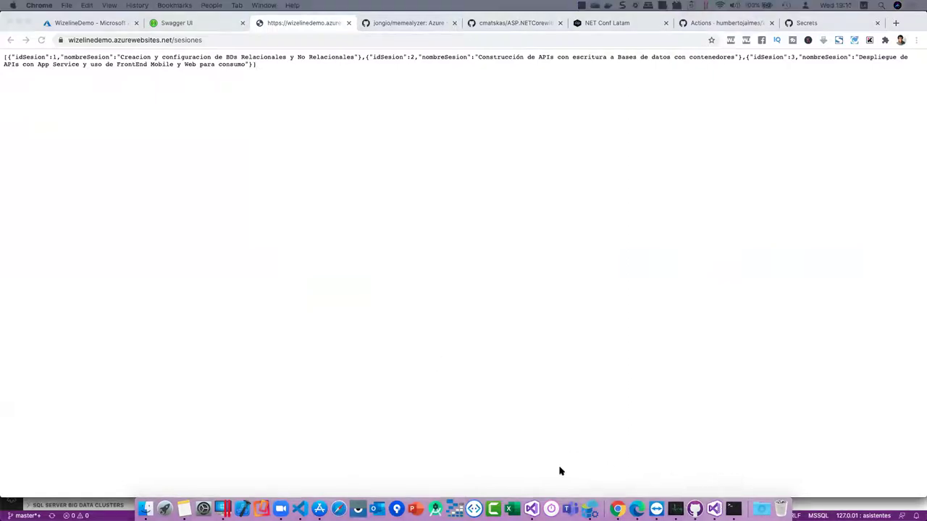
pyautogui.click(531, 509)
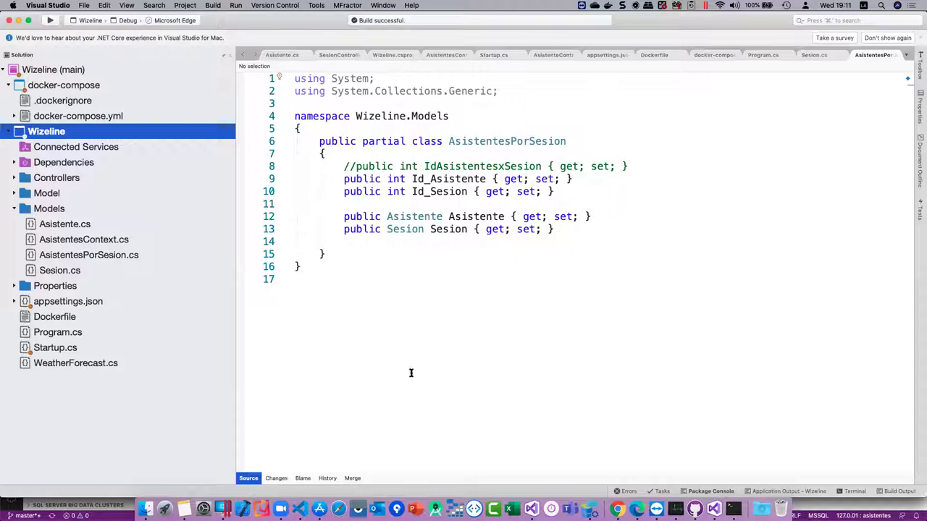
# Open Sesion.cs and AsistentesContext.cs and select the UsingEntity join code on lines 95–102.
pyautogui.click(100, 261)
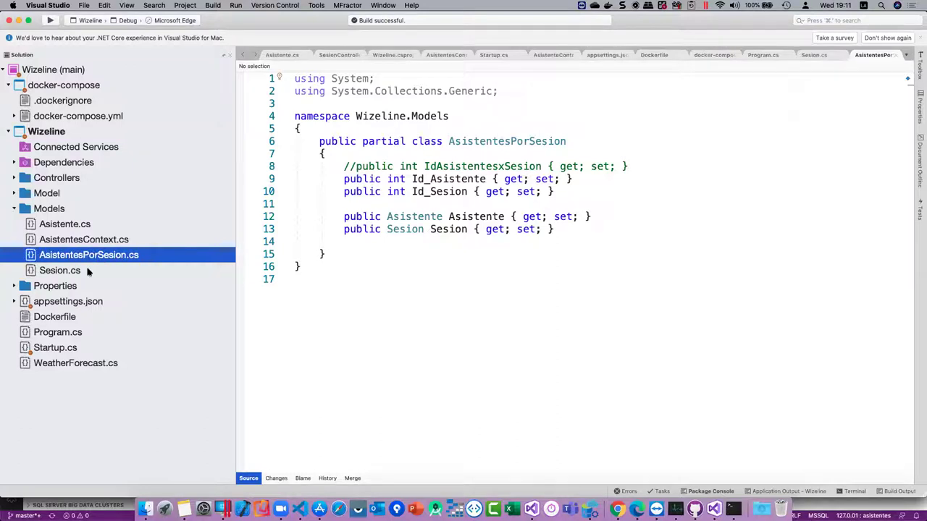
pyautogui.doubleClick(94, 271)
pyautogui.doubleClick(93, 240)
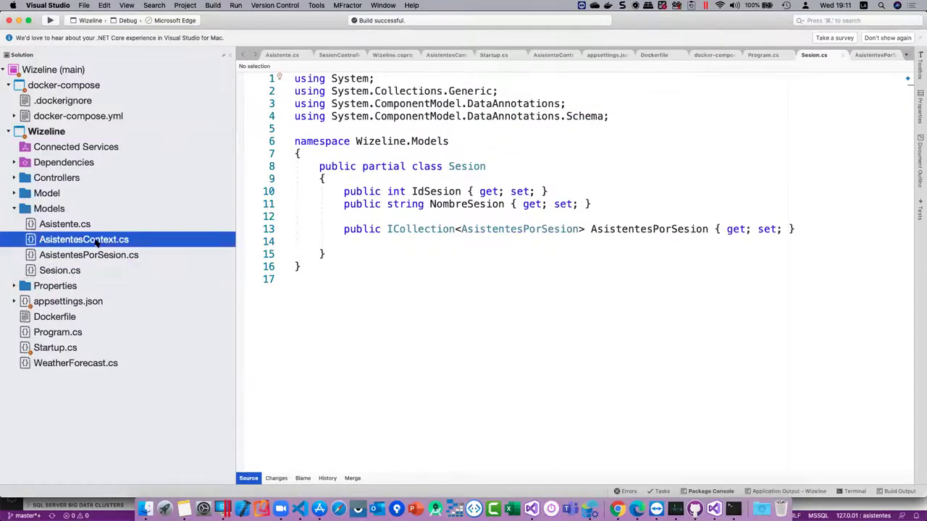
pyautogui.scroll(-5, 396, 220)
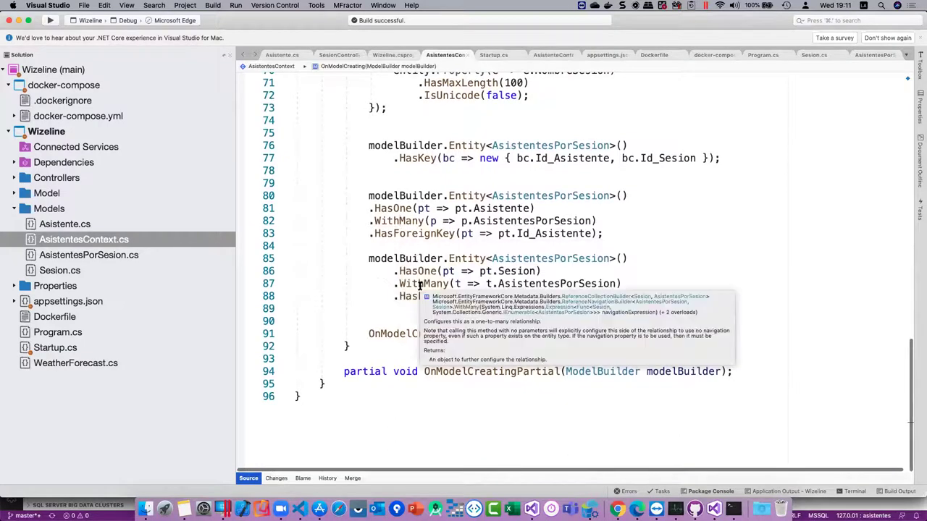
pyautogui.click(396, 221)
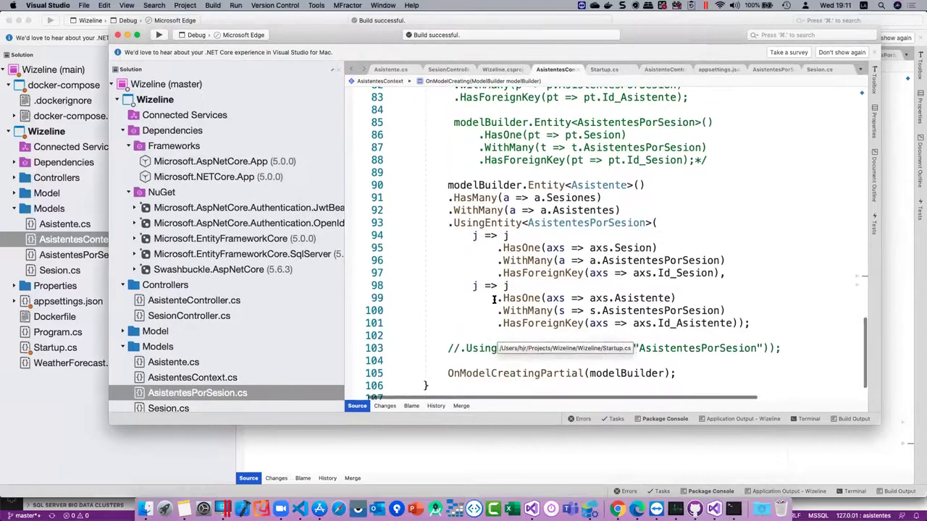
pyautogui.click(493, 223)
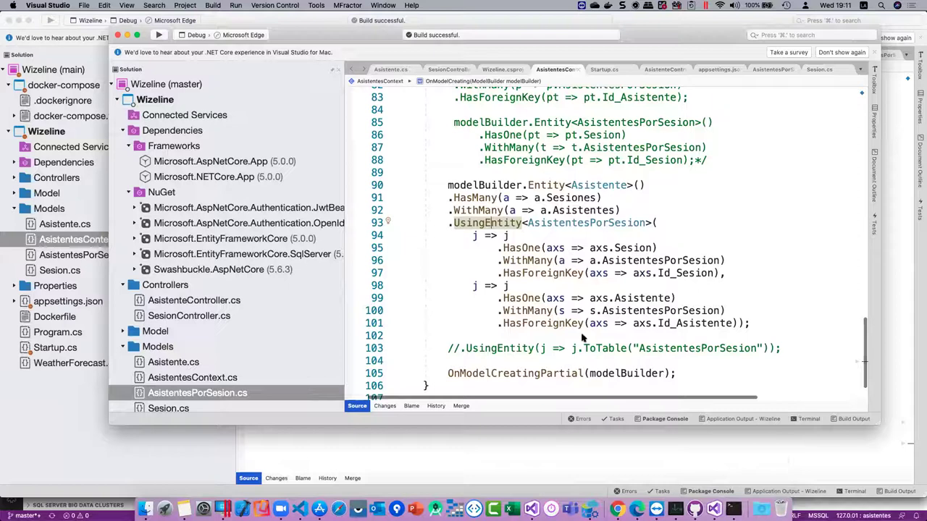
pyautogui.click(676, 323)
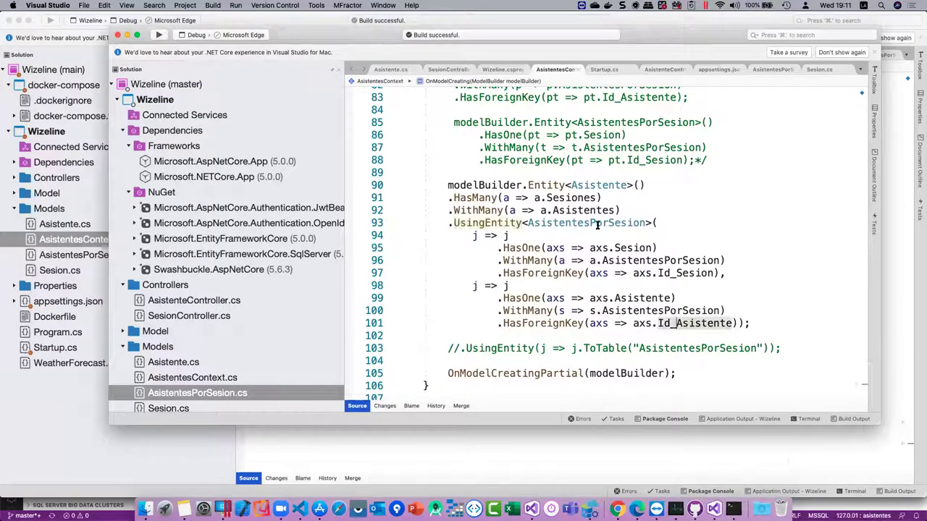
pyautogui.moveTo(515, 248); pyautogui.dragTo(498, 338)
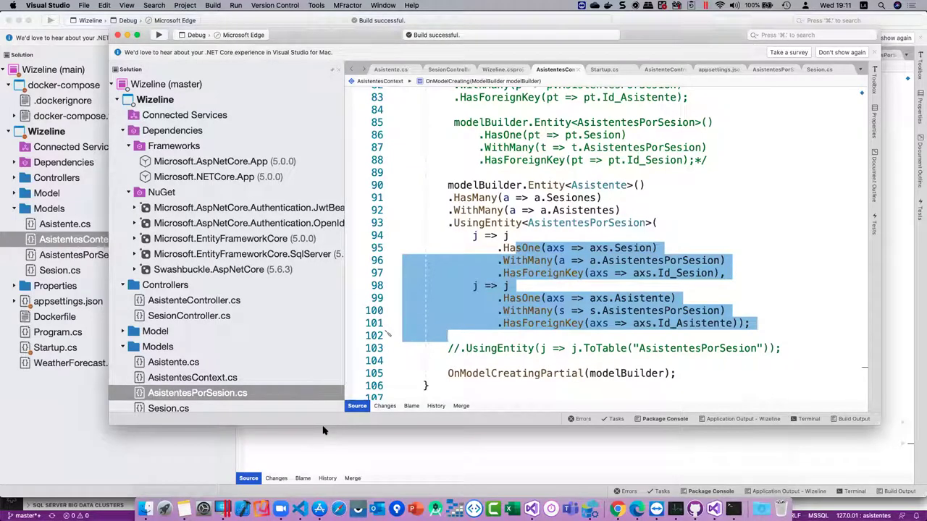